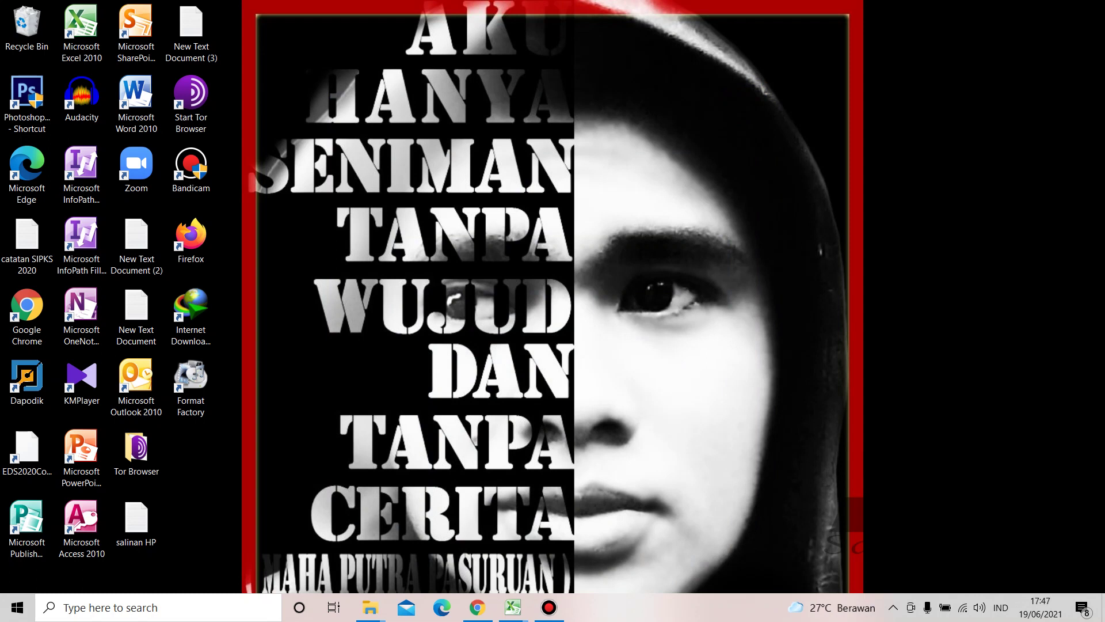
Switch to the Contoh Format Pembukuan workbook in Excel and go to the January 2021 section of the BKU sheet.
{"action": "left_click", "coordinate": [509, 526]}
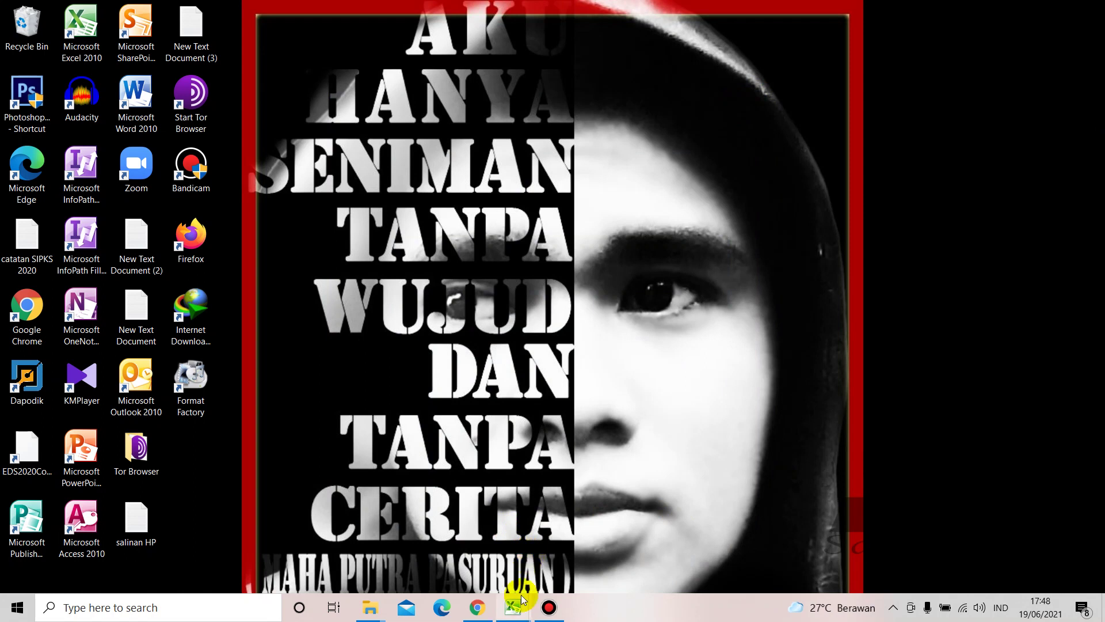
{"action": "mouse_move", "coordinate": [518, 597]}
{"action": "left_click", "coordinate": [464, 568]}
{"action": "scroll", "coordinate": [368, 488], "scroll_direction": "up", "scroll_amount": 20}
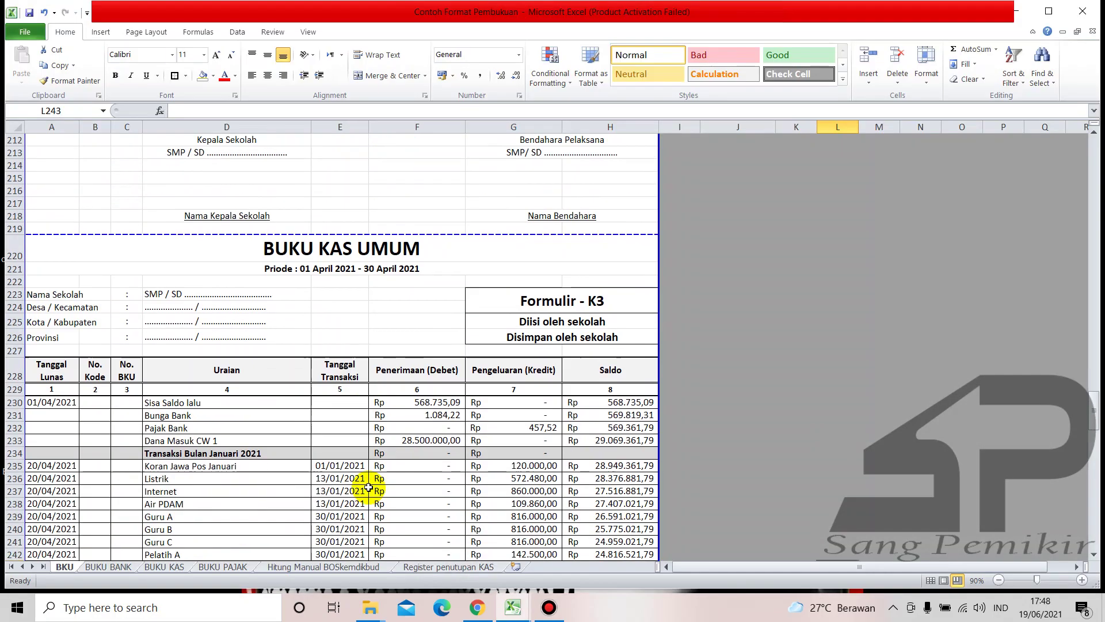
{"action": "scroll", "coordinate": [369, 488], "scroll_direction": "up", "scroll_amount": 15}
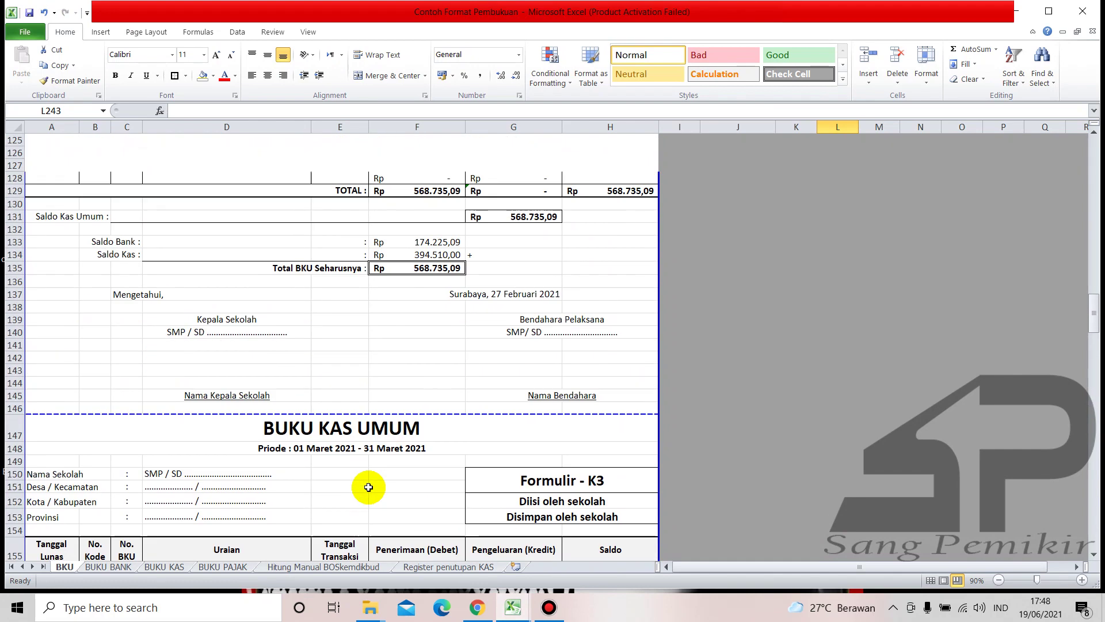
{"action": "left_click_drag", "start_coordinate": [1097, 282], "coordinate": [1093, 153]}
{"action": "left_click", "coordinate": [582, 357]}
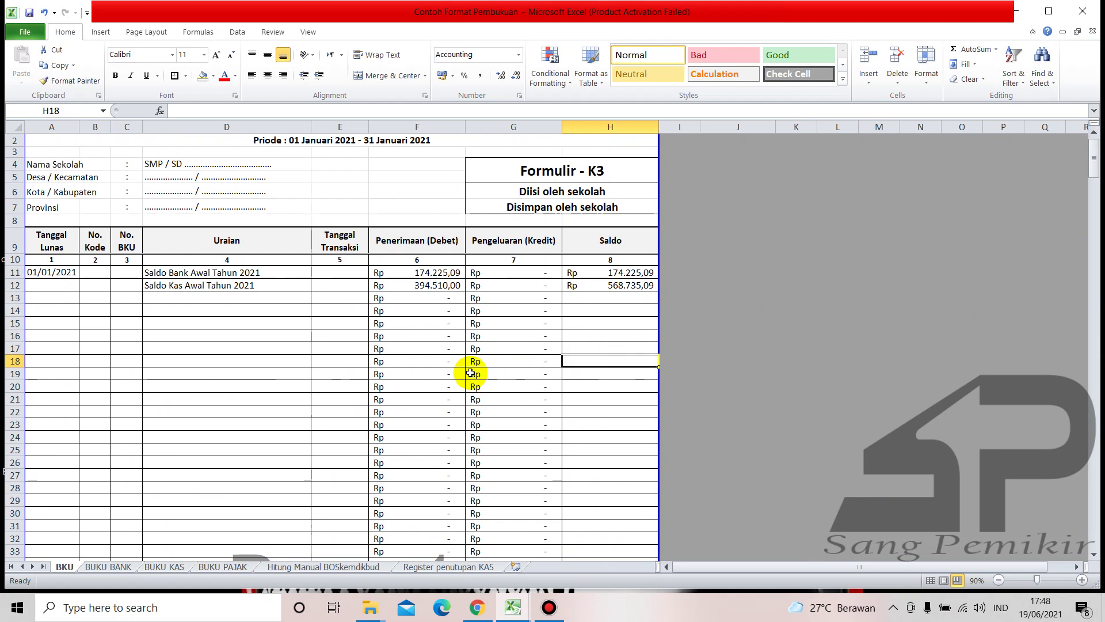
Examine the January 2021 Buku Kas Umum form on the BKU sheet, from the school header through the ledger rows.
{"action": "left_click", "coordinate": [300, 373]}
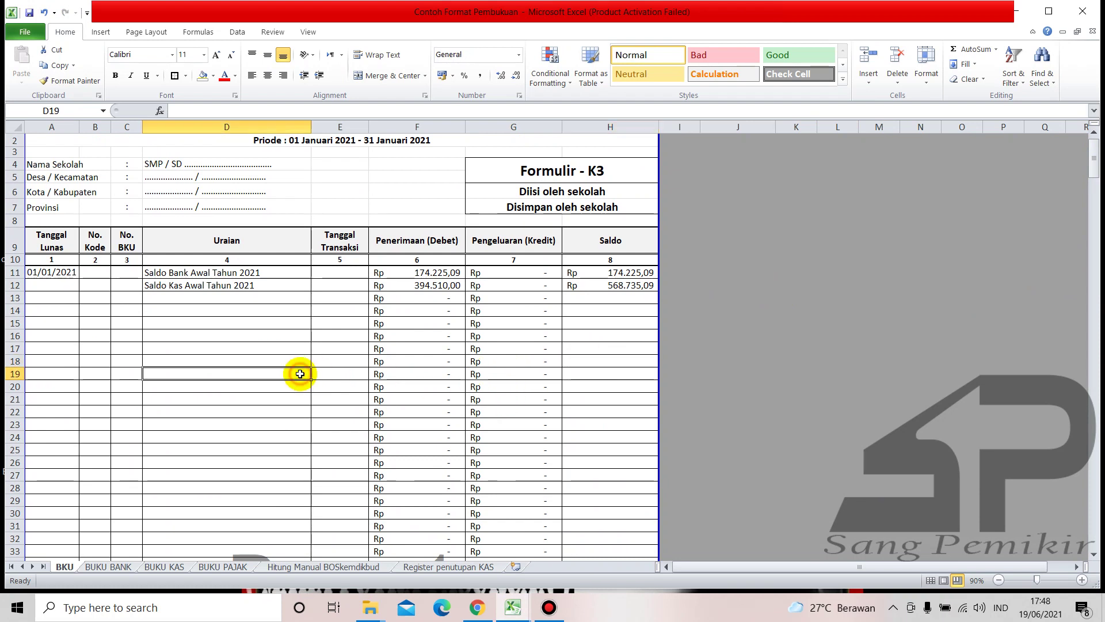
{"action": "left_click", "coordinate": [261, 331]}
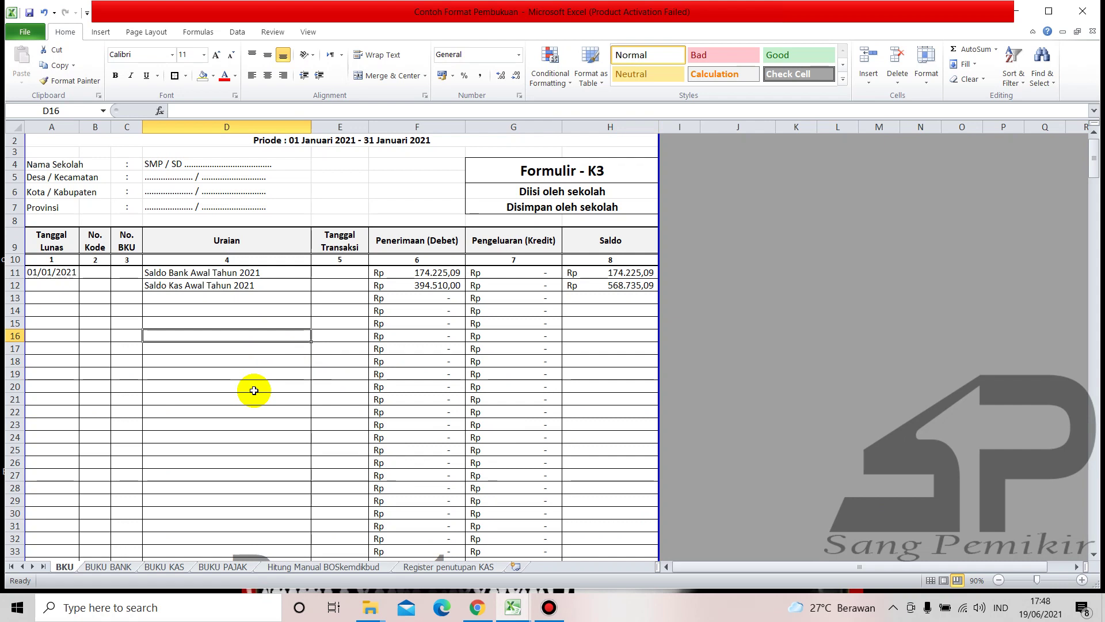
{"action": "scroll", "coordinate": [253, 390], "scroll_direction": "up", "scroll_amount": 1}
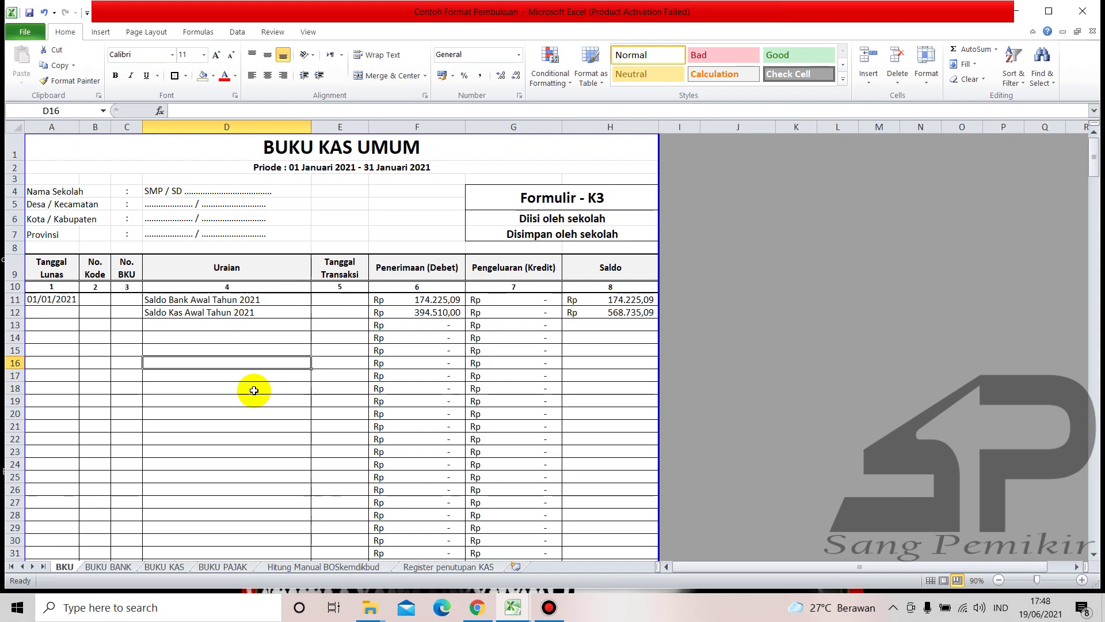
{"action": "scroll", "coordinate": [253, 390], "scroll_direction": "down", "scroll_amount": 1}
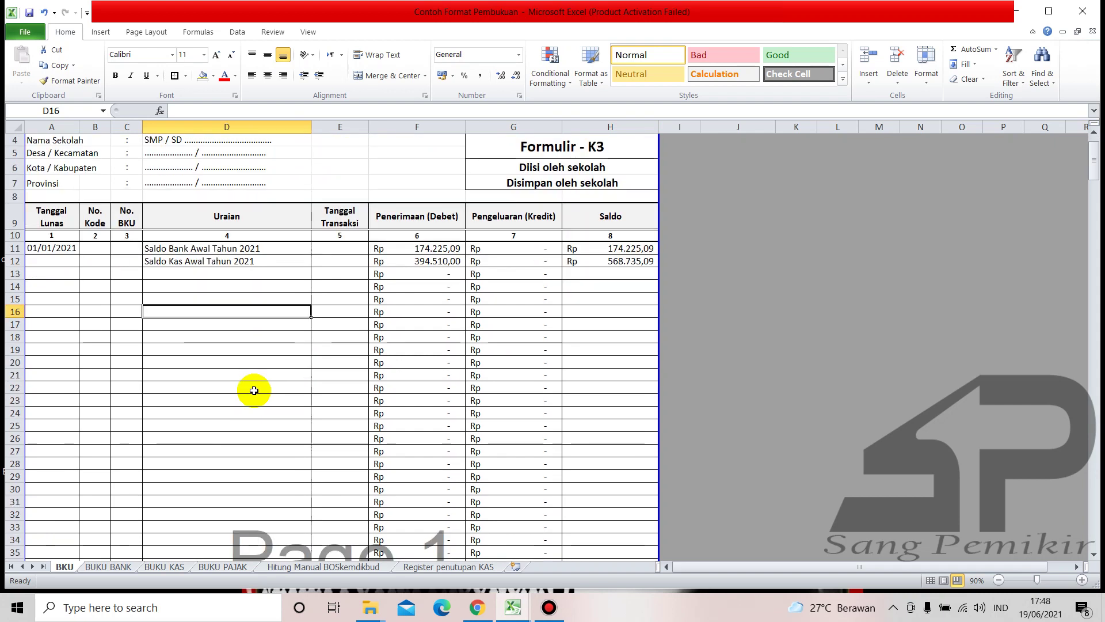
{"action": "scroll", "coordinate": [254, 390], "scroll_direction": "up", "scroll_amount": 1}
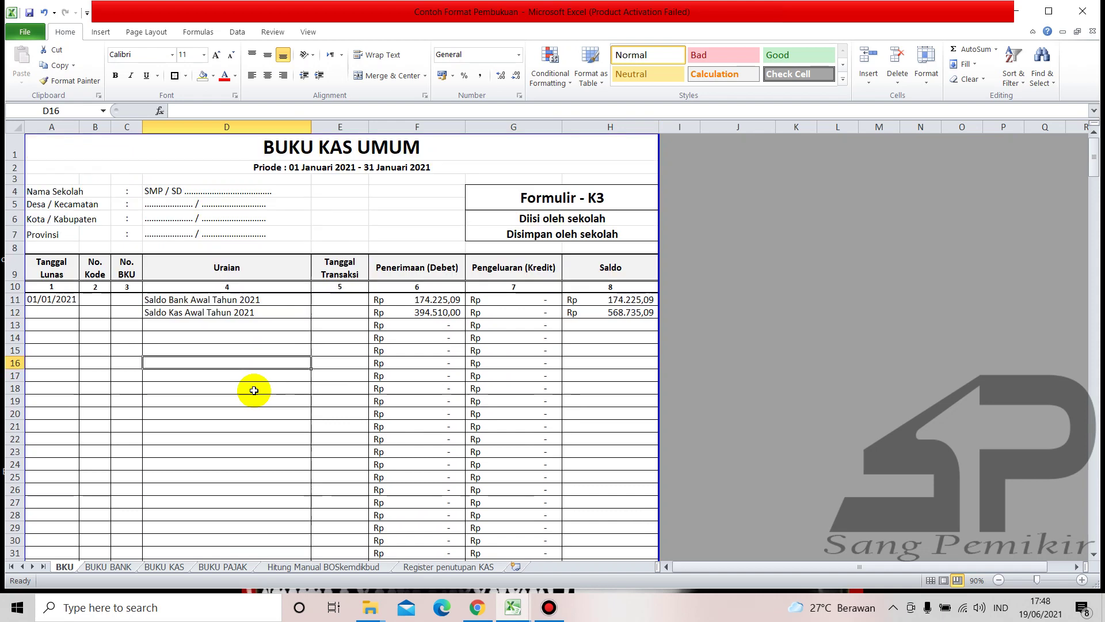
{"action": "scroll", "coordinate": [254, 390], "scroll_direction": "down", "scroll_amount": 7}
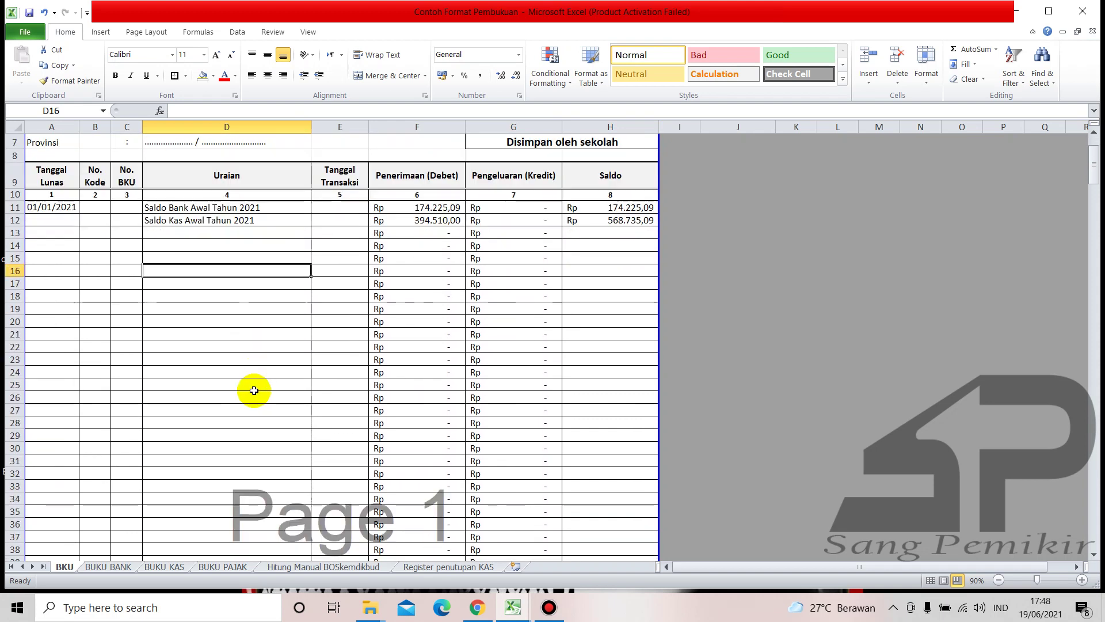
{"action": "scroll", "coordinate": [254, 390], "scroll_direction": "up", "scroll_amount": 7}
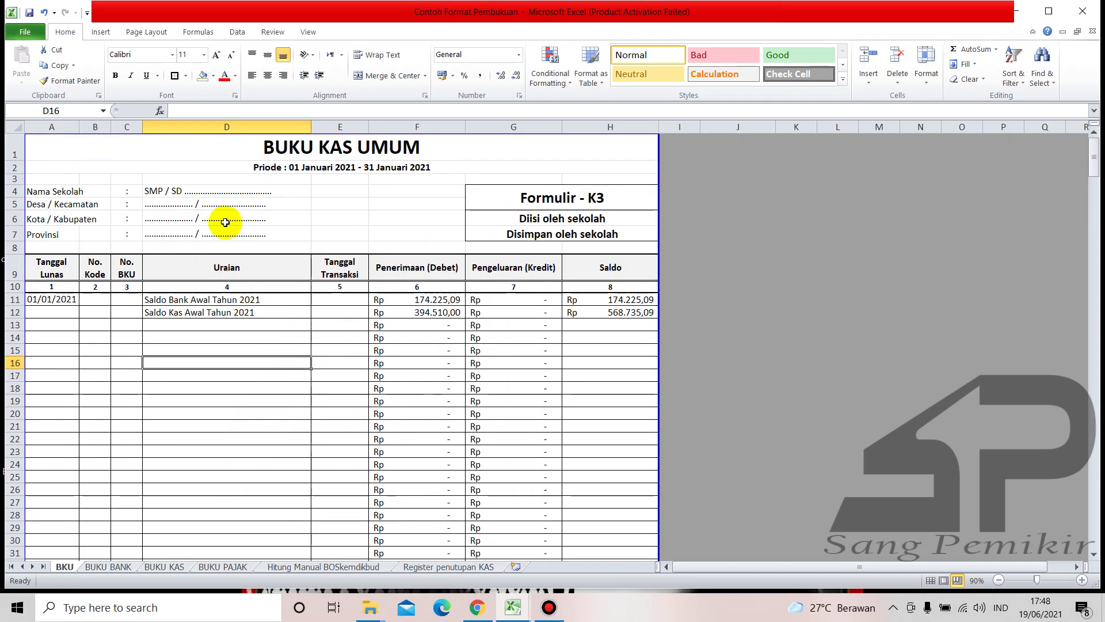
{"action": "left_click", "coordinate": [326, 208]}
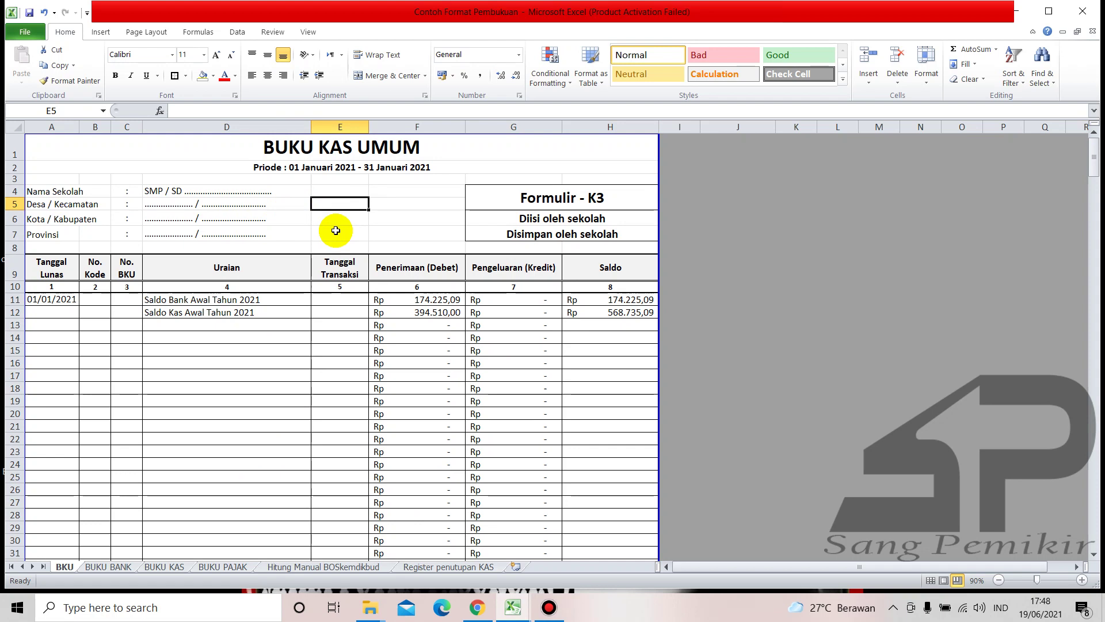
{"action": "scroll", "coordinate": [336, 230], "scroll_direction": "down", "scroll_amount": 4}
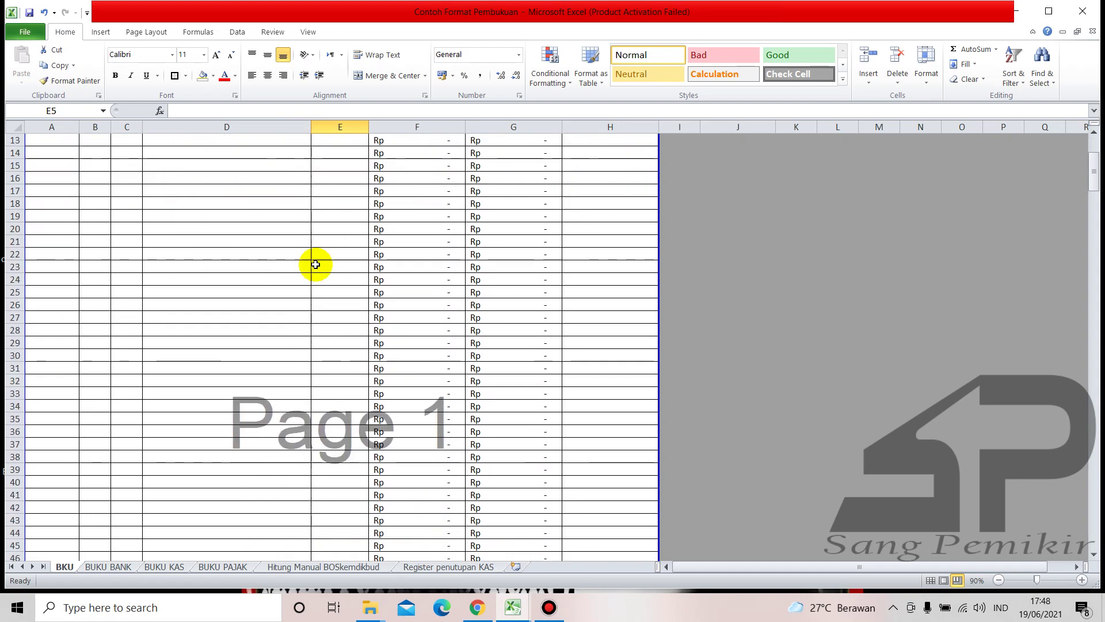
{"action": "left_click", "coordinate": [262, 282]}
{"action": "scroll", "coordinate": [262, 368], "scroll_direction": "down", "scroll_amount": 5}
{"action": "scroll", "coordinate": [270, 368], "scroll_direction": "up", "scroll_amount": 9}
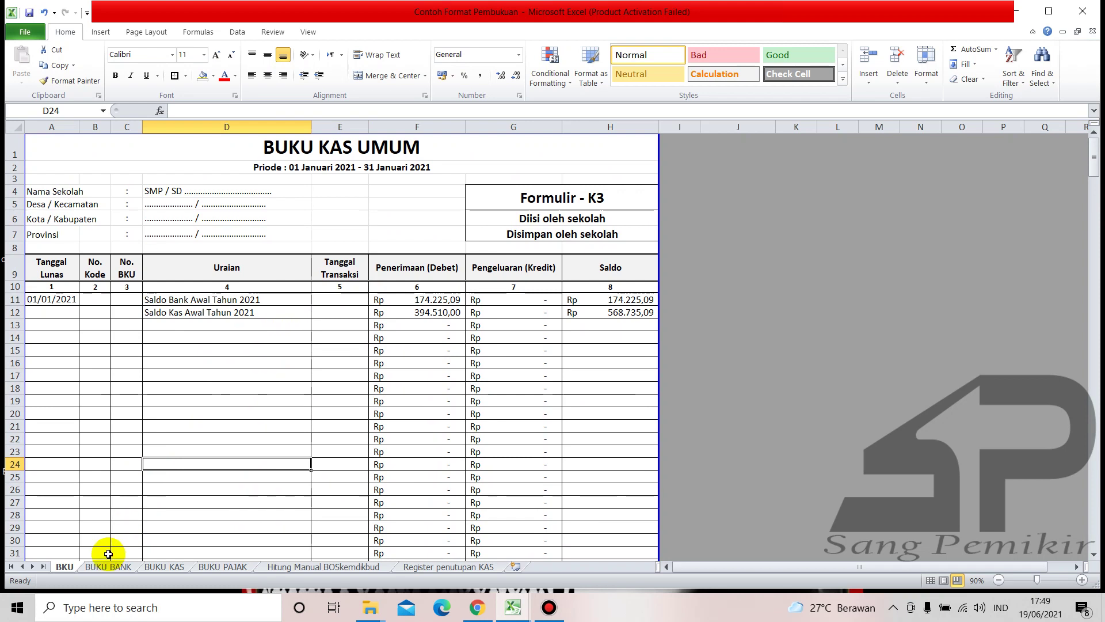
Look through the BUKU BANK, BUKU KAS, BUKU PAJAK, Hitung Manual BOSkemdikbud and Register penutupan KAS sheets, and return to BKU.
{"action": "left_click", "coordinate": [103, 567]}
{"action": "left_click", "coordinate": [165, 567]}
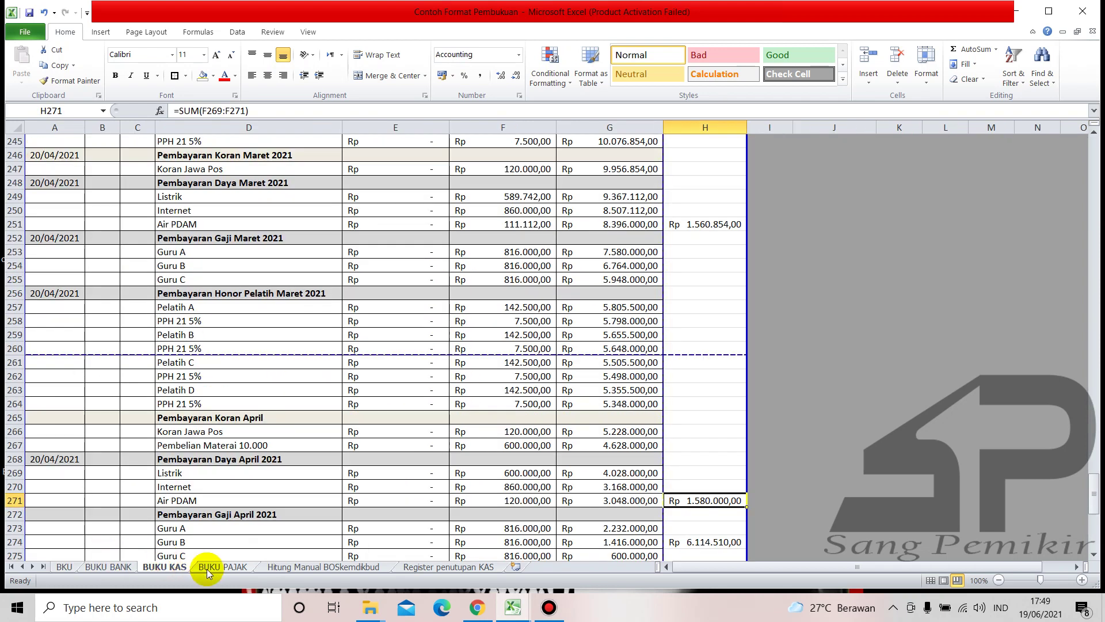
{"action": "left_click", "coordinate": [209, 569]}
{"action": "left_click", "coordinate": [299, 566]}
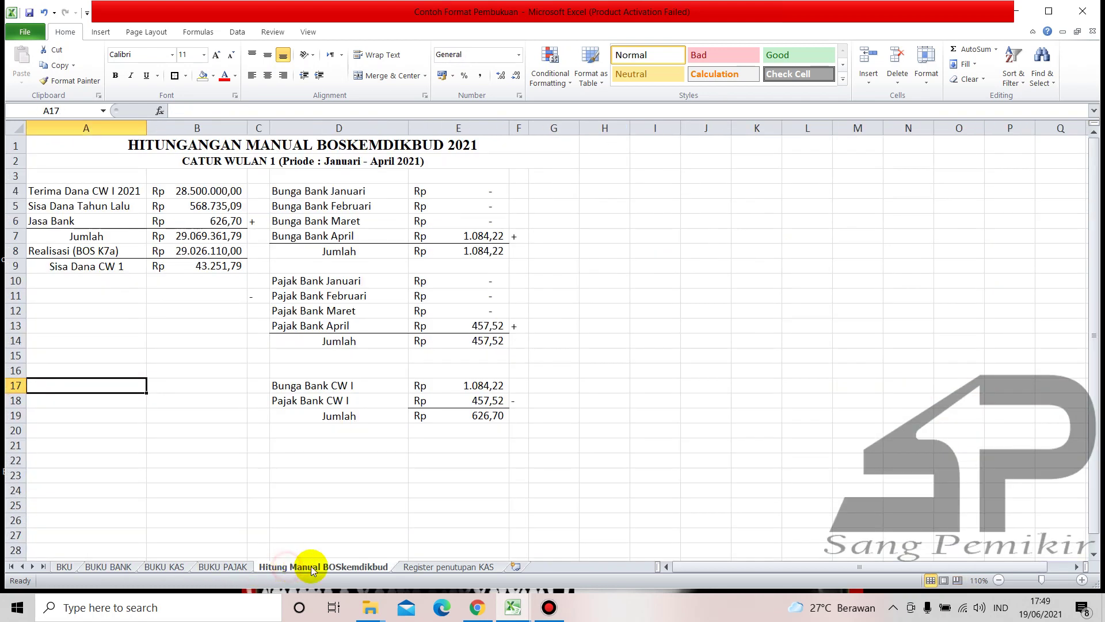
{"action": "left_click", "coordinate": [416, 567]}
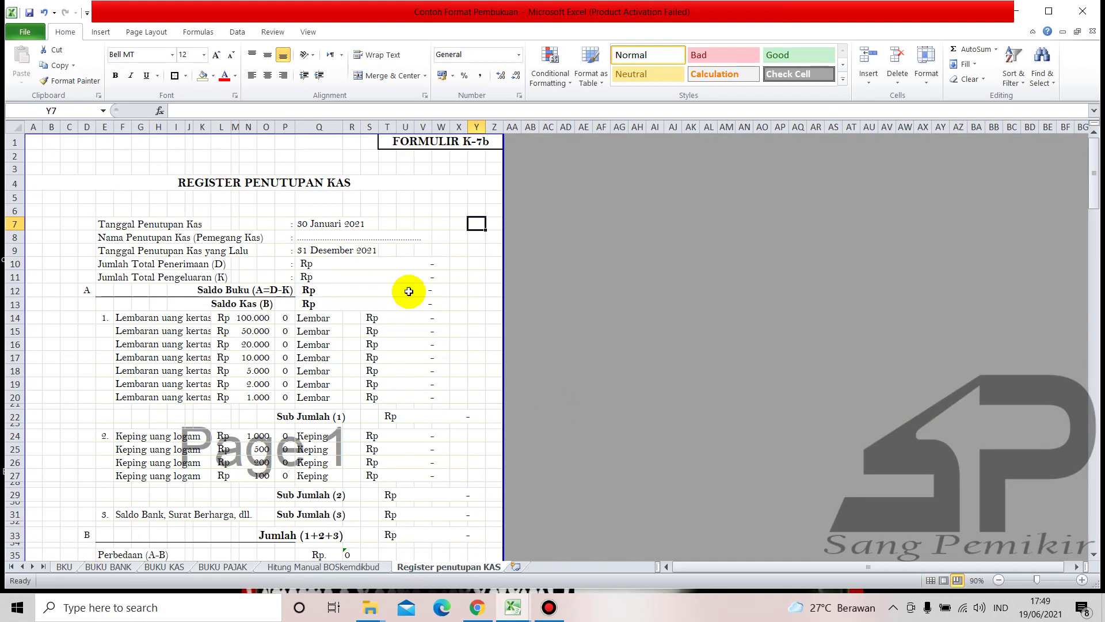
{"action": "left_click", "coordinate": [493, 305]}
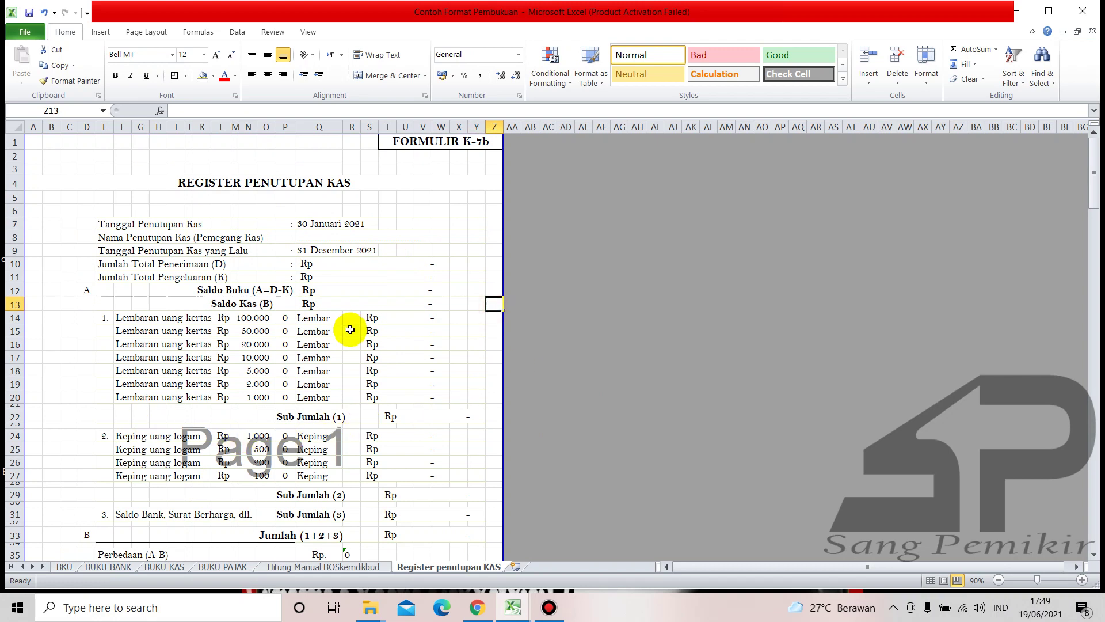
{"action": "left_click", "coordinate": [64, 567]}
{"action": "scroll", "coordinate": [461, 378], "scroll_direction": "down", "scroll_amount": 1}
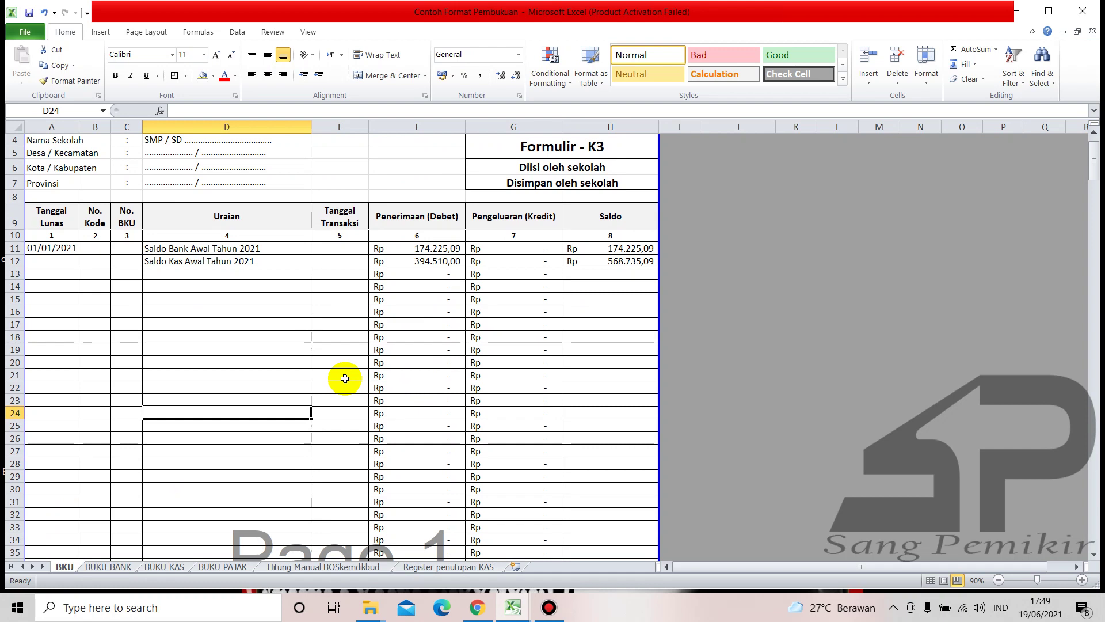
{"action": "scroll", "coordinate": [345, 378], "scroll_direction": "up", "scroll_amount": 1}
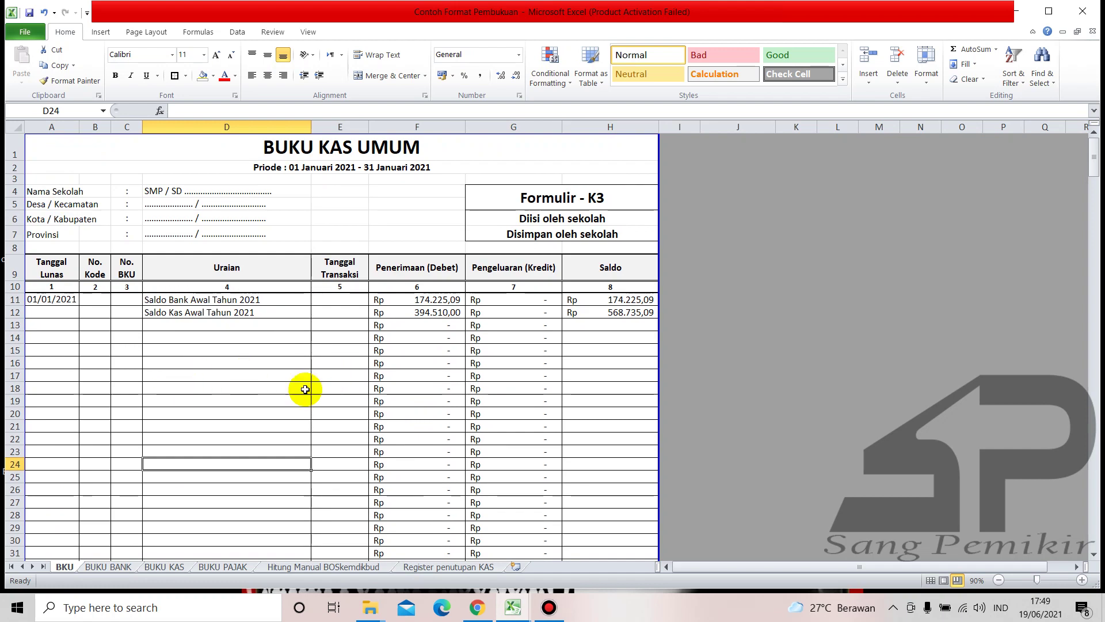
Switch to the Contoh Pembelian workbook showing the bank entries and expense tables.
{"action": "mouse_move", "coordinate": [514, 610]}
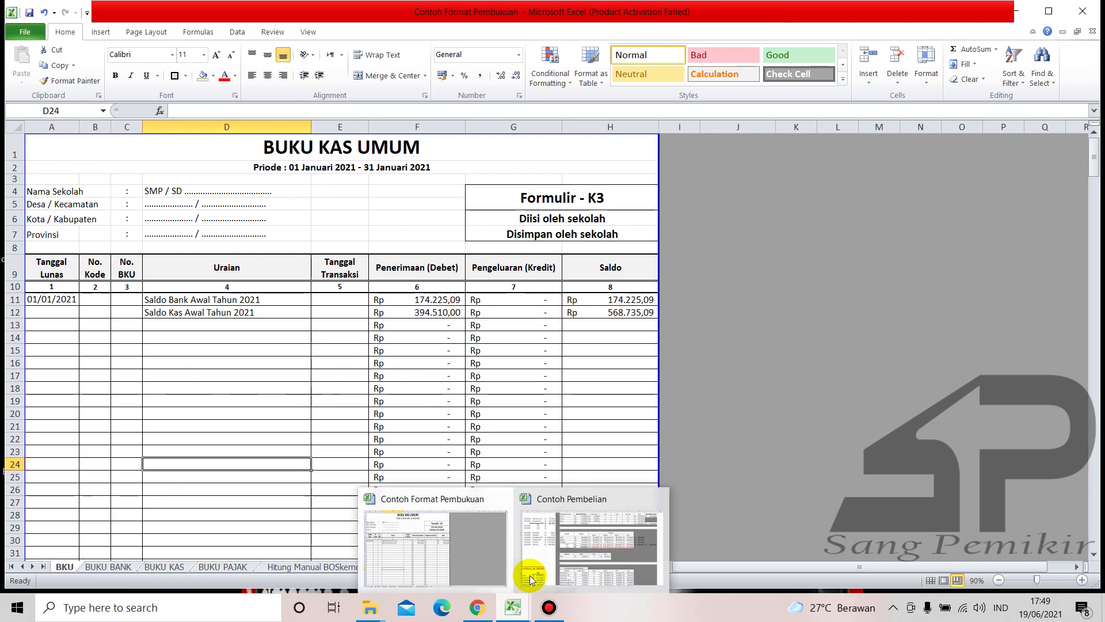
{"action": "left_click", "coordinate": [544, 554]}
{"action": "left_click", "coordinate": [239, 377]}
{"action": "scroll", "coordinate": [173, 407], "scroll_direction": "down", "scroll_amount": 1}
{"action": "scroll", "coordinate": [172, 407], "scroll_direction": "up", "scroll_amount": 1}
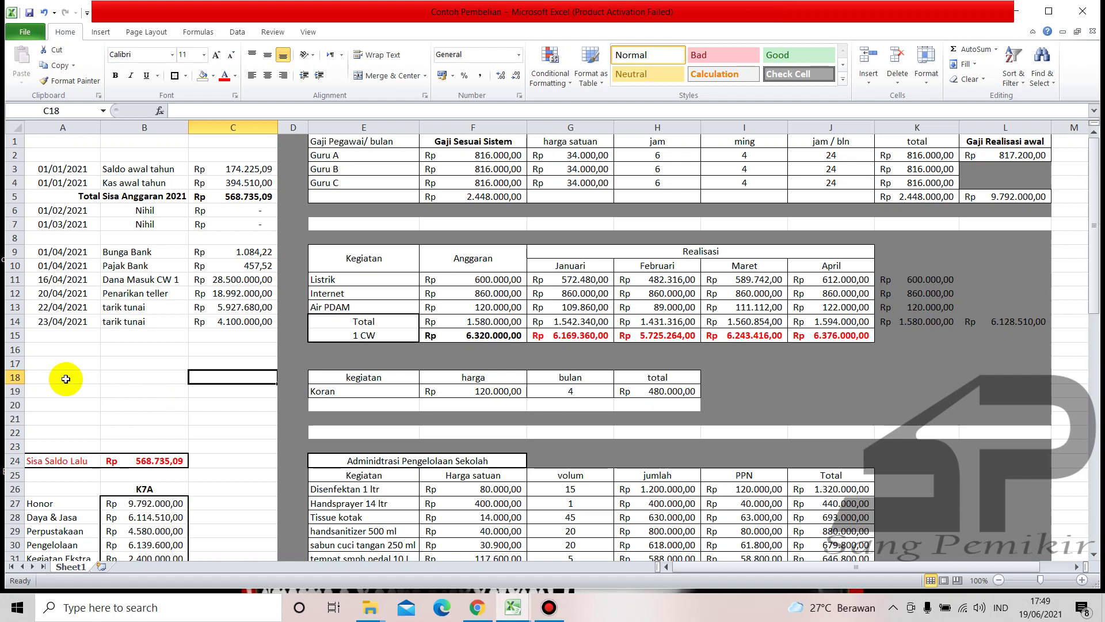
Apply all borders to the dated balance and withdrawal entries in A3:C14.
{"action": "left_click_drag", "start_coordinate": [55, 171], "coordinate": [227, 317]}
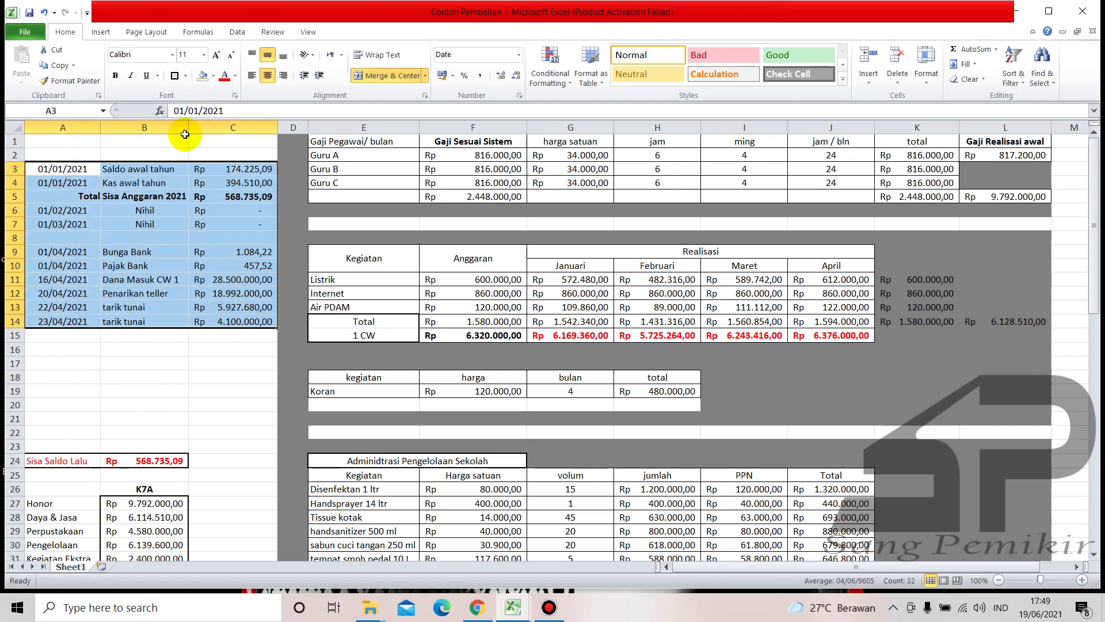
{"action": "left_click", "coordinate": [184, 75]}
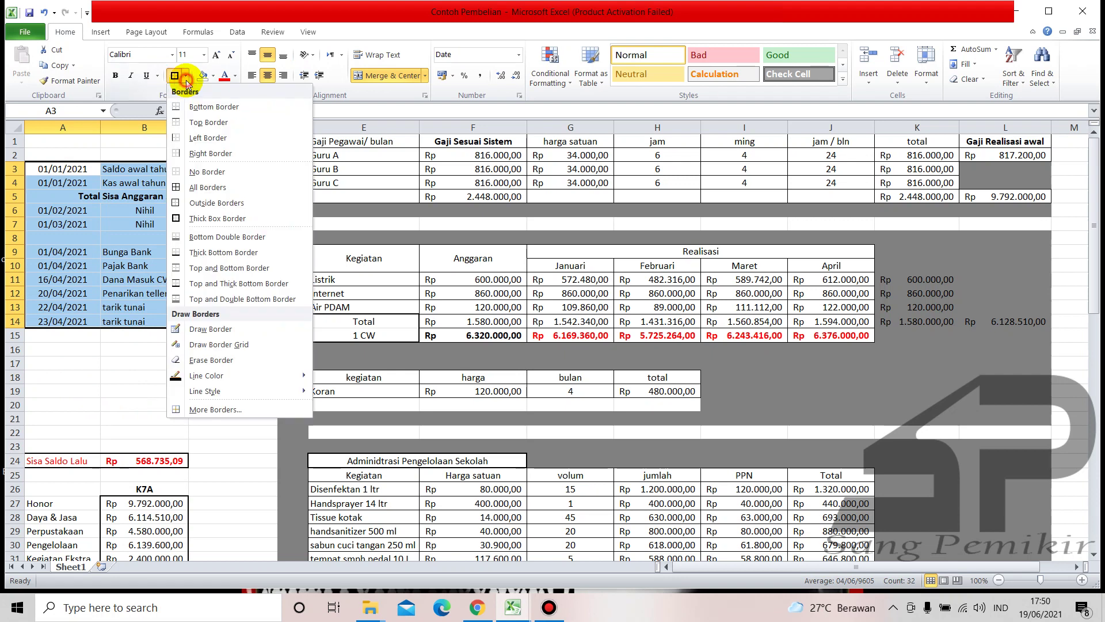
{"action": "left_click", "coordinate": [190, 187]}
Merge and center cells A2:C2 above the dated entries and make the merged cell bold.
{"action": "left_click", "coordinate": [69, 154]}
{"action": "left_click_drag", "start_coordinate": [70, 154], "coordinate": [192, 155]}
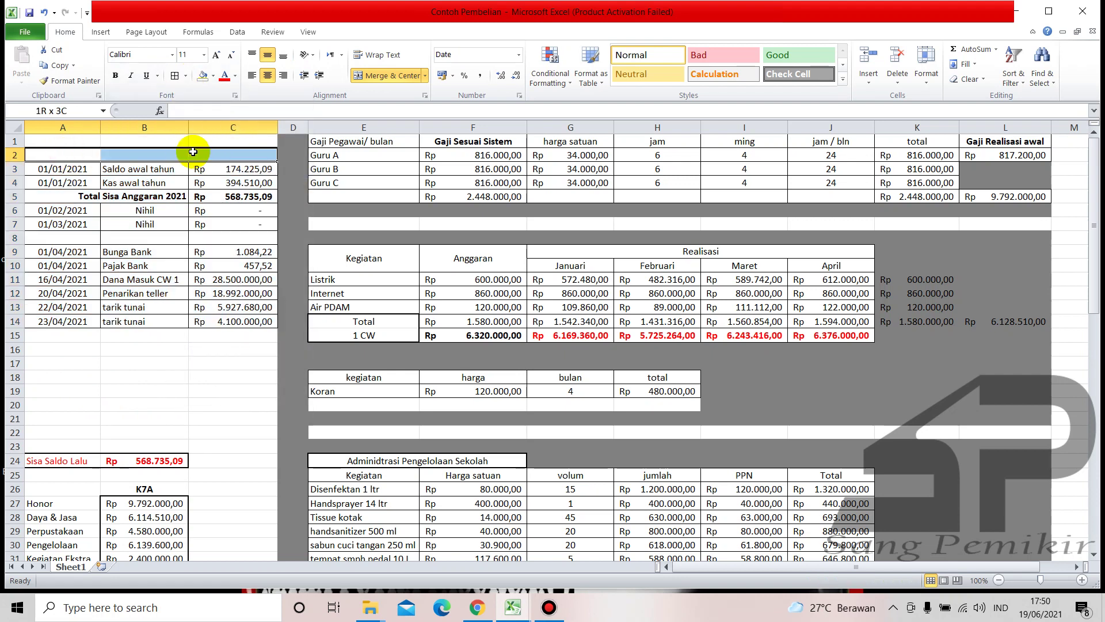
{"action": "left_click", "coordinate": [384, 75]}
{"action": "left_click", "coordinate": [114, 75]}
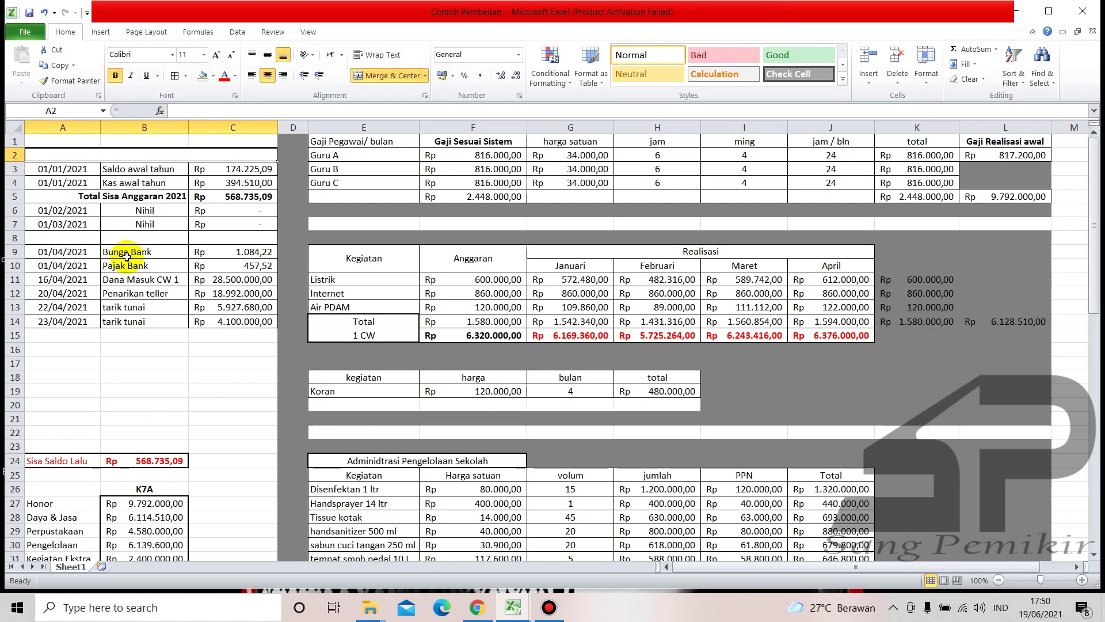
{"action": "type", "text": "Anggaran"}
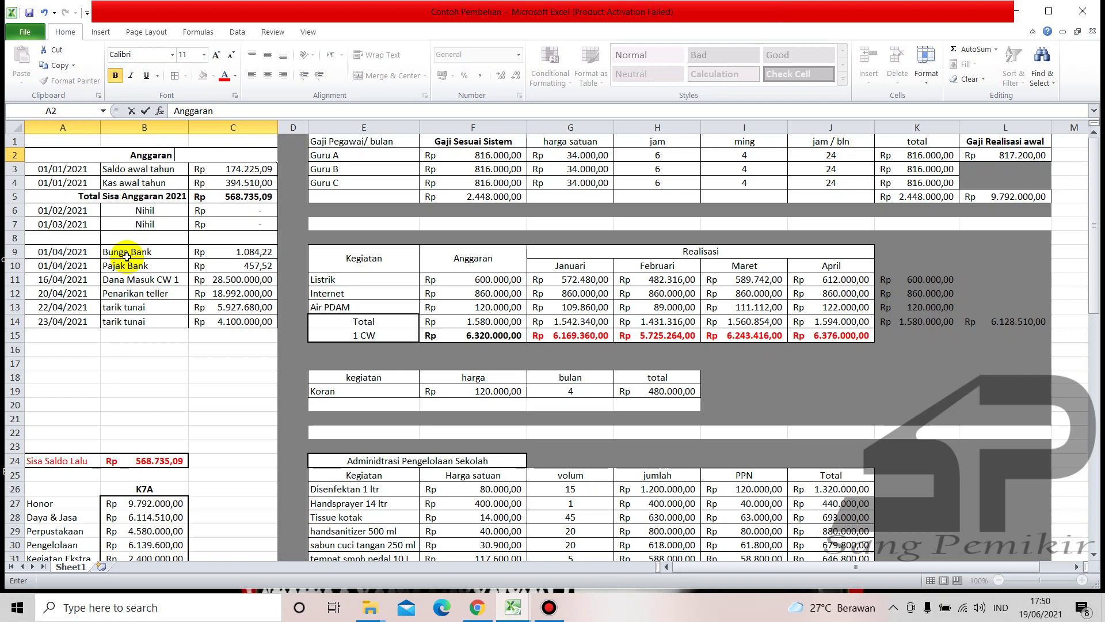
{"action": "key", "text": "BackSpace"}
{"action": "key", "text": "BackSpace"}
{"action": "key", "text": "BackSpace"}
{"action": "key", "text": "BackSpace"}
{"action": "key", "text": "BackSpace"}
{"action": "key", "text": "BackSpace"}
{"action": "key", "text": "BackSpace"}
{"action": "key", "text": "BackSpace"}
Enter the heading "Rekening Bank" in the merged cell A2.
{"action": "type", "text": "Rekening Bank"}
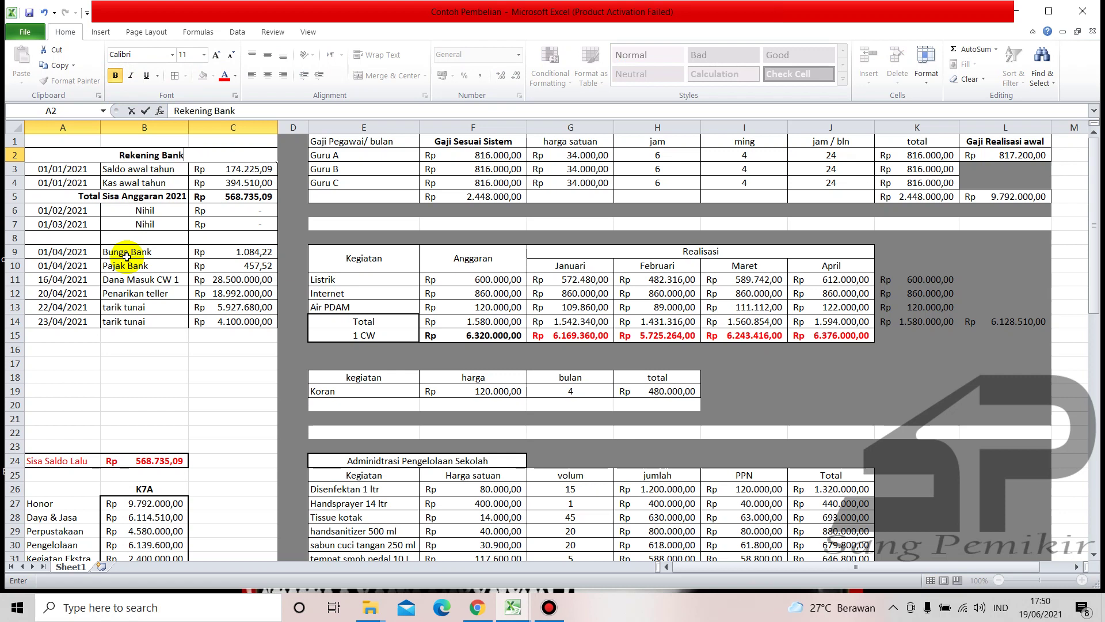
{"action": "key", "text": "Return"}
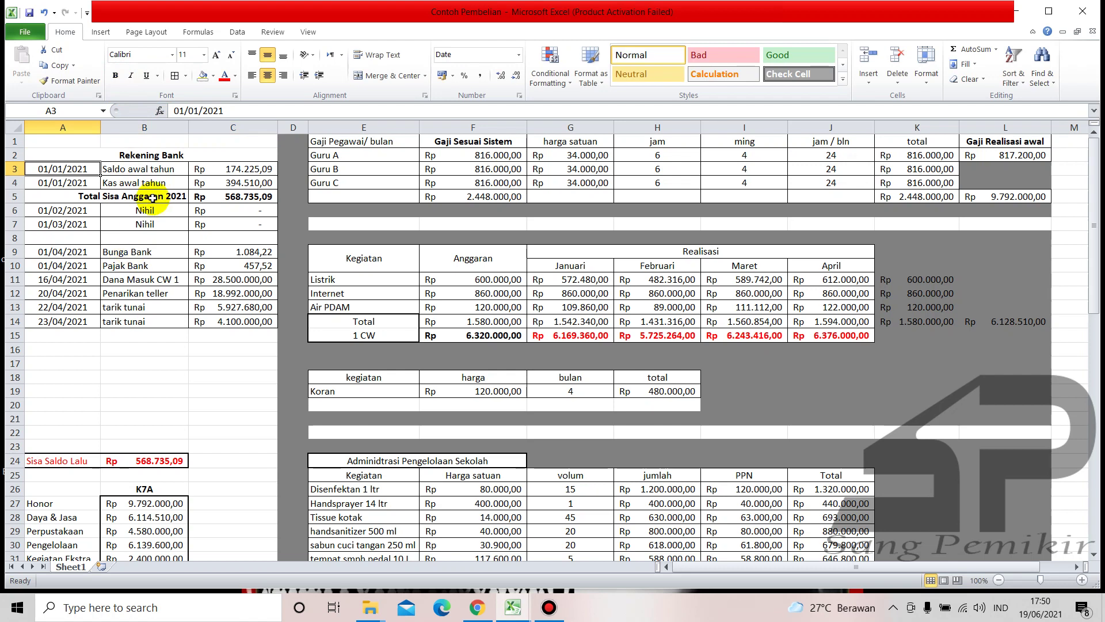
Examine the Saldo awal tahun and Kas awal tahun entries with their amounts in the Rekening Bank table.
{"action": "left_click", "coordinate": [136, 389]}
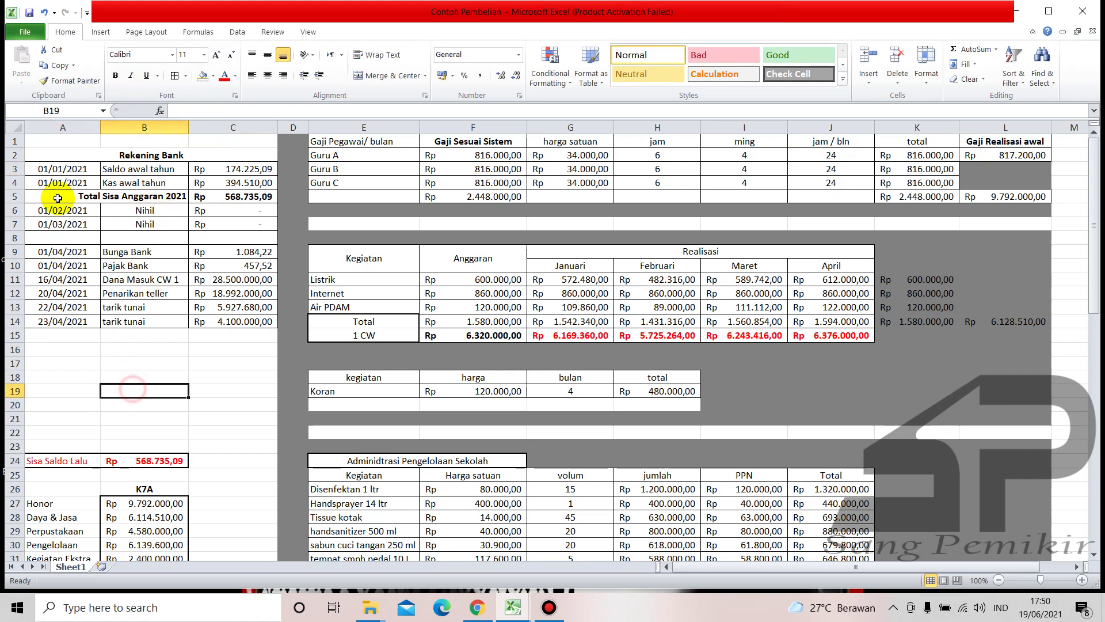
{"action": "left_click", "coordinate": [146, 168]}
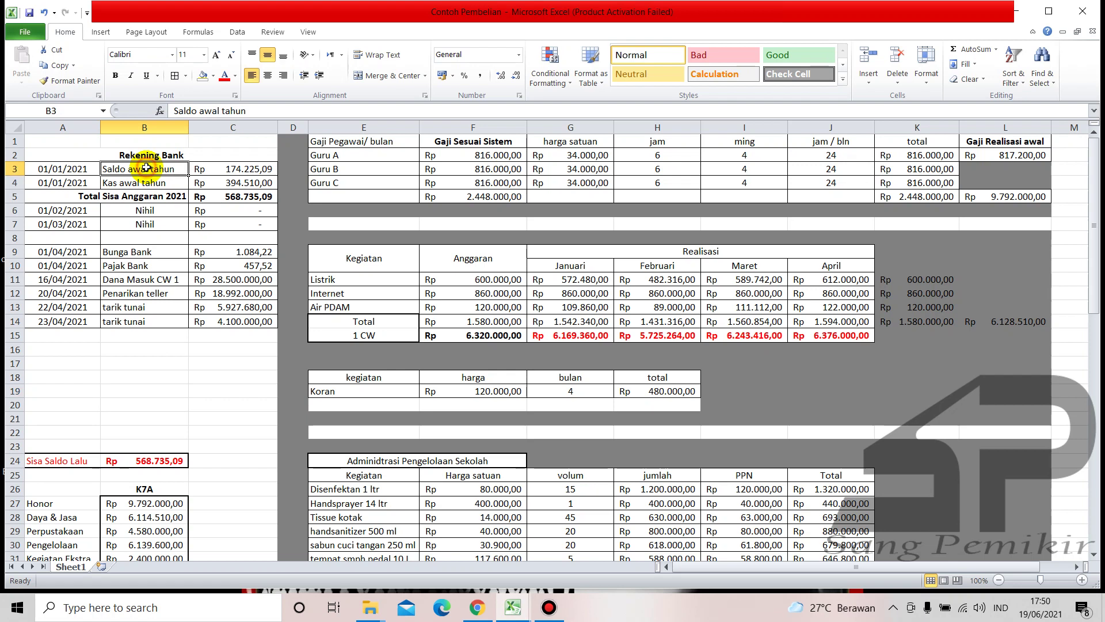
{"action": "left_click", "coordinate": [230, 171]}
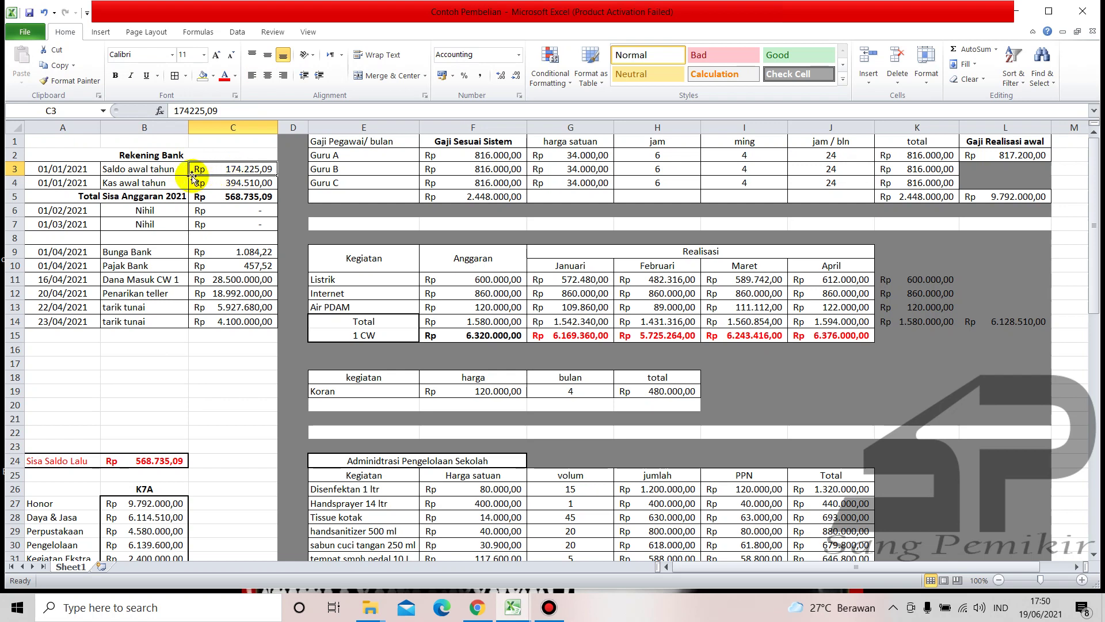
{"action": "left_click", "coordinate": [229, 154]}
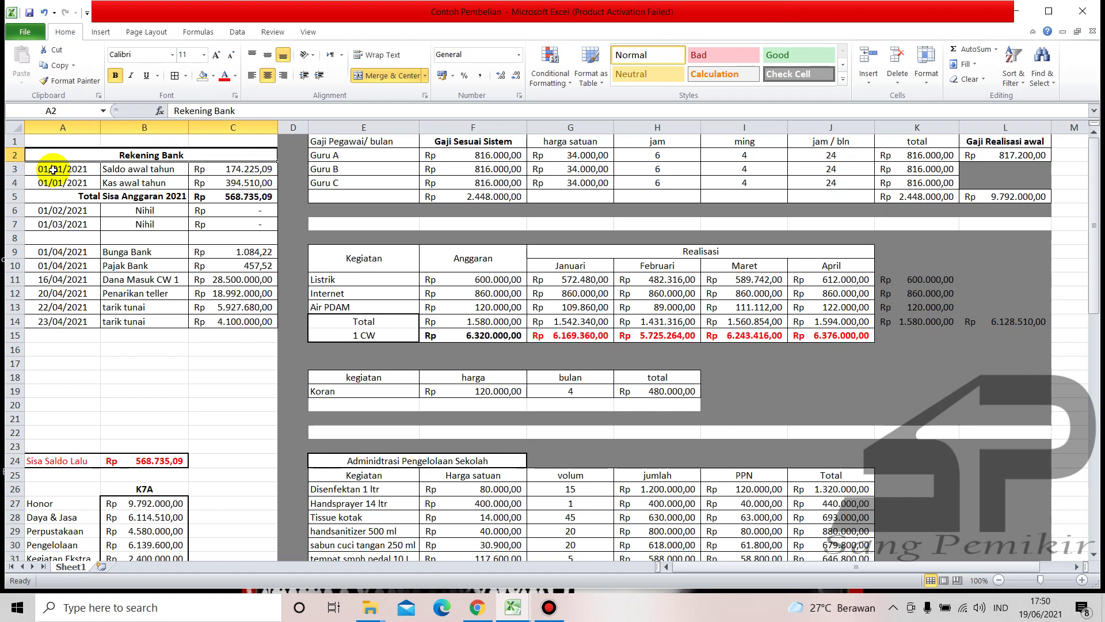
{"action": "left_click", "coordinate": [232, 169]}
{"action": "left_click", "coordinate": [117, 183]}
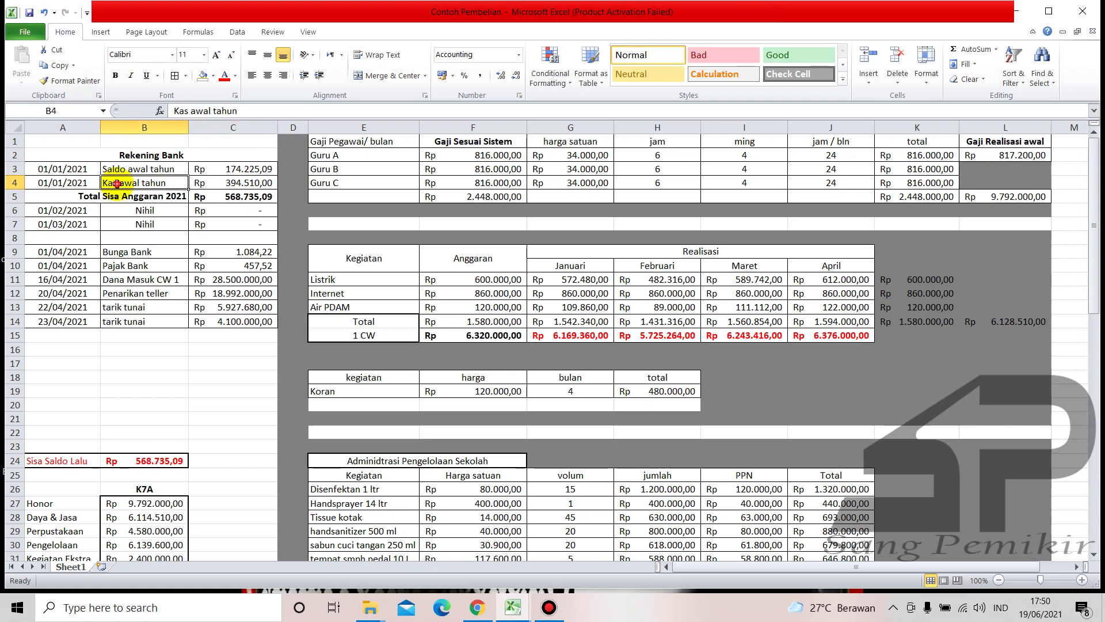
{"action": "left_click", "coordinate": [123, 345]}
{"action": "left_click", "coordinate": [117, 185]}
{"action": "left_click", "coordinate": [144, 353]}
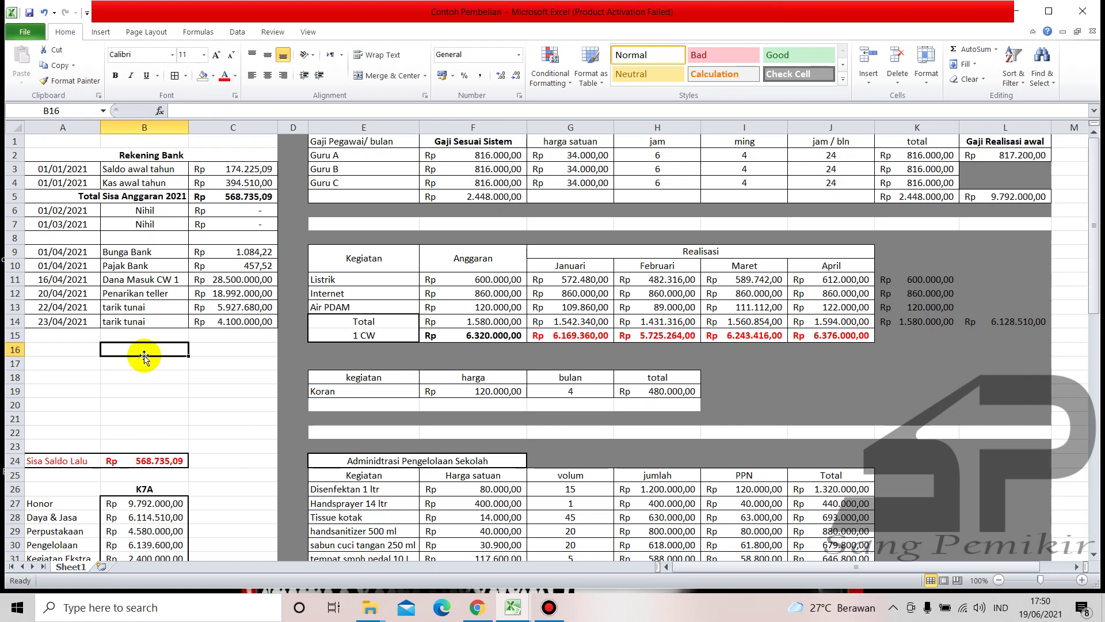
Examine the opening balance, cash and Nihil entries with their amounts in the Rekening Bank table.
{"action": "left_click", "coordinate": [139, 181]}
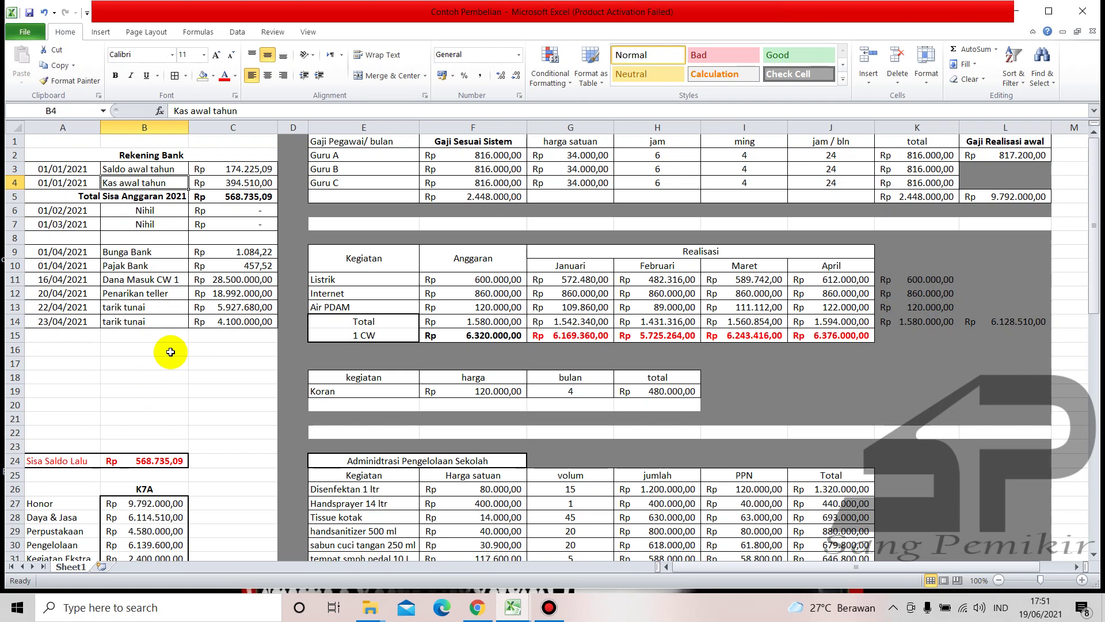
{"action": "left_click", "coordinate": [238, 183]}
{"action": "left_click", "coordinate": [172, 351]}
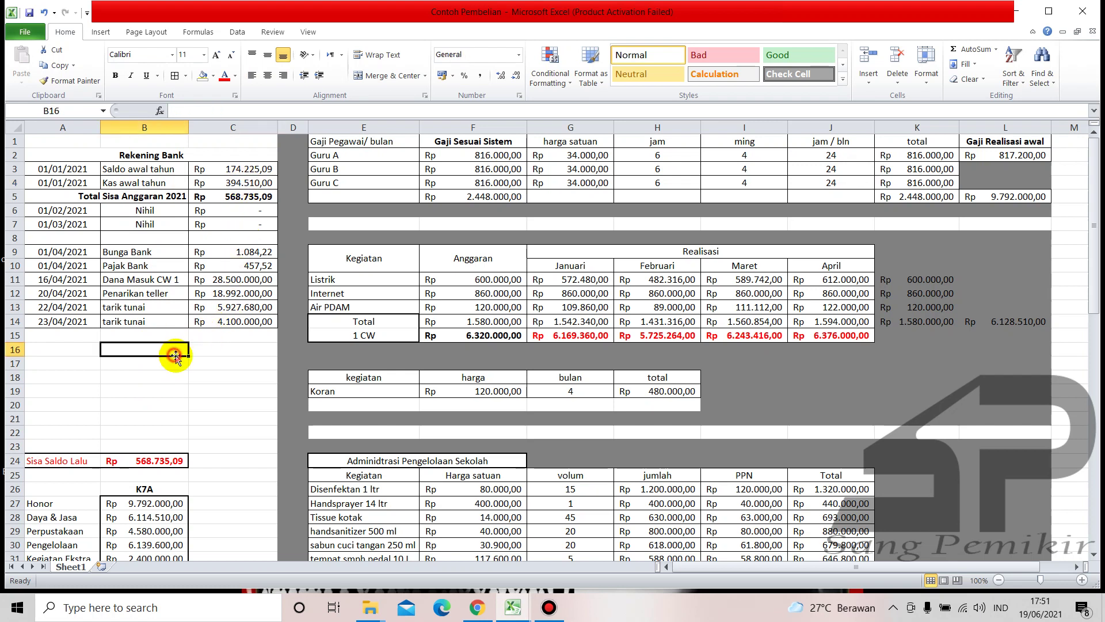
{"action": "left_click", "coordinate": [201, 353]}
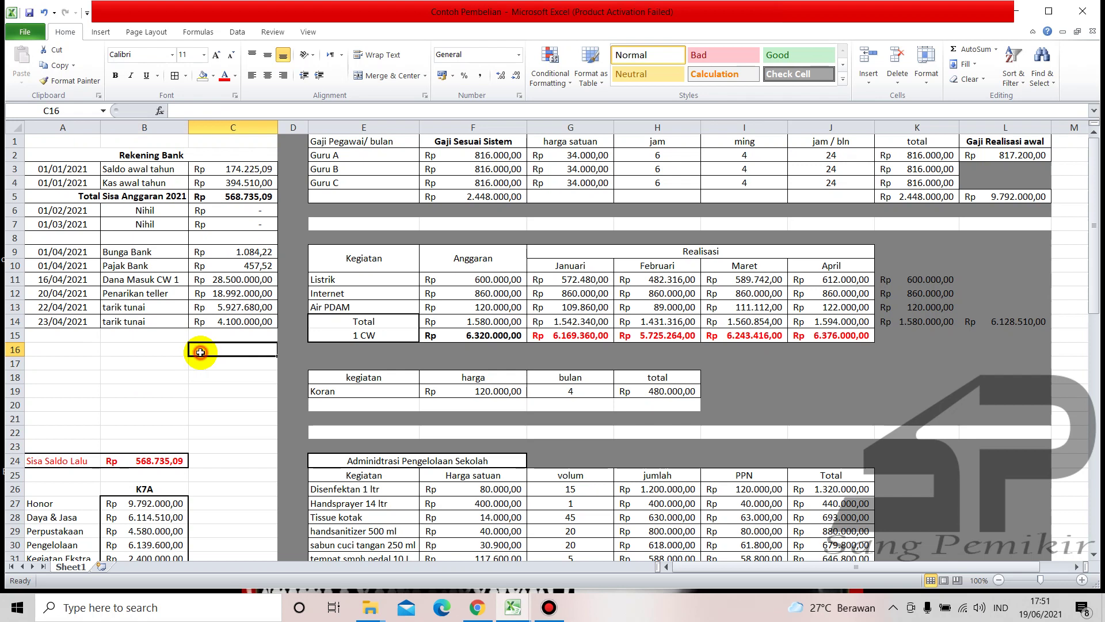
{"action": "left_click", "coordinate": [154, 183]}
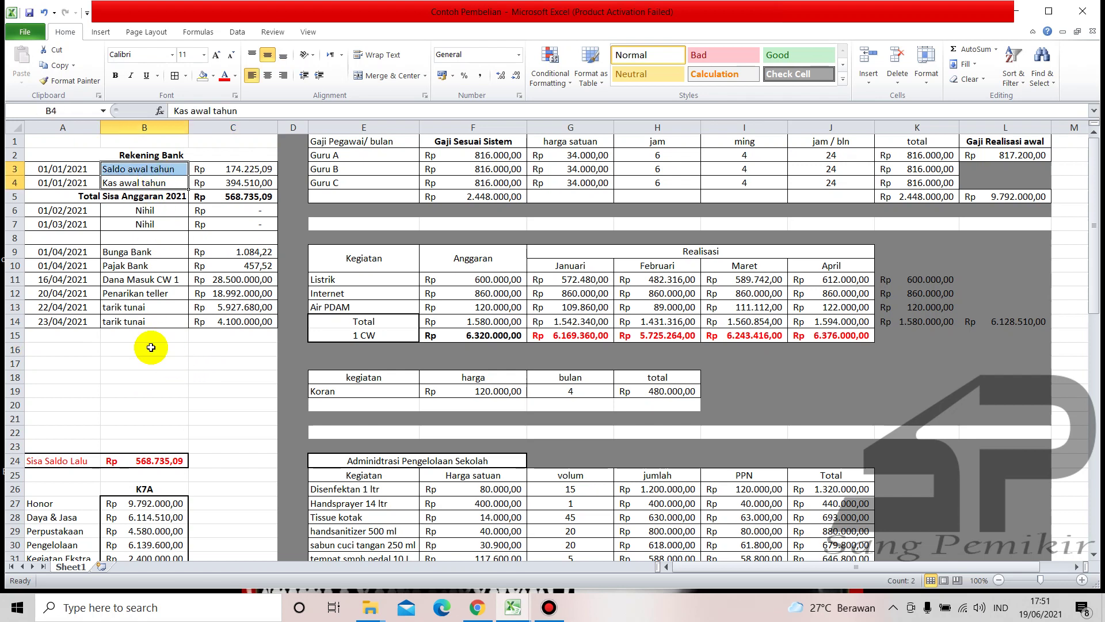
{"action": "left_click", "coordinate": [152, 390]}
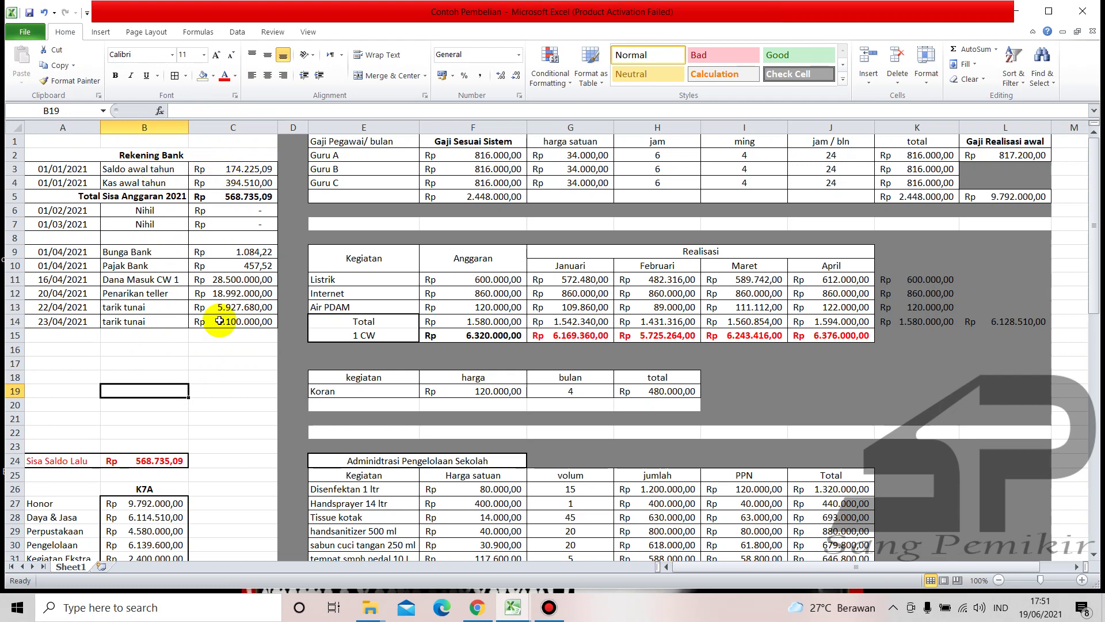
{"action": "left_click", "coordinate": [210, 353]}
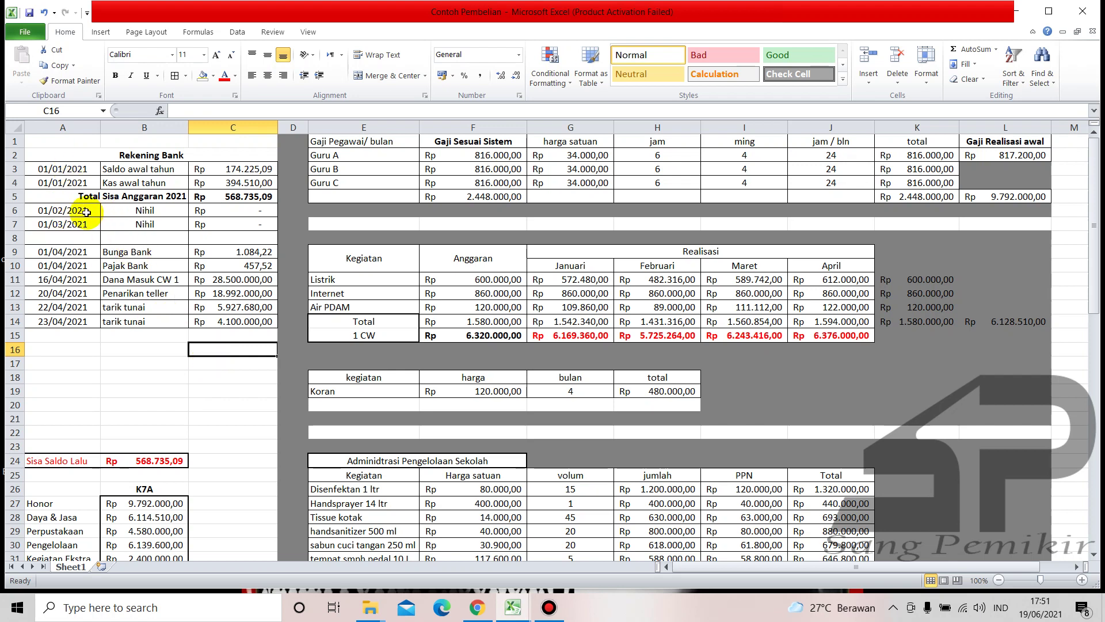
{"action": "left_click", "coordinate": [135, 224]}
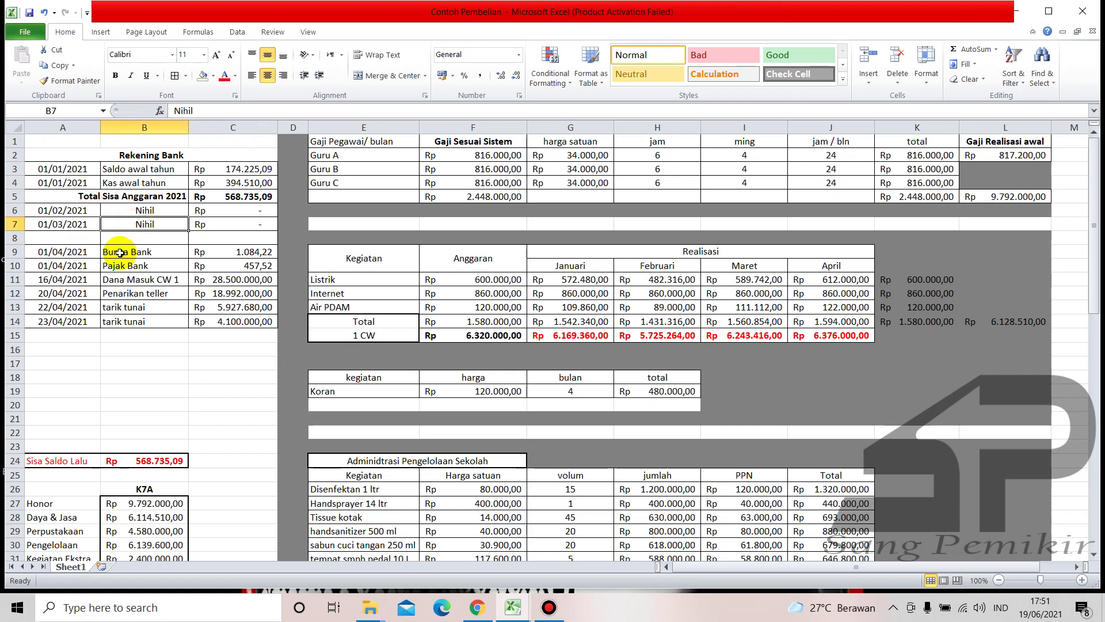
Enter the heading "Komponen" in cell A26, above the component names beside the K7A amounts.
{"action": "scroll", "coordinate": [149, 318], "scroll_direction": "down", "scroll_amount": 1}
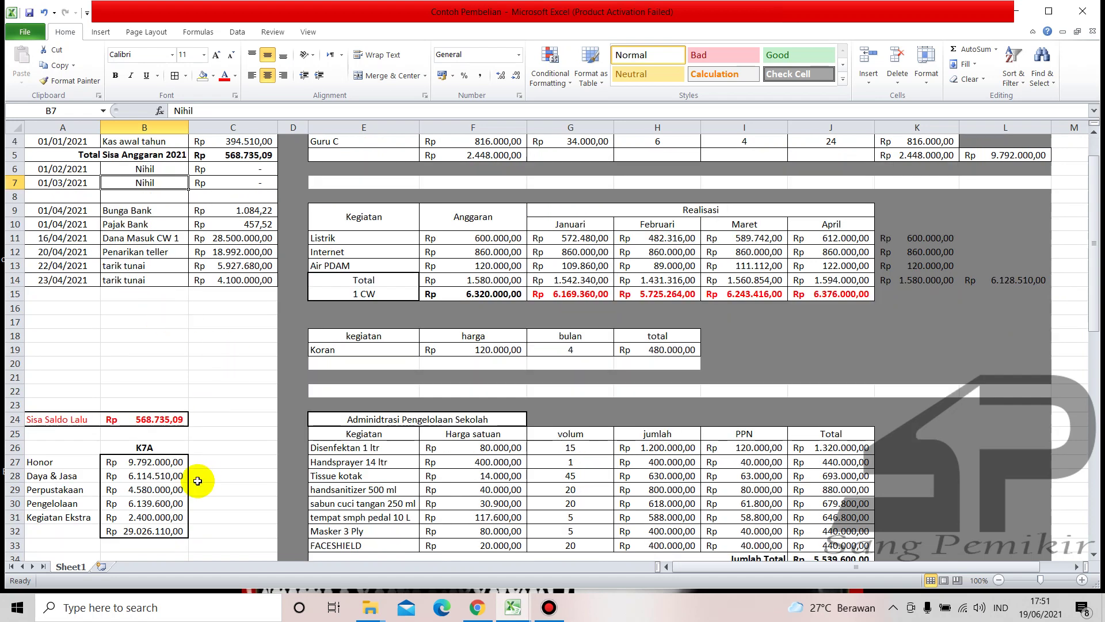
{"action": "left_click", "coordinate": [47, 451]}
{"action": "type", "text": "Komponen"}
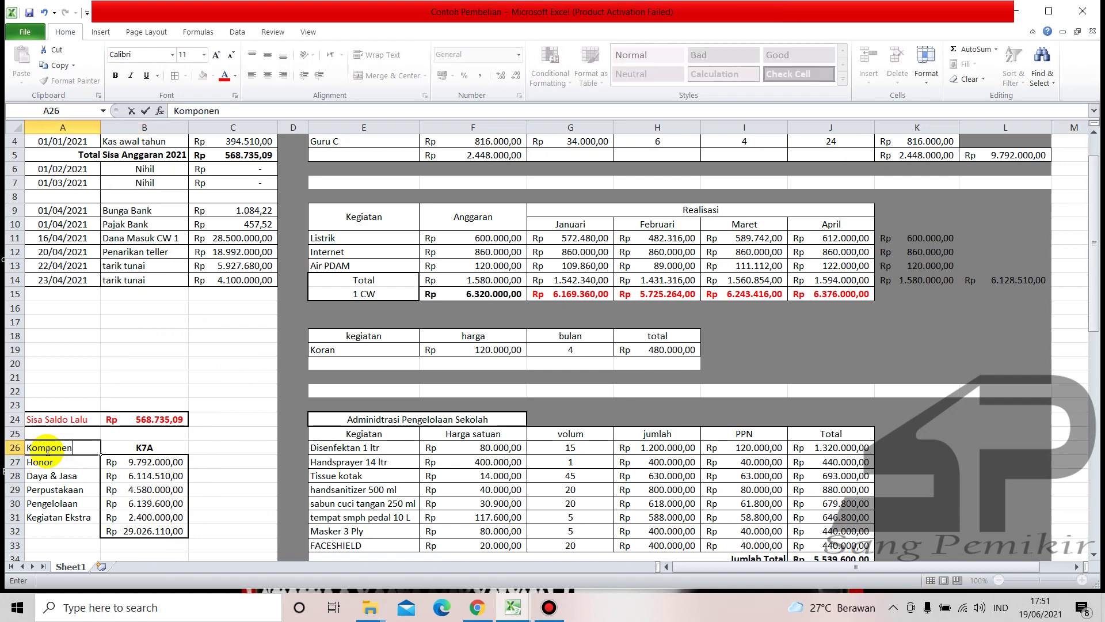
{"action": "key", "text": "Return"}
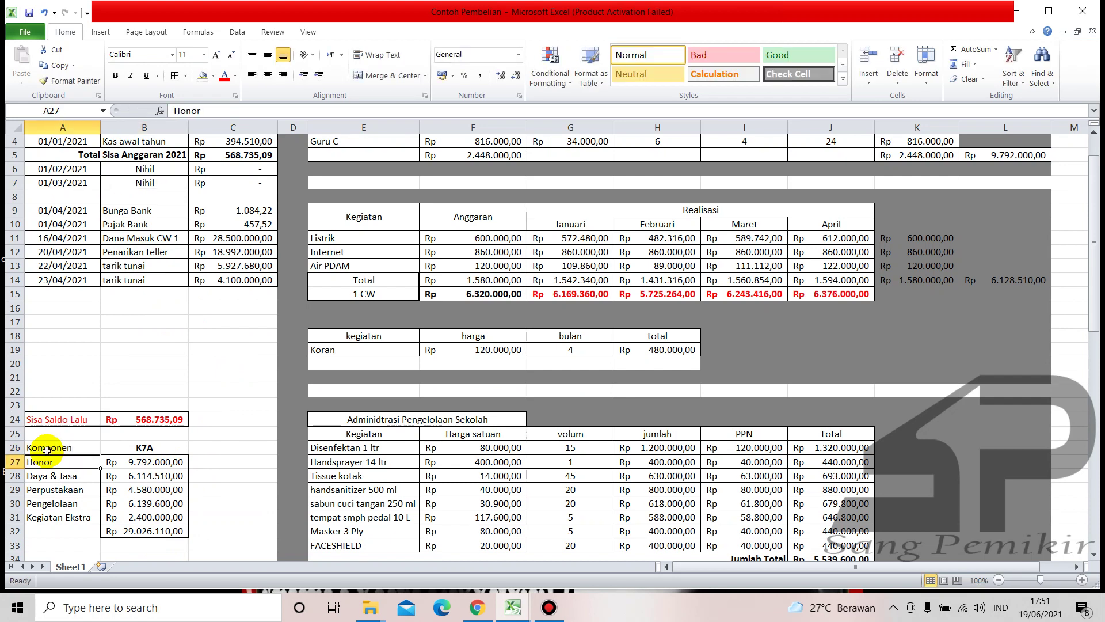
Center the headings in A26:B26 horizontally and vertically and apply all borders to them.
{"action": "left_click_drag", "start_coordinate": [47, 450], "coordinate": [144, 448]}
{"action": "left_click", "coordinate": [268, 75]}
{"action": "left_click", "coordinate": [268, 56]}
{"action": "left_click", "coordinate": [174, 75]}
Apply outside borders to the component names in A27:A32.
{"action": "left_click_drag", "start_coordinate": [55, 461], "coordinate": [63, 530]}
{"action": "left_click", "coordinate": [185, 76]}
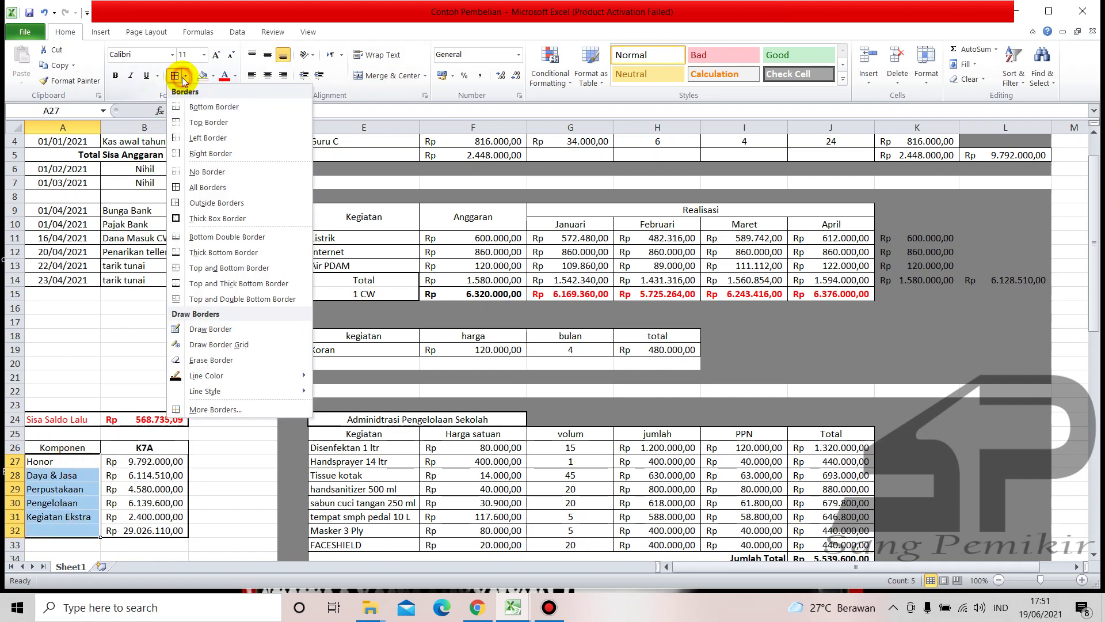
{"action": "left_click", "coordinate": [197, 205]}
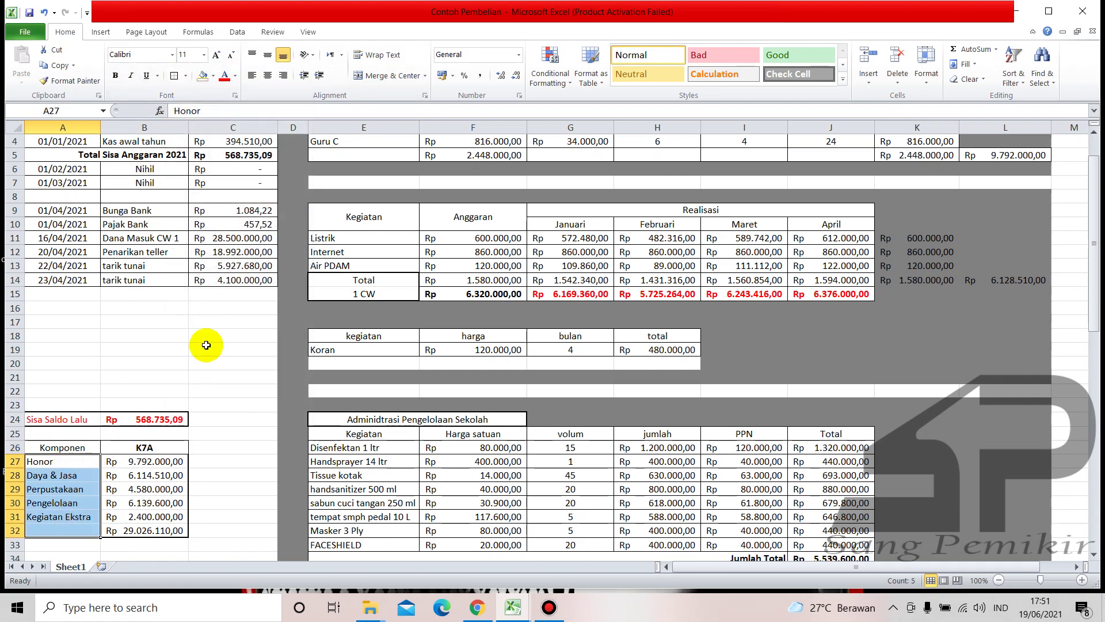
{"action": "left_click", "coordinate": [211, 374]}
Examine the teacher salary, utilities, Koran and Adminidtrasi Pengelolaan Sekolah purchase tables.
{"action": "scroll", "coordinate": [224, 496], "scroll_direction": "down", "scroll_amount": 2}
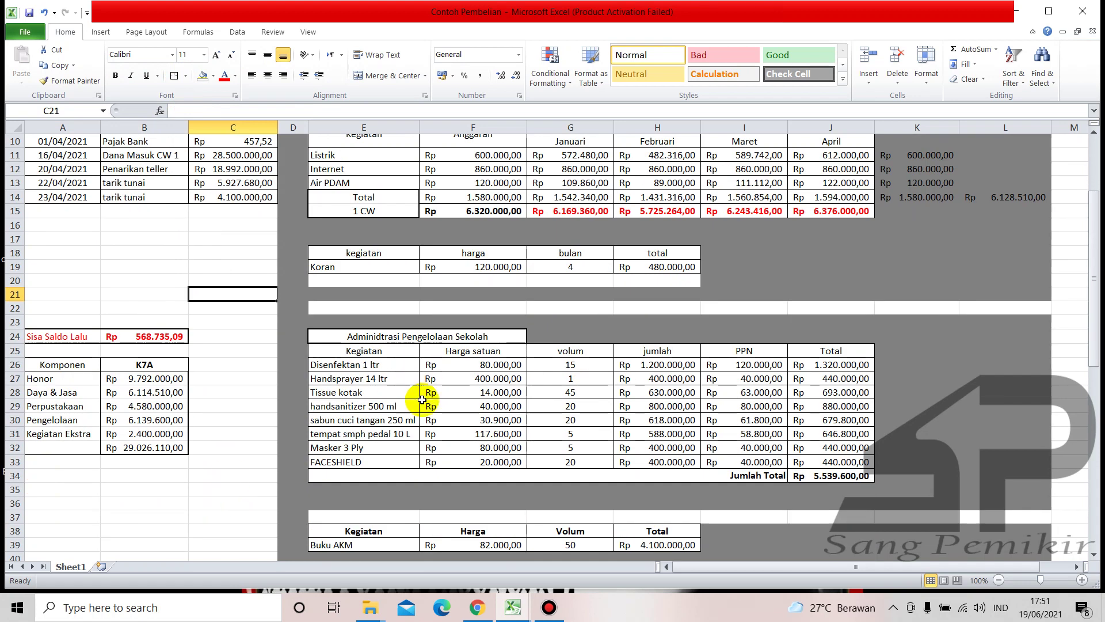
{"action": "scroll", "coordinate": [429, 400], "scroll_direction": "up", "scroll_amount": 3}
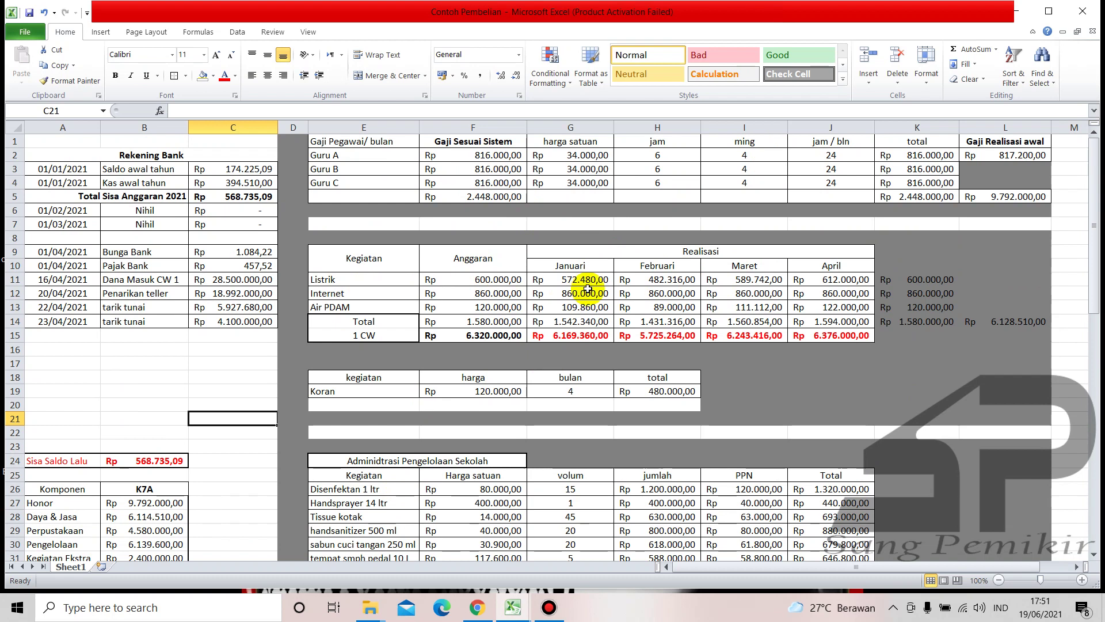
{"action": "scroll", "coordinate": [608, 294], "scroll_direction": "down", "scroll_amount": 1}
{"action": "scroll", "coordinate": [608, 294], "scroll_direction": "down", "scroll_amount": 1}
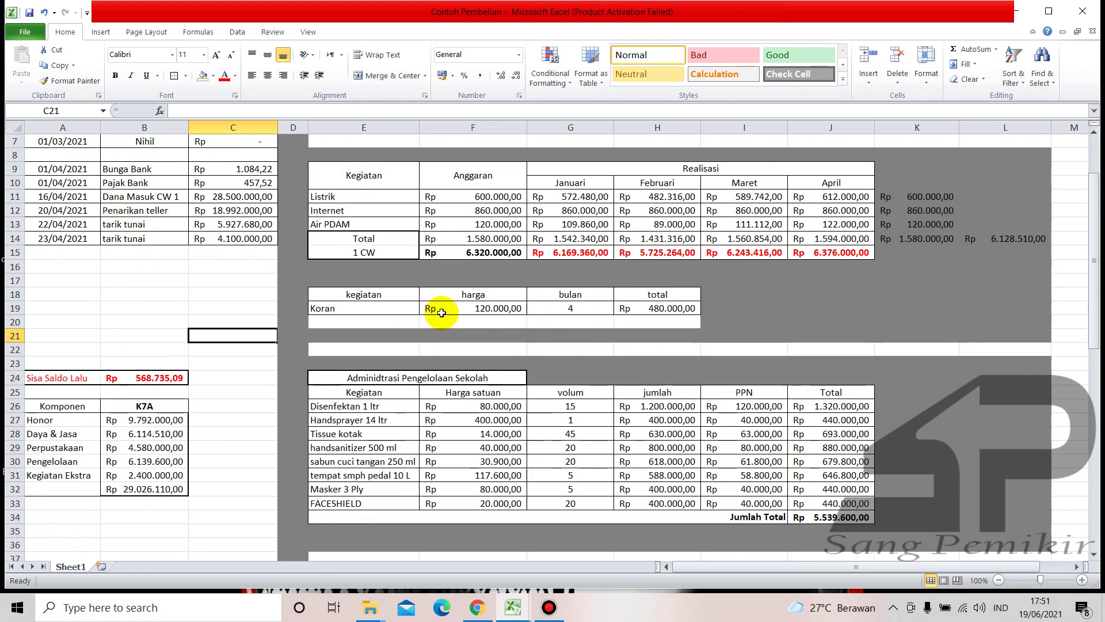
{"action": "left_click", "coordinate": [739, 305]}
{"action": "scroll", "coordinate": [552, 408], "scroll_direction": "down", "scroll_amount": 3}
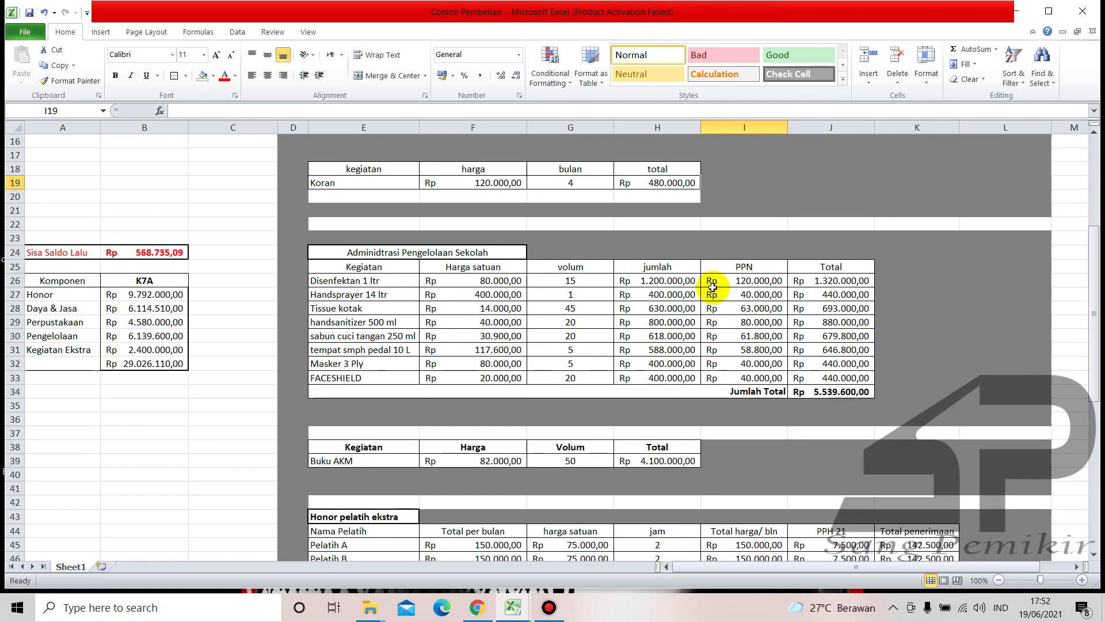
{"action": "left_click_drag", "start_coordinate": [887, 280], "coordinate": [896, 379]}
Examine the Buku AKM, Honor pelatih ekstra and Materai 10.000 tables with their totals.
{"action": "scroll", "coordinate": [841, 377], "scroll_direction": "down", "scroll_amount": 4}
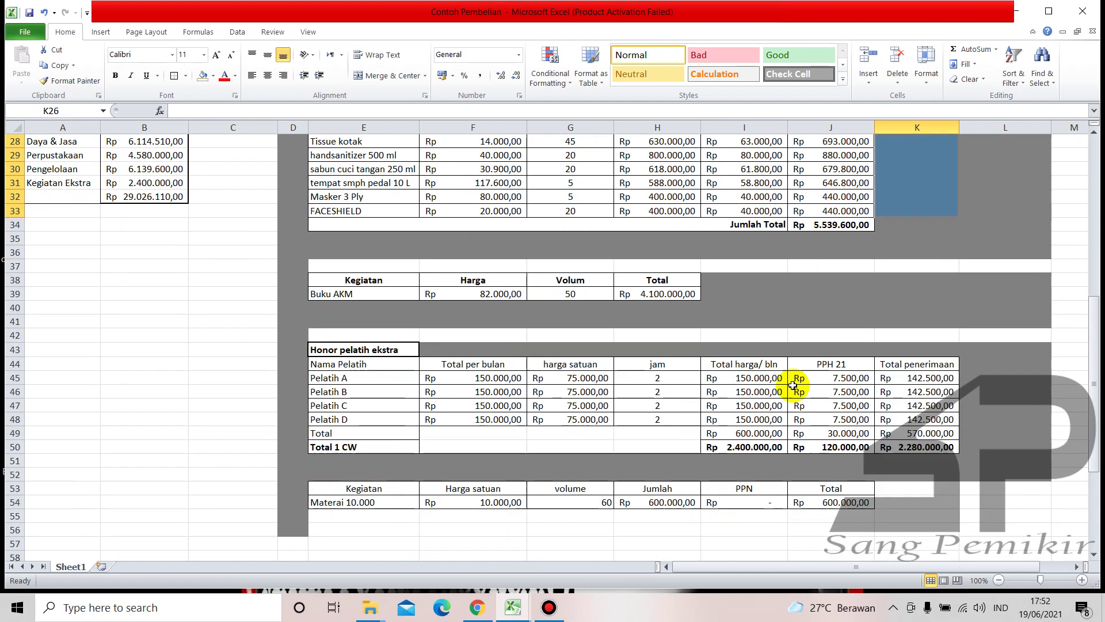
{"action": "left_click", "coordinate": [742, 295]}
{"action": "scroll", "coordinate": [898, 346], "scroll_direction": "down", "scroll_amount": 2}
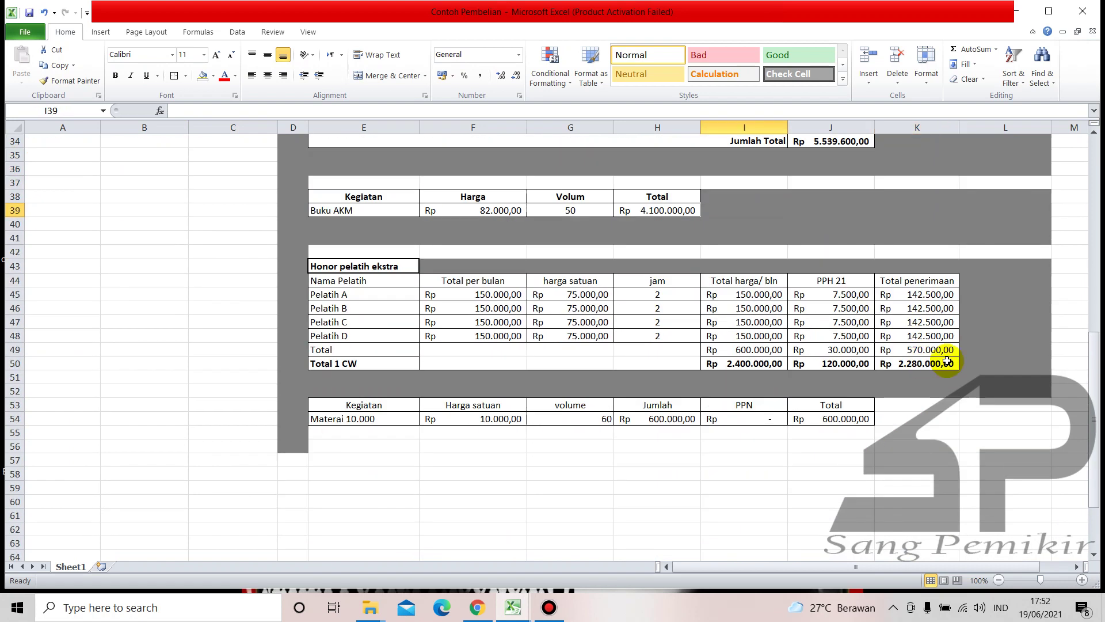
{"action": "left_click_drag", "start_coordinate": [988, 287], "coordinate": [990, 378]}
{"action": "scroll", "coordinate": [639, 425], "scroll_direction": "up", "scroll_amount": 2}
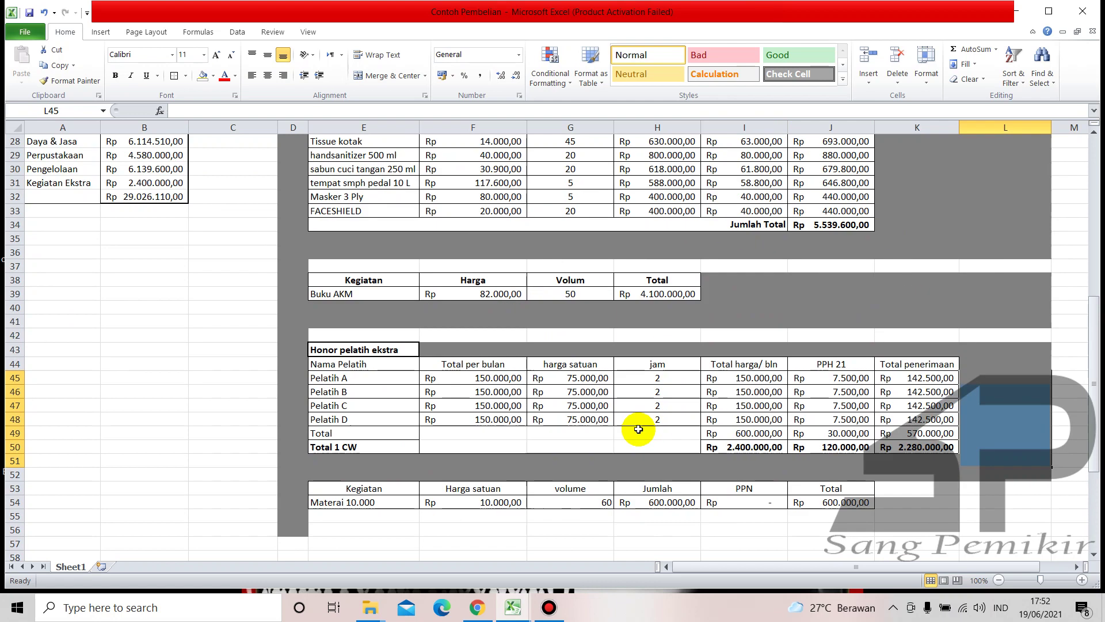
{"action": "left_click", "coordinate": [889, 498]}
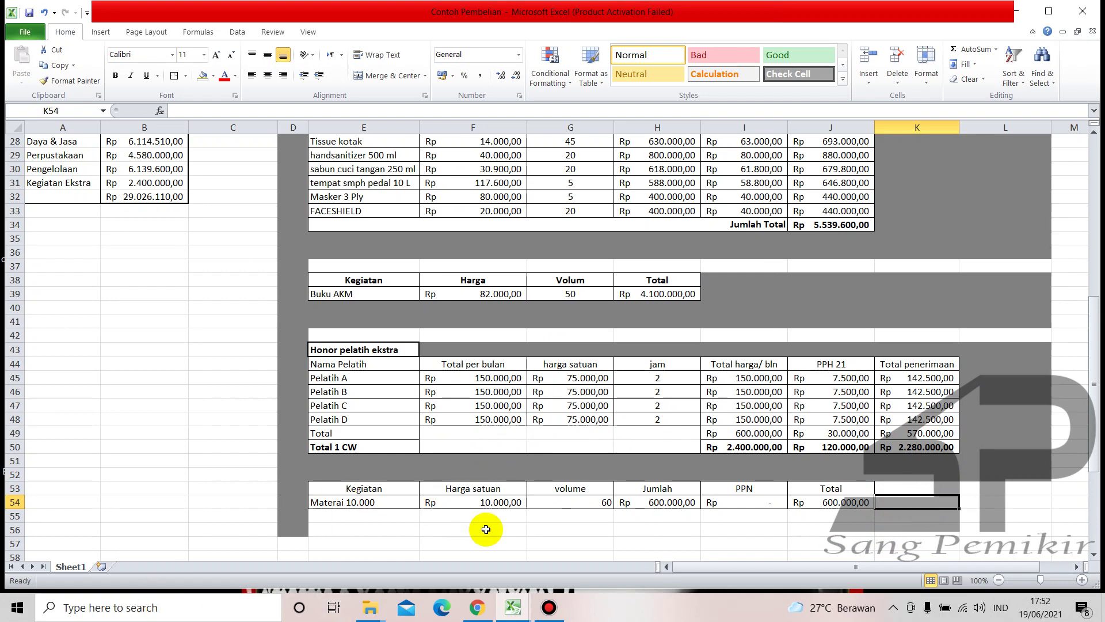
Switch to the Contoh Format Pembukuan workbook and examine the April transactions on the BKU sheet, grouped by month from January to April.
{"action": "mouse_move", "coordinate": [520, 612]}
{"action": "left_click", "coordinate": [432, 579]}
{"action": "scroll", "coordinate": [375, 424], "scroll_direction": "down", "scroll_amount": 10}
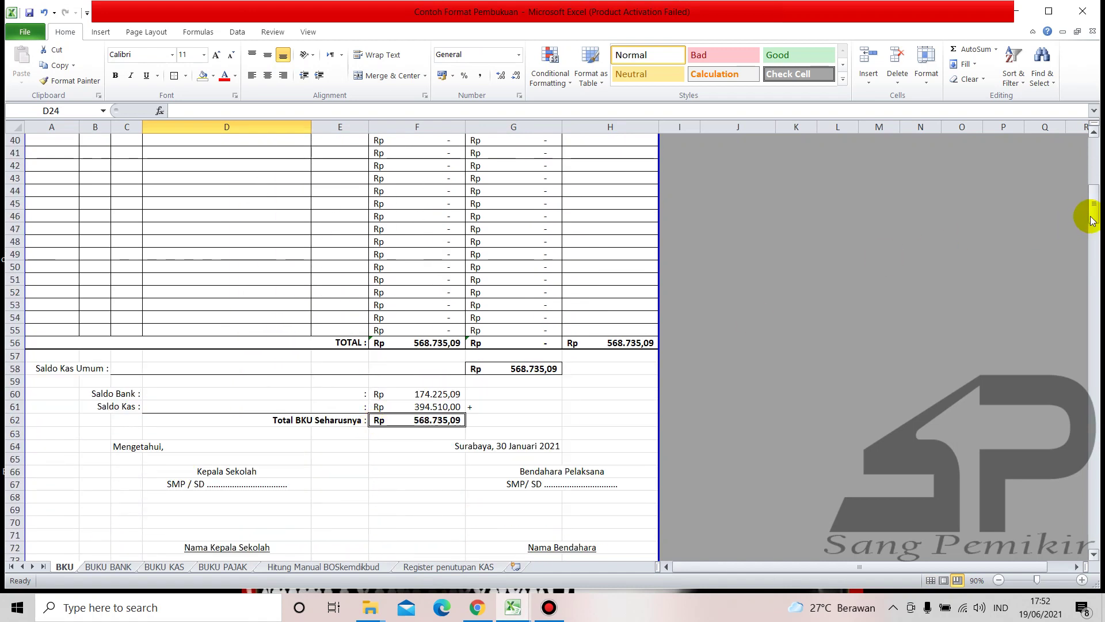
{"action": "left_click_drag", "start_coordinate": [1096, 226], "coordinate": [1095, 513]}
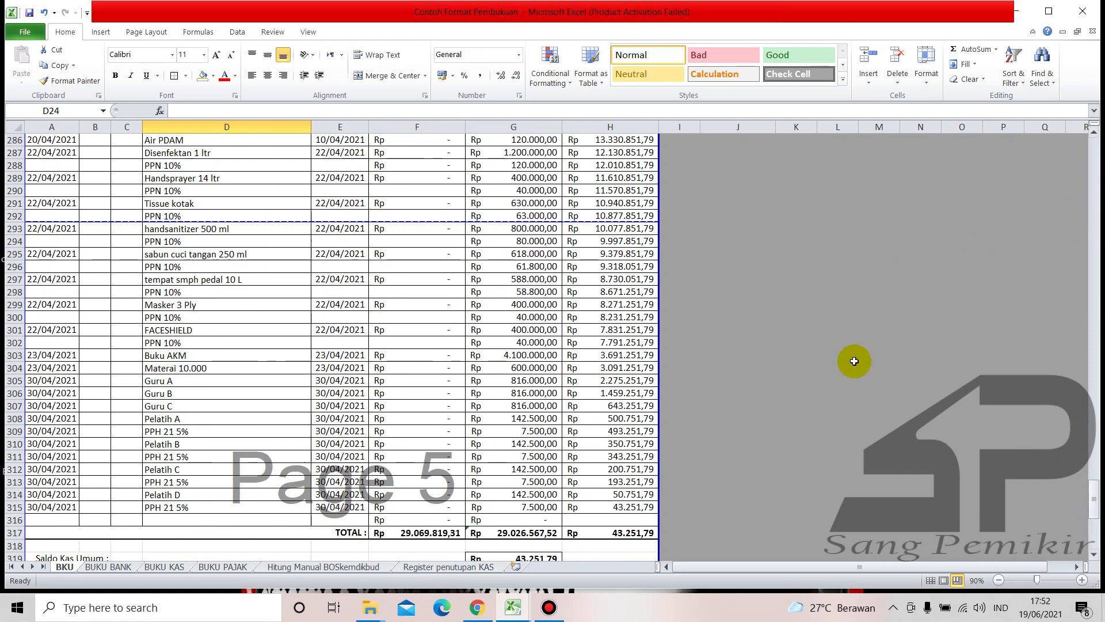
{"action": "scroll", "coordinate": [779, 373], "scroll_direction": "up", "scroll_amount": 3}
{"action": "scroll", "coordinate": [779, 373], "scroll_direction": "up", "scroll_amount": 8}
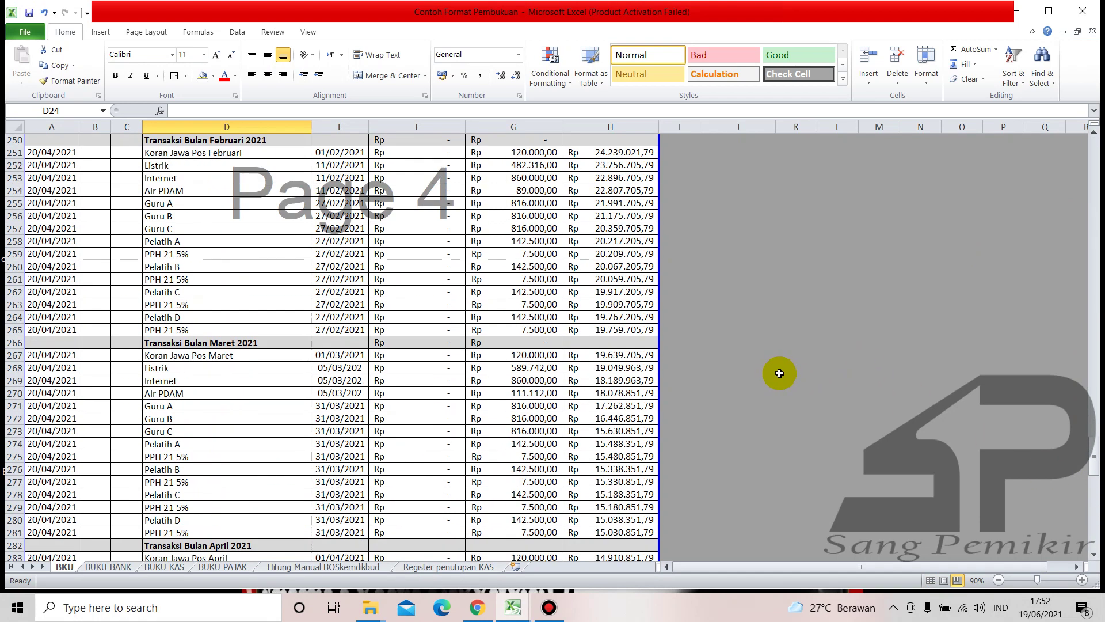
{"action": "scroll", "coordinate": [779, 373], "scroll_direction": "up", "scroll_amount": 9}
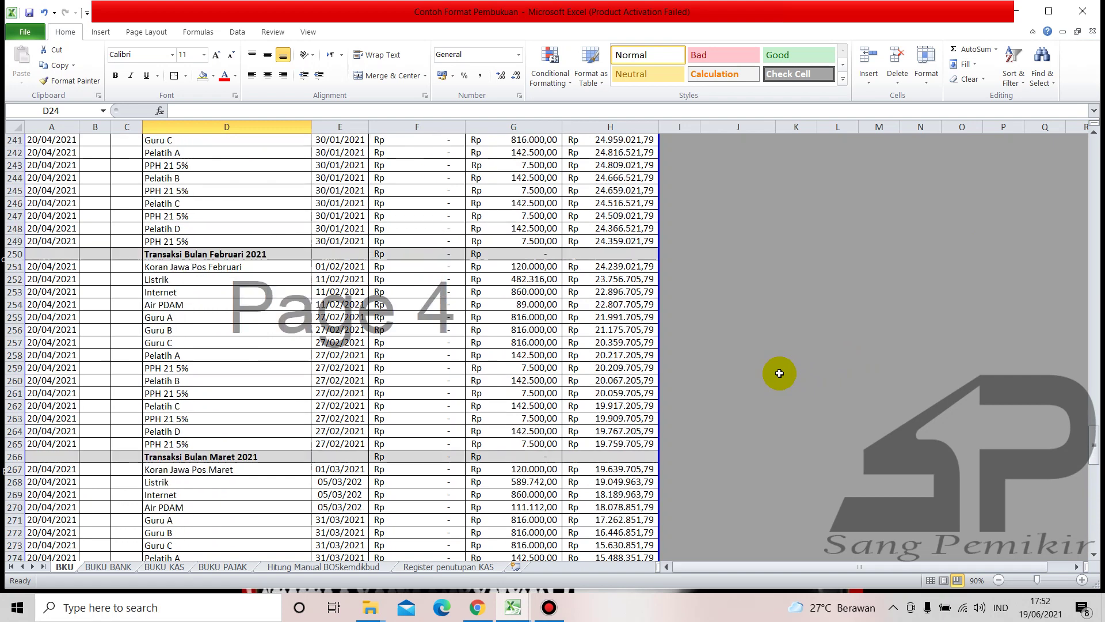
{"action": "scroll", "coordinate": [778, 373], "scroll_direction": "down", "scroll_amount": 2}
{"action": "scroll", "coordinate": [498, 346], "scroll_direction": "up", "scroll_amount": 4}
{"action": "scroll", "coordinate": [365, 367], "scroll_direction": "down", "scroll_amount": 3}
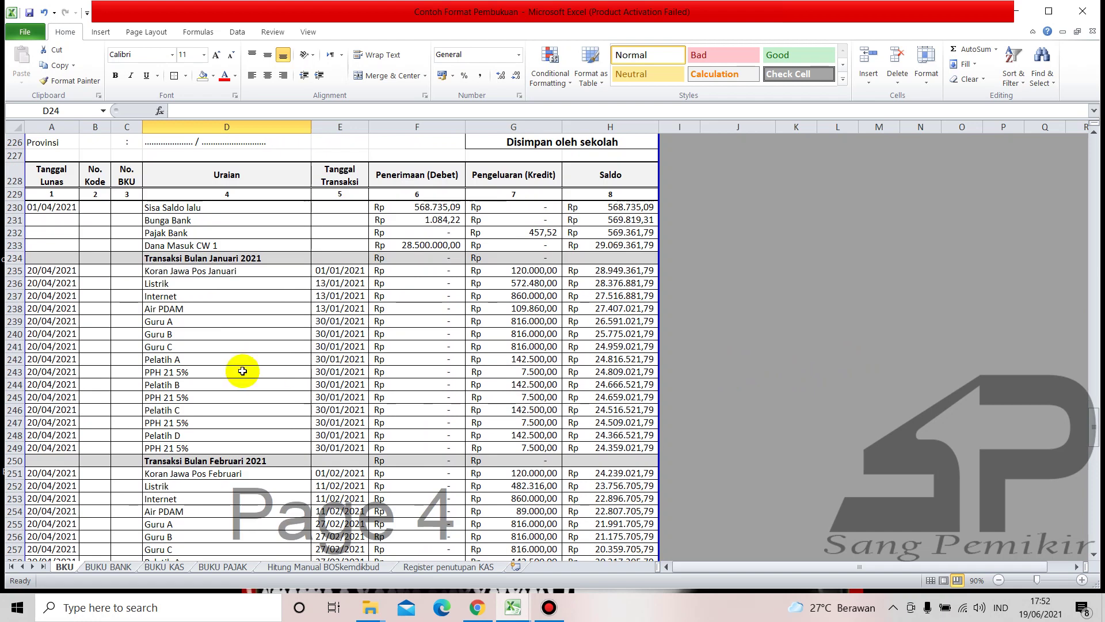
{"action": "scroll", "coordinate": [242, 370], "scroll_direction": "down", "scroll_amount": 2}
{"action": "scroll", "coordinate": [304, 329], "scroll_direction": "up", "scroll_amount": 2}
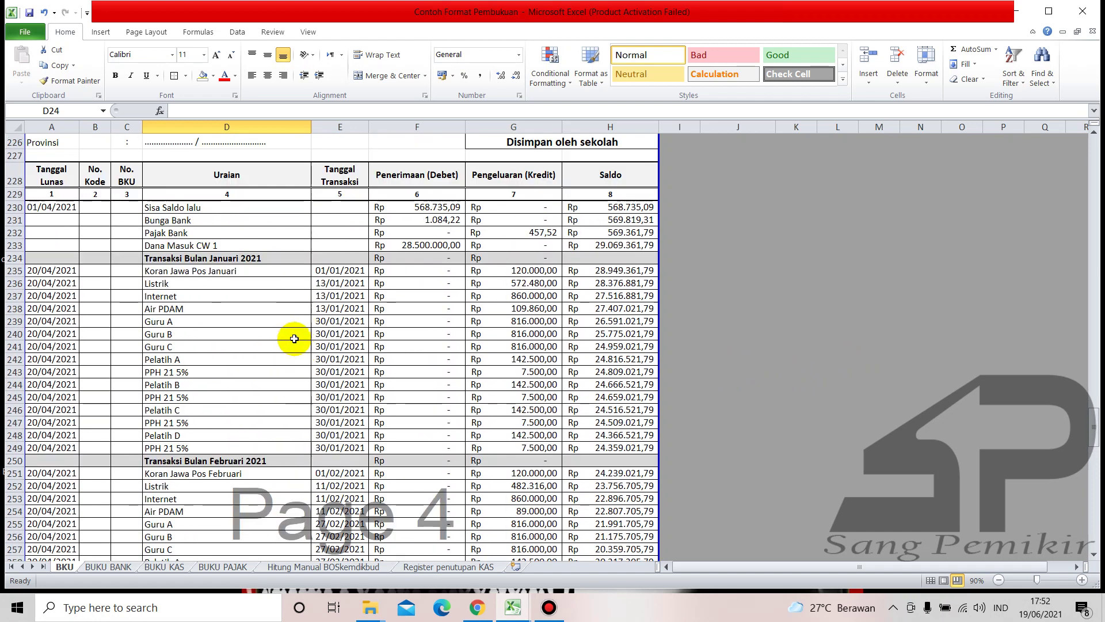
Show the January section of the BUKU BANK sheet and examine the Saldo Bank Awal Tahun 2021 entry and its Penerimaan amount.
{"action": "left_click", "coordinate": [110, 567]}
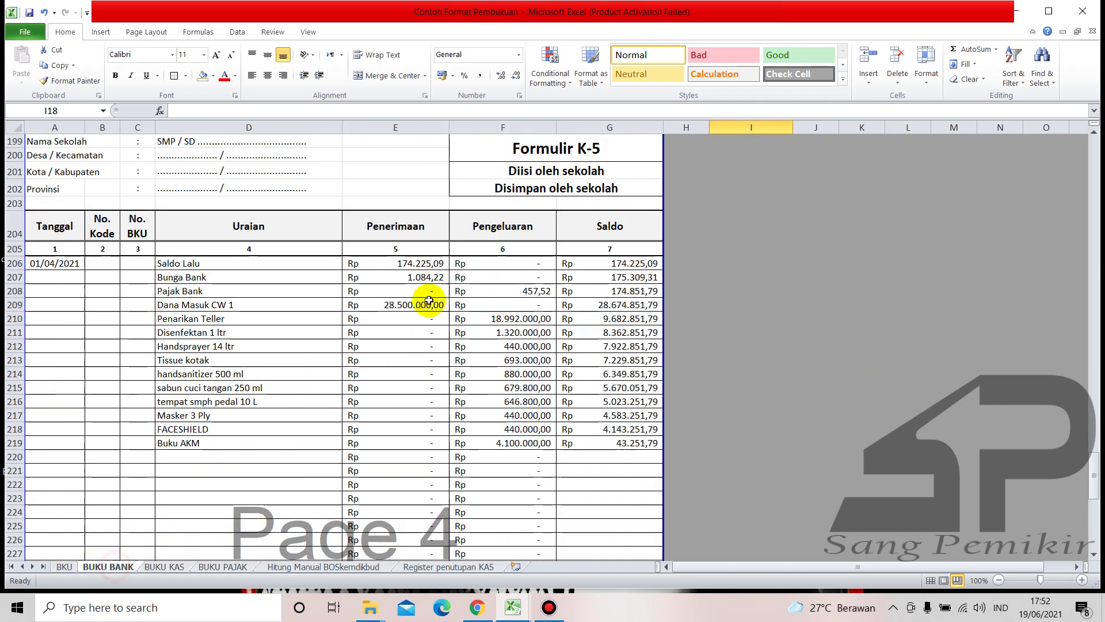
{"action": "left_click_drag", "start_coordinate": [1088, 466], "coordinate": [1086, 147]}
{"action": "left_click", "coordinate": [188, 322]}
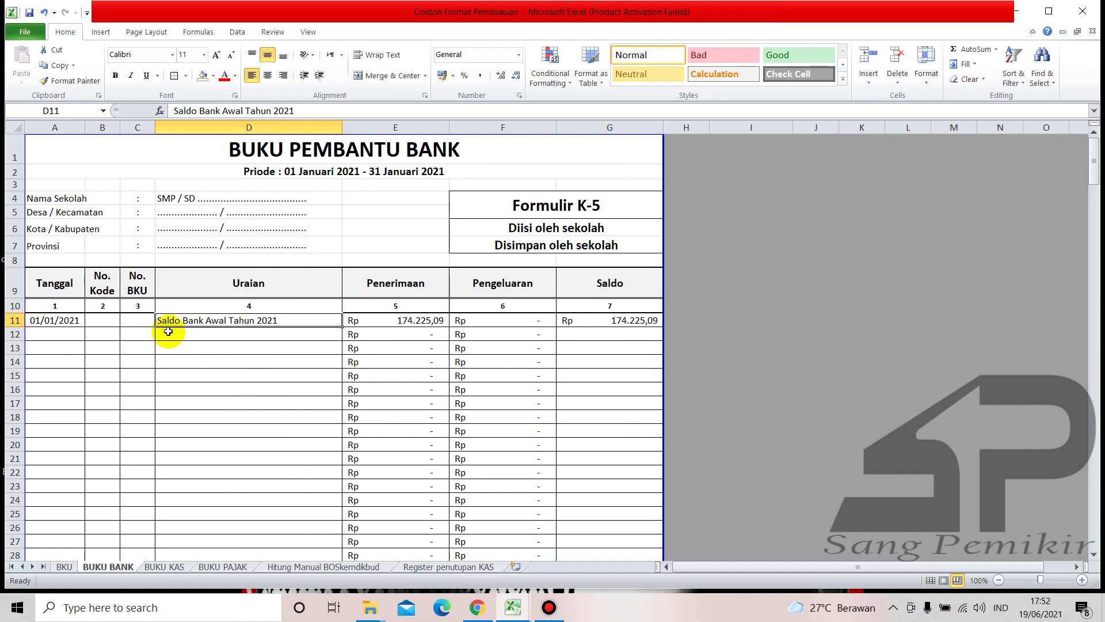
{"action": "left_click", "coordinate": [269, 347]}
{"action": "left_click", "coordinate": [317, 335]}
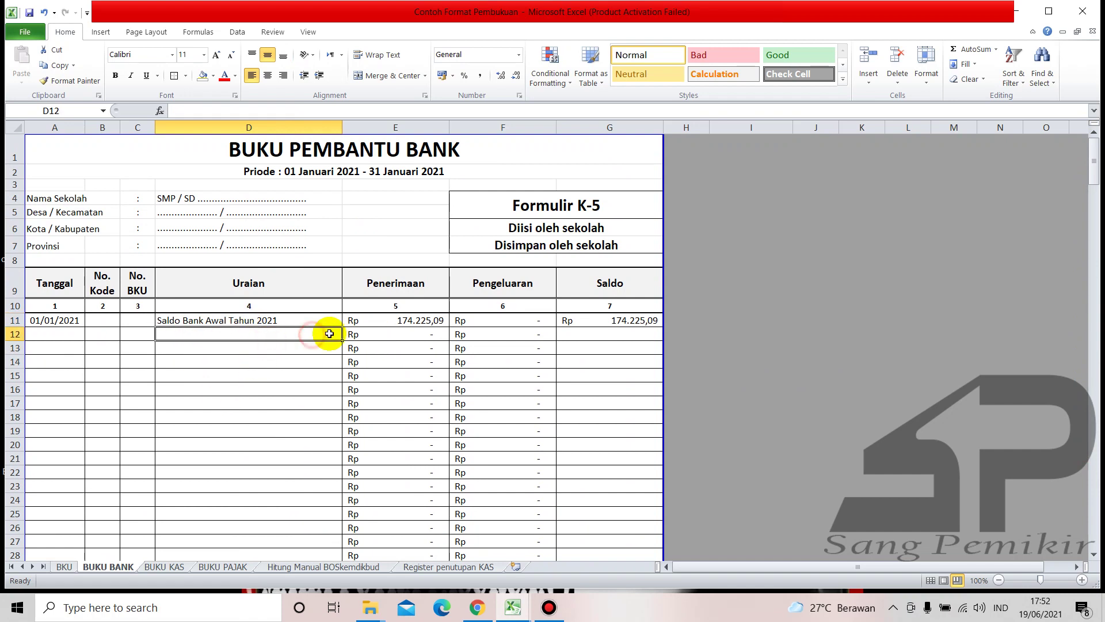
{"action": "left_click", "coordinate": [415, 321]}
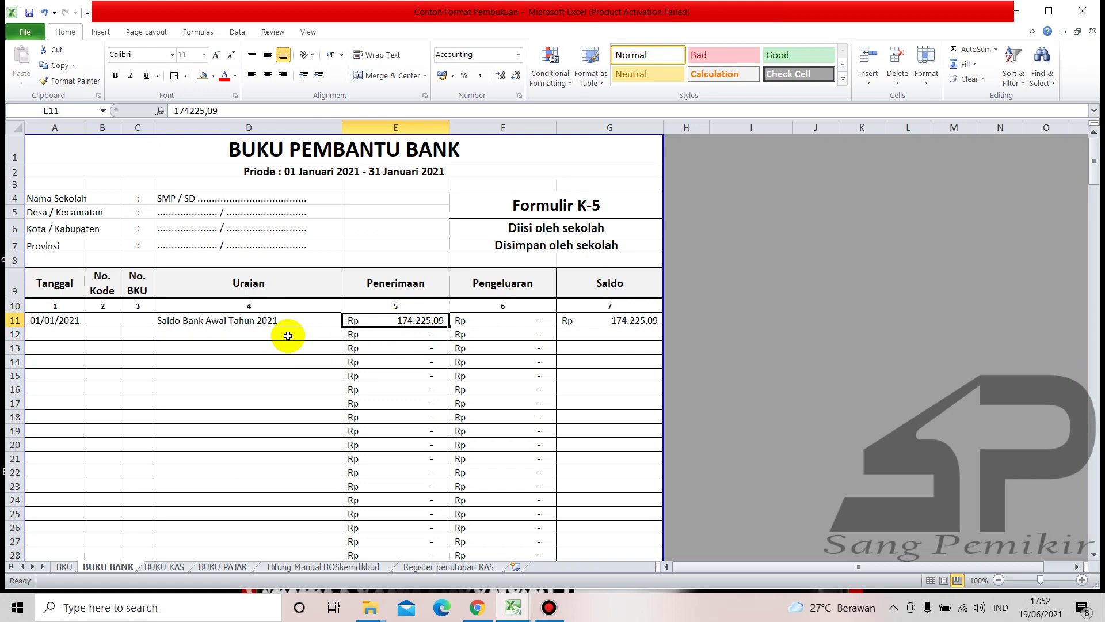
Enter "Saldo kas awal tahun" as the Uraian in cell D12, below the opening bank balance.
{"action": "left_click", "coordinate": [288, 335]}
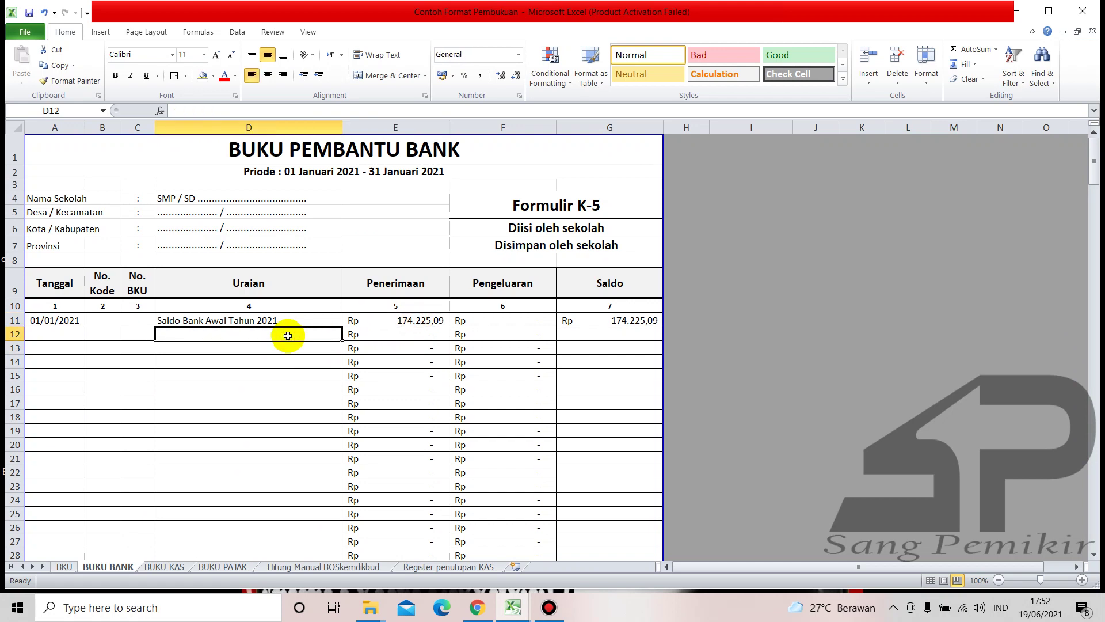
{"action": "type", "text": "Saldo kas awal tahun"}
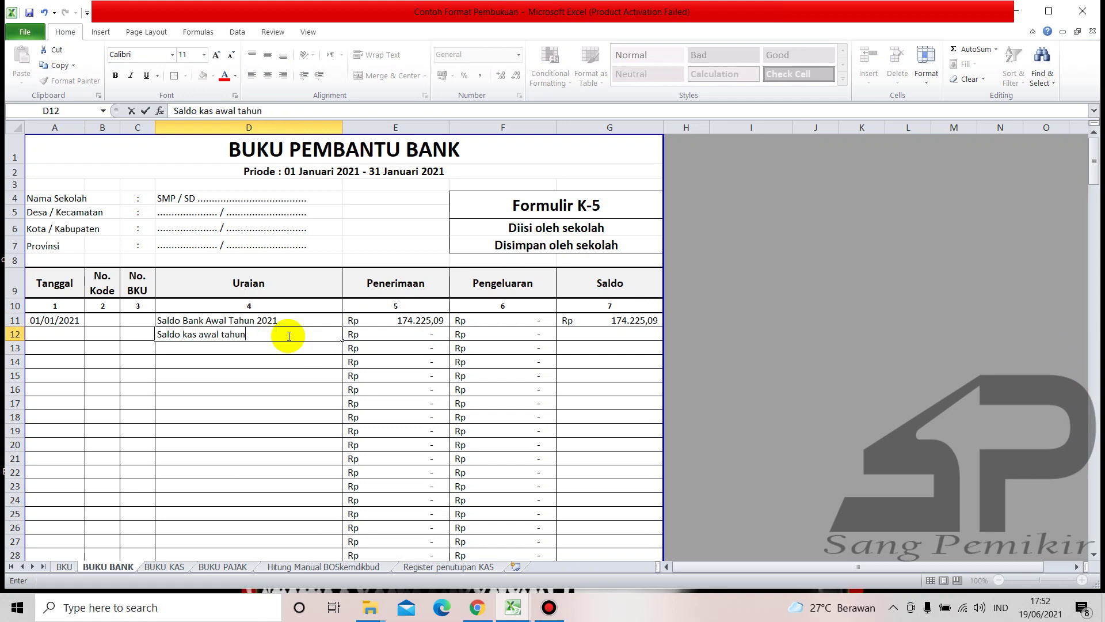
{"action": "key", "text": "Tab"}
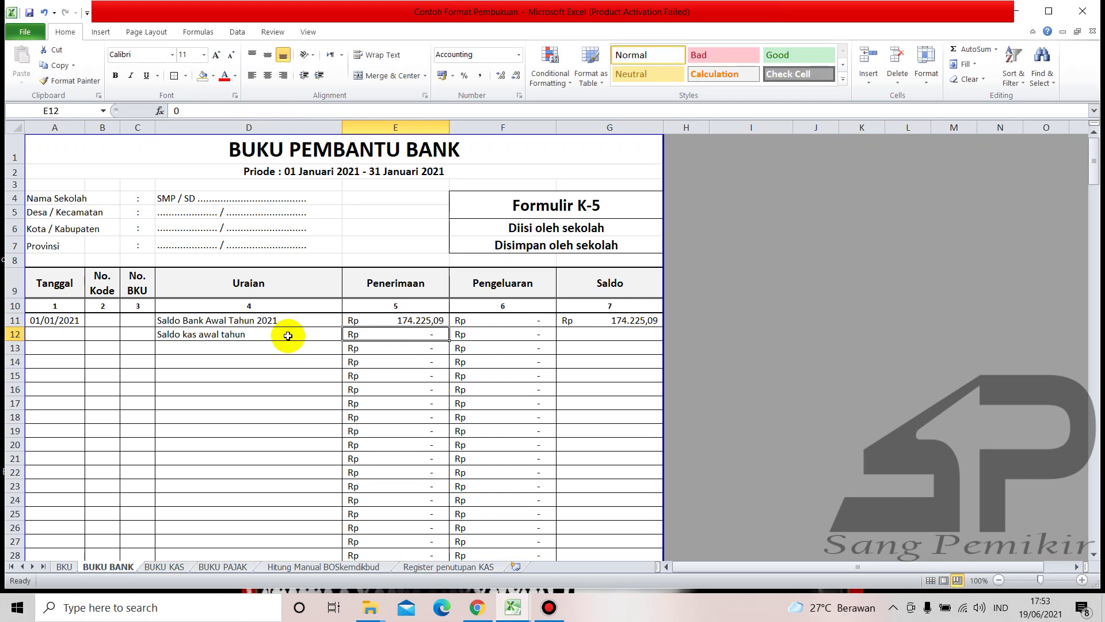
Examine the formula behind the January total Saldo in cell G54 of the BUKU BANK sheet.
{"action": "scroll", "coordinate": [622, 431], "scroll_direction": "down", "scroll_amount": 7}
{"action": "scroll", "coordinate": [618, 491], "scroll_direction": "down", "scroll_amount": 3}
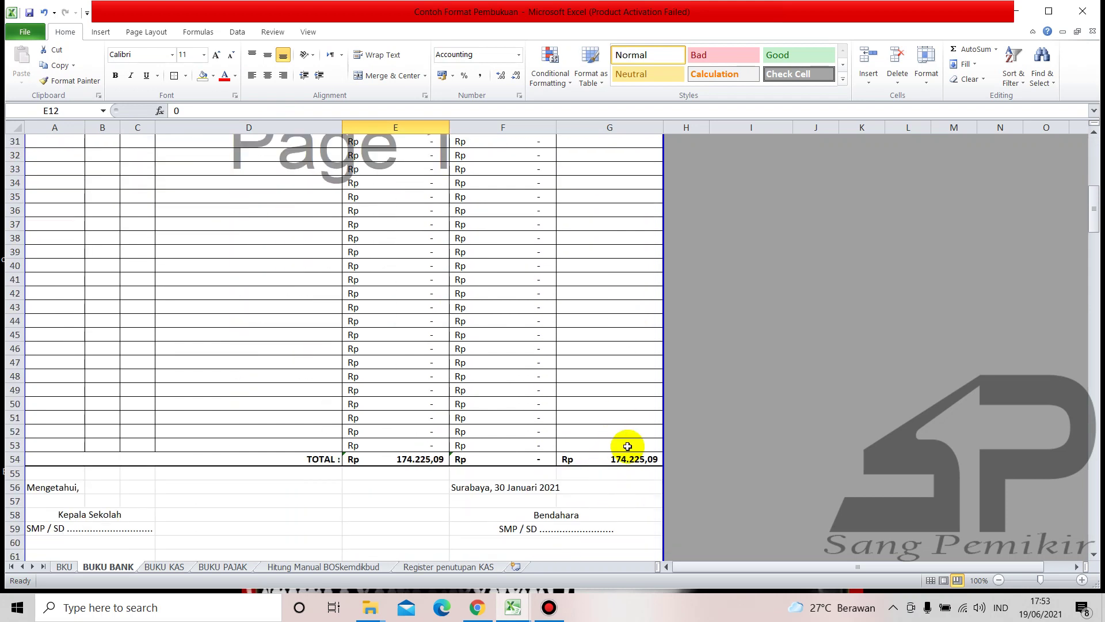
{"action": "left_click", "coordinate": [701, 418]}
{"action": "left_click", "coordinate": [638, 461]}
Look up the Kas awal tahun amount in Contoh Pembelian and enter 394510 as Penerimaan in cell E12 of BUKU BANK.
{"action": "mouse_move", "coordinate": [530, 600]}
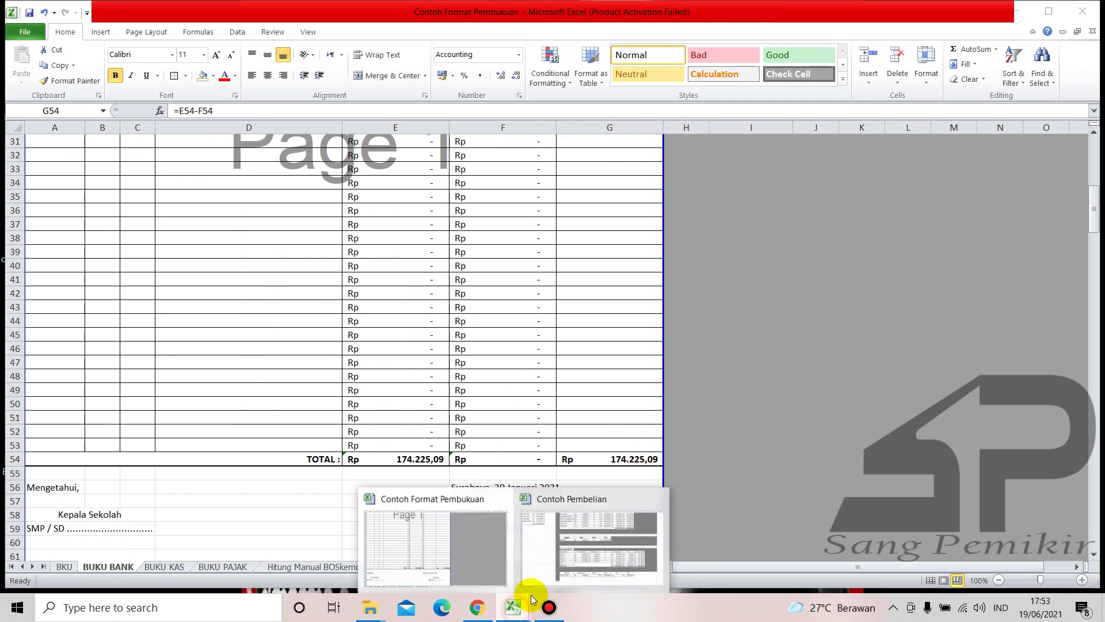
{"action": "left_click", "coordinate": [572, 548]}
{"action": "scroll", "coordinate": [175, 341], "scroll_direction": "up", "scroll_amount": 9}
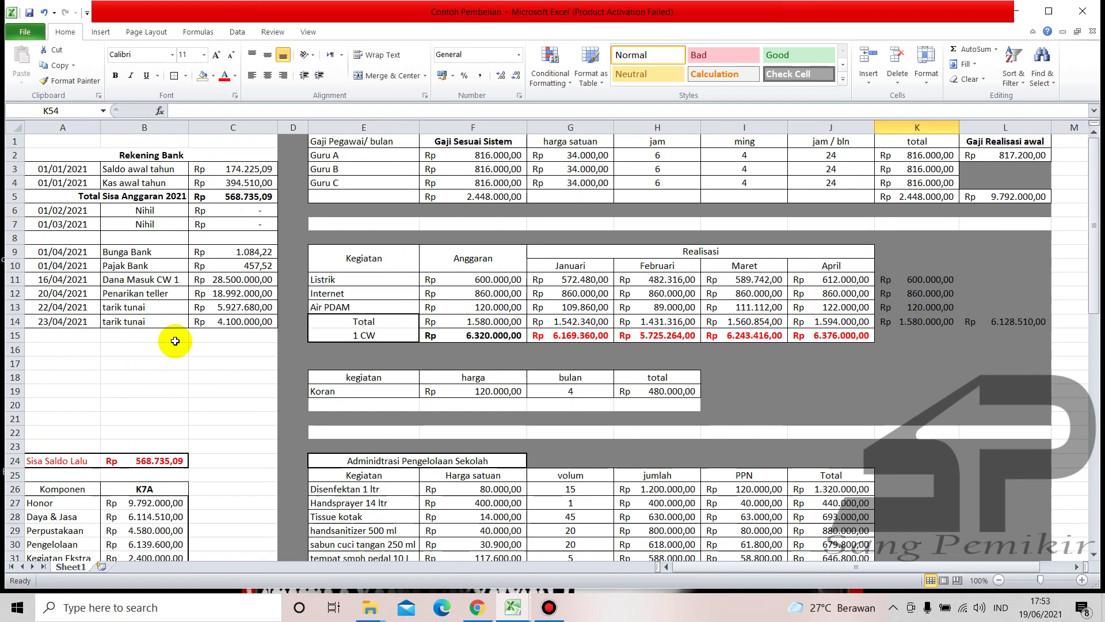
{"action": "left_click", "coordinate": [253, 183]}
{"action": "mouse_move", "coordinate": [526, 609]}
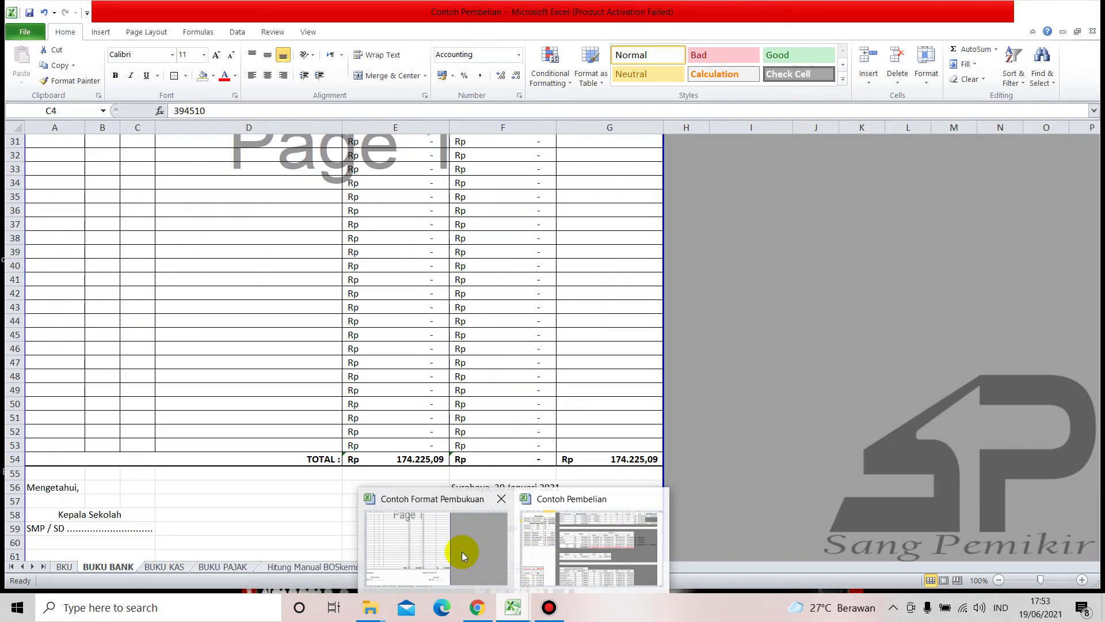
{"action": "left_click", "coordinate": [462, 551]}
{"action": "scroll", "coordinate": [343, 382], "scroll_direction": "up", "scroll_amount": 3}
{"action": "left_click", "coordinate": [434, 332]}
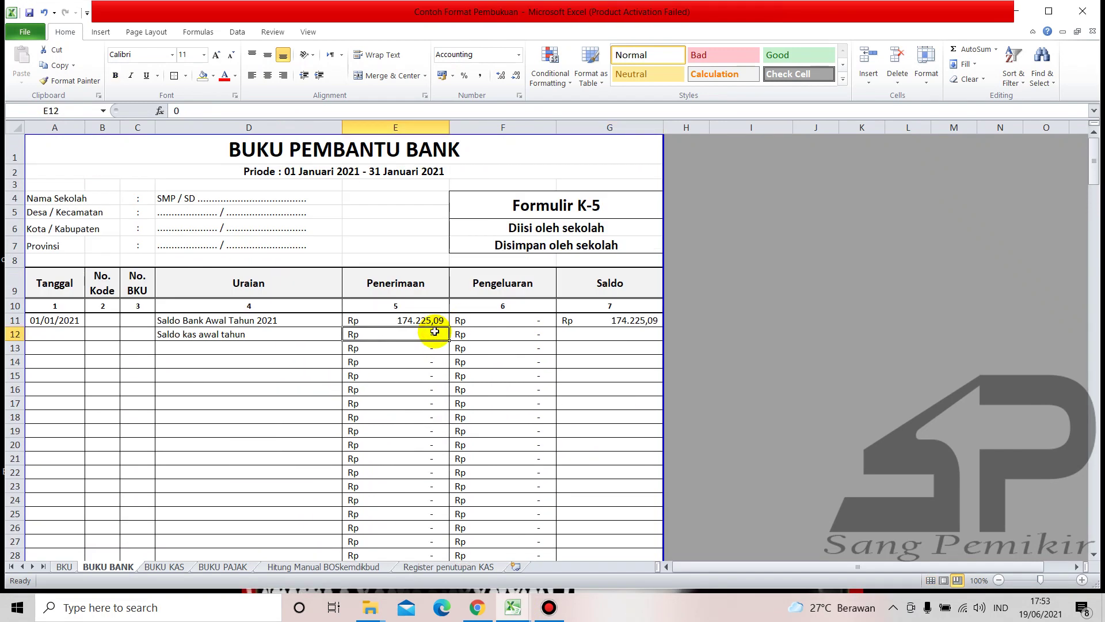
{"action": "type", "text": "39451"}
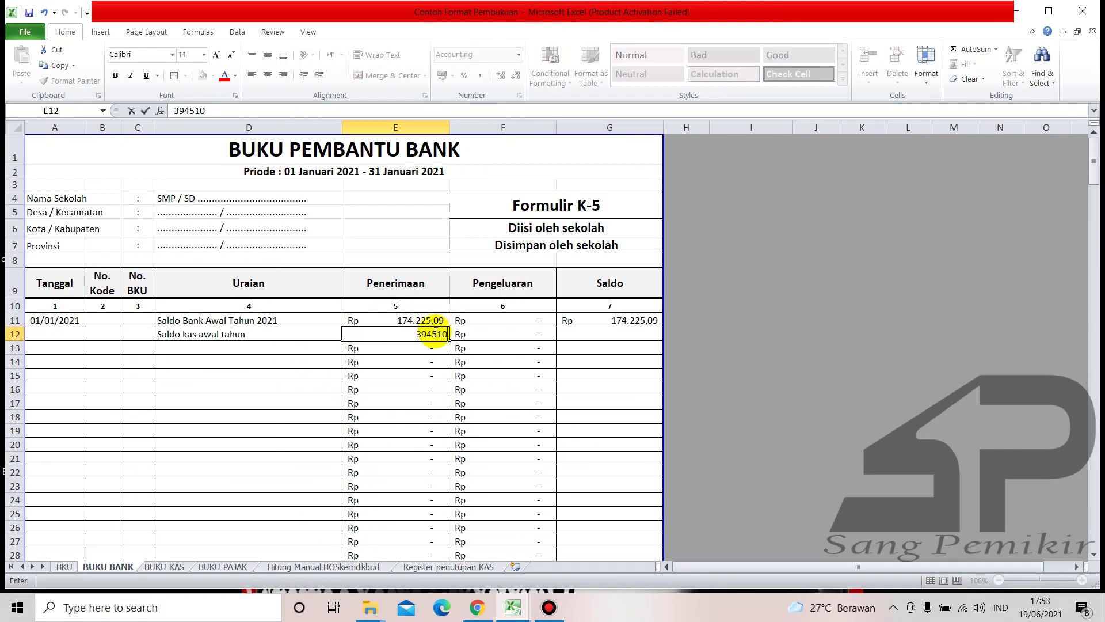
{"action": "key", "text": "Return"}
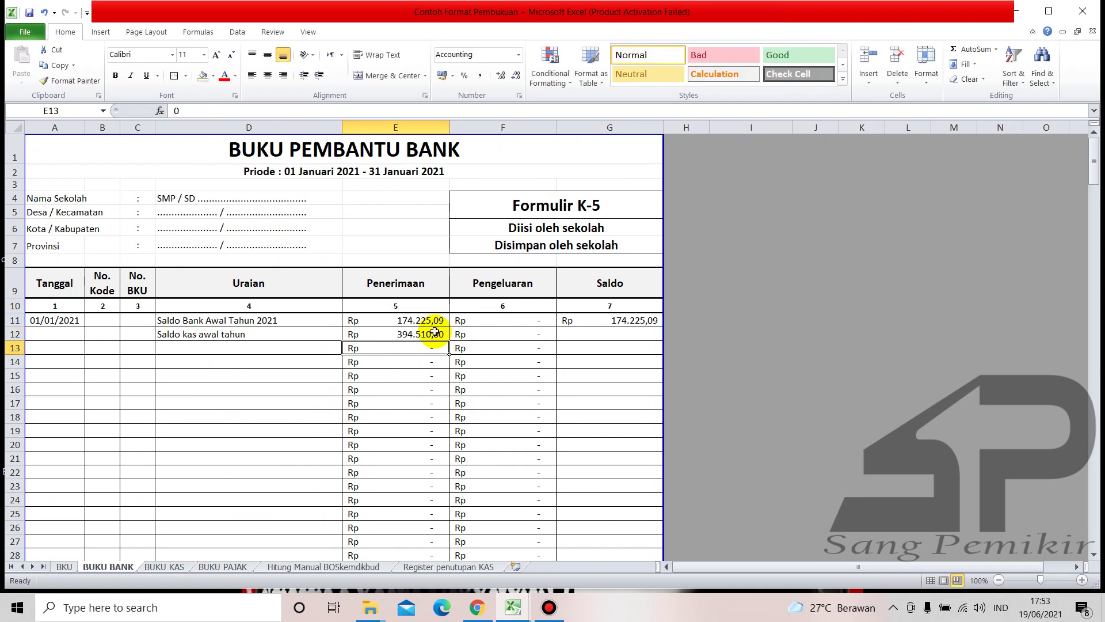
Enter the Saldo formula =G11+E12-F12 in cell G12 of BUKU BANK and check the January total row.
{"action": "left_click", "coordinate": [632, 334]}
{"action": "type", "text": "="}
{"action": "left_click", "coordinate": [622, 320]}
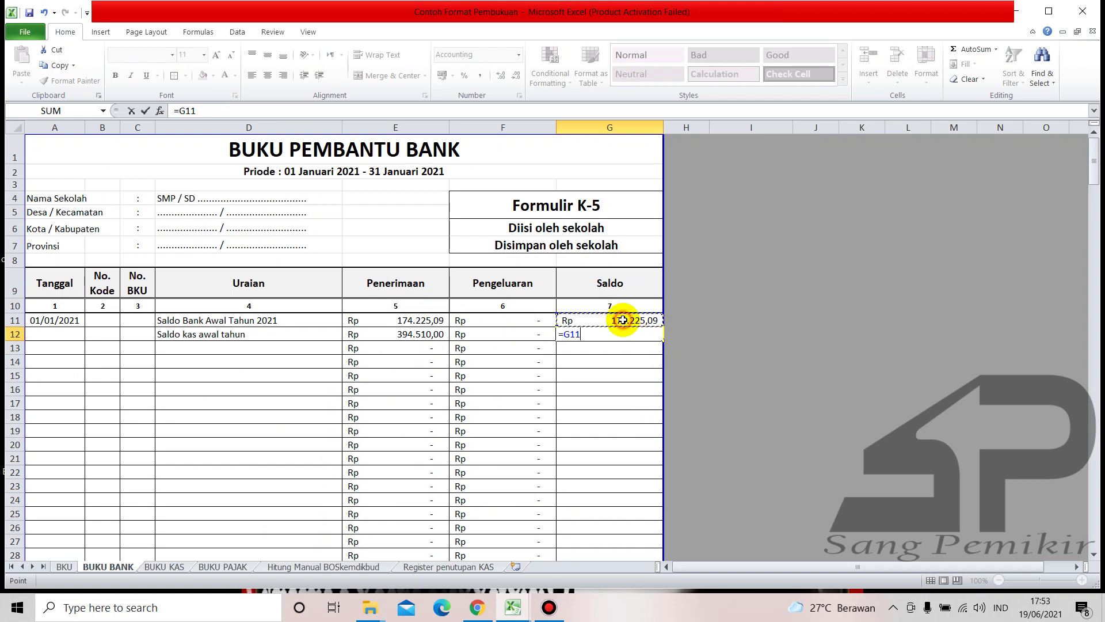
{"action": "type", "text": "+"}
{"action": "left_click", "coordinate": [424, 333]}
{"action": "type", "text": "-"}
{"action": "left_click", "coordinate": [468, 334]}
{"action": "key", "text": "Return"}
{"action": "scroll", "coordinate": [506, 340], "scroll_direction": "down", "scroll_amount": 11}
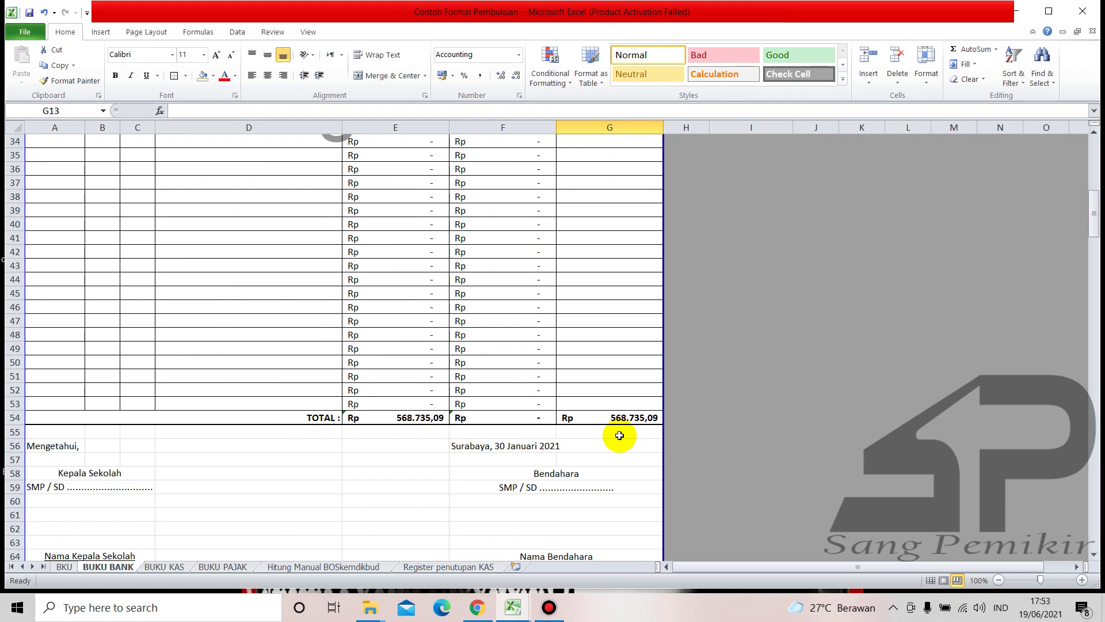
{"action": "scroll", "coordinate": [620, 435], "scroll_direction": "up", "scroll_amount": 11}
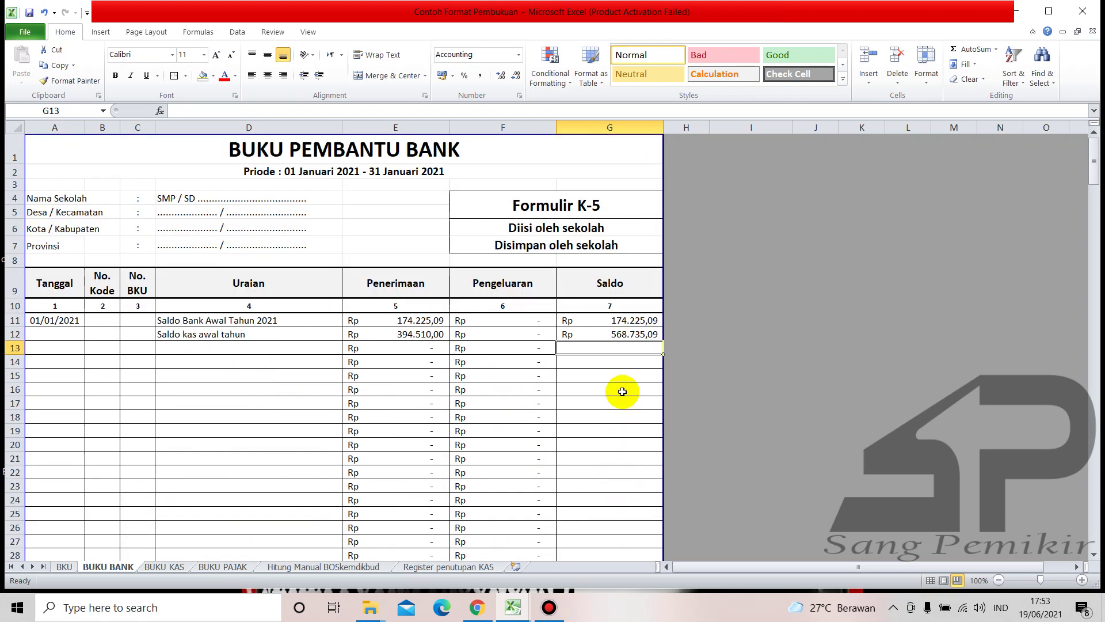
Enter 394510 as Pengeluaran in cell F12 of BUKU BANK and check the January total Saldo.
{"action": "left_click", "coordinate": [487, 335]}
{"action": "type", "text": "394510"}
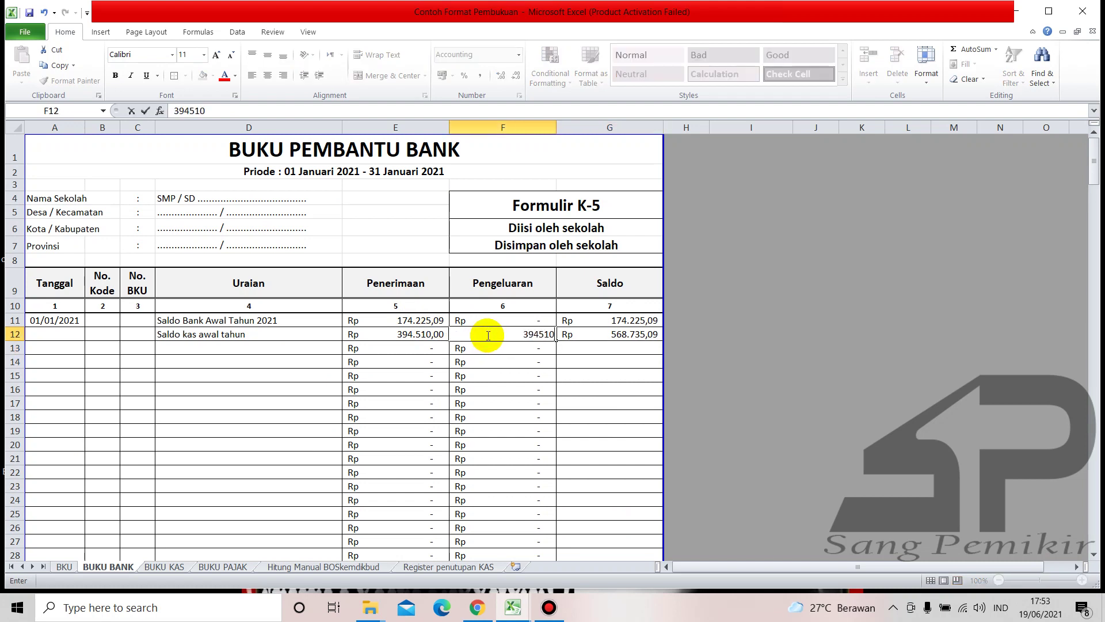
{"action": "key", "text": "Return"}
{"action": "scroll", "coordinate": [703, 264], "scroll_direction": "down", "scroll_amount": 11}
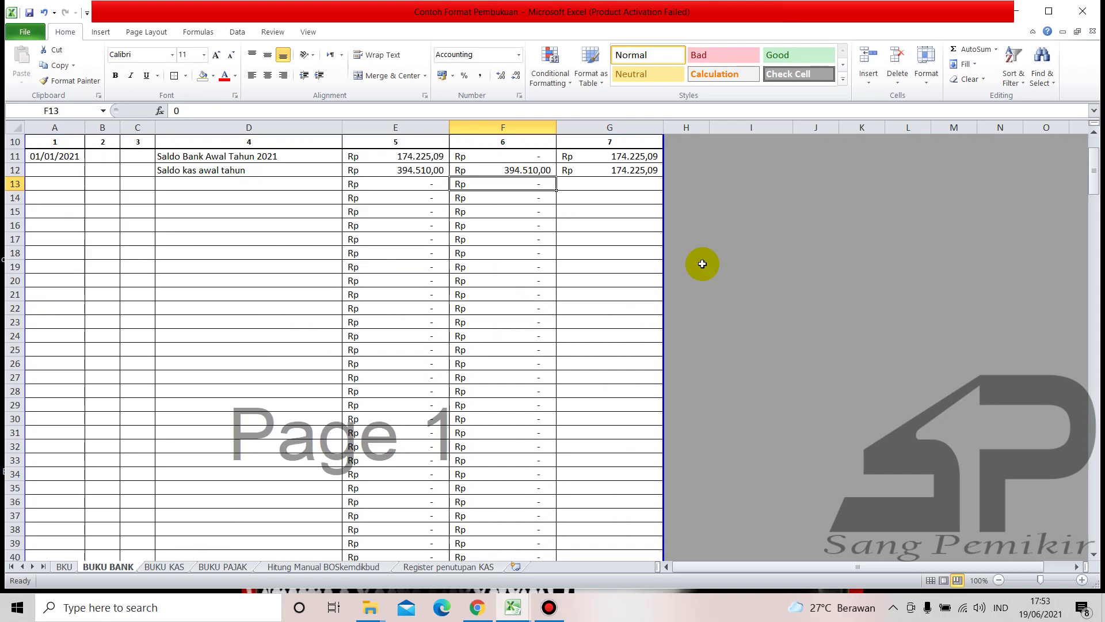
{"action": "left_click", "coordinate": [648, 416]}
{"action": "scroll", "coordinate": [435, 363], "scroll_direction": "up", "scroll_amount": 11}
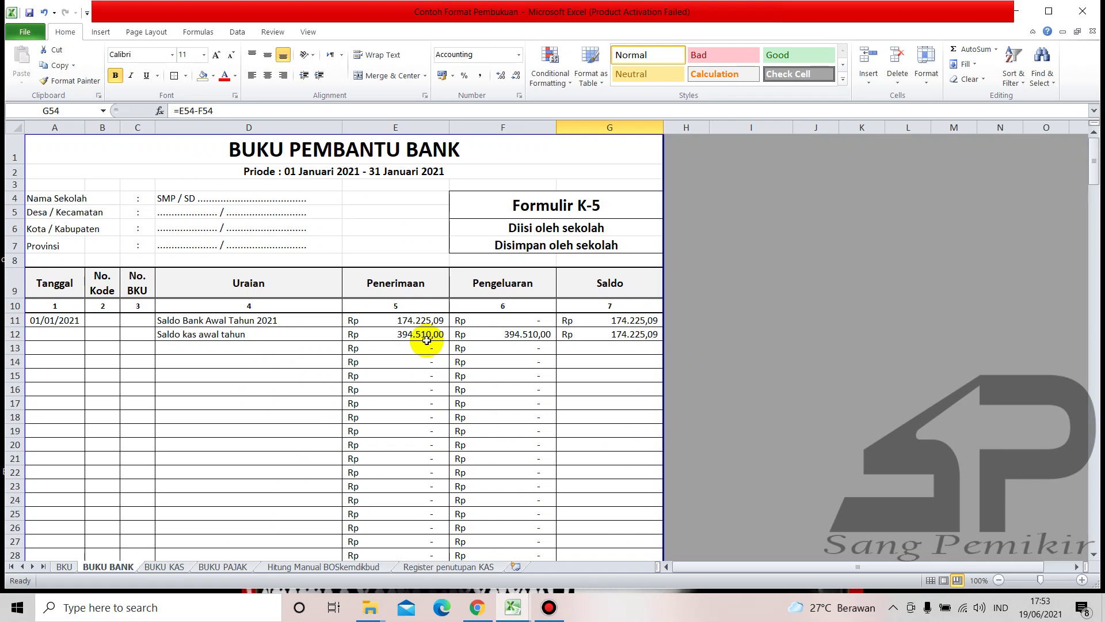
Reset the Penerimaan and Pengeluaran in row 12 to 0 and delete the "Saldo kas awal tahun" description from cell D12.
{"action": "left_click", "coordinate": [426, 332]}
{"action": "type", "text": "0"}
{"action": "key", "text": "Return"}
{"action": "left_click", "coordinate": [468, 333]}
{"action": "type", "text": "0"}
{"action": "key", "text": "Return"}
{"action": "left_click", "coordinate": [317, 333]}
{"action": "key", "text": "Delete"}
{"action": "key", "text": "Return"}
{"action": "left_click", "coordinate": [326, 401]}
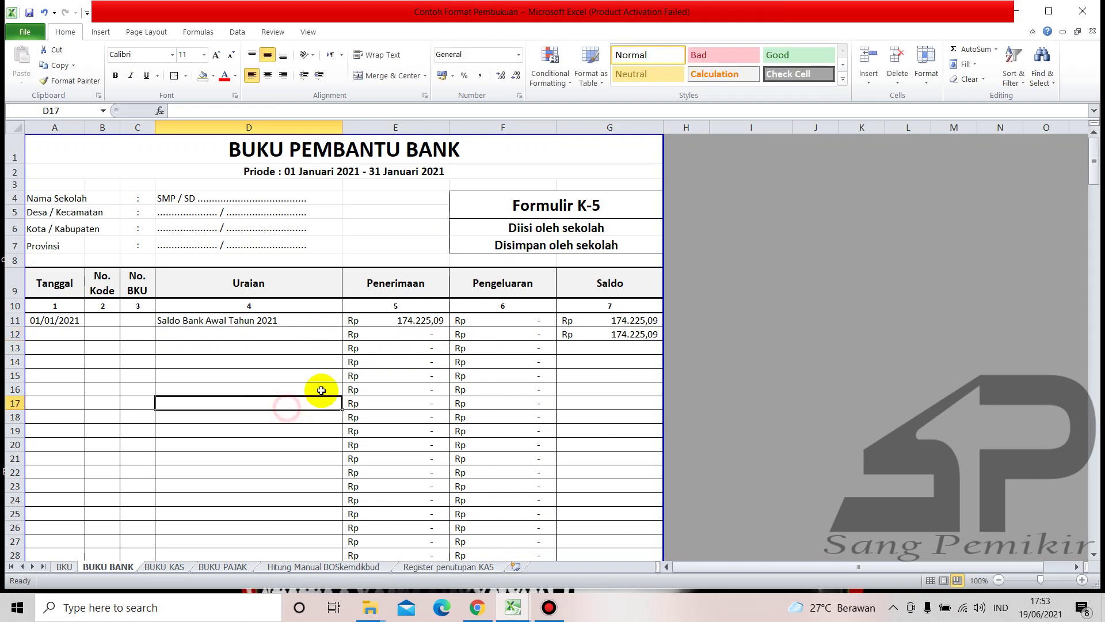
Show the January section of the BUKU KAS sheet and examine its Saldo Kas Awal Tahun entry and the monthly total.
{"action": "scroll", "coordinate": [323, 390], "scroll_direction": "down", "scroll_amount": 7}
{"action": "left_click", "coordinate": [164, 566]}
{"action": "scroll", "coordinate": [184, 395], "scroll_direction": "up", "scroll_amount": 15}
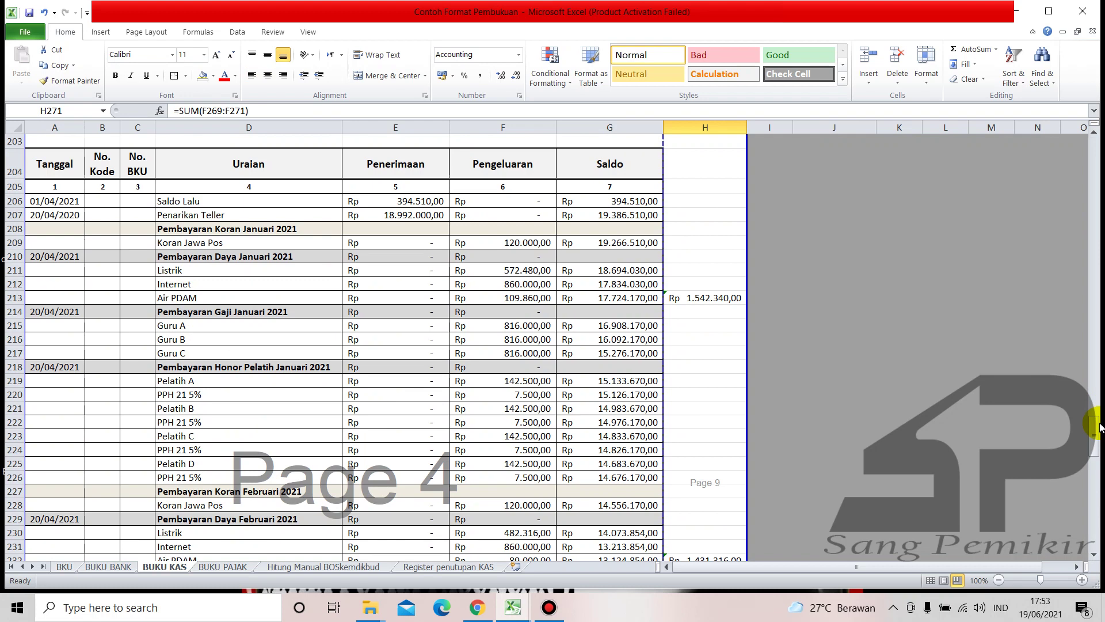
{"action": "left_click_drag", "start_coordinate": [1096, 438], "coordinate": [1086, 152]}
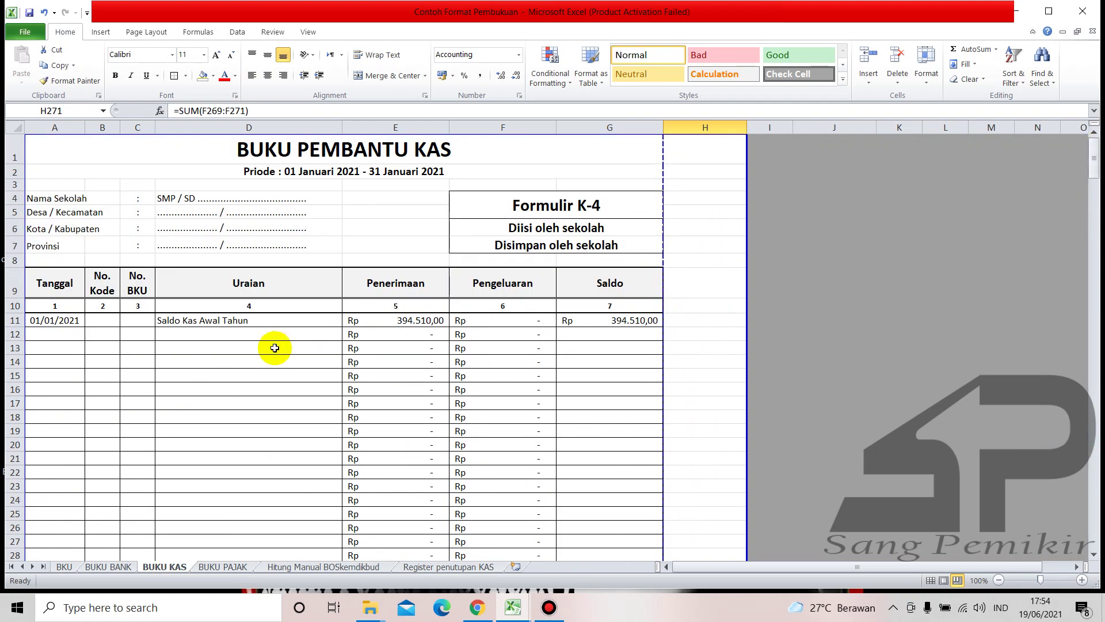
{"action": "left_click", "coordinate": [399, 334]}
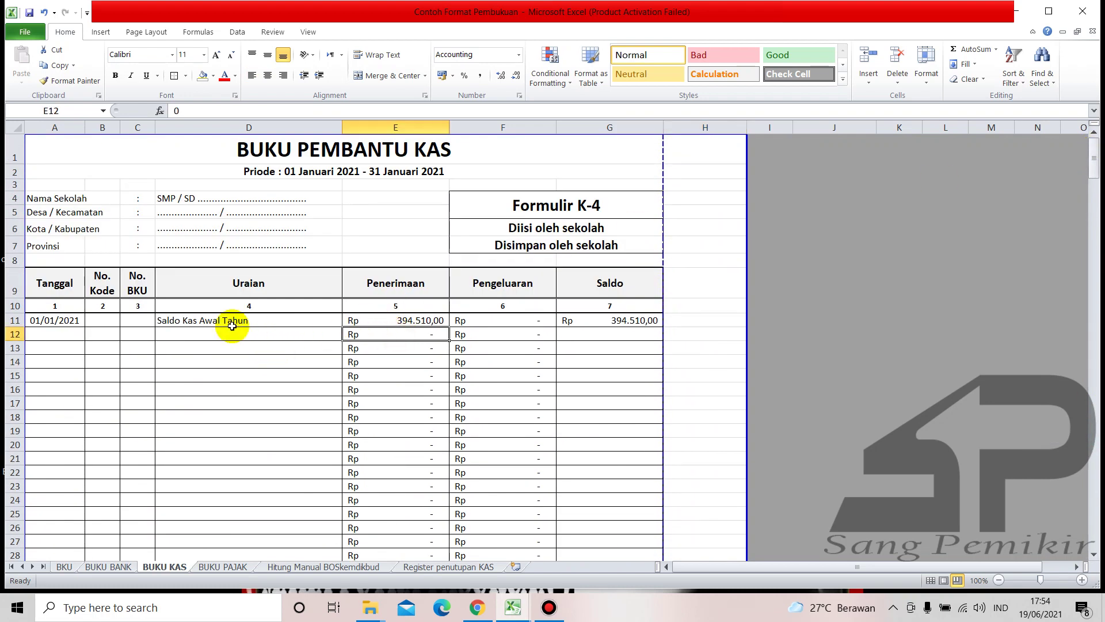
{"action": "left_click", "coordinate": [376, 321]}
{"action": "scroll", "coordinate": [558, 359], "scroll_direction": "down", "scroll_amount": 2}
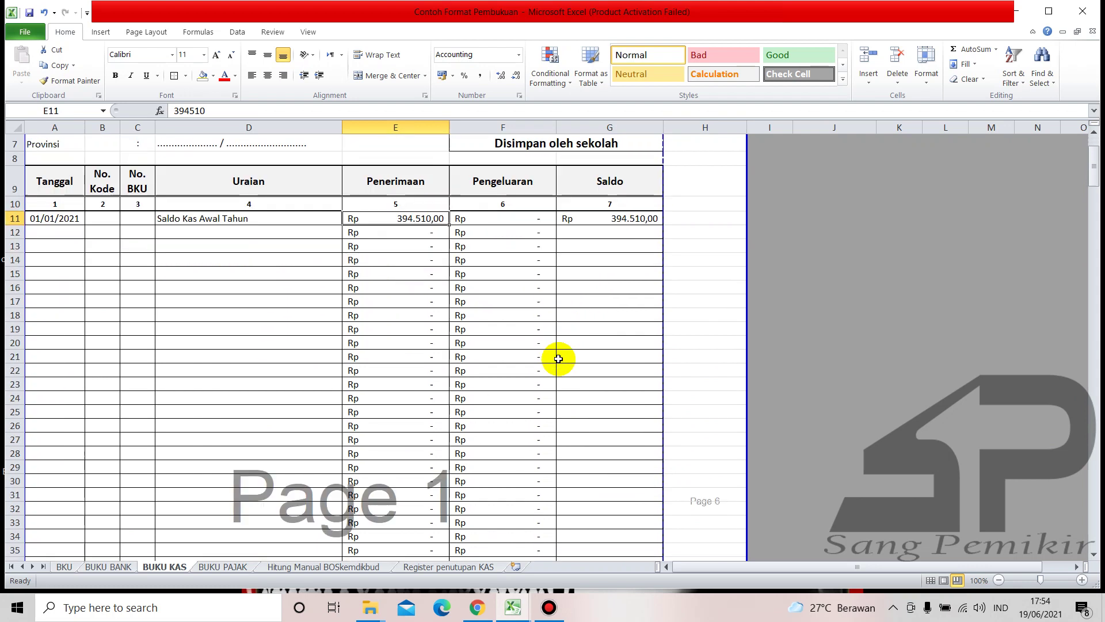
{"action": "scroll", "coordinate": [564, 347], "scroll_direction": "down", "scroll_amount": 18}
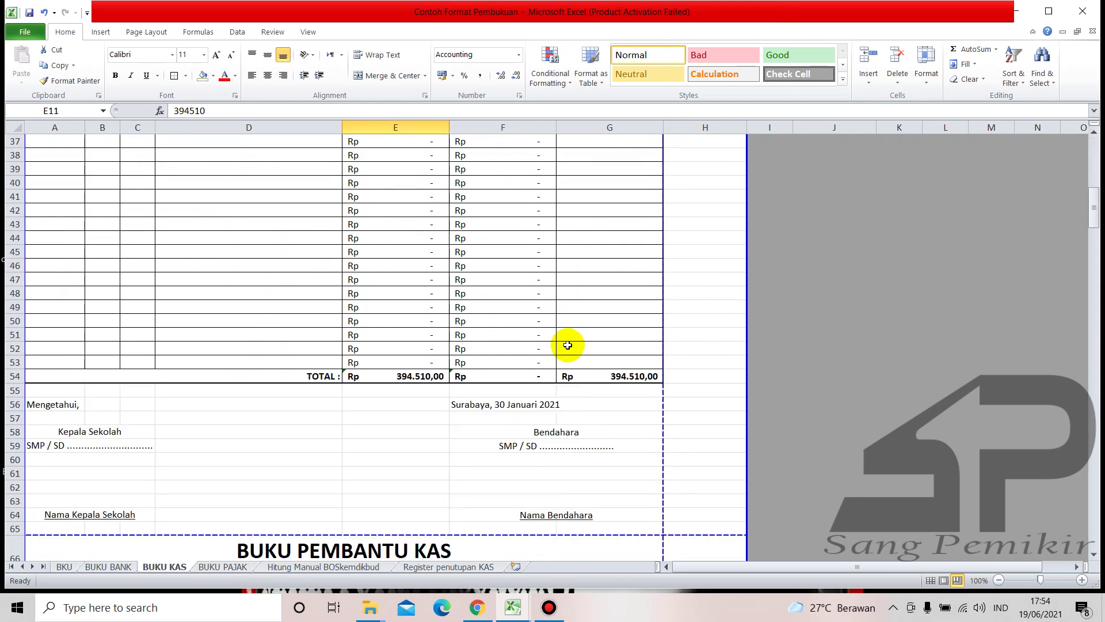
{"action": "scroll", "coordinate": [567, 345], "scroll_direction": "down", "scroll_amount": 2}
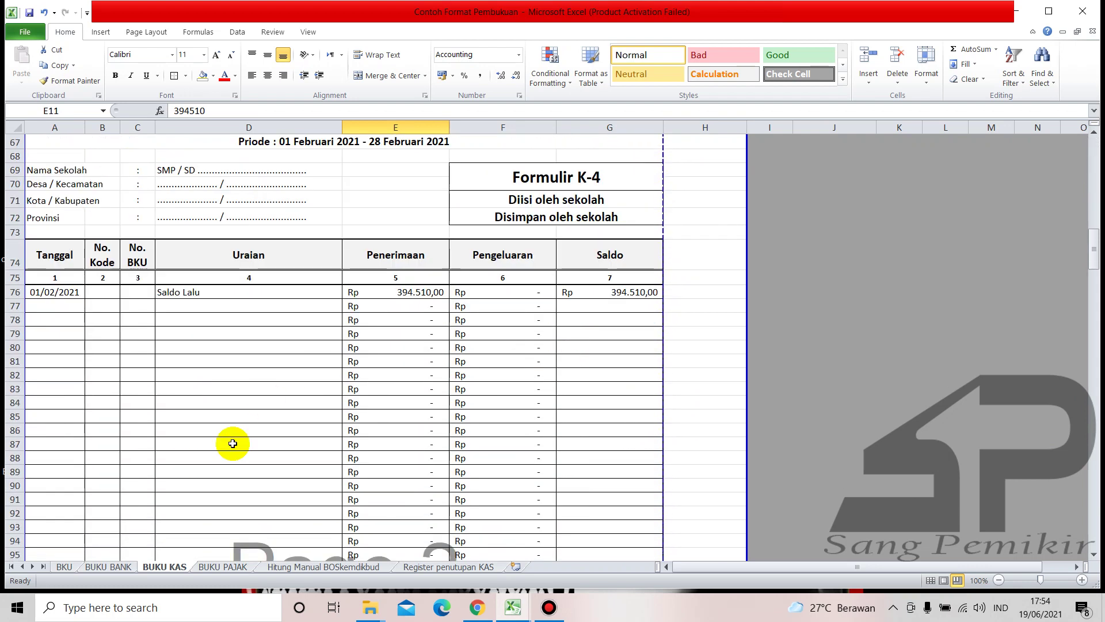
Show the January section of the BKU sheet and examine its opening bank and cash balances and the closing totals.
{"action": "left_click", "coordinate": [64, 566]}
{"action": "scroll", "coordinate": [316, 444], "scroll_direction": "up", "scroll_amount": 7}
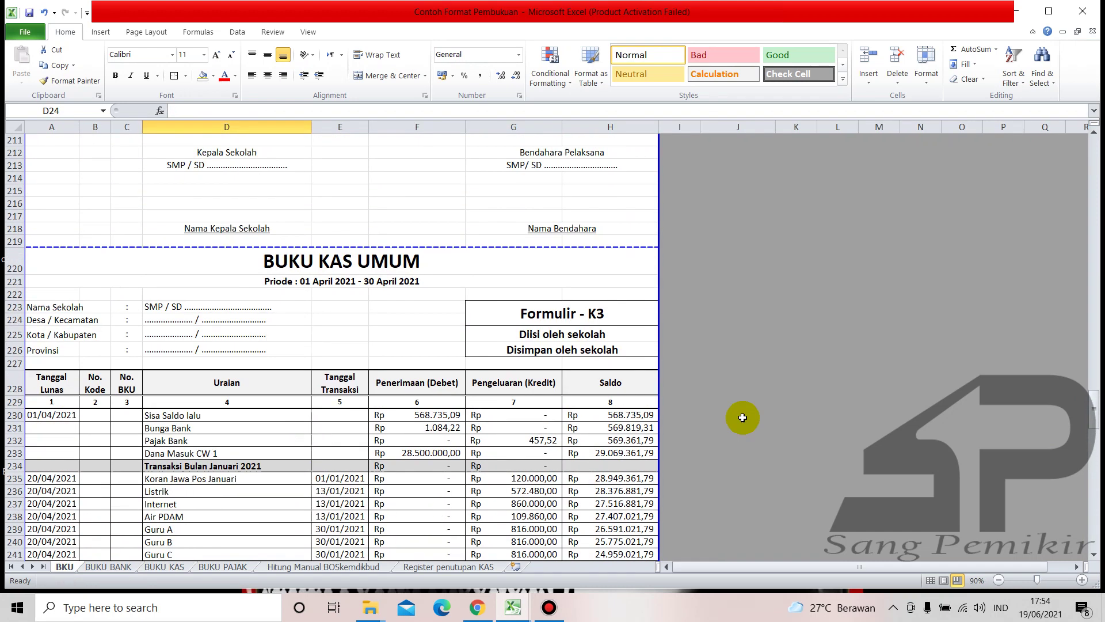
{"action": "left_click_drag", "start_coordinate": [1097, 411], "coordinate": [1094, 154]}
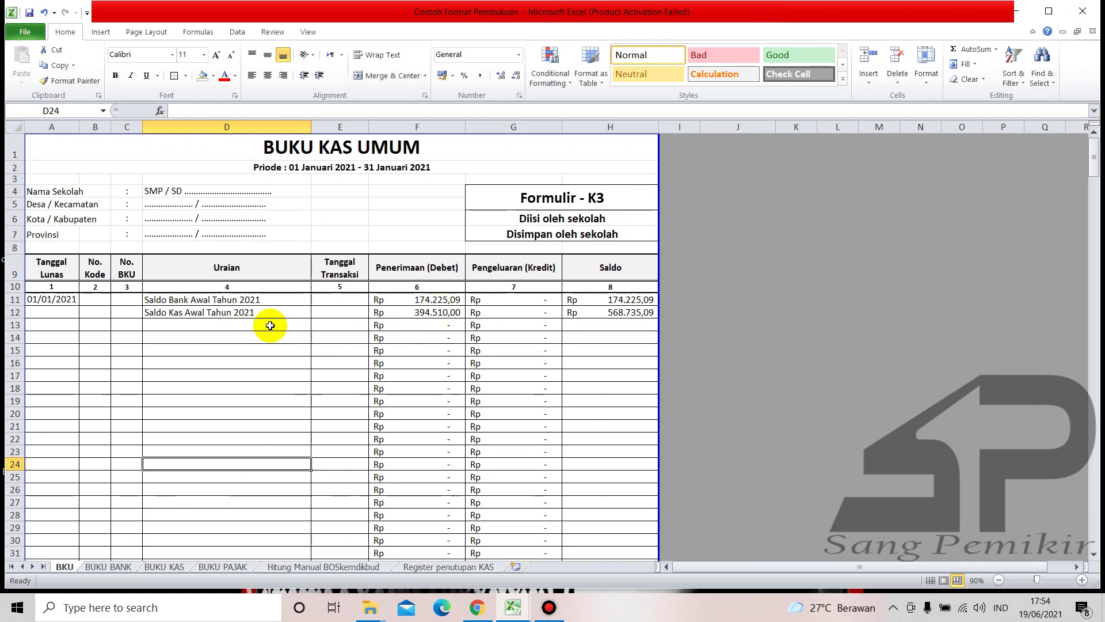
{"action": "scroll", "coordinate": [497, 434], "scroll_direction": "down", "scroll_amount": 13}
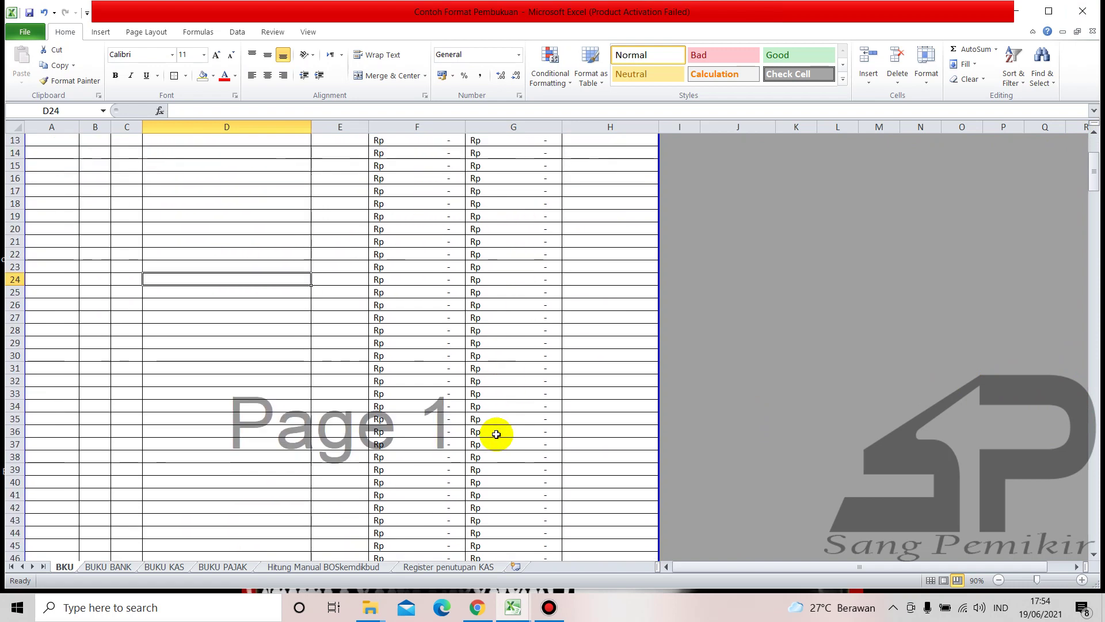
{"action": "scroll", "coordinate": [496, 435], "scroll_direction": "down", "scroll_amount": 12}
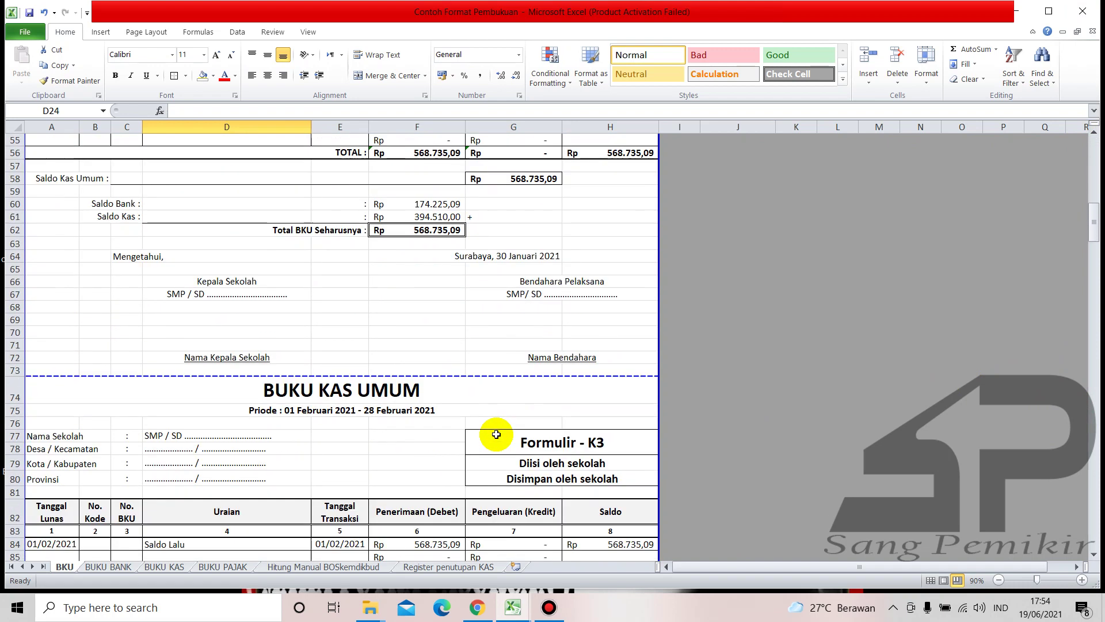
{"action": "scroll", "coordinate": [497, 434], "scroll_direction": "down", "scroll_amount": 4}
{"action": "scroll", "coordinate": [497, 434], "scroll_direction": "up", "scroll_amount": 4}
{"action": "scroll", "coordinate": [496, 435], "scroll_direction": "up", "scroll_amount": 1}
Examine the Saldo Lalu entries in the February and March BKU sections and the transactions in the April section.
{"action": "scroll", "coordinate": [496, 435], "scroll_direction": "down", "scroll_amount": 5}
{"action": "scroll", "coordinate": [497, 434], "scroll_direction": "down", "scroll_amount": 16}
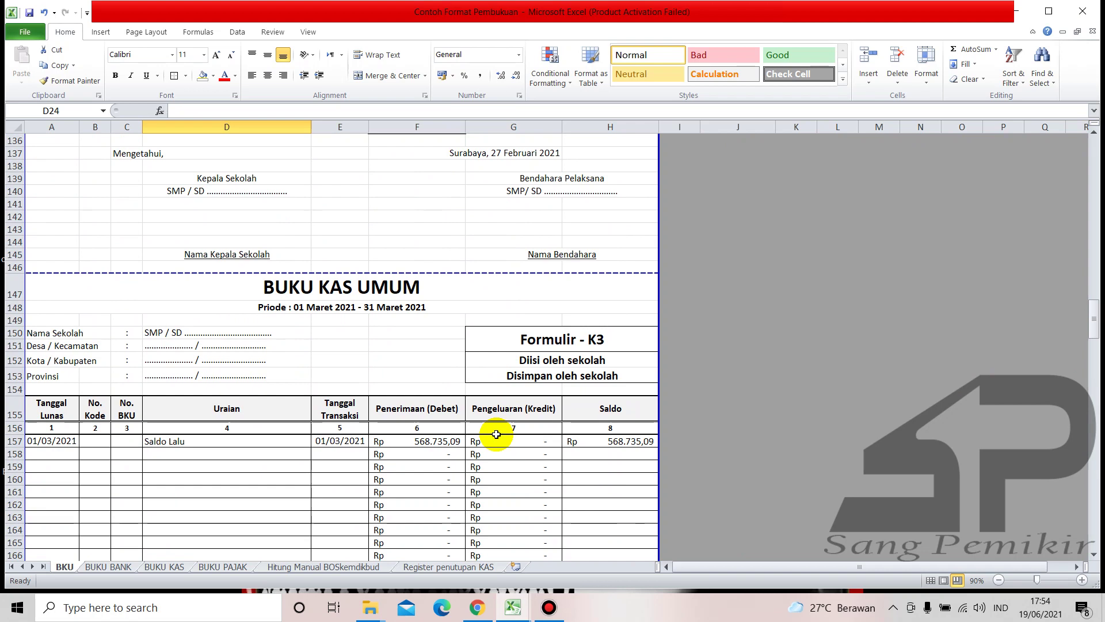
{"action": "scroll", "coordinate": [496, 434], "scroll_direction": "down", "scroll_amount": 15}
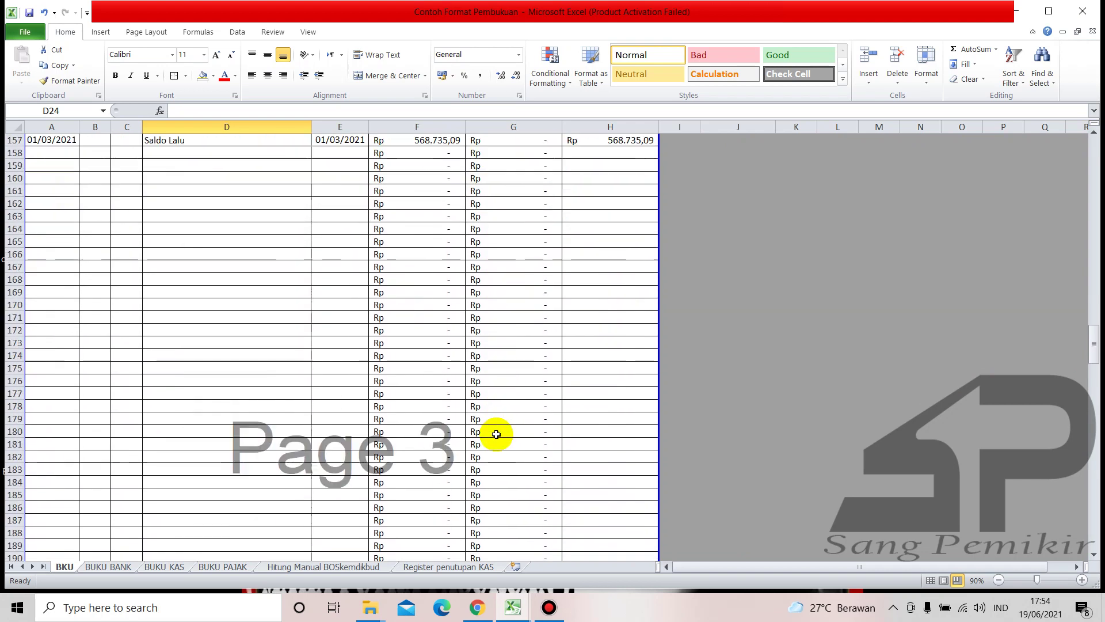
{"action": "scroll", "coordinate": [265, 442], "scroll_direction": "down", "scroll_amount": 12}
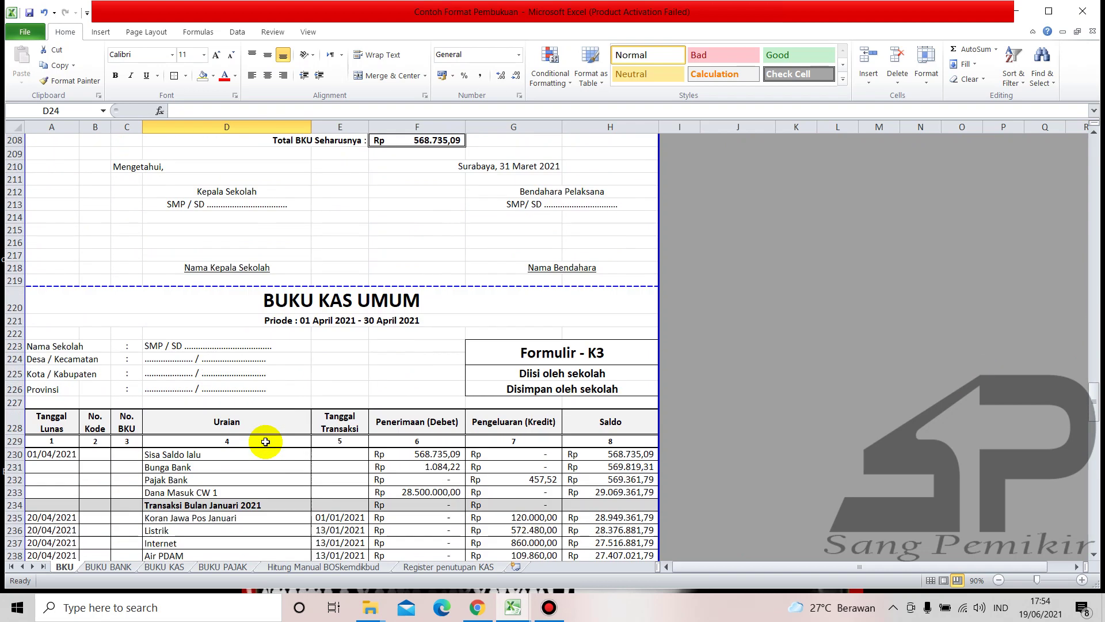
{"action": "scroll", "coordinate": [265, 441], "scroll_direction": "down", "scroll_amount": 3}
{"action": "scroll", "coordinate": [227, 427], "scroll_direction": "up", "scroll_amount": 2}
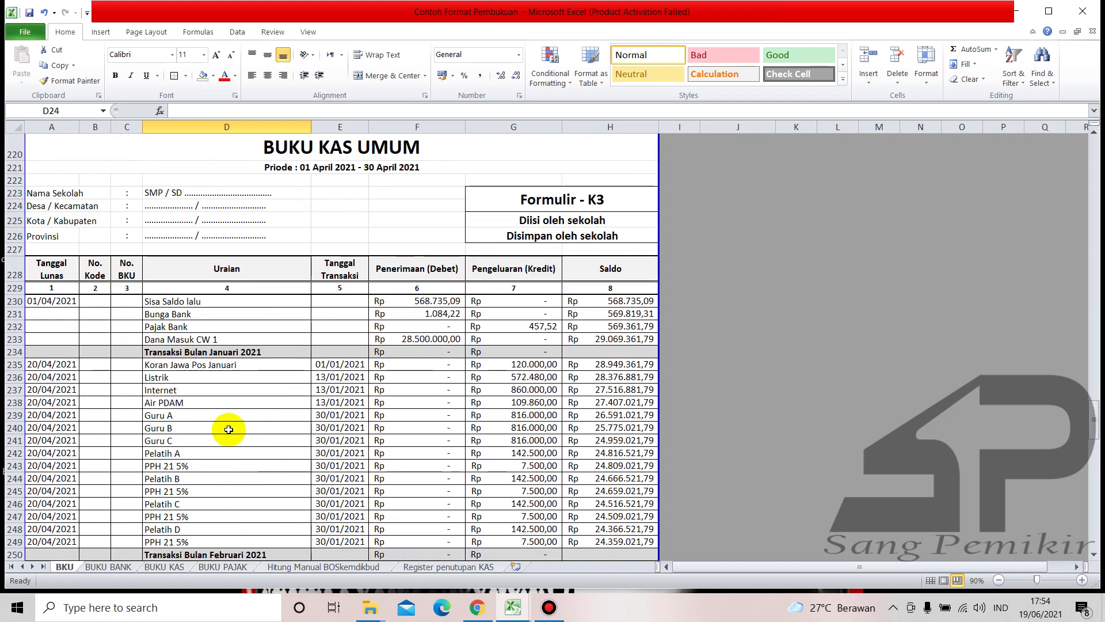
{"action": "scroll", "coordinate": [315, 425], "scroll_direction": "down", "scroll_amount": 1}
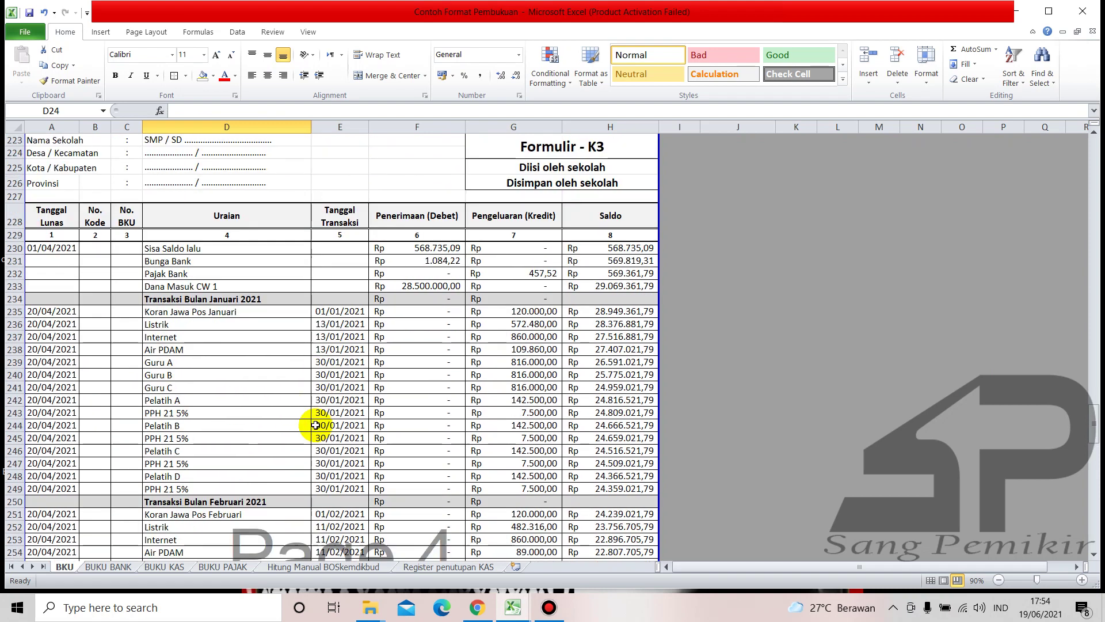
Switch to the Contoh Pembelian workbook and examine the Nihil entries for 01/02/2021 and 01/03/2021 under Rekening Bank.
{"action": "mouse_move", "coordinate": [512, 602]}
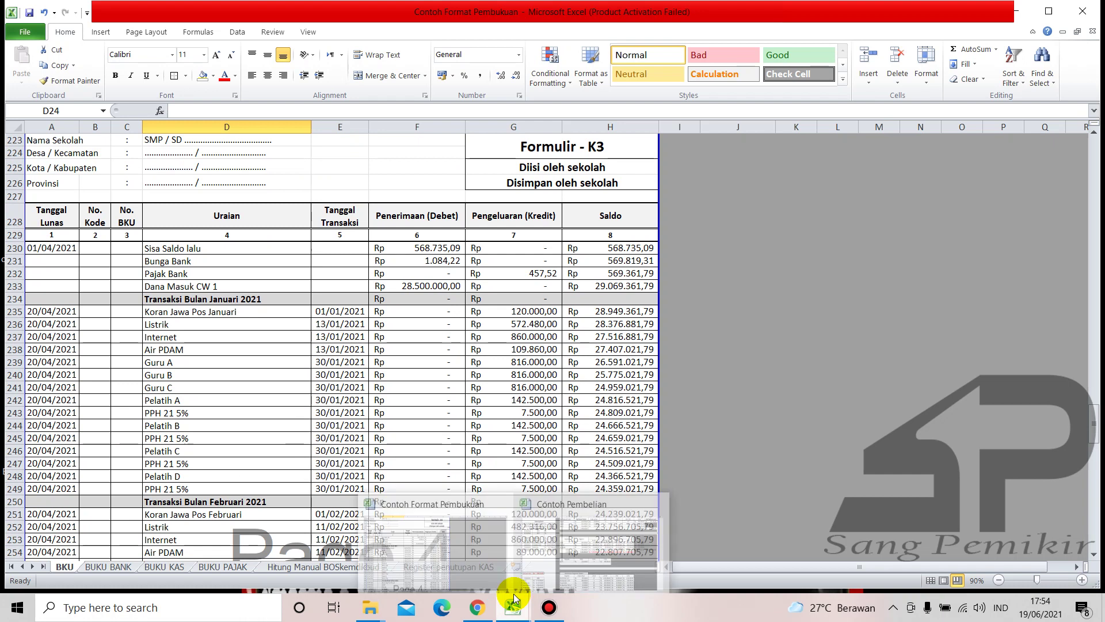
{"action": "left_click", "coordinate": [551, 570]}
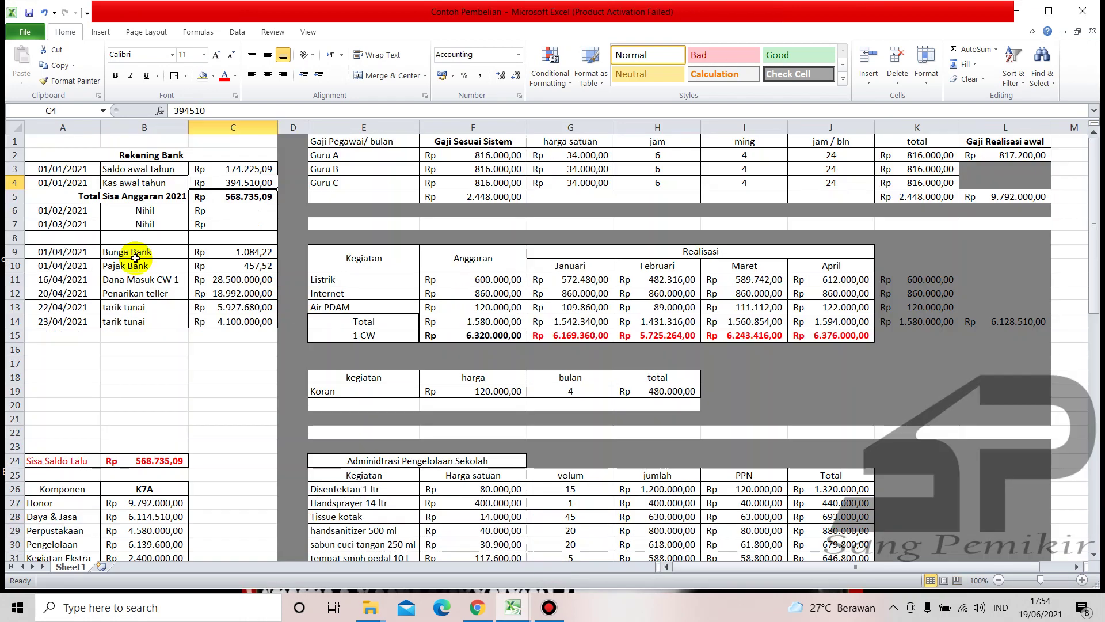
{"action": "left_click", "coordinate": [144, 214]}
{"action": "left_click", "coordinate": [144, 222]}
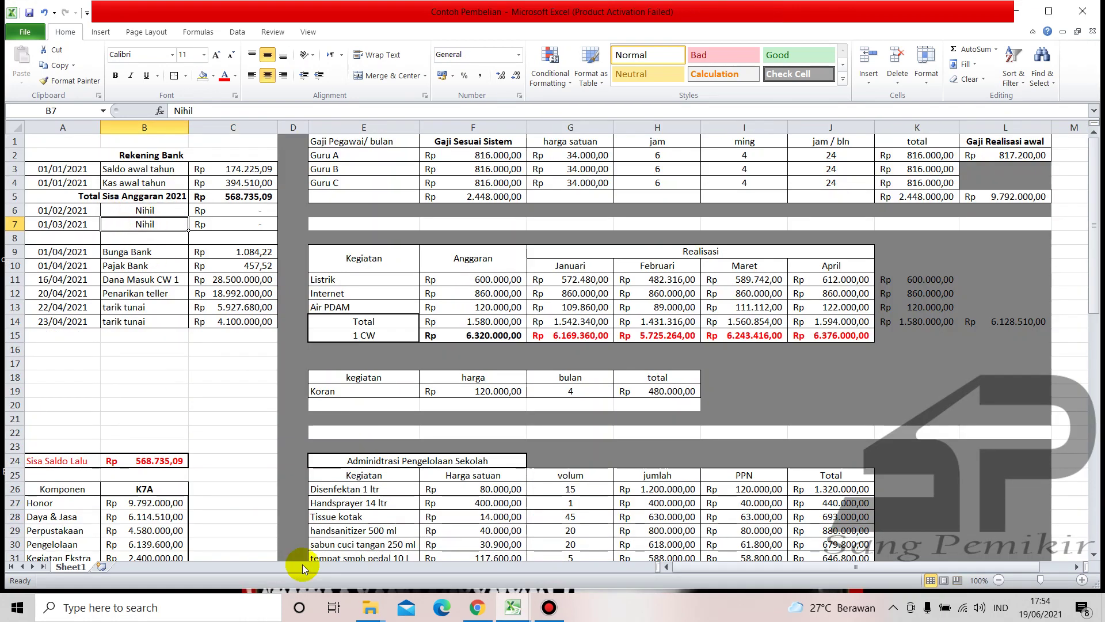
Return to the Contoh Format Pembukuan workbook and examine the Transaksi Bulan Januari 2021 rows in the April BKU section.
{"action": "mouse_move", "coordinate": [506, 599]}
{"action": "left_click", "coordinate": [456, 571]}
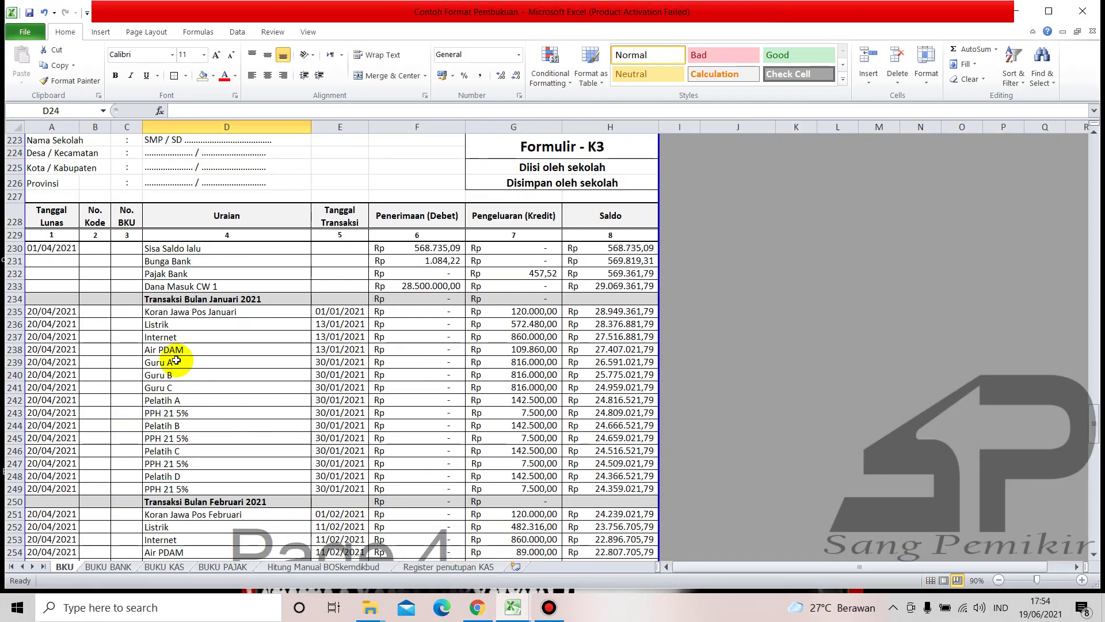
{"action": "scroll", "coordinate": [177, 361], "scroll_direction": "down", "scroll_amount": 1}
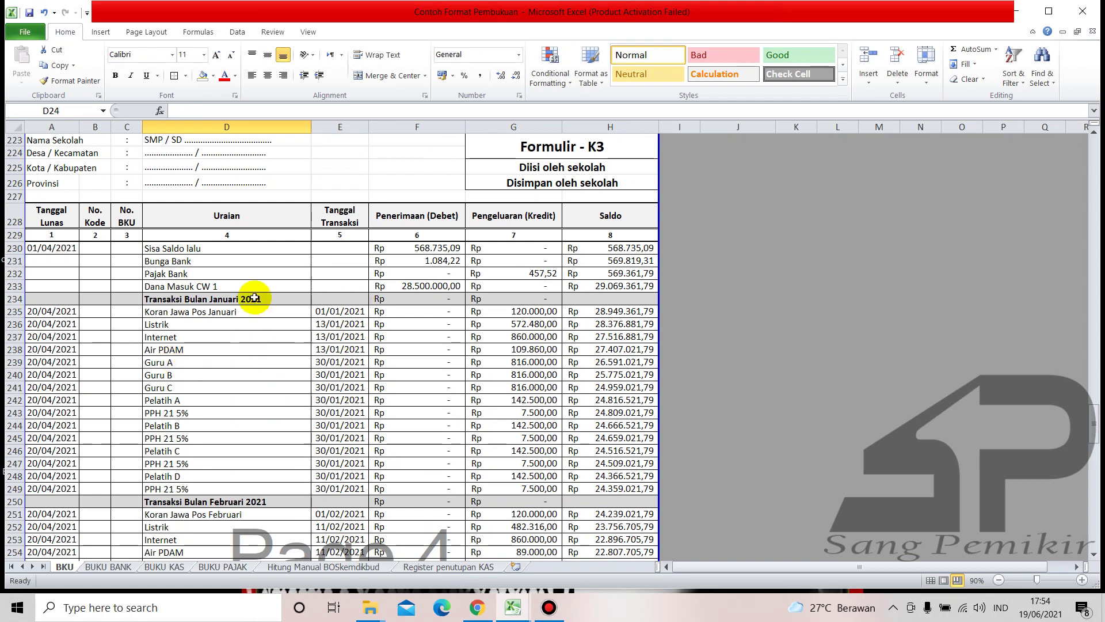
{"action": "mouse_move", "coordinate": [513, 605]}
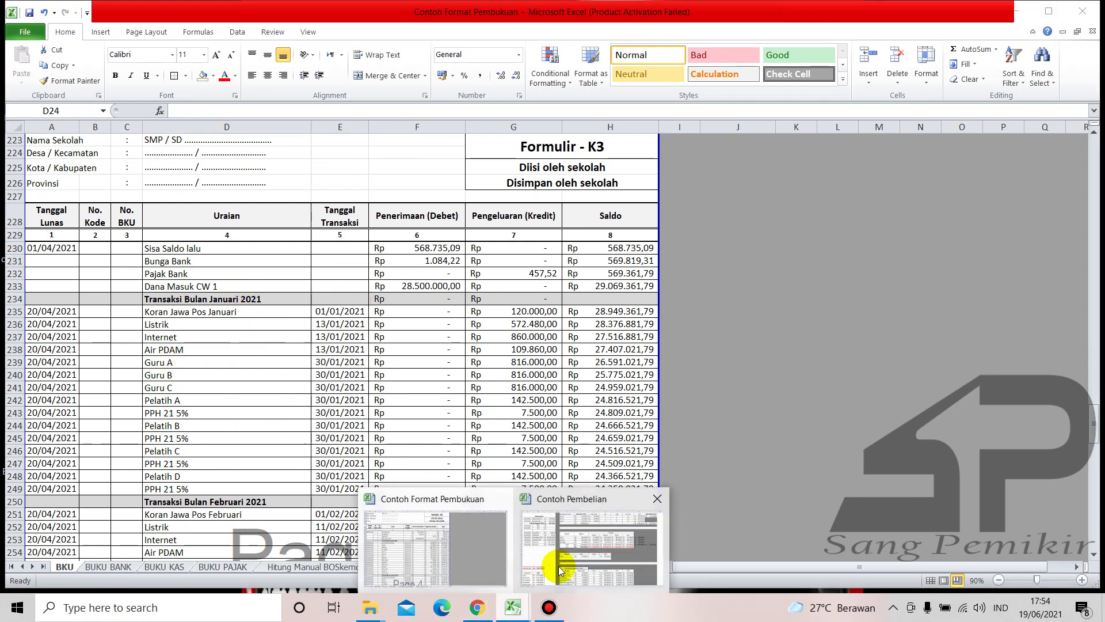
Switch to the Contoh Pembelian workbook and examine the Dana Masuk CW 1, Penarikan teller and tarik tunai entries under Rekening Bank.
{"action": "left_click", "coordinate": [575, 544]}
{"action": "left_click", "coordinate": [141, 261]}
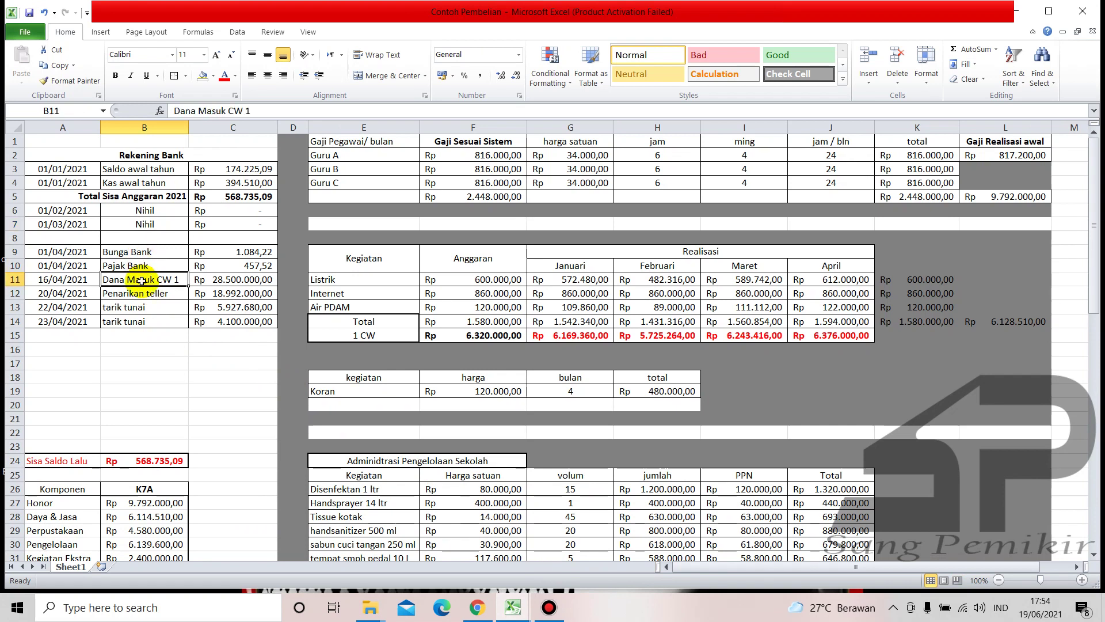
{"action": "left_click", "coordinate": [146, 308]}
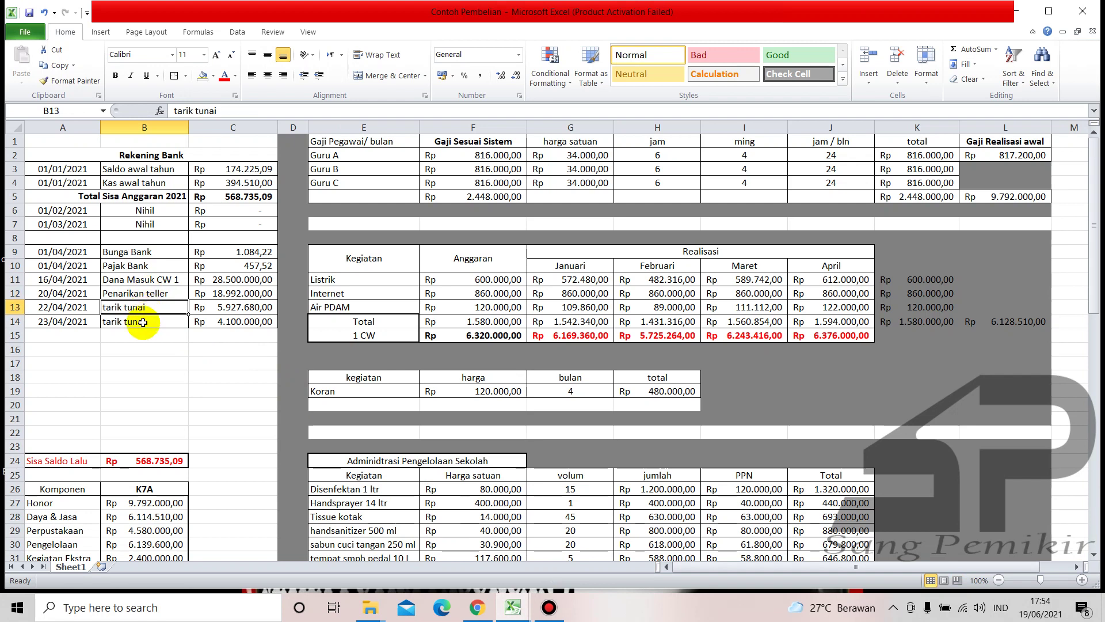
{"action": "left_click", "coordinate": [143, 322]}
{"action": "left_click", "coordinate": [142, 359]}
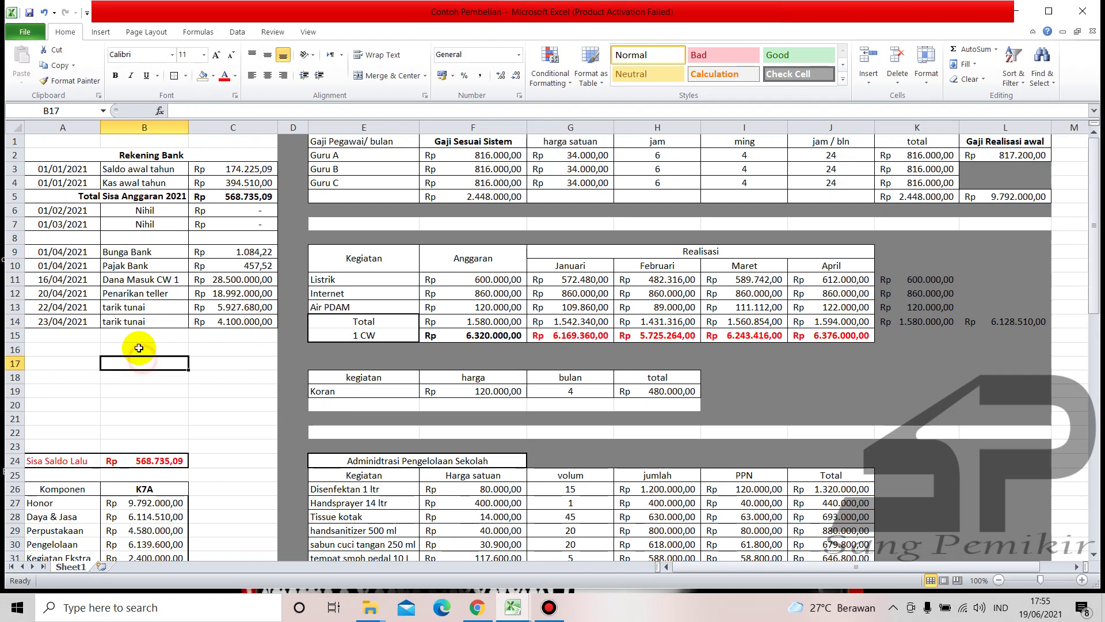
{"action": "left_click", "coordinate": [138, 307]}
{"action": "left_click", "coordinate": [136, 323]}
{"action": "left_click", "coordinate": [211, 404]}
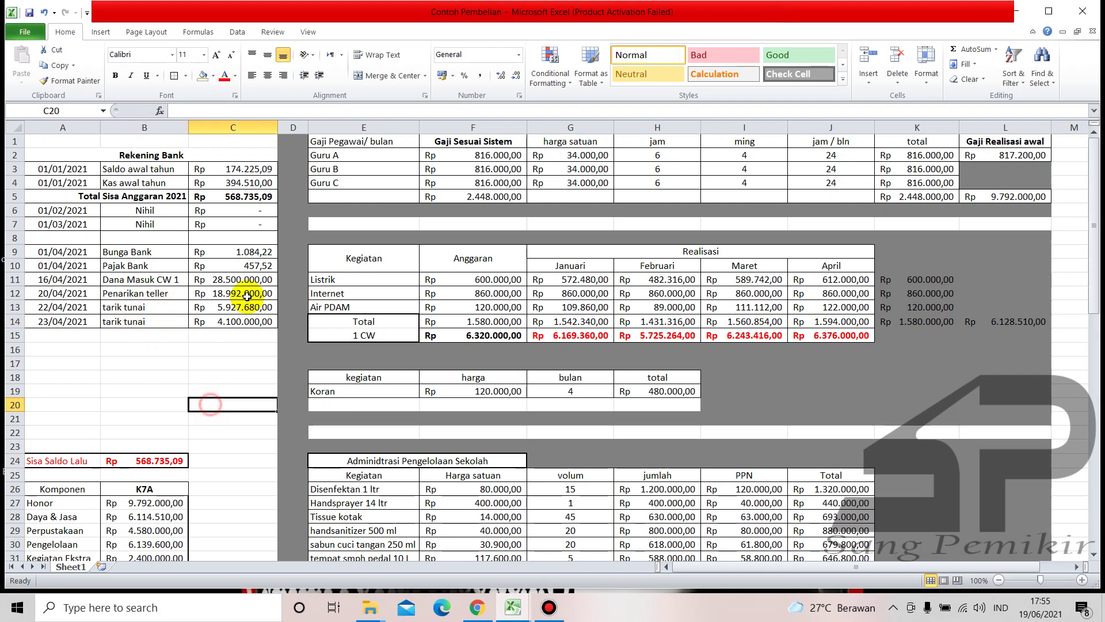
{"action": "left_click", "coordinate": [216, 290]}
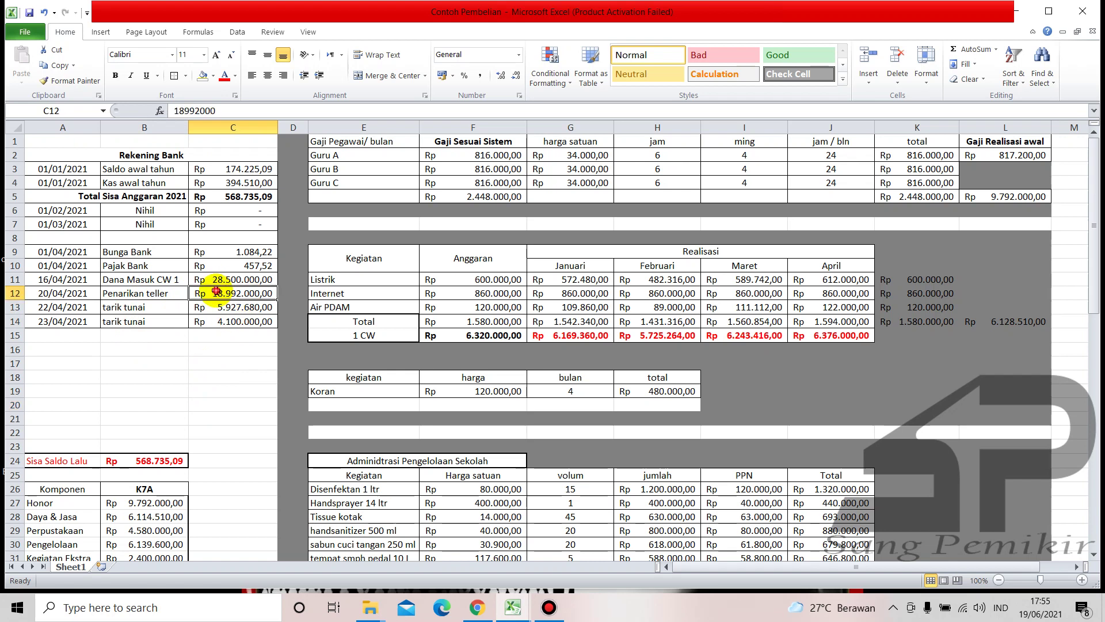
{"action": "left_click", "coordinate": [217, 420]}
Return to the Contoh Format Pembukuan workbook and show the April 2021 section of the BUKU BANK sheet.
{"action": "mouse_move", "coordinate": [512, 604]}
{"action": "left_click", "coordinate": [438, 545]}
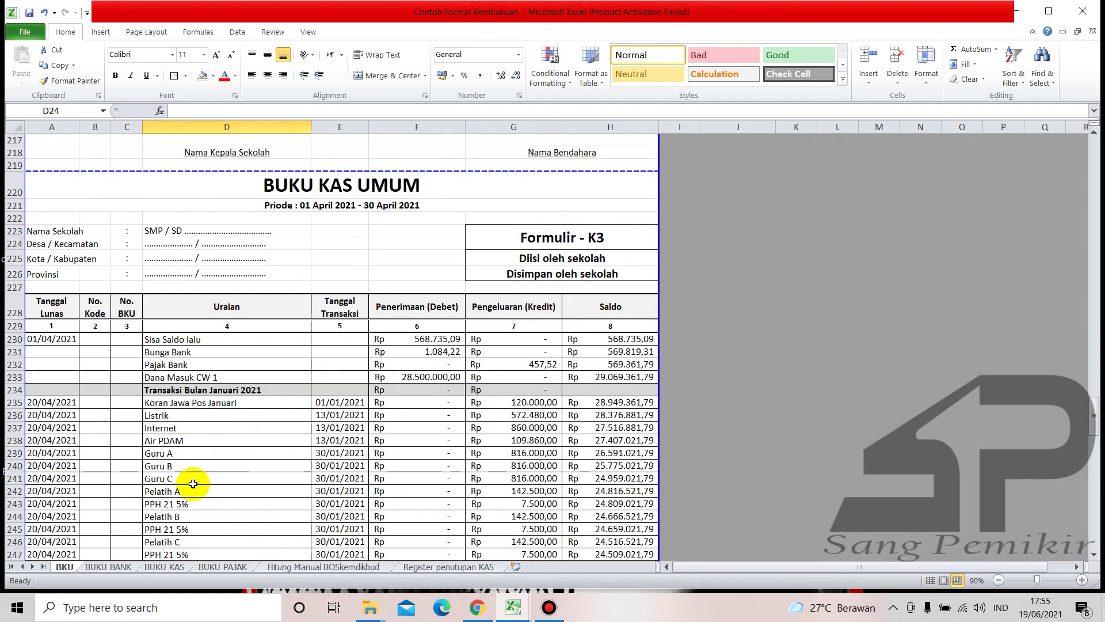
{"action": "left_click", "coordinate": [112, 567]}
{"action": "scroll", "coordinate": [274, 436], "scroll_direction": "down", "scroll_amount": 13}
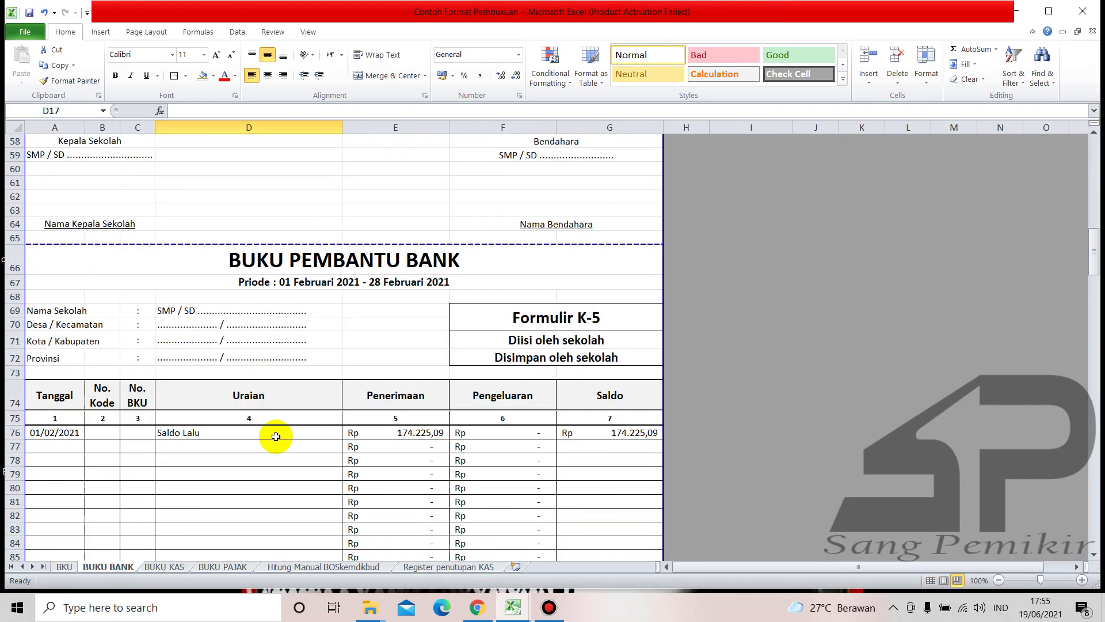
{"action": "left_click_drag", "start_coordinate": [1094, 268], "coordinate": [1094, 461]}
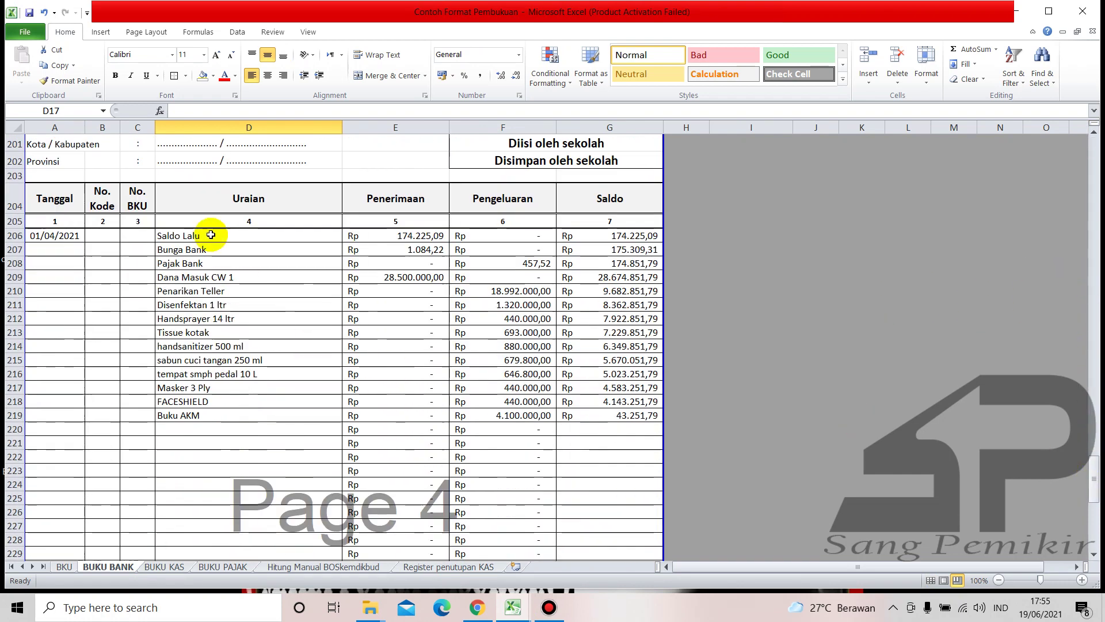
Examine the April Saldo Lalu, Bunga Bank, Pajak Bank, Dana Masuk CW 1 and Penarikan Teller amounts in BUKU BANK.
{"action": "left_click", "coordinate": [375, 238]}
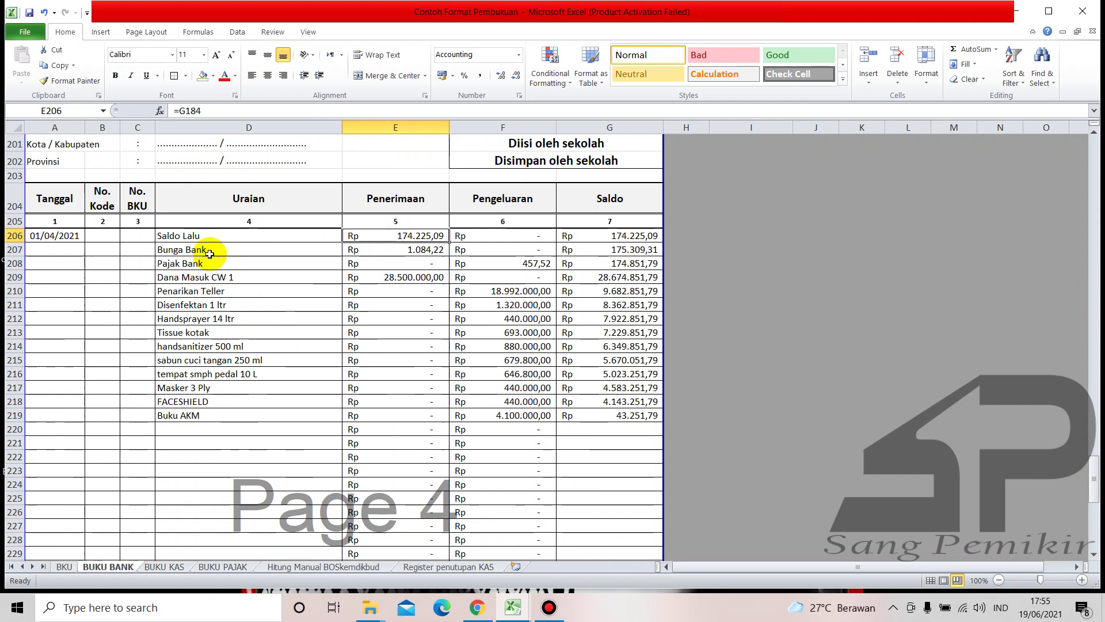
{"action": "left_click", "coordinate": [397, 249]}
{"action": "left_click", "coordinate": [466, 263]}
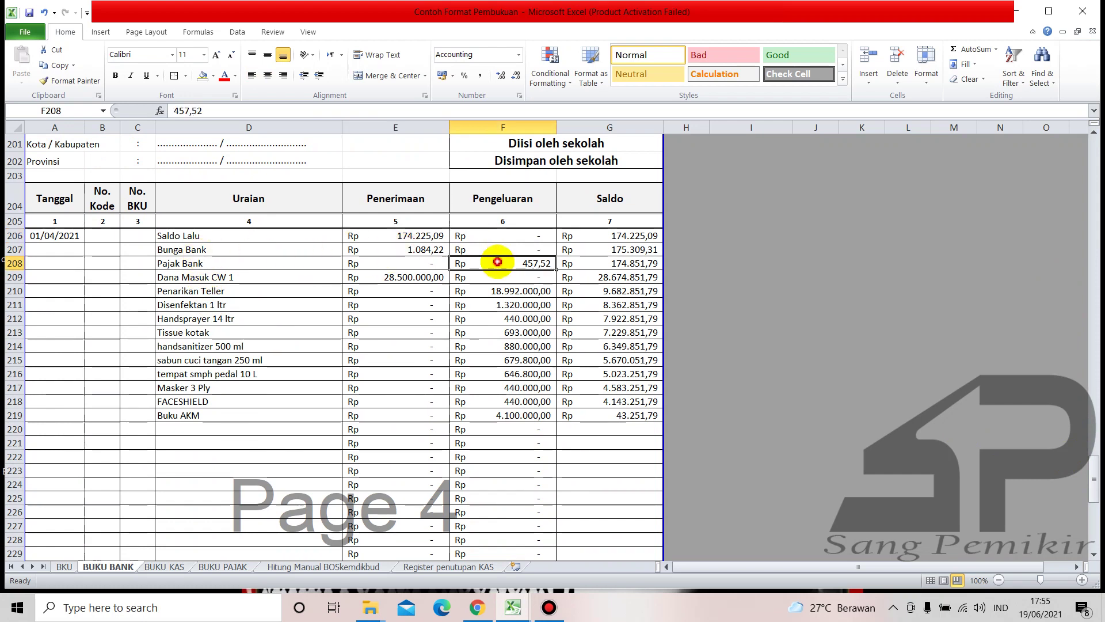
{"action": "left_click", "coordinate": [394, 277]}
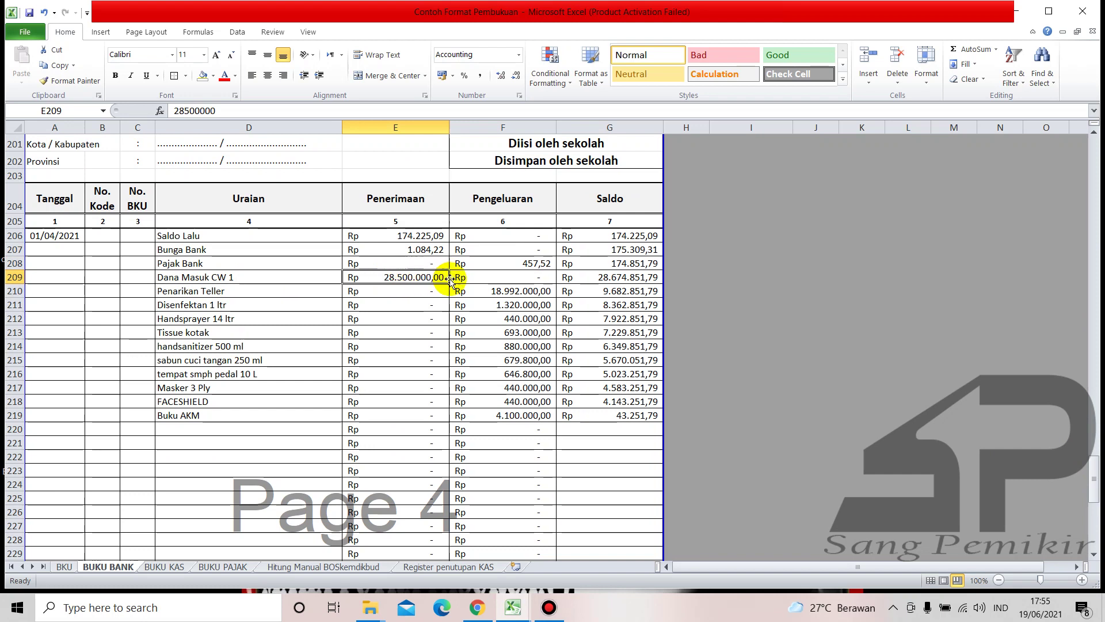
{"action": "left_click", "coordinate": [478, 277]}
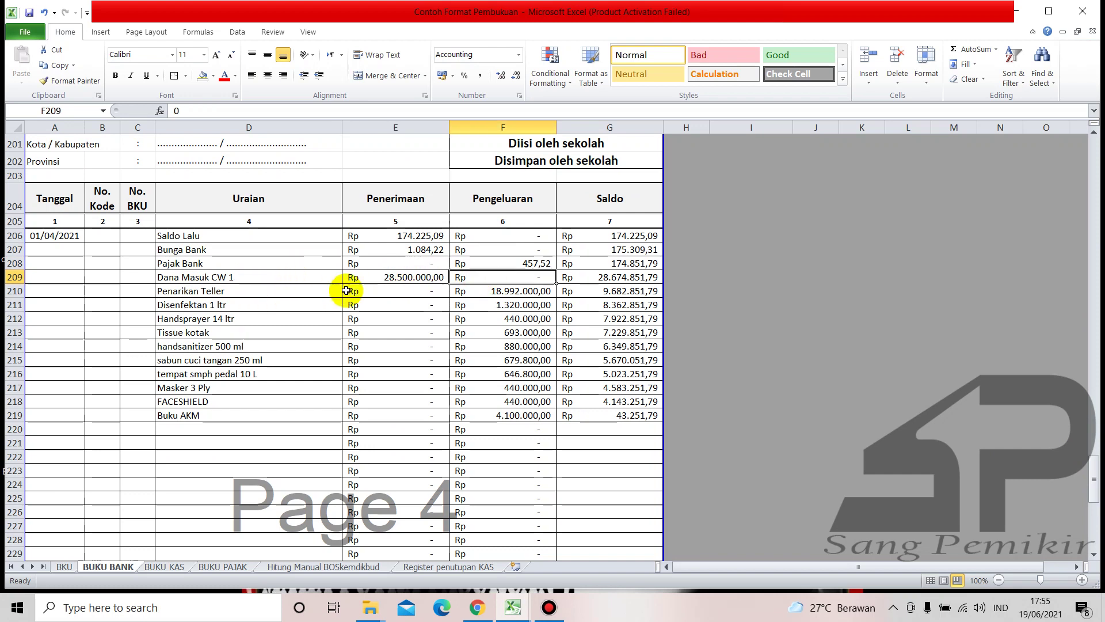
{"action": "left_click", "coordinate": [492, 294]}
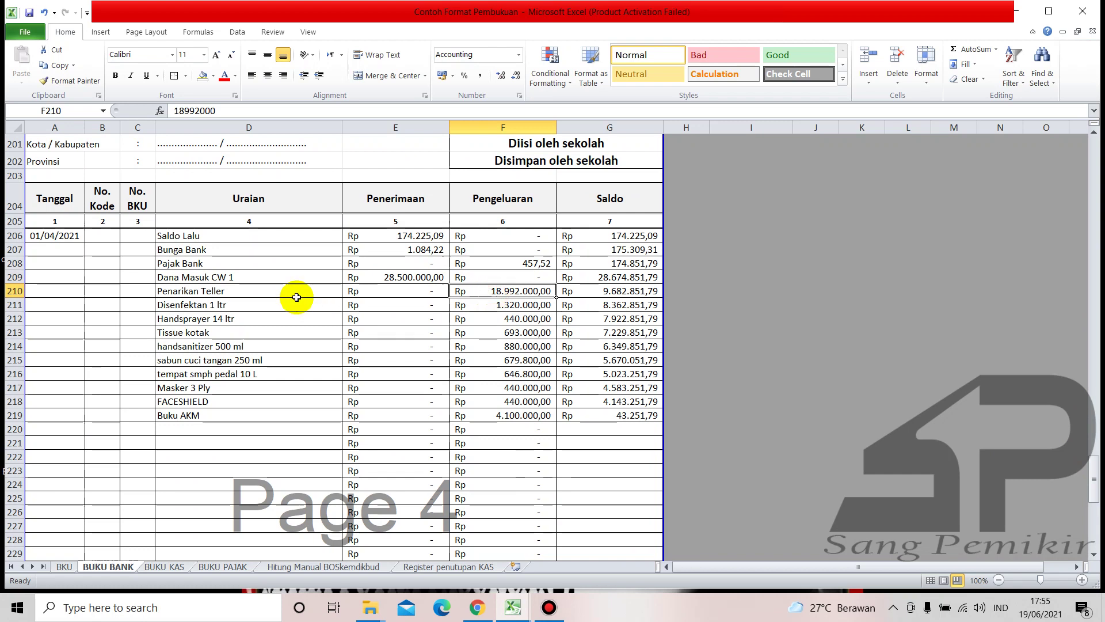
{"action": "left_click", "coordinate": [266, 291]}
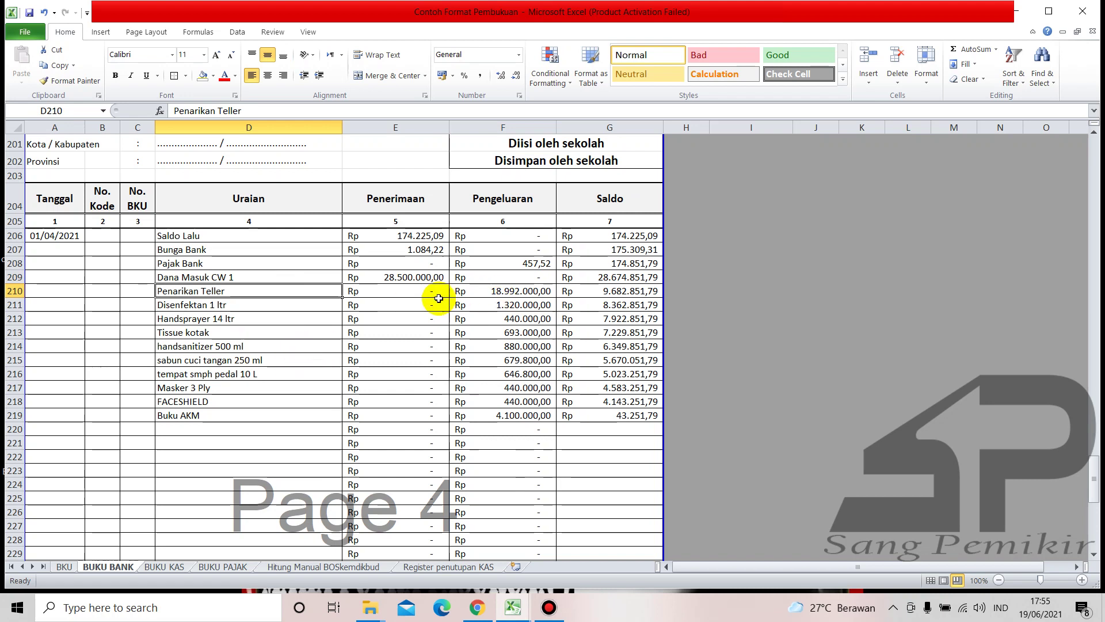
{"action": "left_click", "coordinate": [517, 292]}
Compare the April Penarikan Teller expenditure with its entry under Rekening Bank in the Contoh Pembelian workbook, and return to BUKU BANK.
{"action": "mouse_move", "coordinate": [518, 607]}
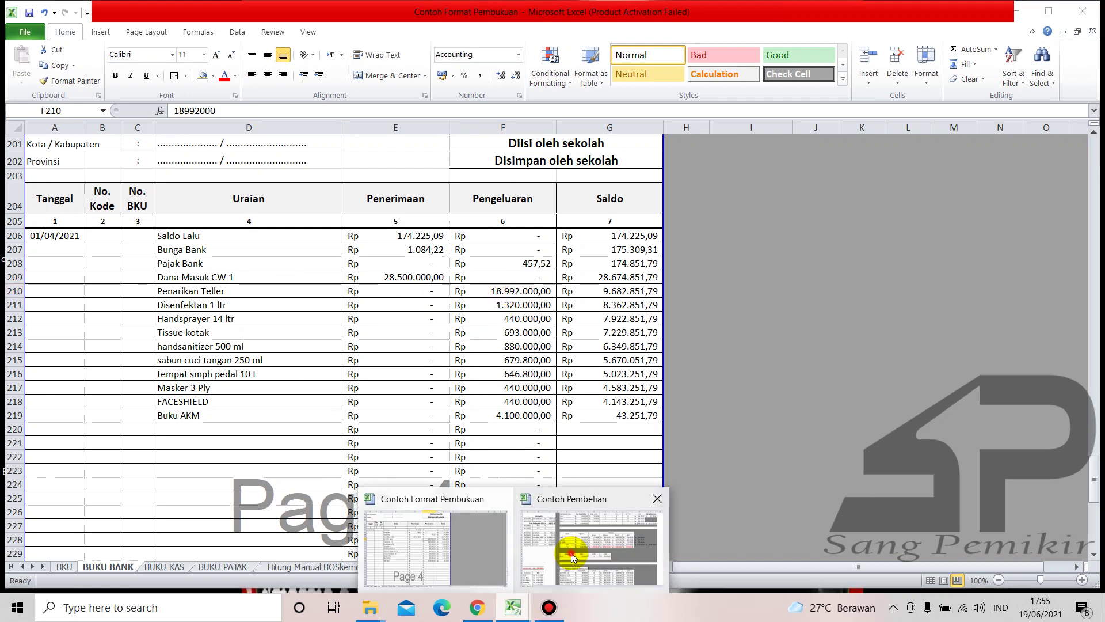
{"action": "left_click", "coordinate": [572, 557]}
{"action": "left_click", "coordinate": [240, 292]}
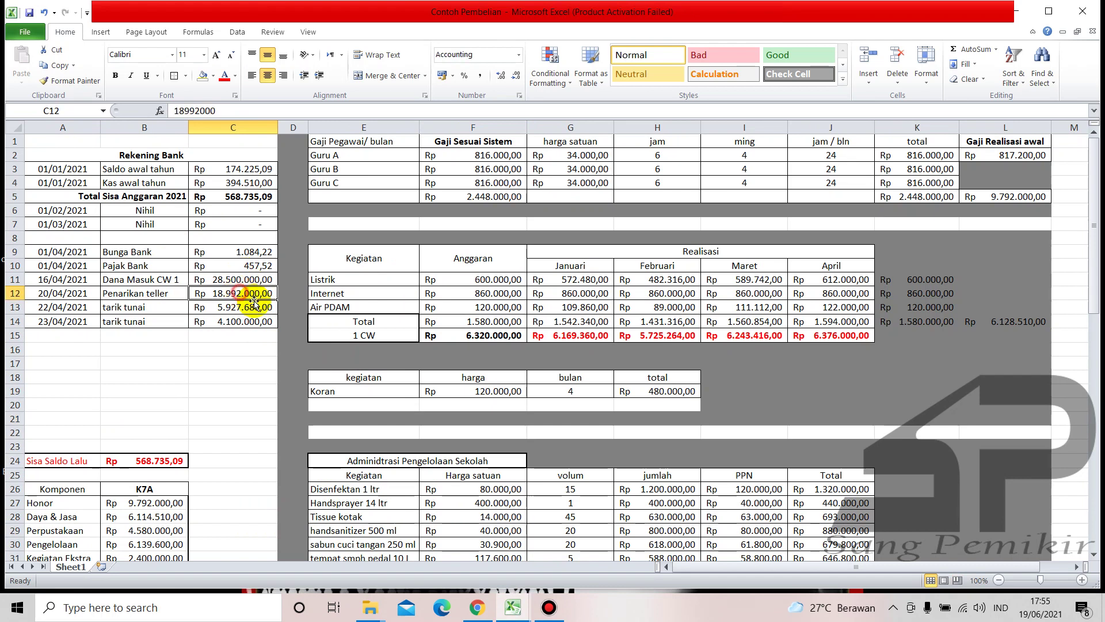
{"action": "mouse_move", "coordinate": [512, 608]}
{"action": "left_click", "coordinate": [446, 566]}
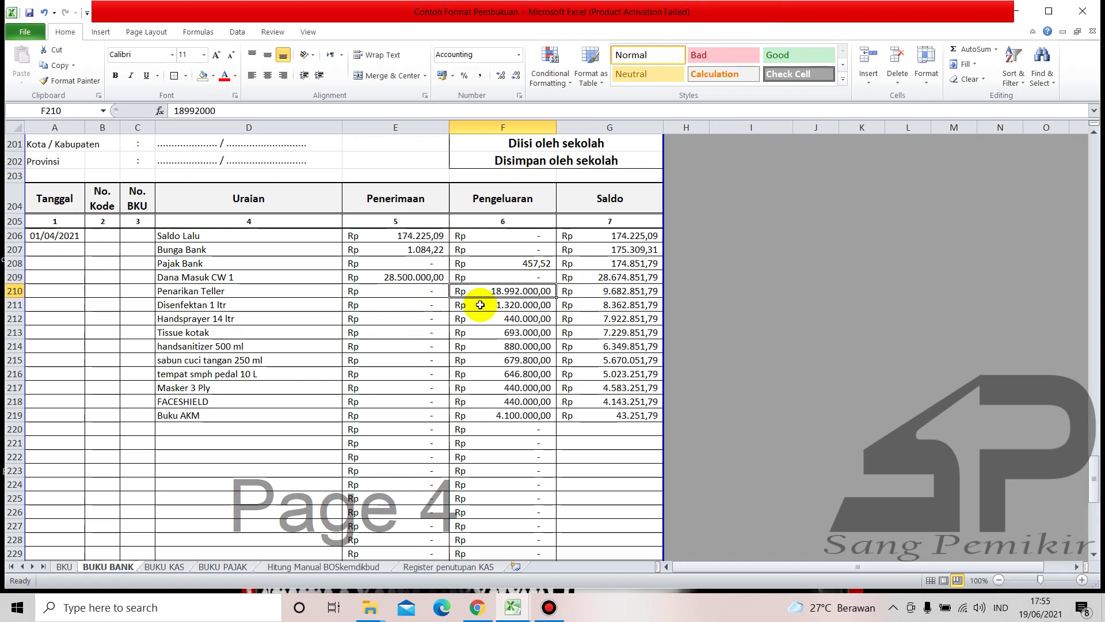
Examine the purchase rows from Disenfektan 1 ltr to Buku AKM in the April BUKU BANK section.
{"action": "left_click_drag", "start_coordinate": [481, 304], "coordinate": [484, 383]}
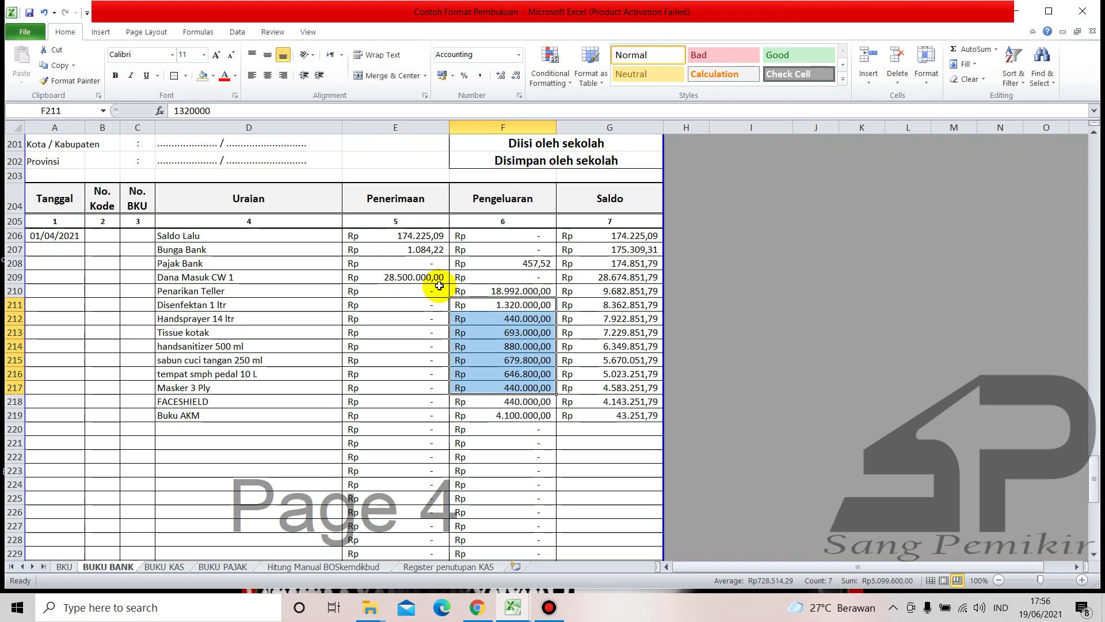
{"action": "left_click", "coordinate": [289, 362]}
{"action": "scroll", "coordinate": [289, 362], "scroll_direction": "up", "scroll_amount": 4}
{"action": "scroll", "coordinate": [303, 274], "scroll_direction": "down", "scroll_amount": 1}
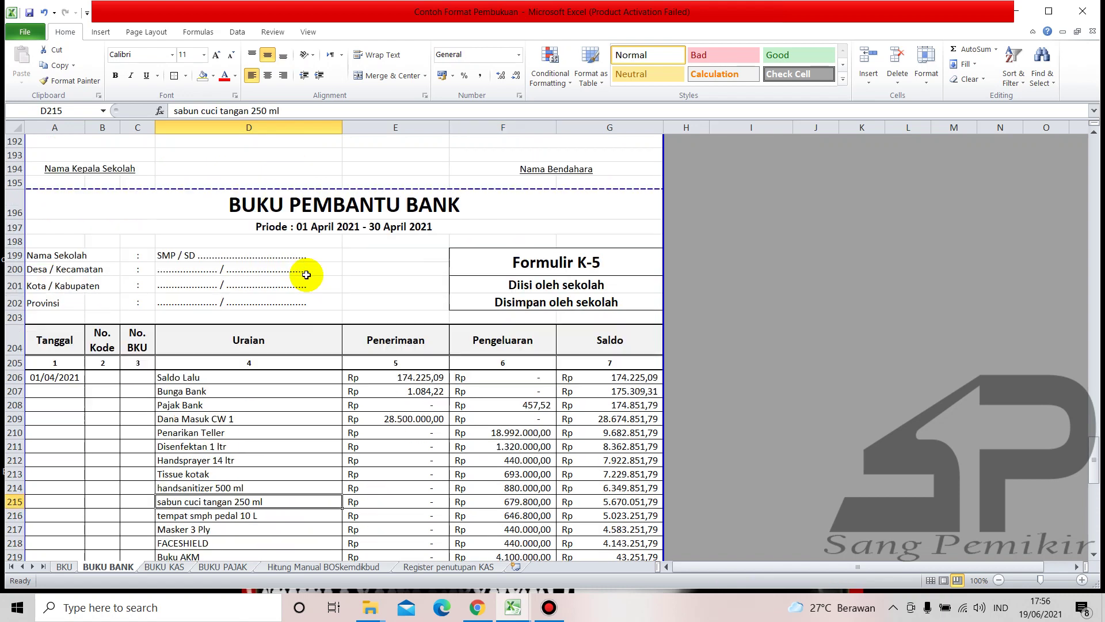
{"action": "scroll", "coordinate": [374, 294], "scroll_direction": "down", "scroll_amount": 2}
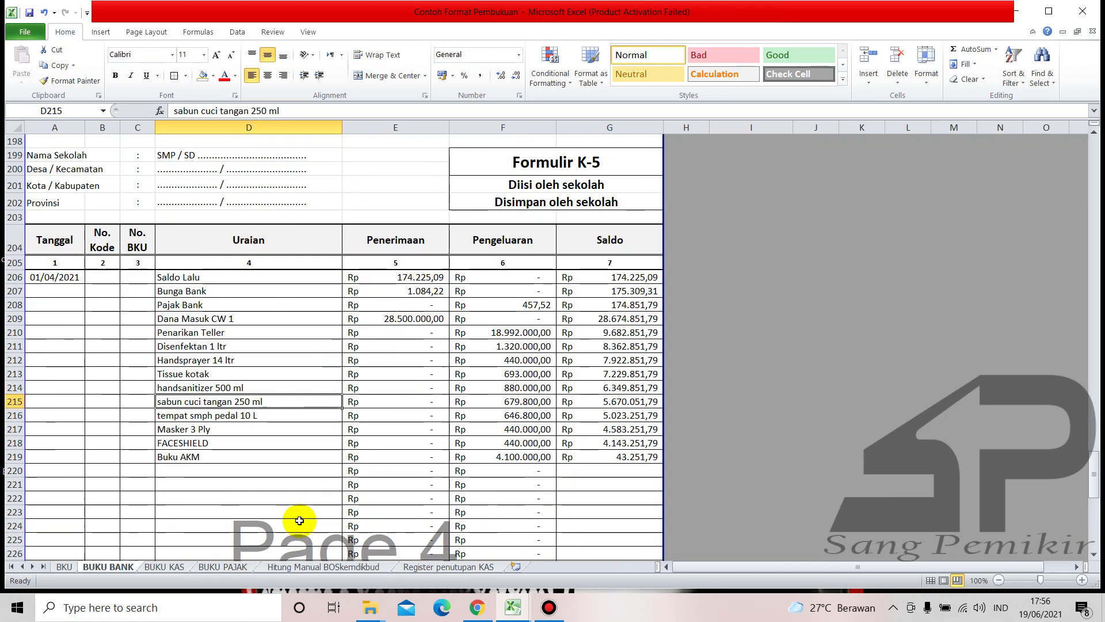
{"action": "left_click", "coordinate": [173, 567]}
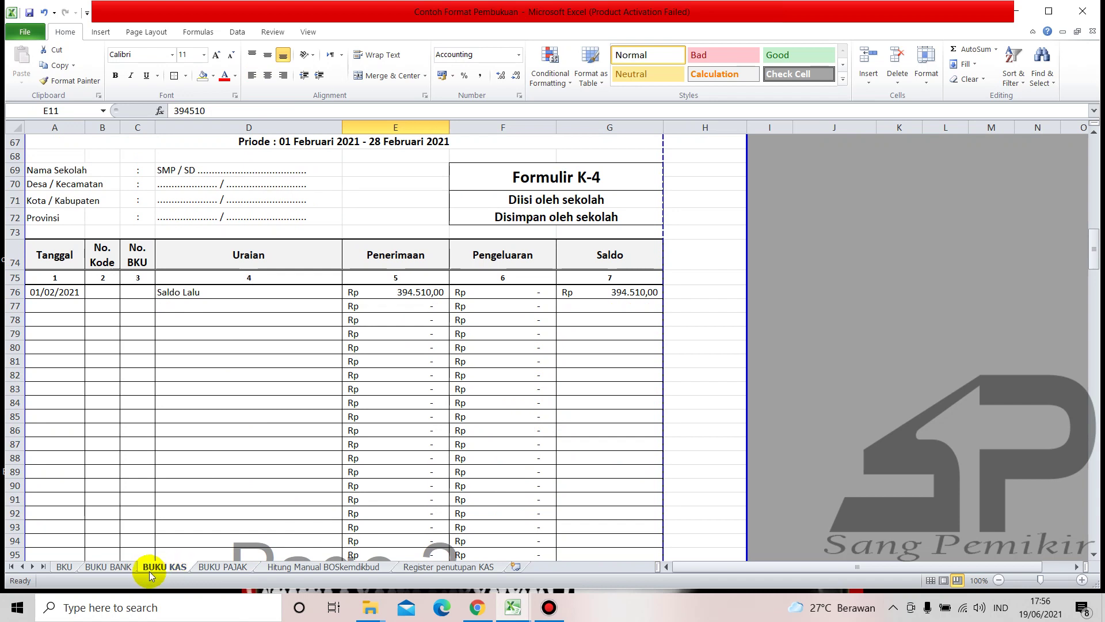
{"action": "left_click", "coordinate": [109, 567]}
{"action": "left_click", "coordinate": [301, 456]}
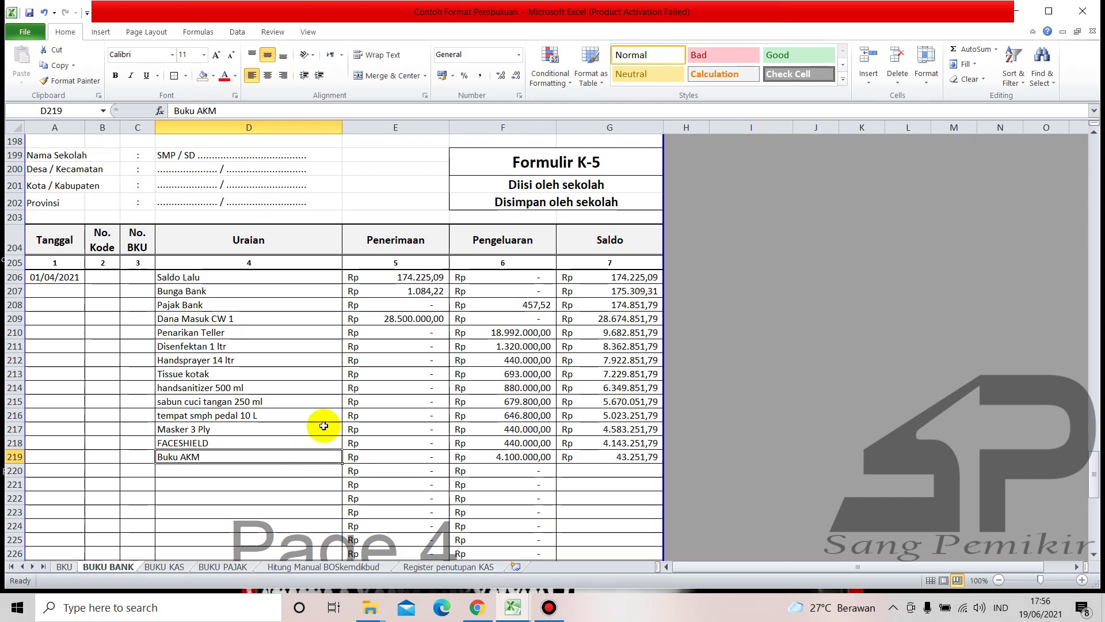
{"action": "left_click", "coordinate": [151, 360]}
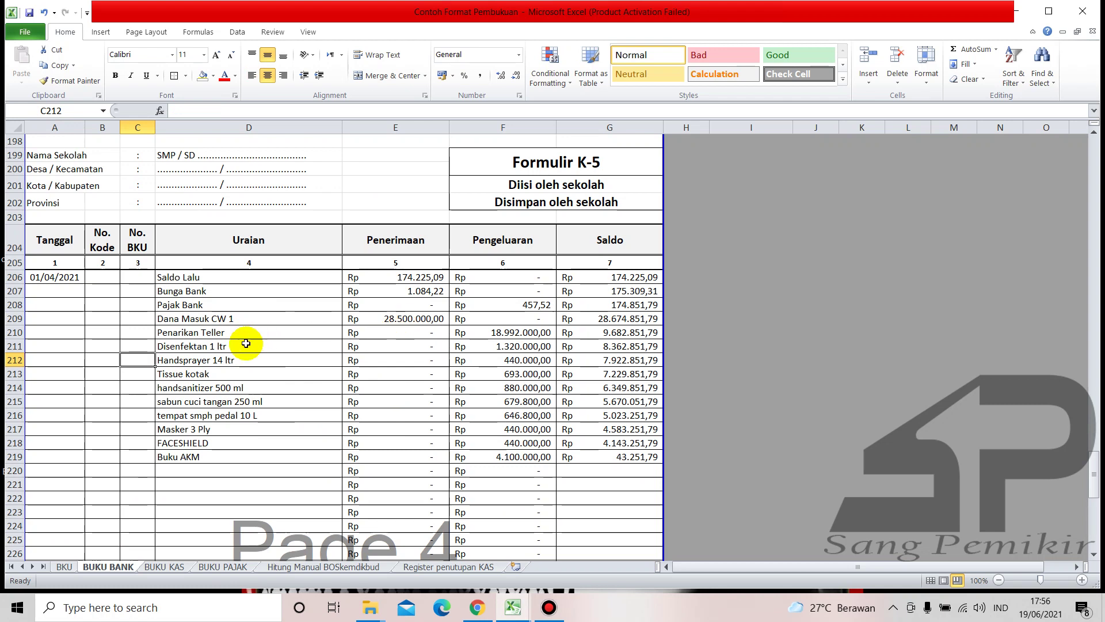
Select the Disenfektan 1 ltr to FACESHIELD rows and compare them with the Adminidtrasi Pengelolaan Sekolah total in the Contoh Pembelian workbook.
{"action": "left_click_drag", "start_coordinate": [245, 343], "coordinate": [494, 448]}
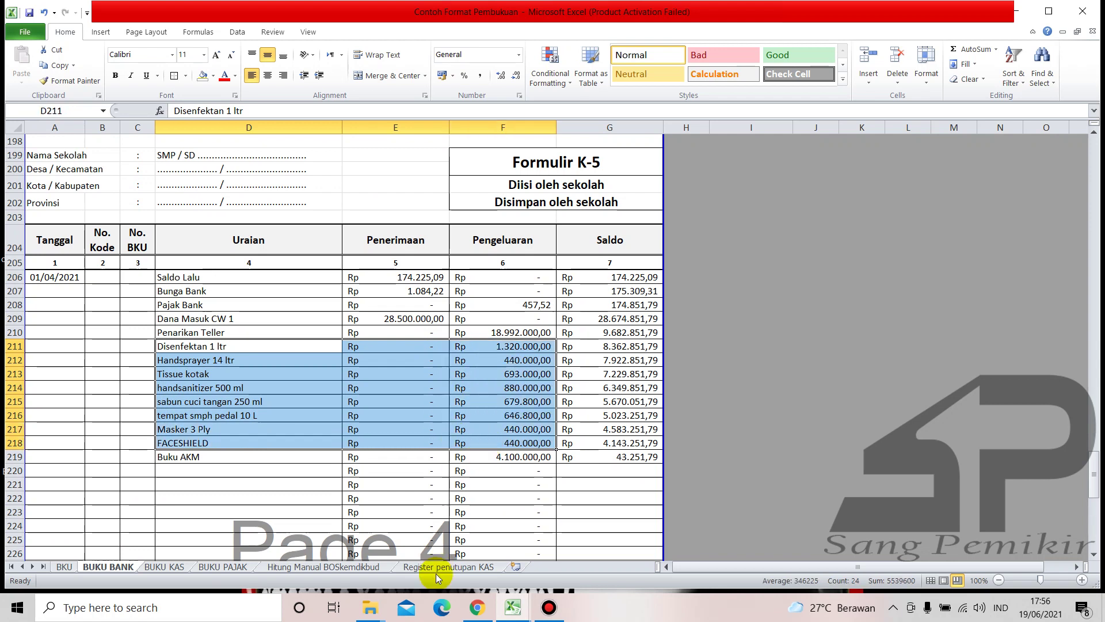
{"action": "left_click", "coordinate": [514, 609]}
{"action": "left_click", "coordinate": [548, 562]}
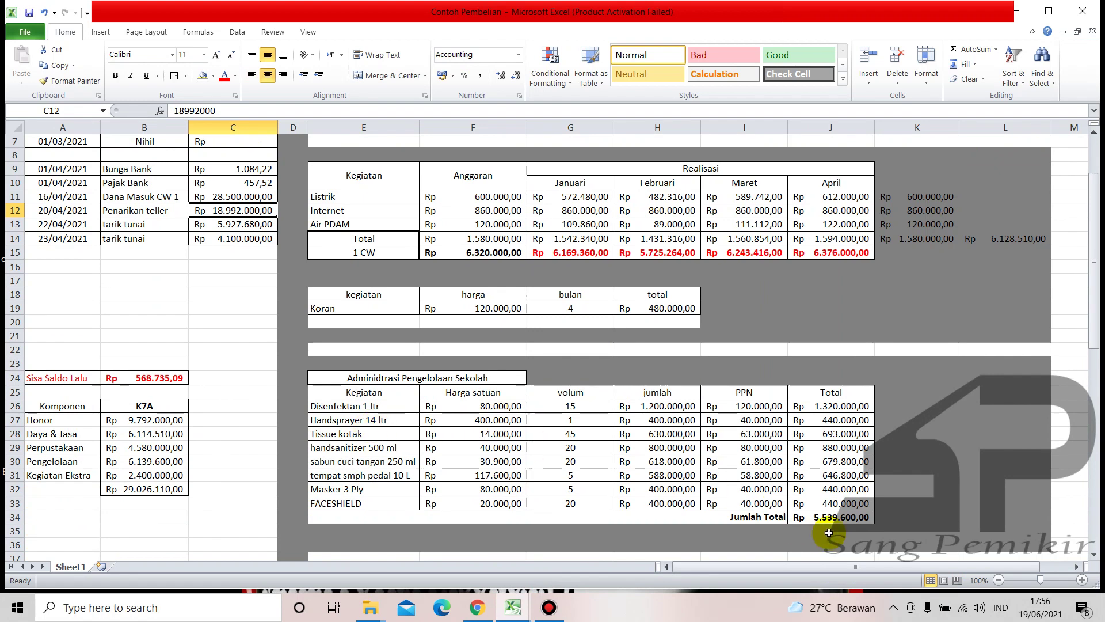
{"action": "left_click", "coordinate": [832, 531]}
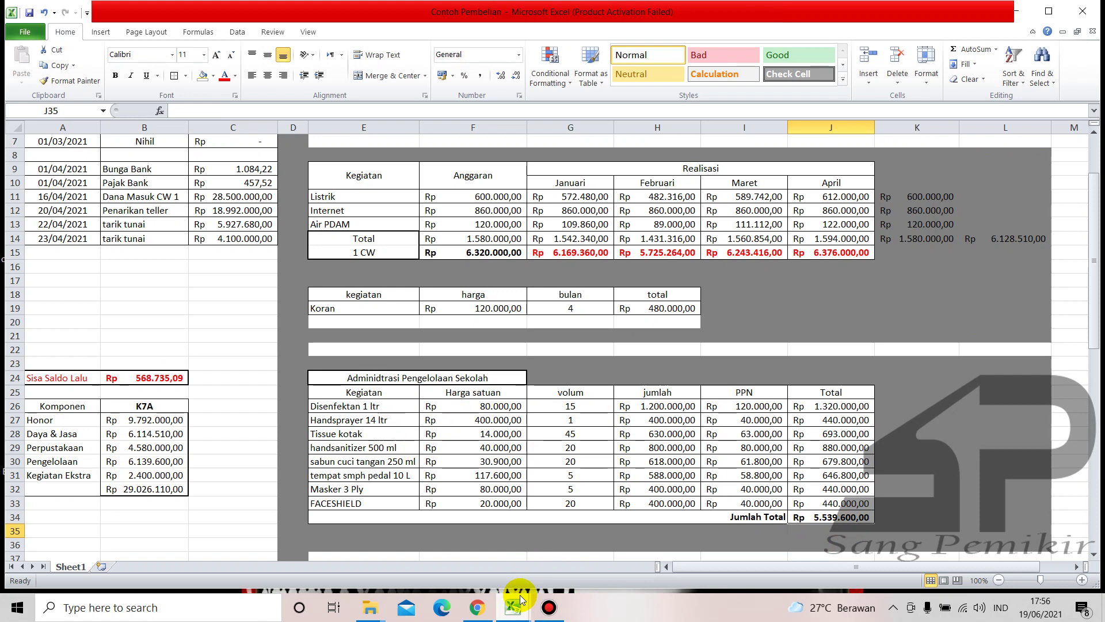
Return to the April BUKU BANK section and examine the Penarikan Teller expenditure above the purchase rows.
{"action": "mouse_move", "coordinate": [514, 599]}
{"action": "left_click", "coordinate": [389, 494]}
{"action": "left_click", "coordinate": [432, 486]}
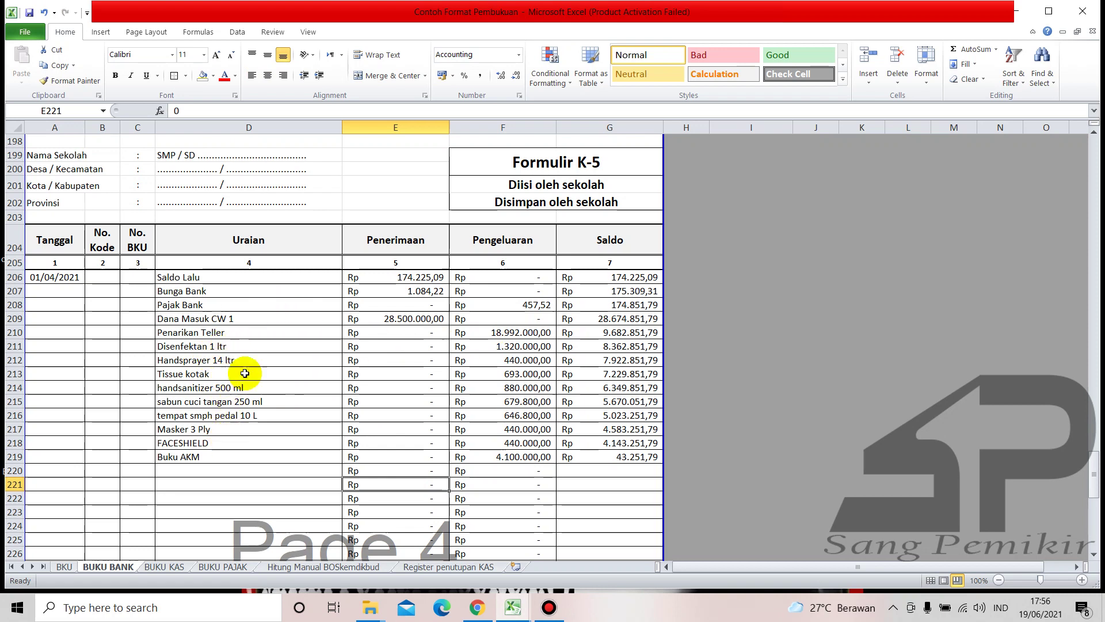
{"action": "left_click", "coordinate": [495, 332]}
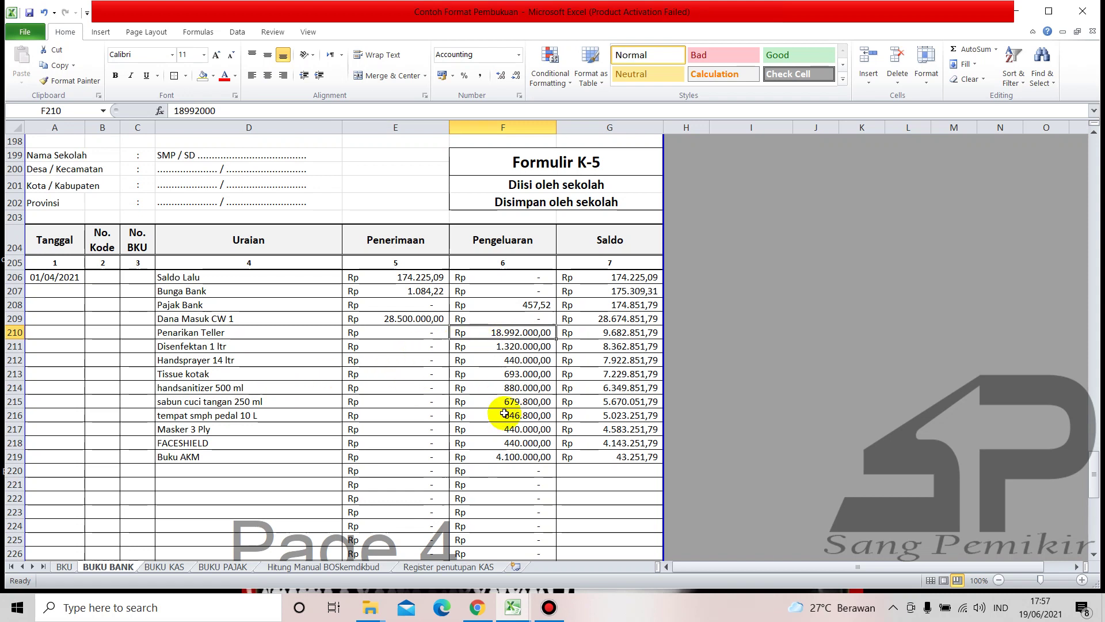
Switch to the Contoh Pembelian workbook and select the Total amounts from Disenfektan 1 ltr to FACESHIELD.
{"action": "mouse_move", "coordinate": [521, 612]}
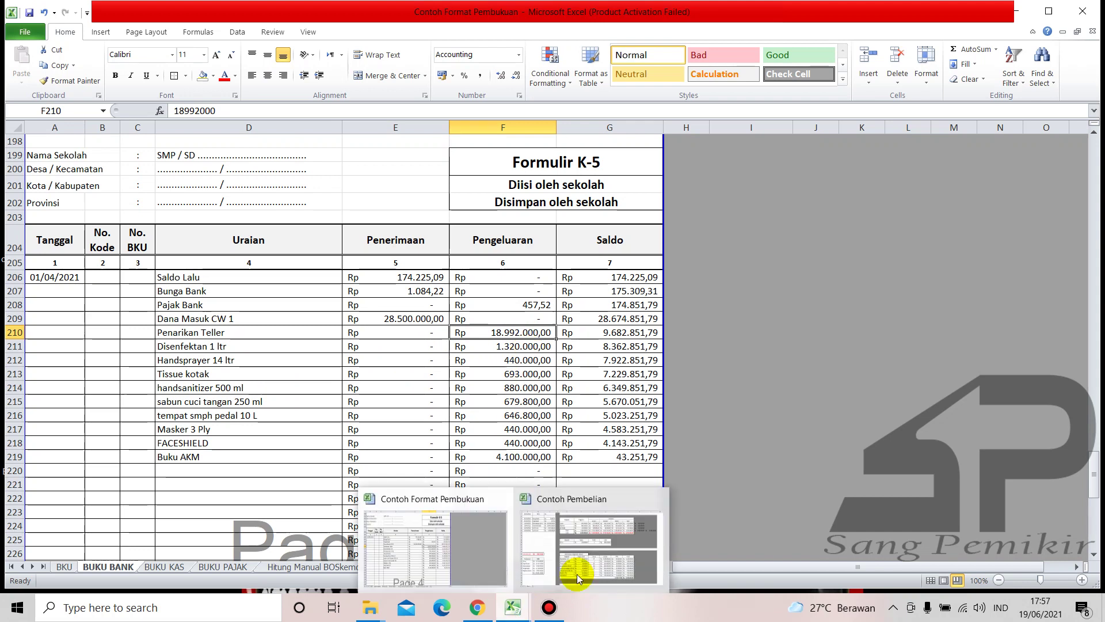
{"action": "left_click", "coordinate": [579, 512]}
{"action": "left_click_drag", "start_coordinate": [866, 411], "coordinate": [844, 504]}
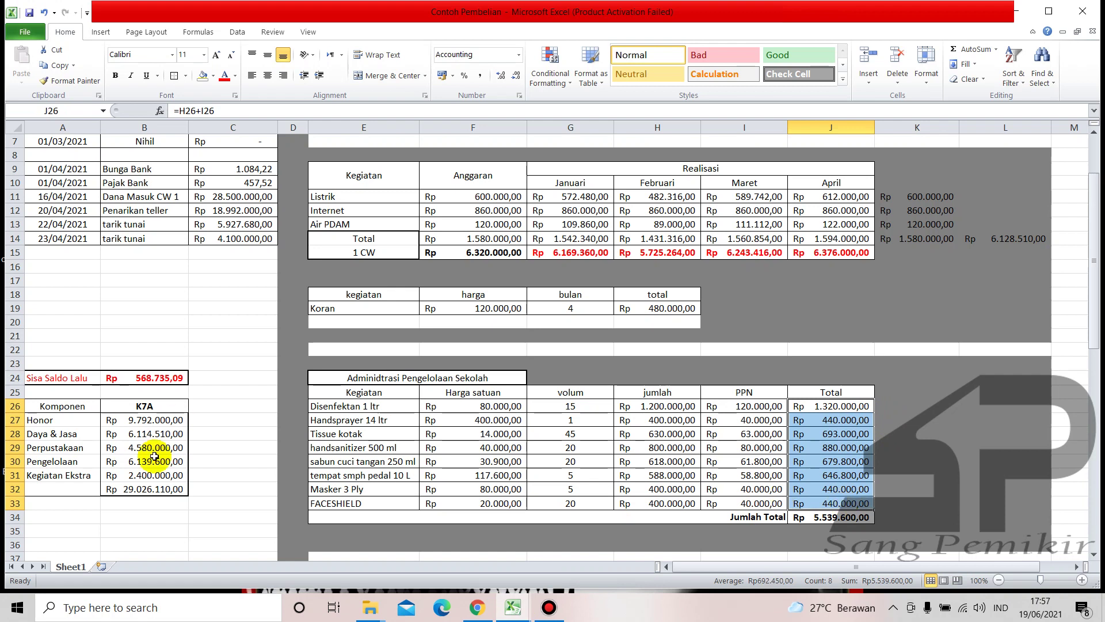
Return to the April BUKU BANK section and examine the Buku AKM row and its Pengeluaran amount.
{"action": "mouse_move", "coordinate": [500, 604]}
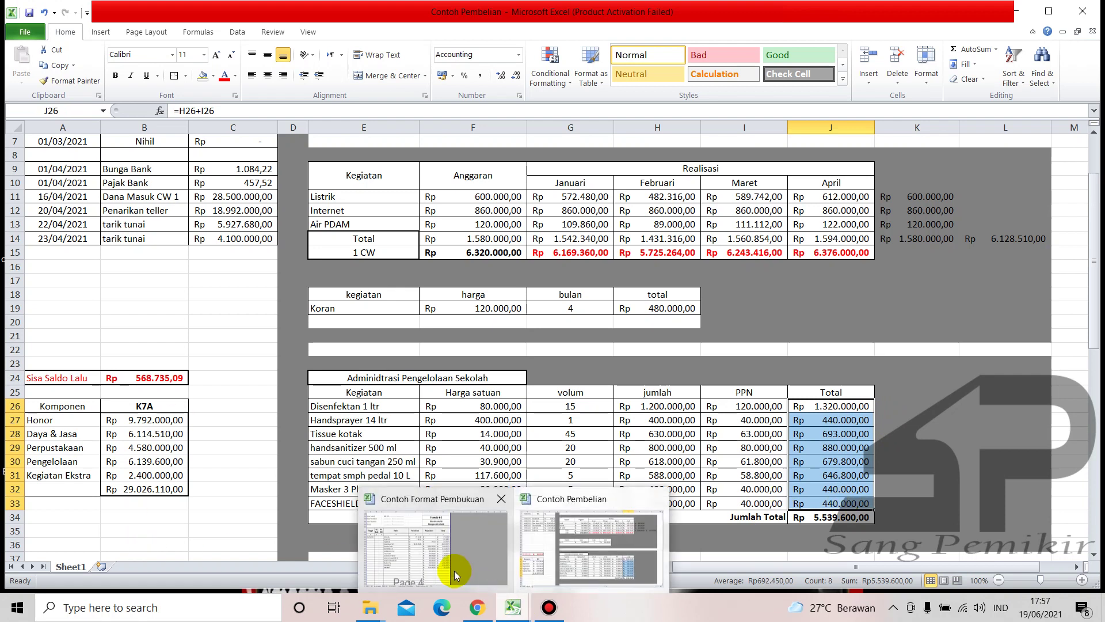
{"action": "left_click", "coordinate": [456, 571]}
{"action": "left_click", "coordinate": [396, 423]}
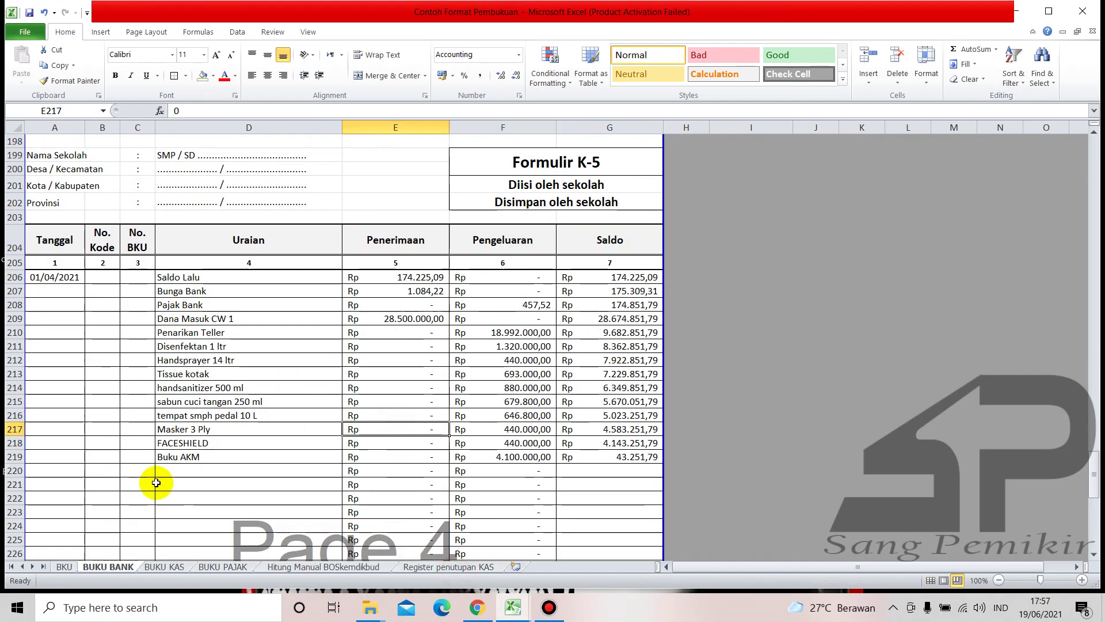
{"action": "left_click", "coordinate": [244, 461]}
{"action": "left_click", "coordinate": [494, 456]}
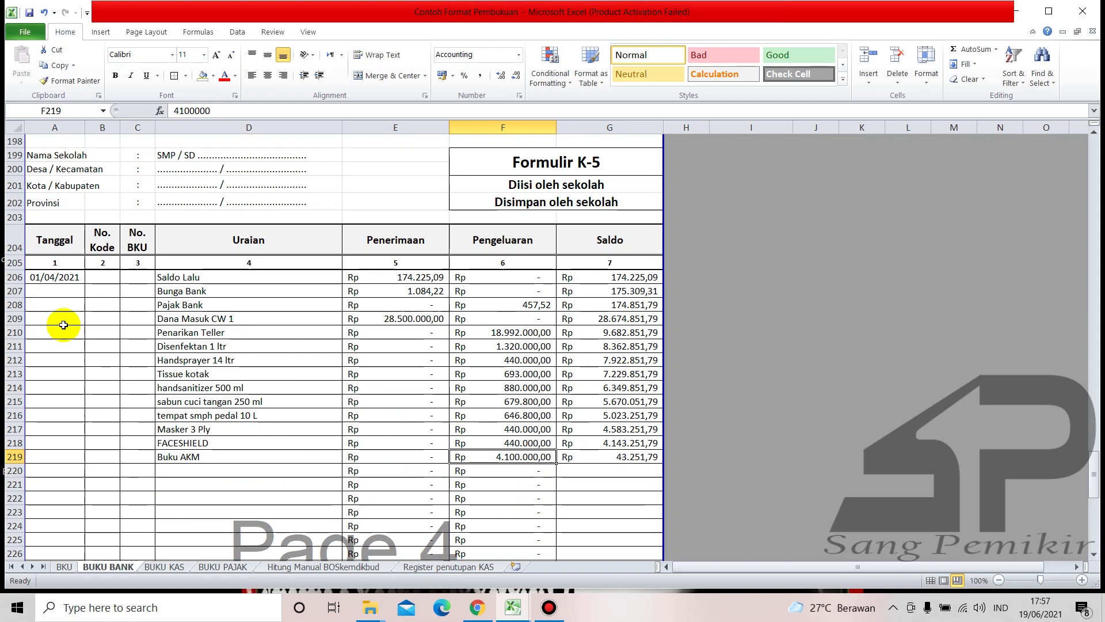
Select the blank Tanggal cells of the April BUKU BANK rows from Bunga Bank down to Buku AKM.
{"action": "left_click_drag", "start_coordinate": [64, 306], "coordinate": [59, 456]}
{"action": "left_click_drag", "start_coordinate": [60, 292], "coordinate": [65, 461]}
{"action": "left_click", "coordinate": [59, 481]}
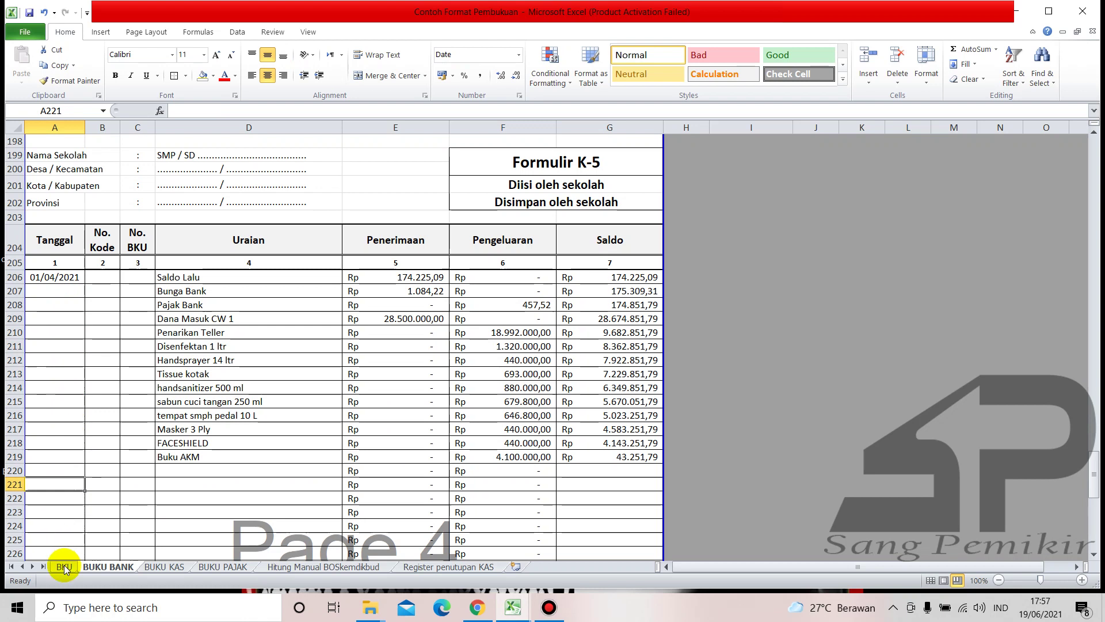
In the April section of the BUKU KAS sheet, clear the column H subtotals beside the January and February Air PDAM rows.
{"action": "left_click", "coordinate": [147, 567]}
{"action": "scroll", "coordinate": [217, 454], "scroll_direction": "down", "scroll_amount": 8}
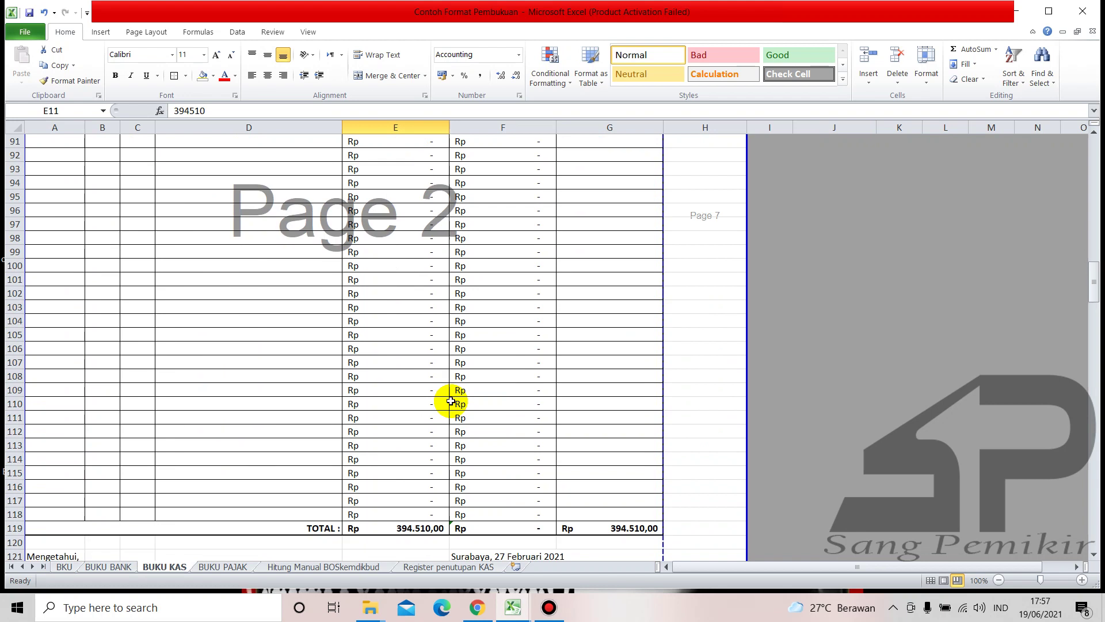
{"action": "scroll", "coordinate": [738, 417], "scroll_direction": "up", "scroll_amount": 15}
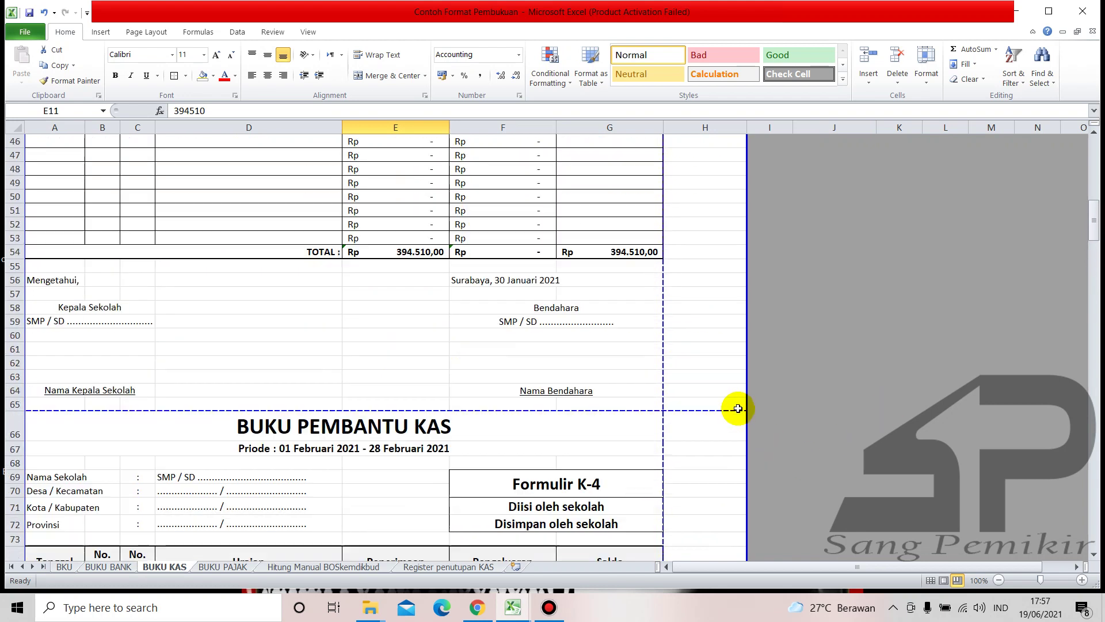
{"action": "scroll", "coordinate": [734, 408], "scroll_direction": "down", "scroll_amount": 20}
{"action": "scroll", "coordinate": [729, 407], "scroll_direction": "down", "scroll_amount": 20}
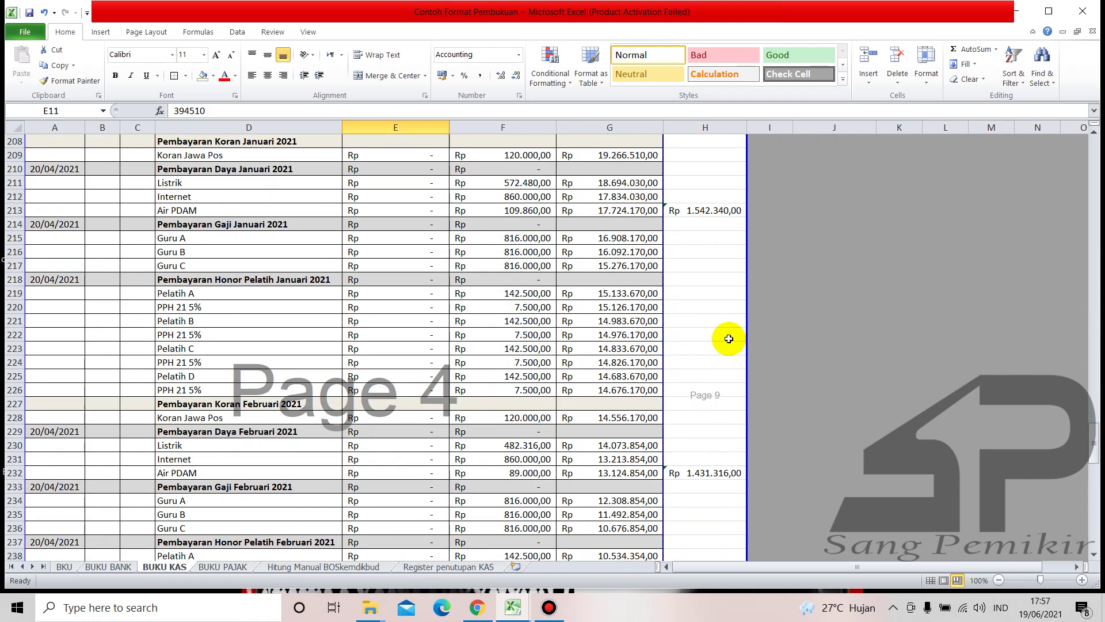
{"action": "left_click", "coordinate": [711, 215]}
{"action": "key", "text": "Delete"}
{"action": "key", "text": "Return"}
{"action": "left_click", "coordinate": [699, 473]}
{"action": "key", "text": "Delete"}
{"action": "key", "text": "Return"}
Clear the column H subtotals beside the March and April Air PDAM rows of BUKU KAS.
{"action": "scroll", "coordinate": [699, 495], "scroll_direction": "down", "scroll_amount": 7}
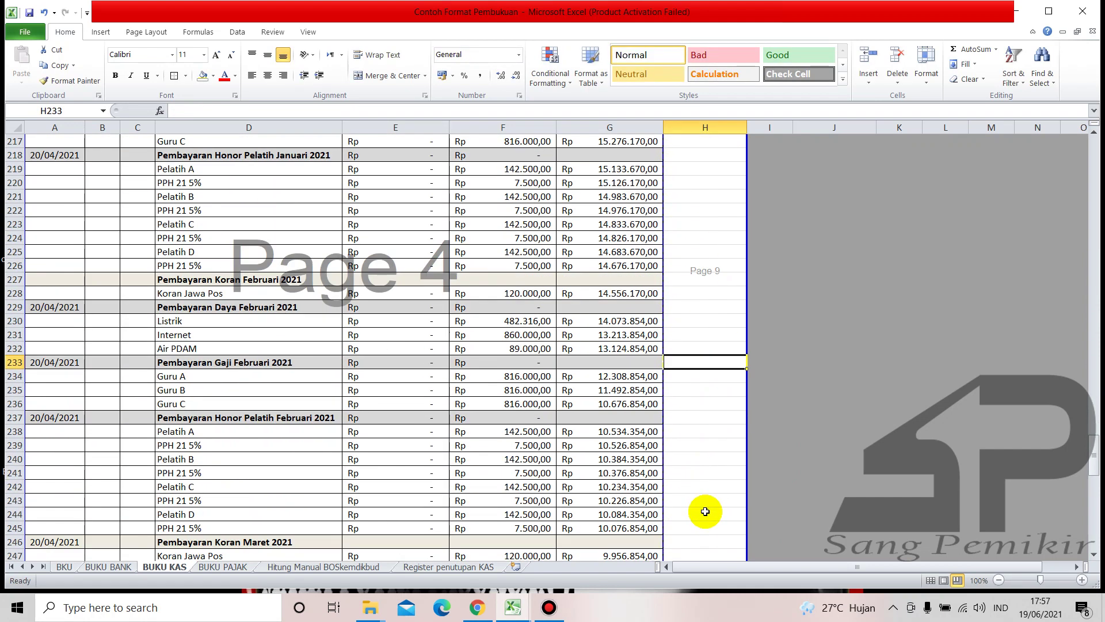
{"action": "left_click", "coordinate": [702, 442]}
{"action": "key", "text": "BackSpace"}
{"action": "key", "text": "Return"}
{"action": "scroll", "coordinate": [703, 476], "scroll_direction": "down", "scroll_amount": 4}
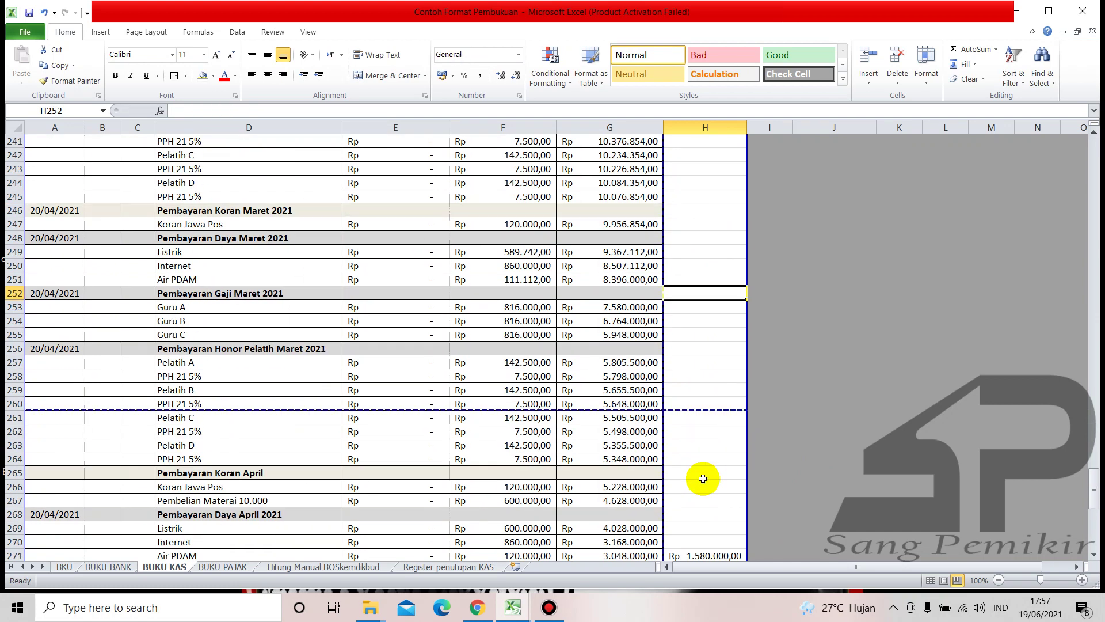
{"action": "left_click", "coordinate": [703, 554]}
{"action": "key", "text": "Delete"}
{"action": "key", "text": "Return"}
Clear the leftover column H amount beside the Guru B row of Pembayaran Gaji April 2021.
{"action": "scroll", "coordinate": [715, 480], "scroll_direction": "down", "scroll_amount": 10}
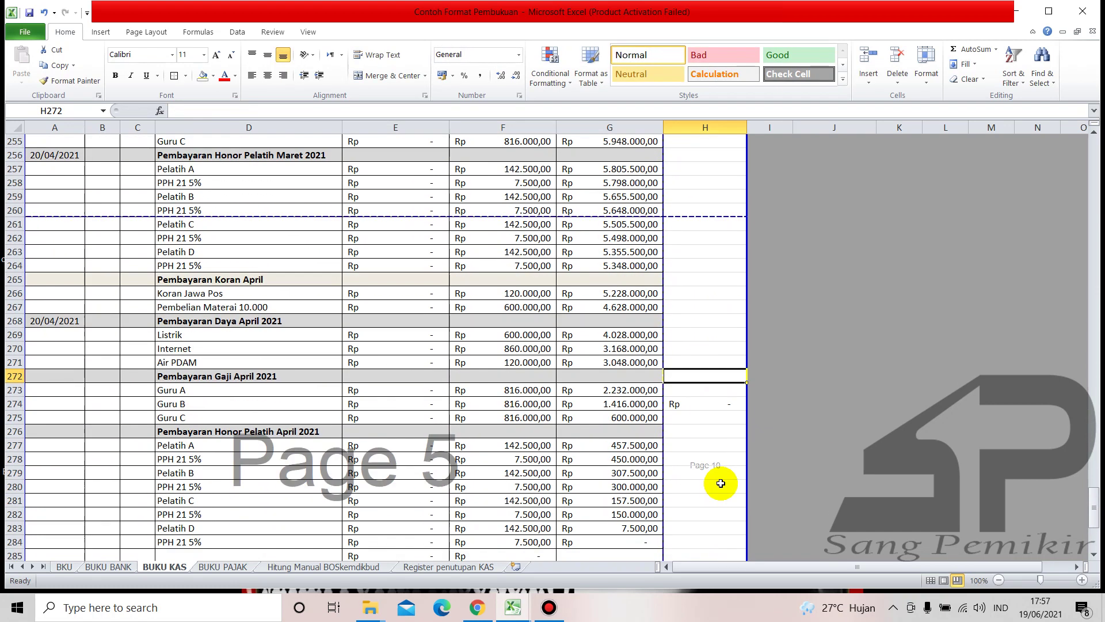
{"action": "scroll", "coordinate": [720, 476], "scroll_direction": "up", "scroll_amount": 6}
{"action": "scroll", "coordinate": [720, 471], "scroll_direction": "up", "scroll_amount": 1}
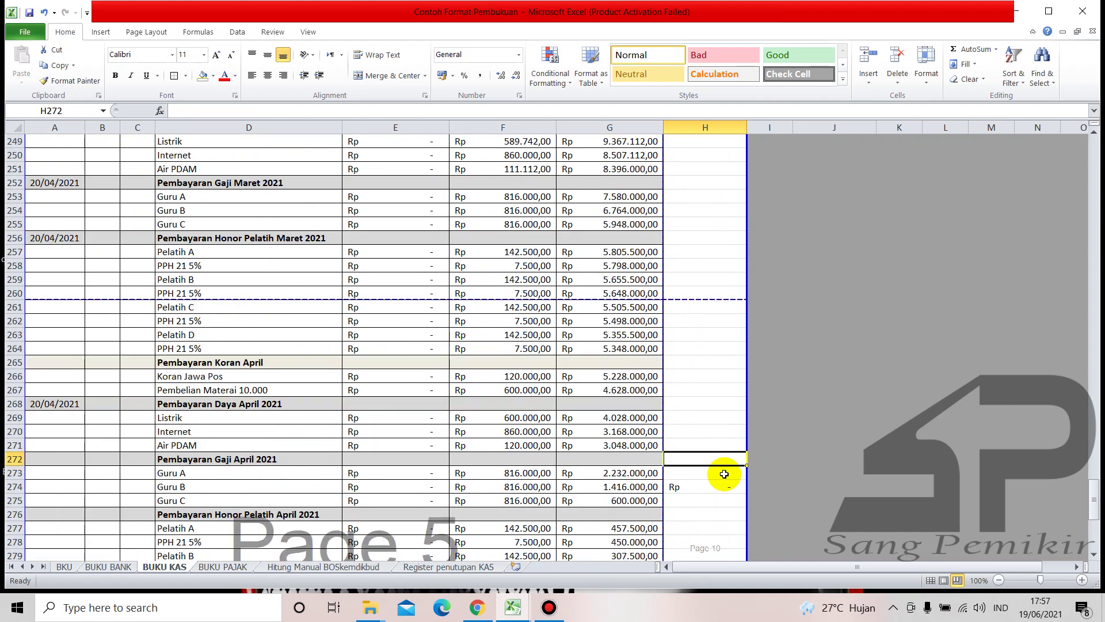
{"action": "left_click", "coordinate": [705, 445]}
{"action": "key", "text": "Delete"}
{"action": "key", "text": "Return"}
{"action": "left_click", "coordinate": [808, 418]}
Return to the start of the April BUKU KAS section and examine the Penarikan Teller row's Penerimaan amount and Saldo formula.
{"action": "scroll", "coordinate": [453, 396], "scroll_direction": "up", "scroll_amount": 13}
{"action": "scroll", "coordinate": [452, 397], "scroll_direction": "up", "scroll_amount": 5}
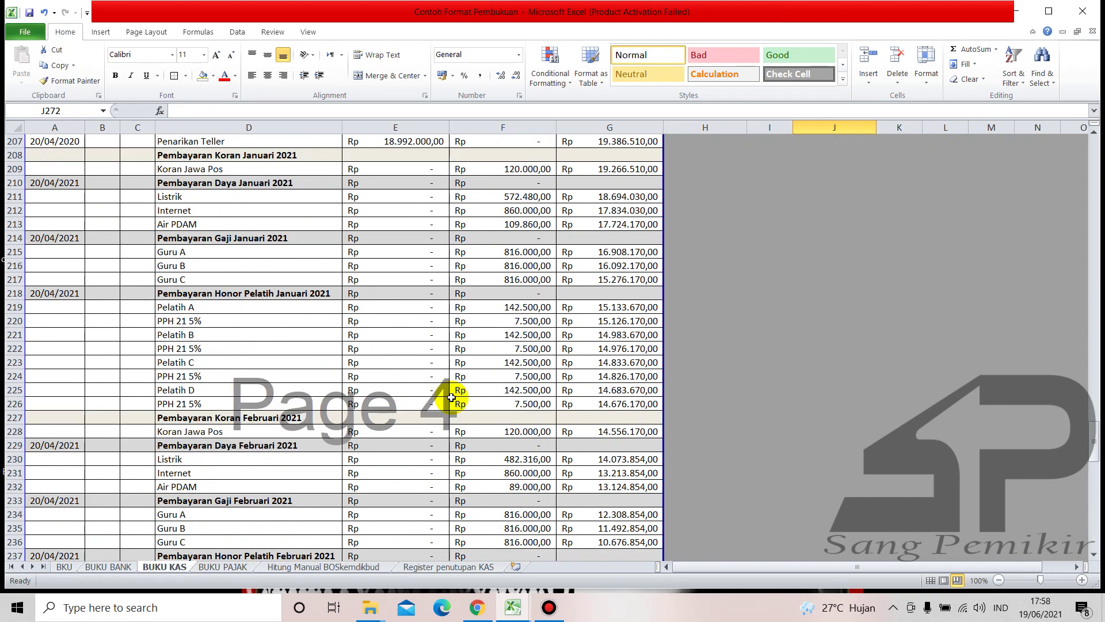
{"action": "scroll", "coordinate": [244, 372], "scroll_direction": "down", "scroll_amount": 2}
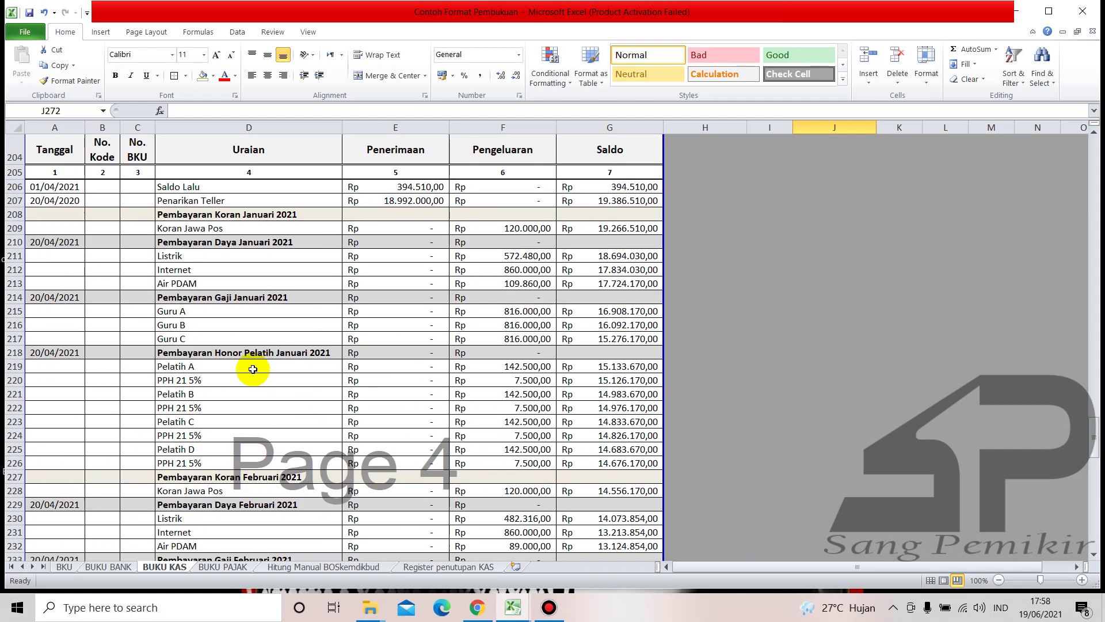
{"action": "left_click", "coordinate": [413, 200]}
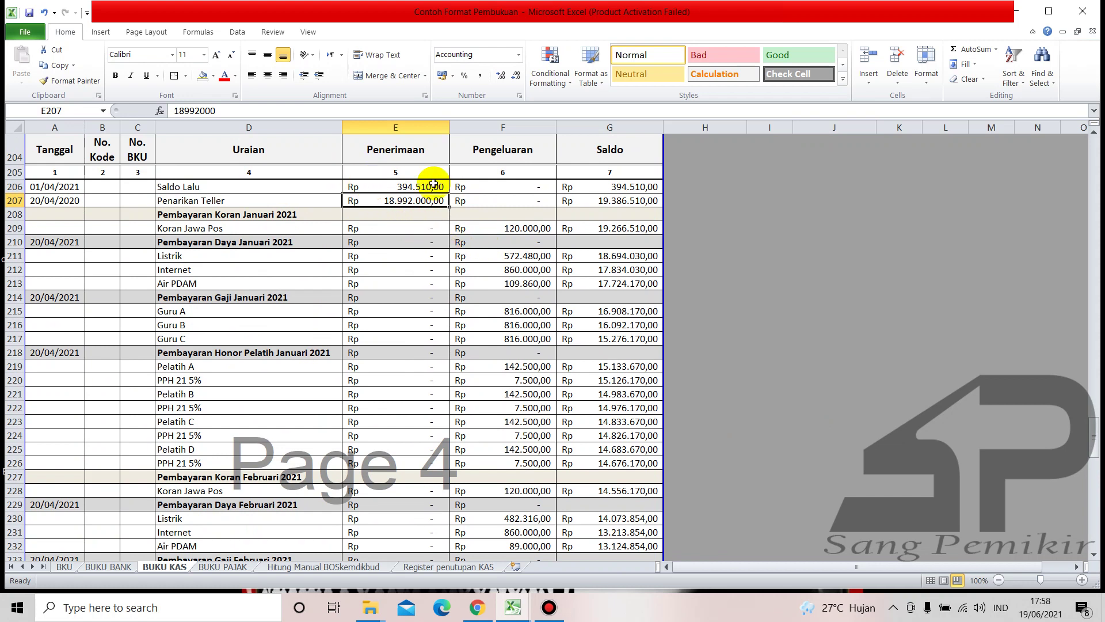
{"action": "left_click", "coordinate": [602, 201]}
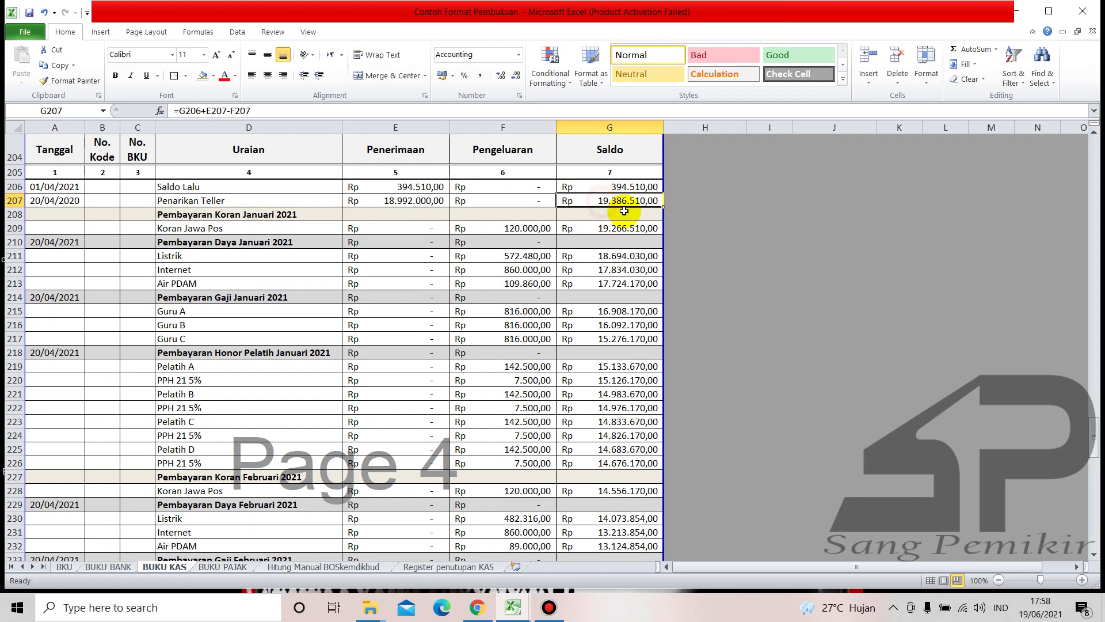
{"action": "left_click", "coordinate": [763, 213]}
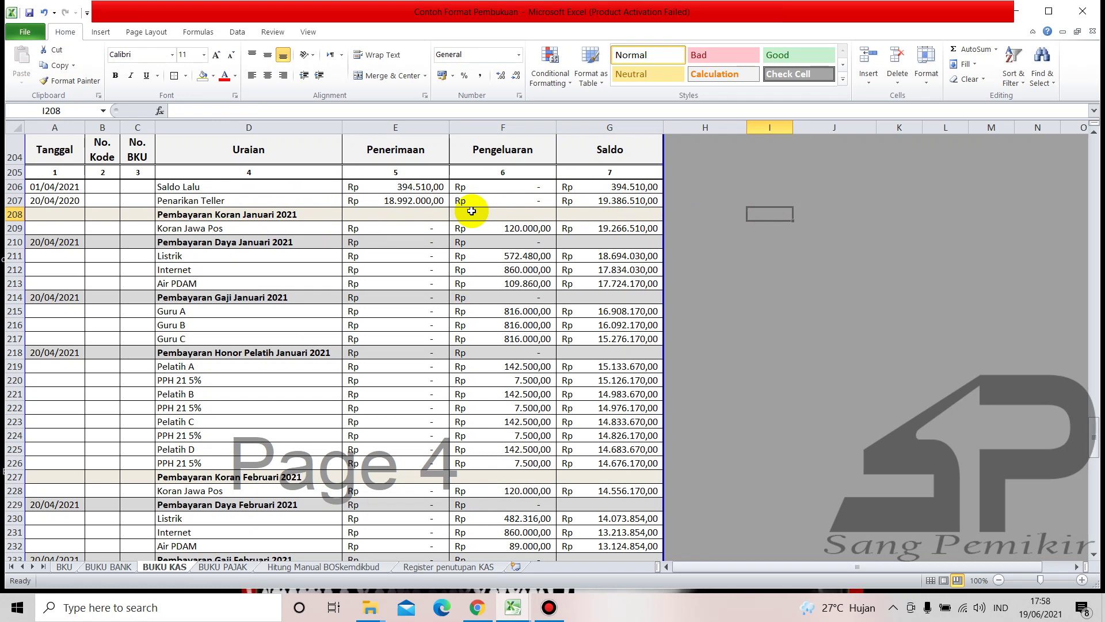
{"action": "scroll", "coordinate": [344, 327], "scroll_direction": "up", "scroll_amount": 2}
{"action": "scroll", "coordinate": [231, 334], "scroll_direction": "down", "scroll_amount": 2}
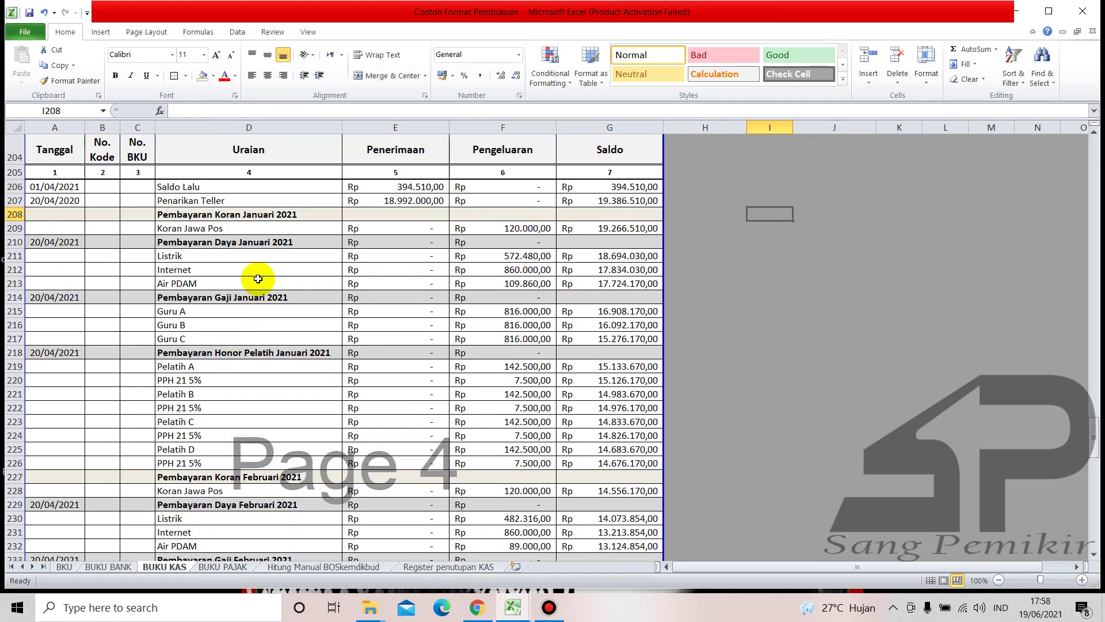
Review the January to March payment groups in the April BUKU KAS, including the Koran Januari and Daya Januari headings.
{"action": "left_click", "coordinate": [320, 268]}
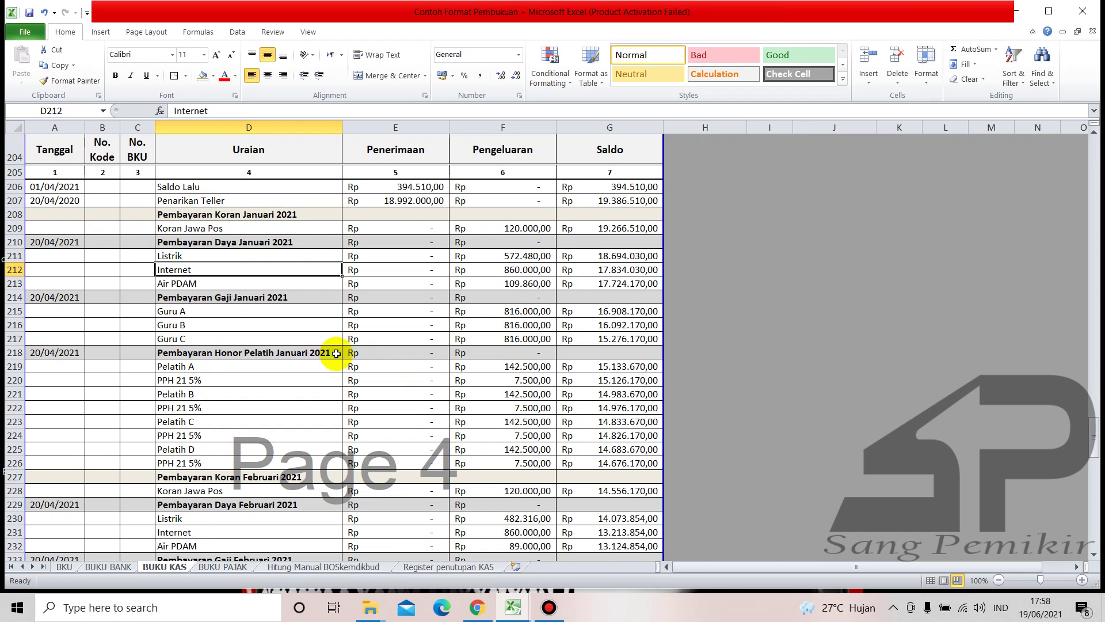
{"action": "scroll", "coordinate": [377, 276], "scroll_direction": "down", "scroll_amount": 5}
{"action": "scroll", "coordinate": [254, 346], "scroll_direction": "down", "scroll_amount": 4}
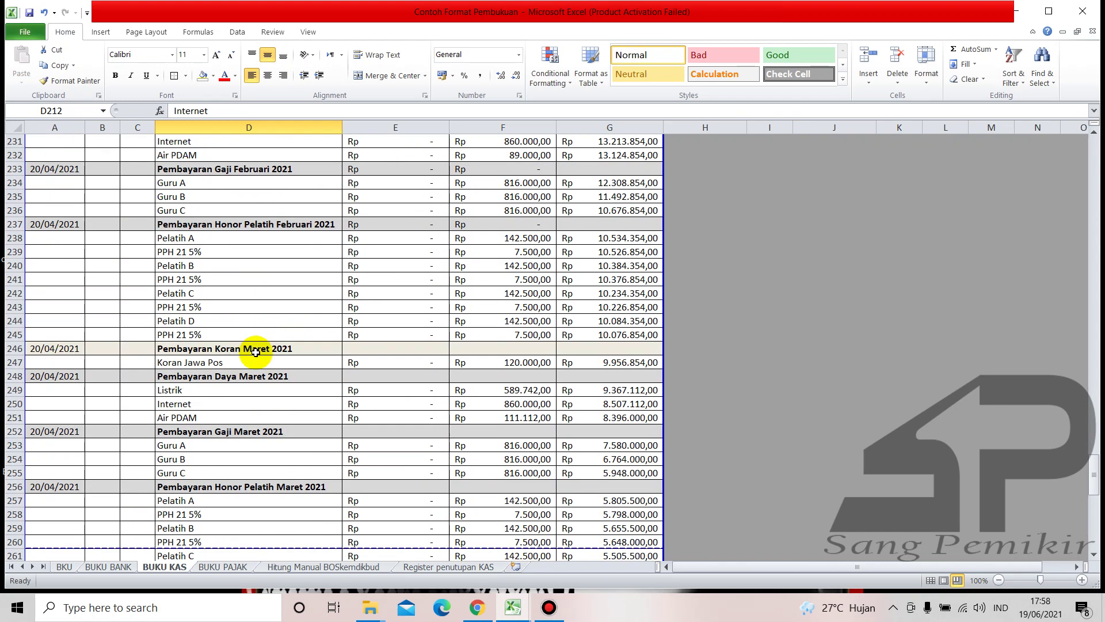
{"action": "scroll", "coordinate": [259, 365], "scroll_direction": "up", "scroll_amount": 8}
{"action": "scroll", "coordinate": [330, 324], "scroll_direction": "up", "scroll_amount": 3}
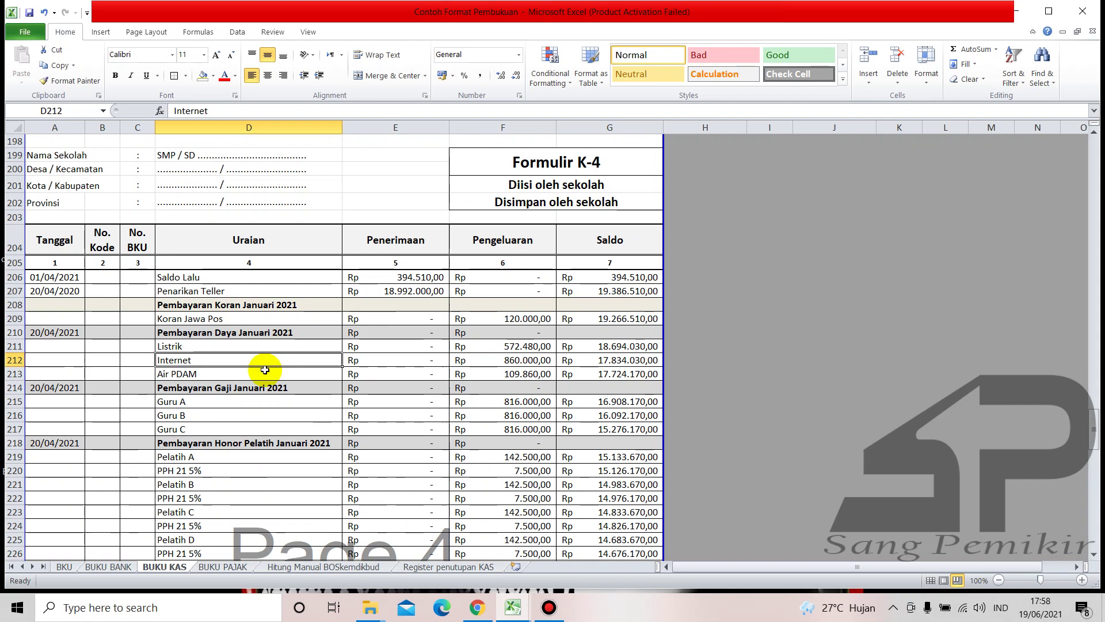
{"action": "left_click", "coordinate": [227, 303]}
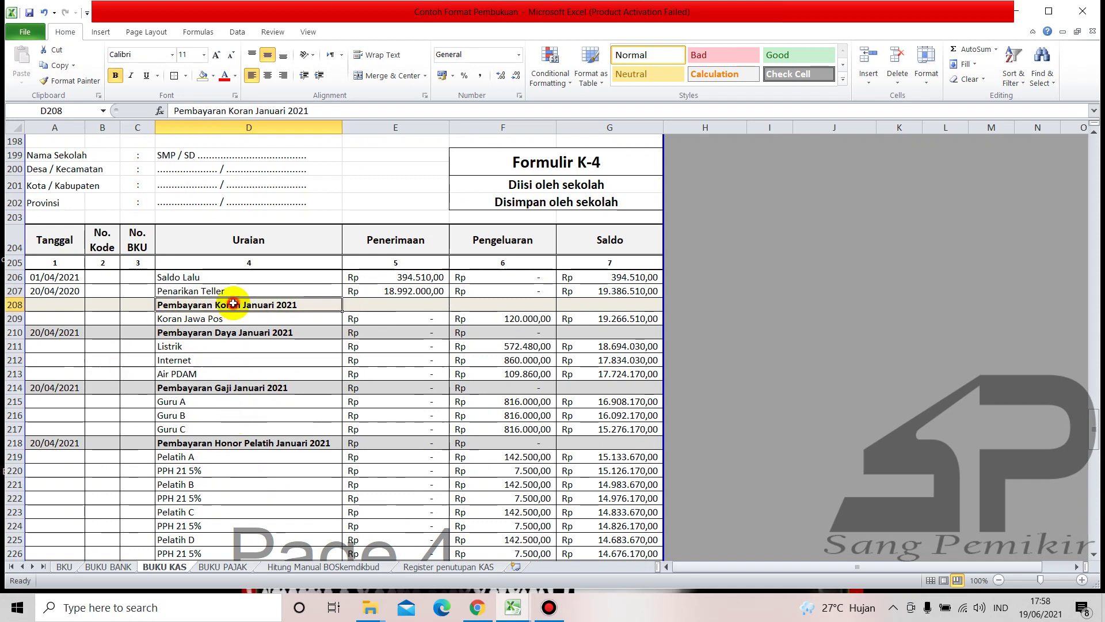
{"action": "left_click", "coordinate": [301, 333]}
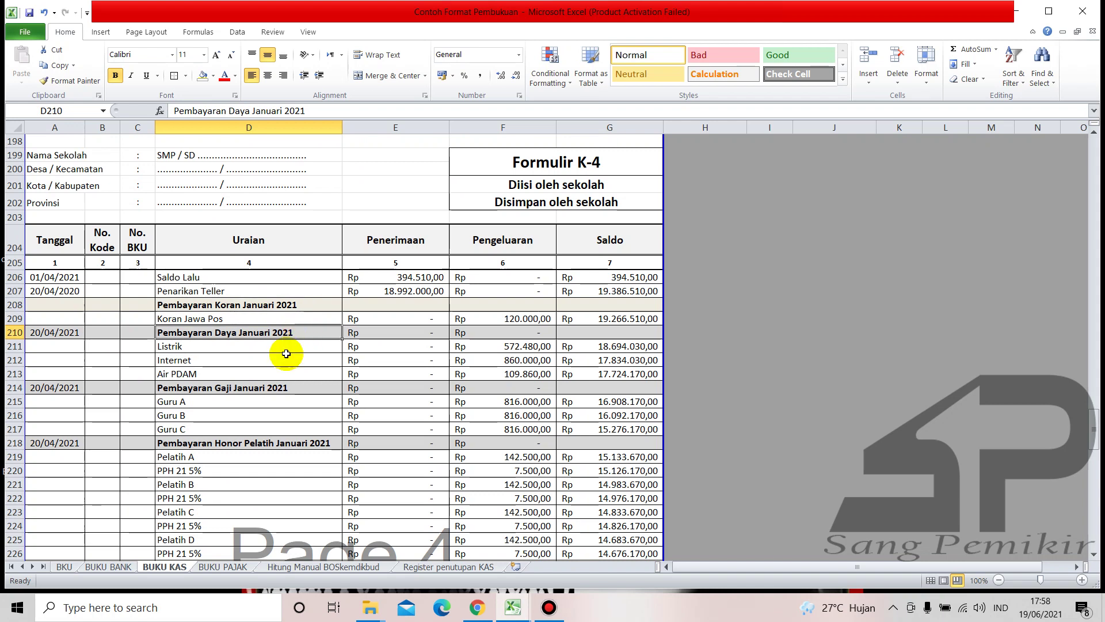
Point out the blank No. BKU cells beside the January Listrik, Internet and Air PDAM rows.
{"action": "left_click", "coordinate": [130, 303]}
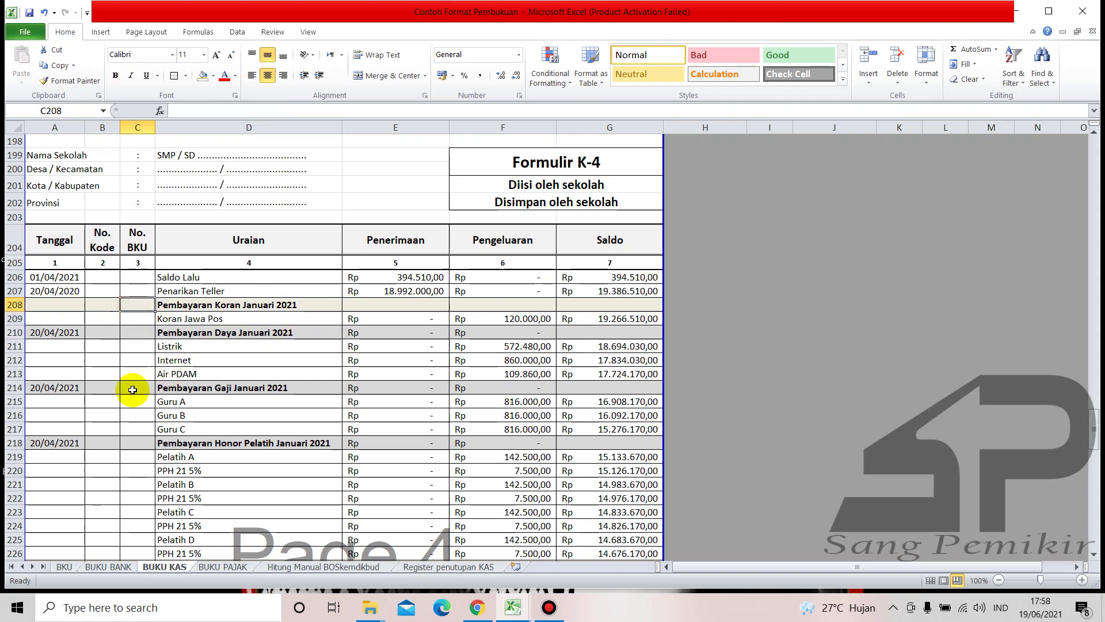
{"action": "left_click_drag", "start_coordinate": [140, 341], "coordinate": [137, 373]}
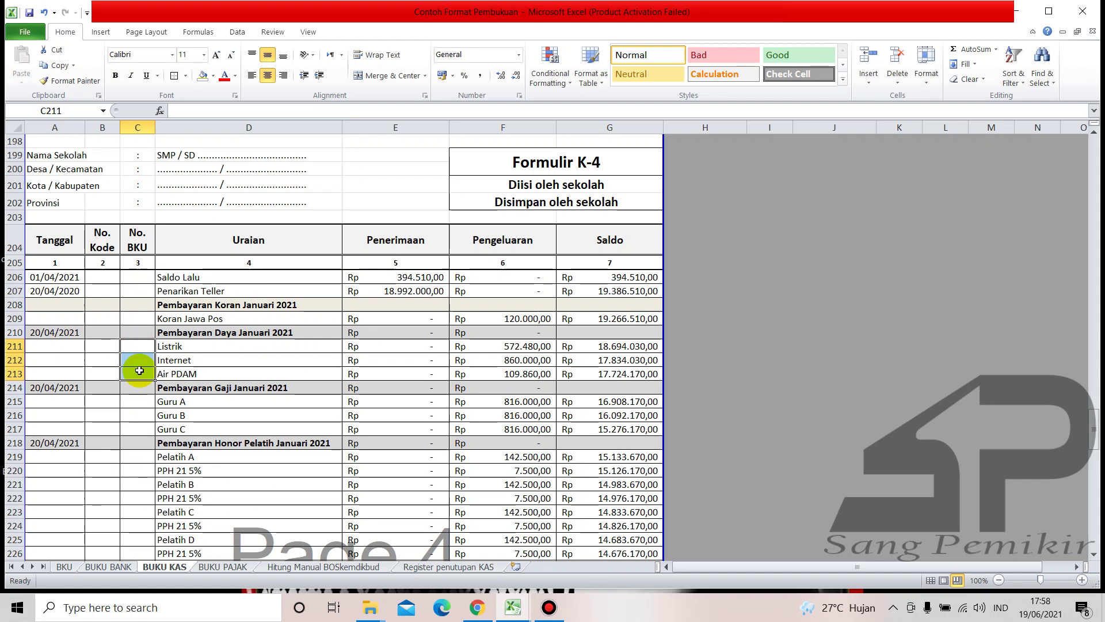
{"action": "left_click", "coordinate": [202, 346]}
{"action": "left_click", "coordinate": [206, 361]}
{"action": "left_click", "coordinate": [212, 373]}
{"action": "left_click_drag", "start_coordinate": [137, 351], "coordinate": [137, 373]}
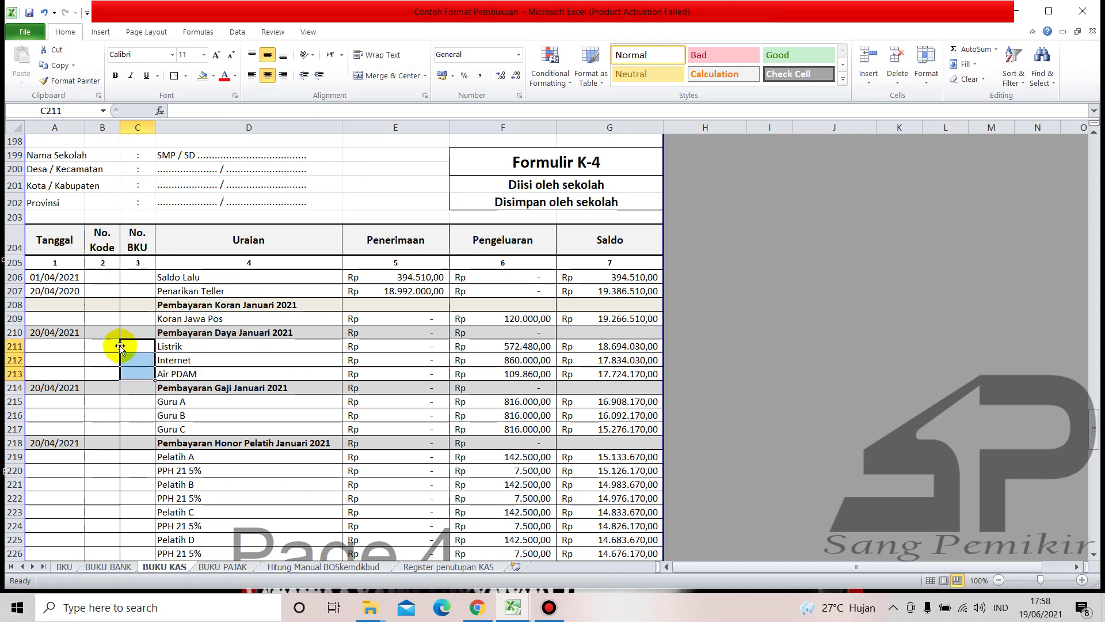
{"action": "left_click", "coordinate": [121, 346]}
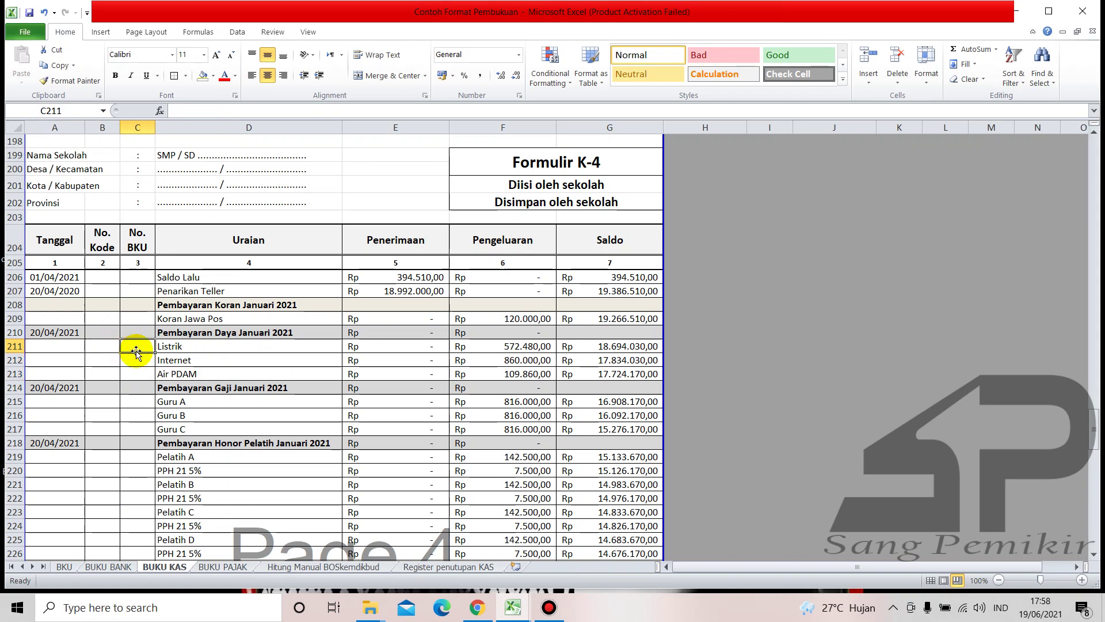
Examine the Guru A row of Pembayaran Gaji Januari 2021 and Pelatih A's Pengeluaran amount under Honor Pelatih Januari.
{"action": "scroll", "coordinate": [239, 350], "scroll_direction": "down", "scroll_amount": 1}
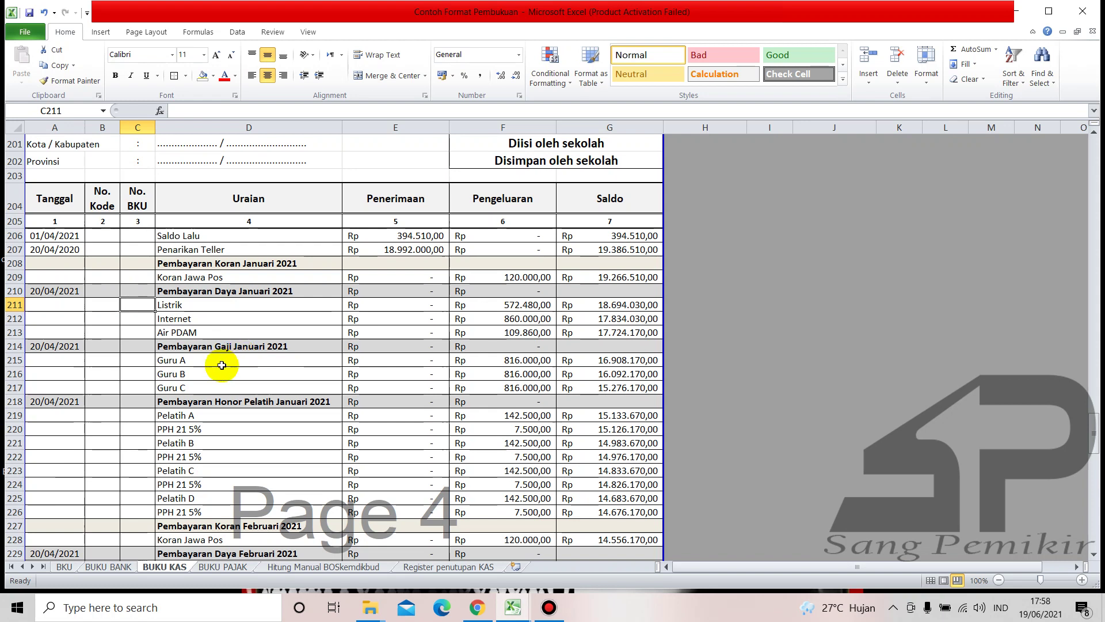
{"action": "left_click", "coordinate": [222, 364]}
{"action": "scroll", "coordinate": [228, 362], "scroll_direction": "up", "scroll_amount": 1}
{"action": "scroll", "coordinate": [210, 360], "scroll_direction": "down", "scroll_amount": 1}
{"action": "scroll", "coordinate": [300, 365], "scroll_direction": "down", "scroll_amount": 2}
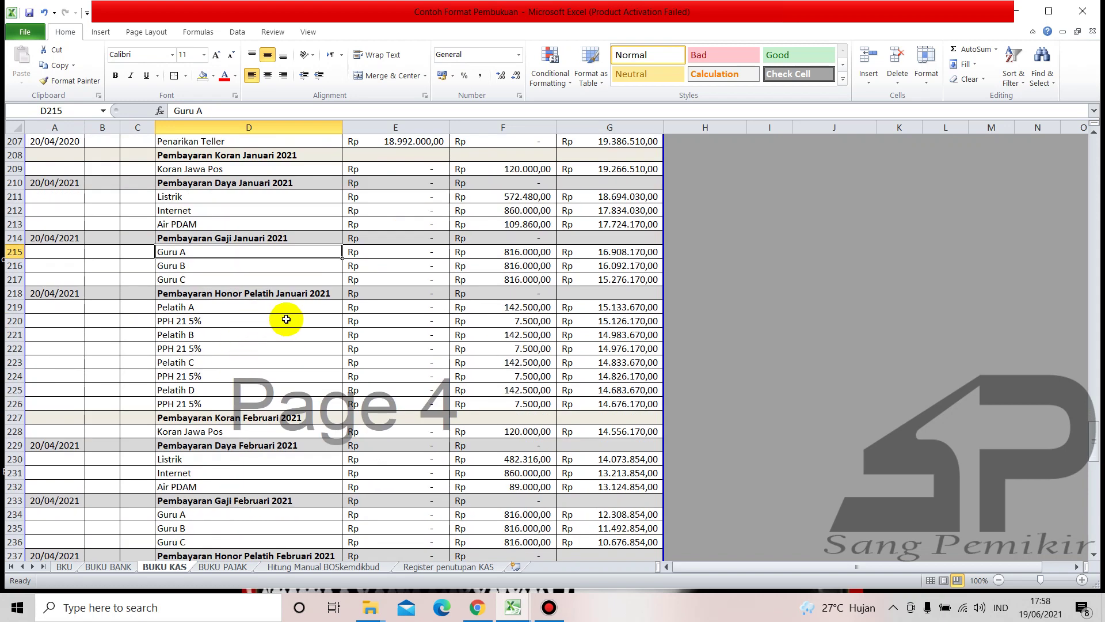
{"action": "scroll", "coordinate": [259, 318], "scroll_direction": "down", "scroll_amount": 1}
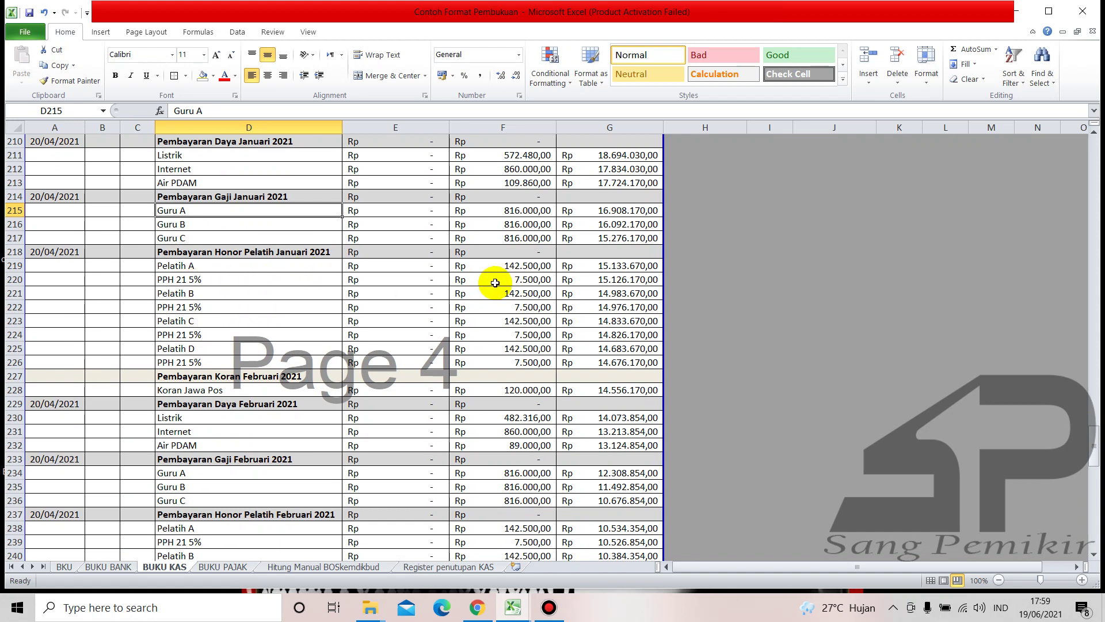
{"action": "left_click", "coordinate": [790, 281]}
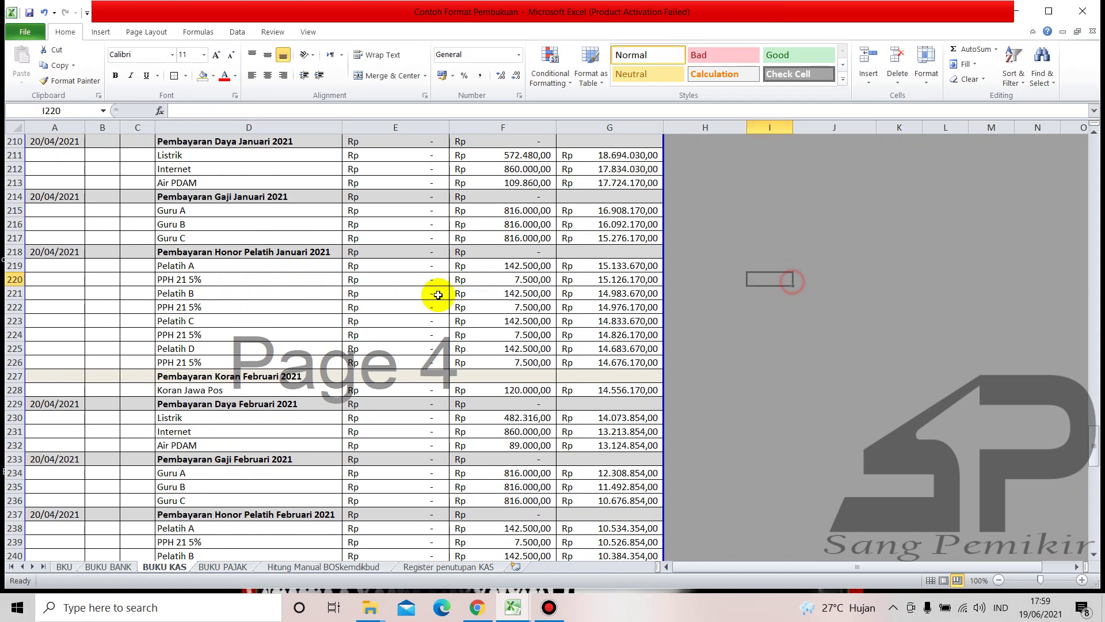
{"action": "left_click", "coordinate": [500, 267]}
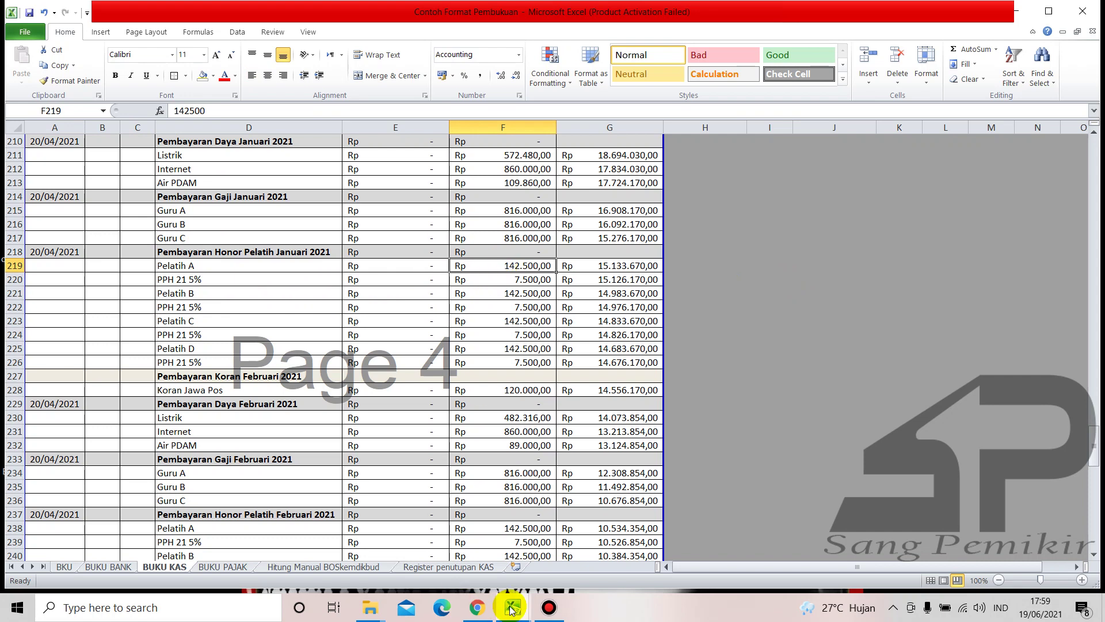
Switch to the Contoh Pembelian workbook and examine Pelatih A's Total harga/bln and PPH 21 formulas in the Honor pelatih ekstra table.
{"action": "mouse_move", "coordinate": [512, 609]}
{"action": "left_click", "coordinate": [558, 544]}
{"action": "scroll", "coordinate": [586, 427], "scroll_direction": "down", "scroll_amount": 5}
{"action": "scroll", "coordinate": [586, 427], "scroll_direction": "down", "scroll_amount": 3}
{"action": "left_click", "coordinate": [544, 433]}
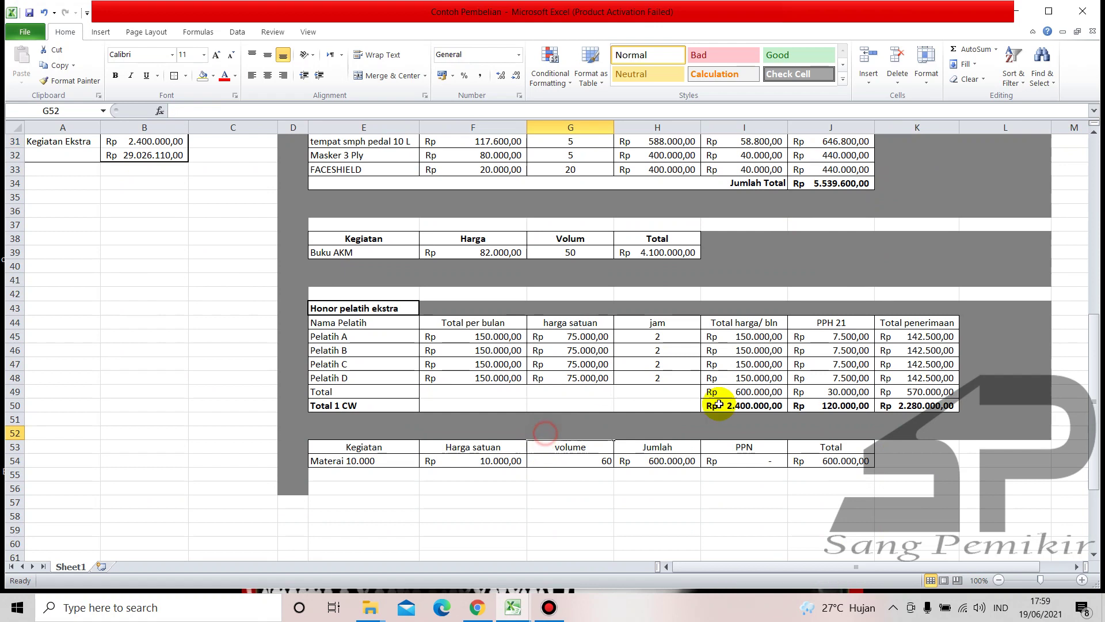
{"action": "left_click", "coordinate": [754, 336]}
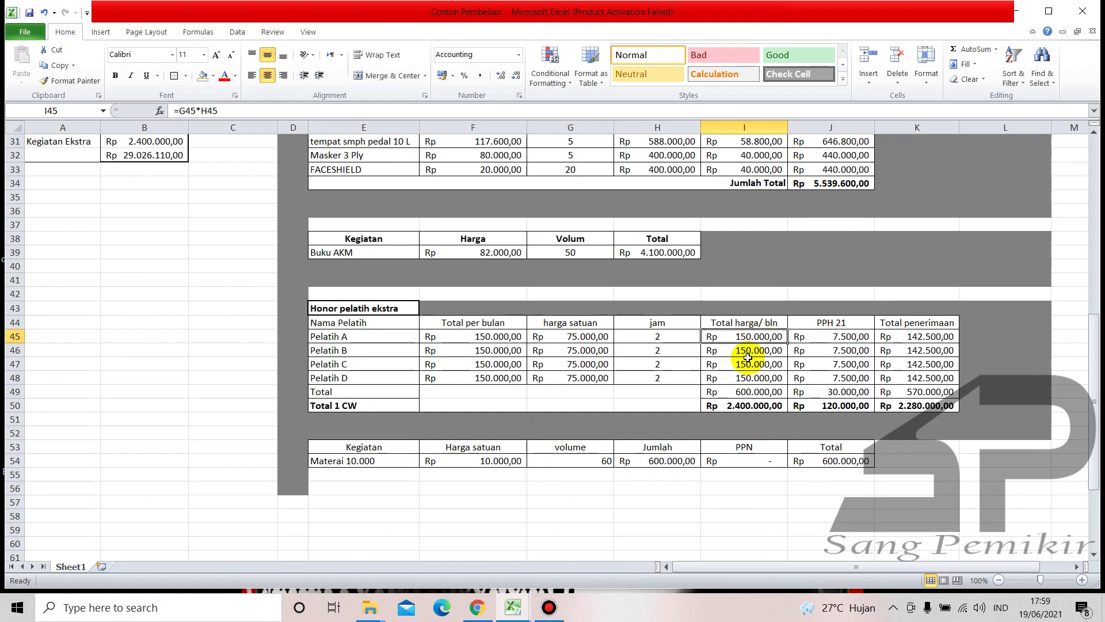
{"action": "left_click", "coordinate": [834, 336]}
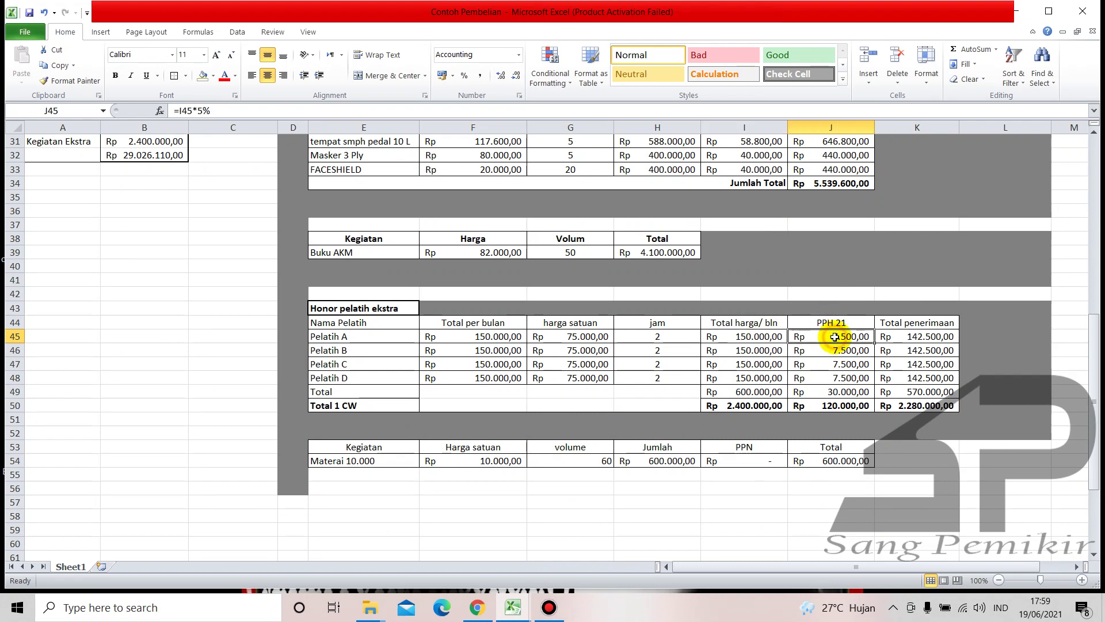
{"action": "left_click", "coordinate": [985, 336]}
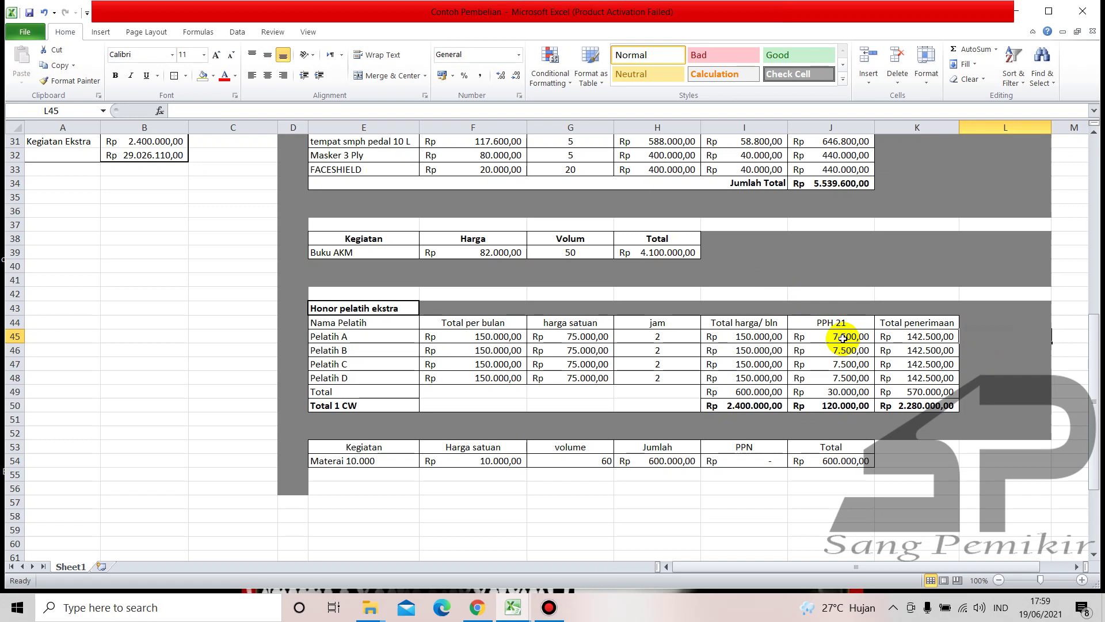
{"action": "left_click", "coordinate": [984, 351]}
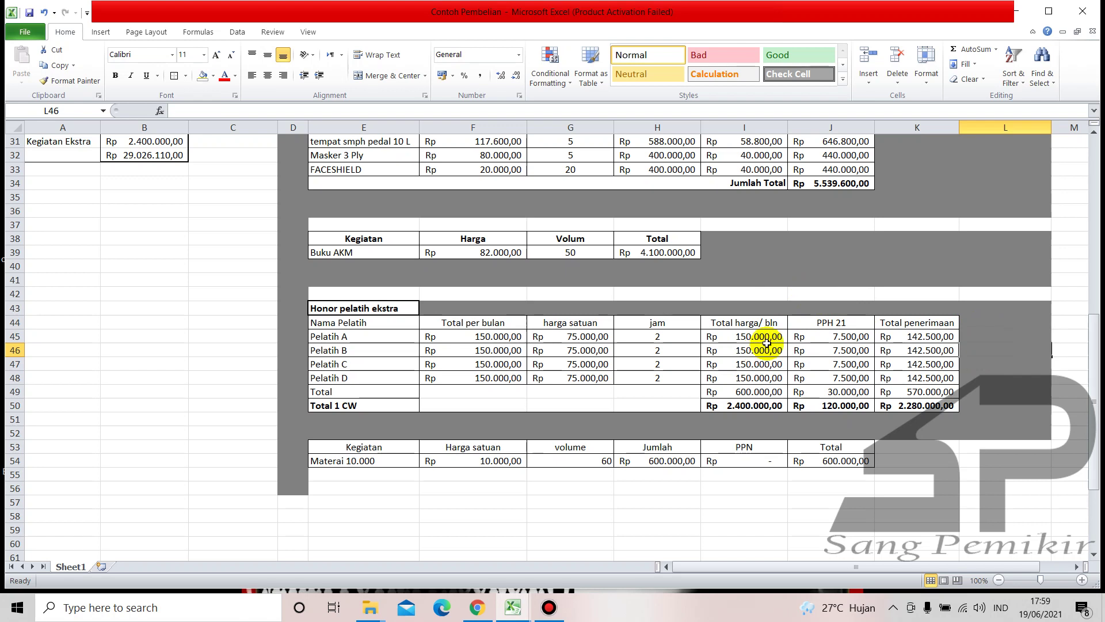
{"action": "left_click", "coordinate": [989, 334]}
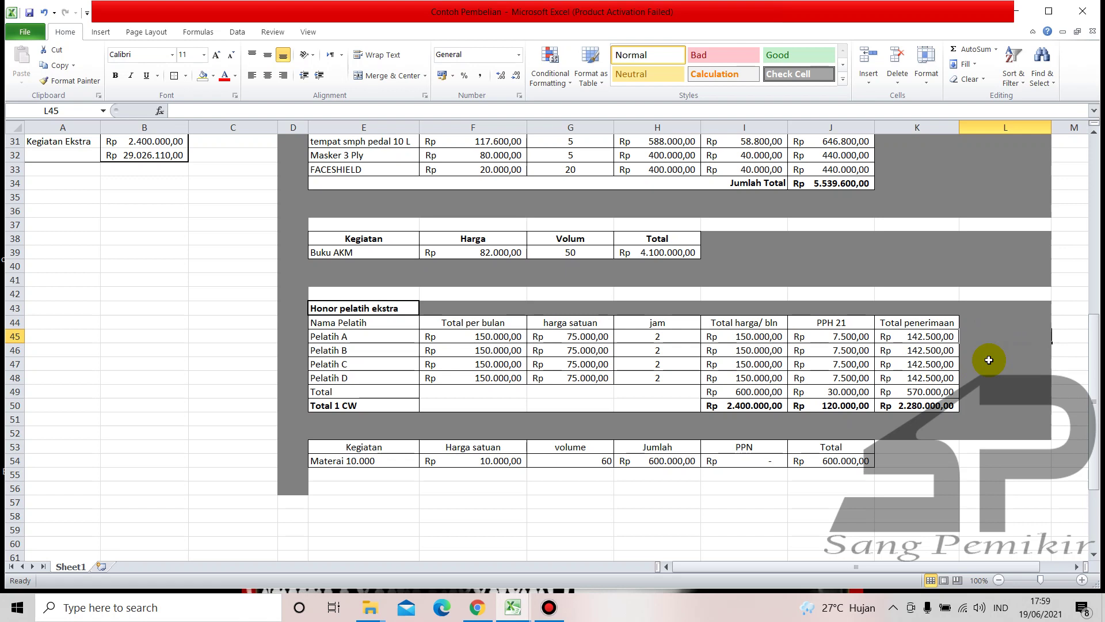
Go through the PPH 21 amounts of Pelatih A to Pelatih D and the Total row, returning to Pelatih A's.
{"action": "left_click", "coordinate": [829, 339]}
{"action": "left_click", "coordinate": [829, 350]}
{"action": "left_click", "coordinate": [829, 364]}
{"action": "left_click", "coordinate": [829, 375]}
{"action": "left_click", "coordinate": [818, 391]}
{"action": "left_click", "coordinate": [979, 366]}
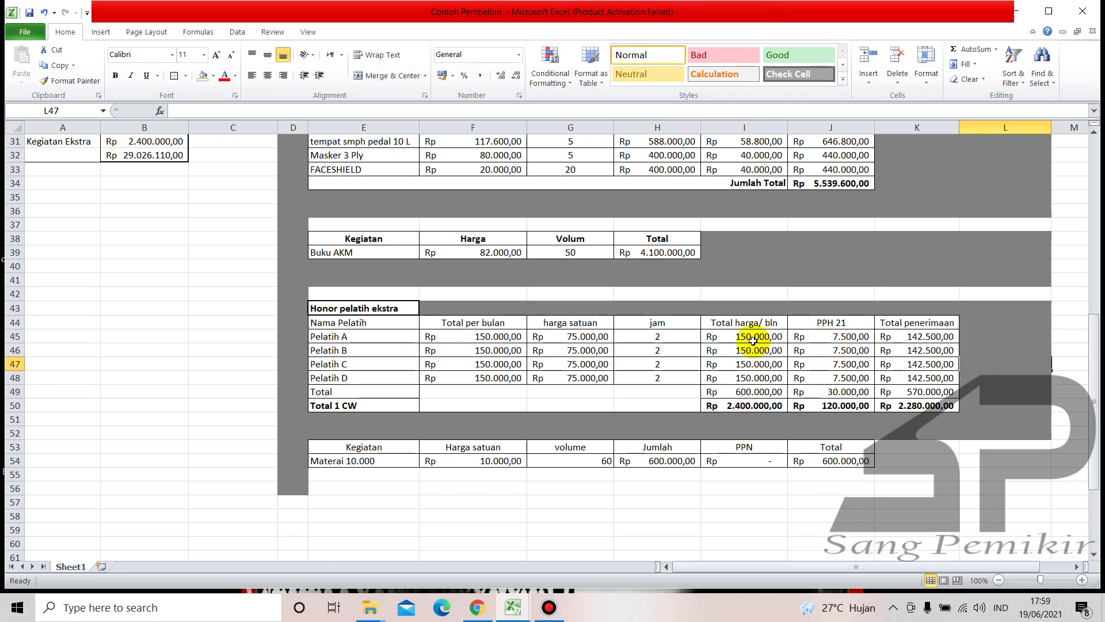
{"action": "left_click", "coordinate": [827, 336]}
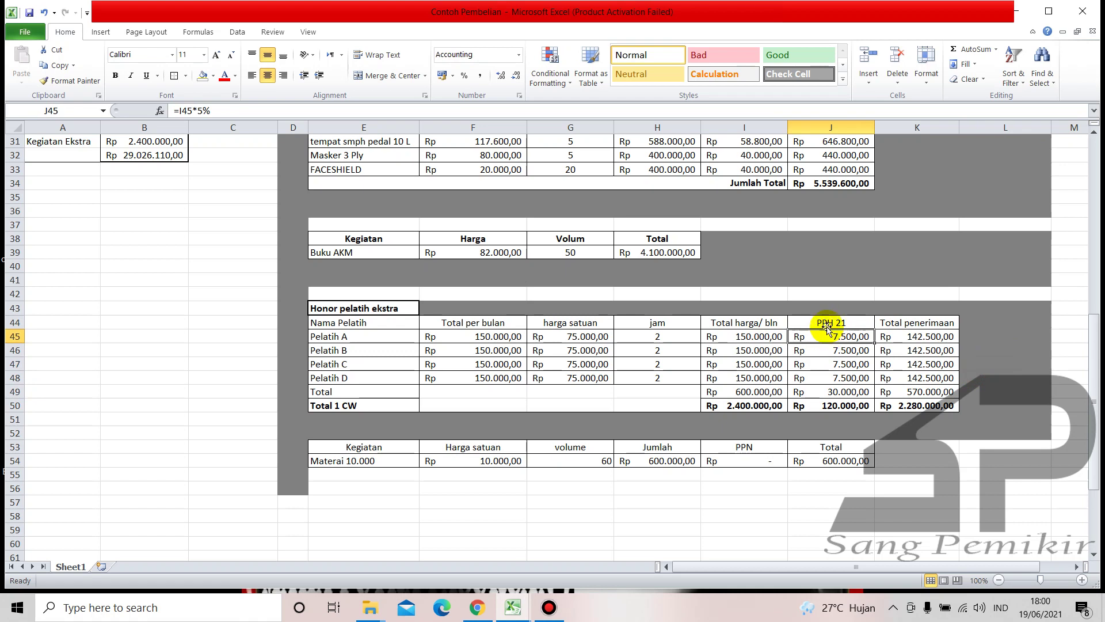
Examine Pelatih A's Total harga/bln, PPH 21 and Total penerimaan formulas in the Honor pelatih ekstra table.
{"action": "left_click", "coordinate": [768, 338]}
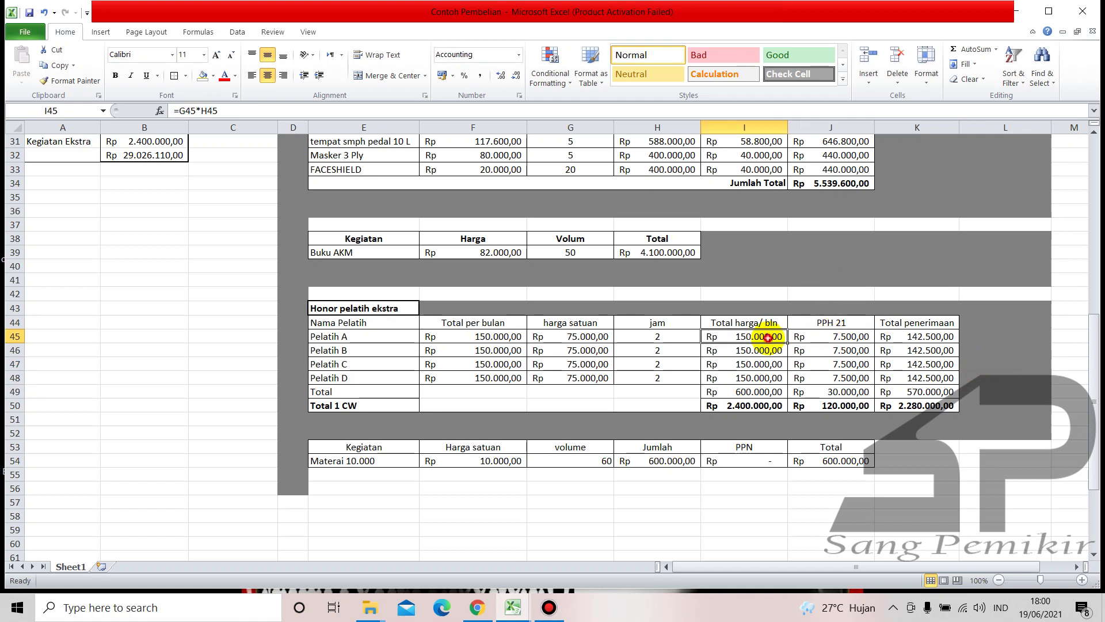
{"action": "left_click", "coordinate": [822, 339]}
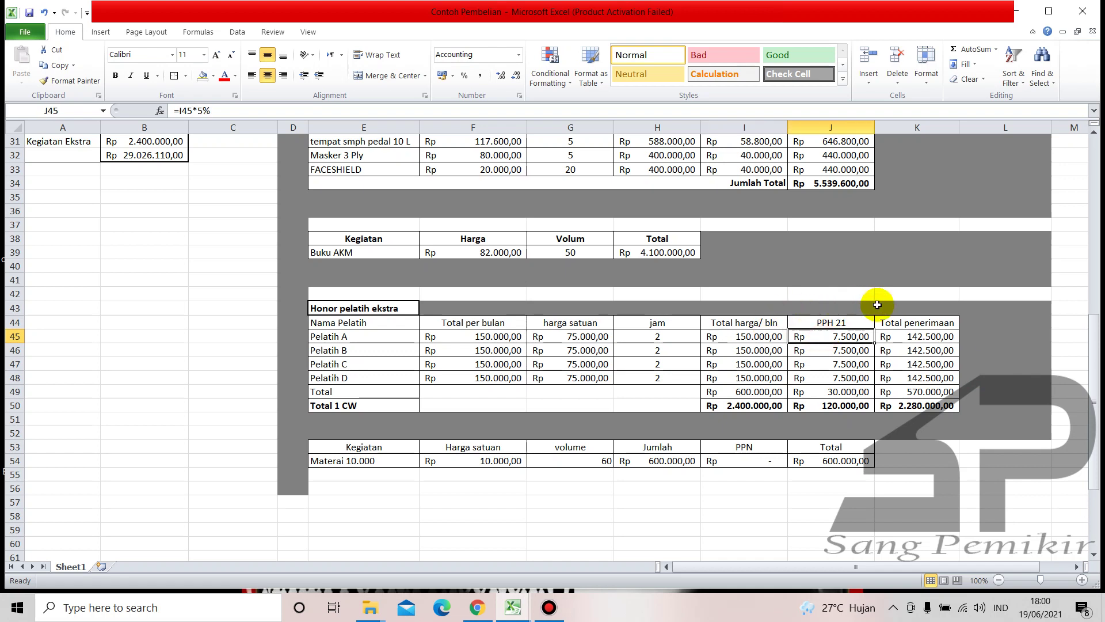
{"action": "left_click", "coordinate": [905, 336]}
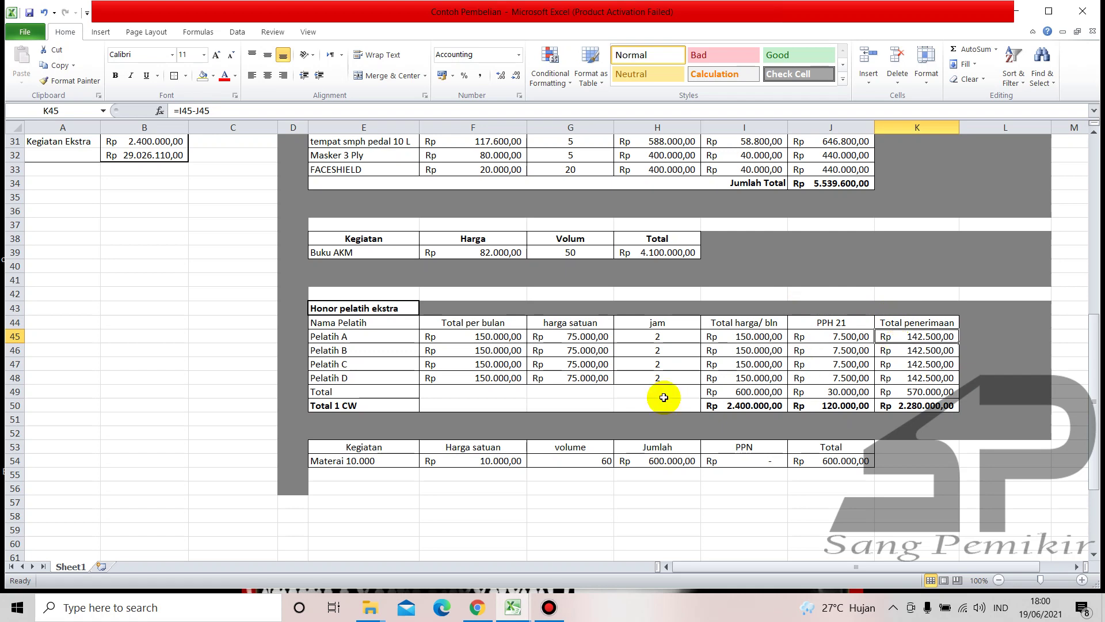
Switch to the Contoh Format Pembukuan workbook and examine Pelatih A's honorarium and PPH 21 5% rows for January and the February entries in BUKU KAS.
{"action": "mouse_move", "coordinate": [519, 612]}
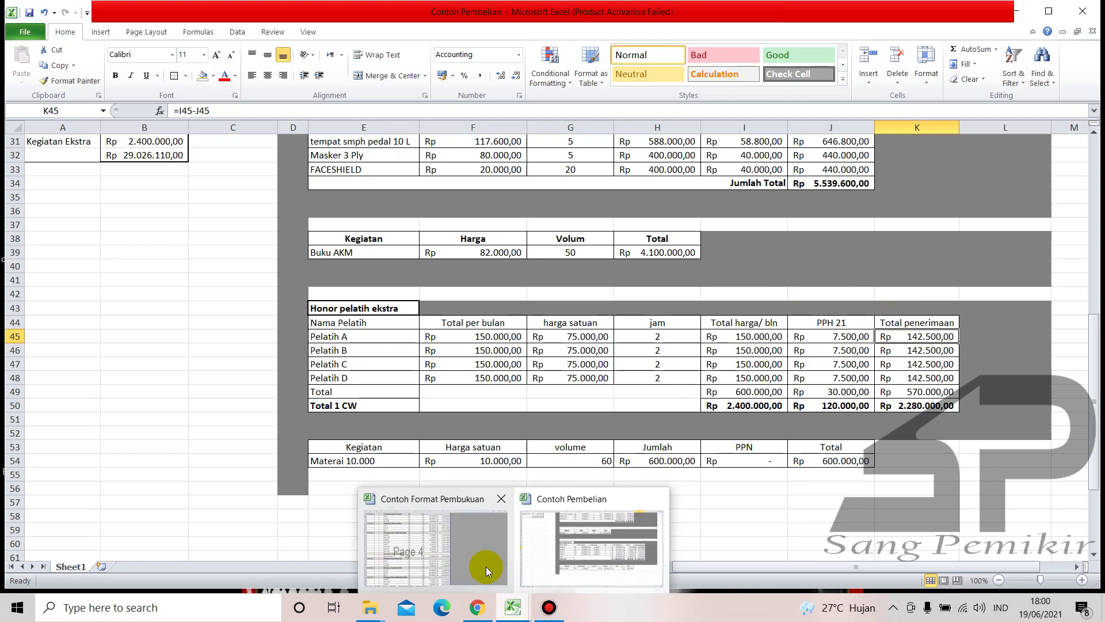
{"action": "left_click", "coordinate": [486, 556]}
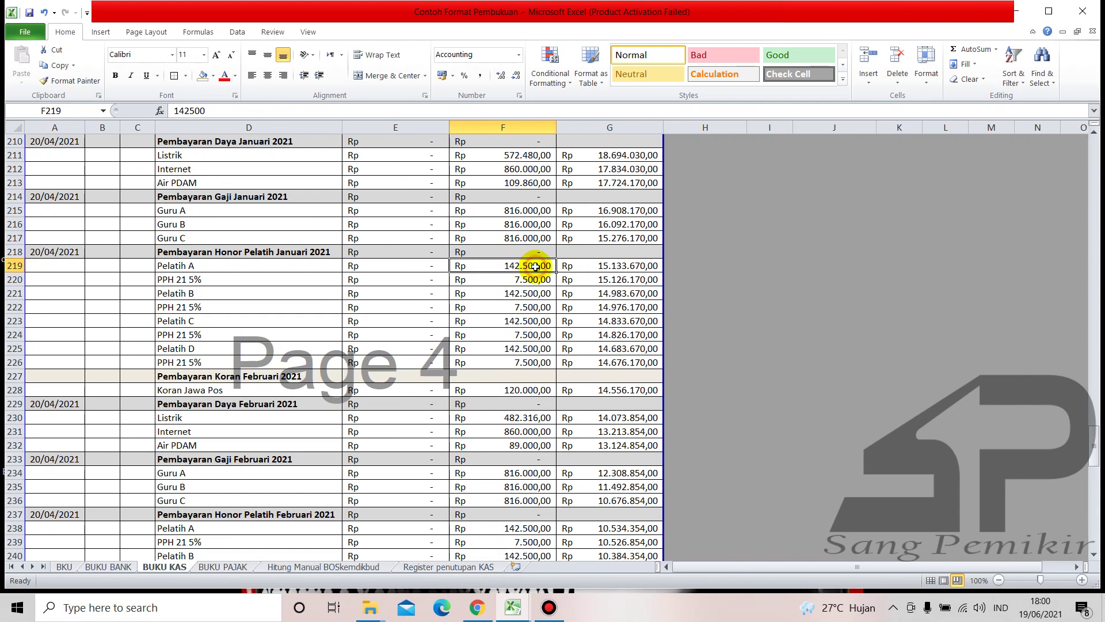
{"action": "left_click", "coordinate": [267, 279]}
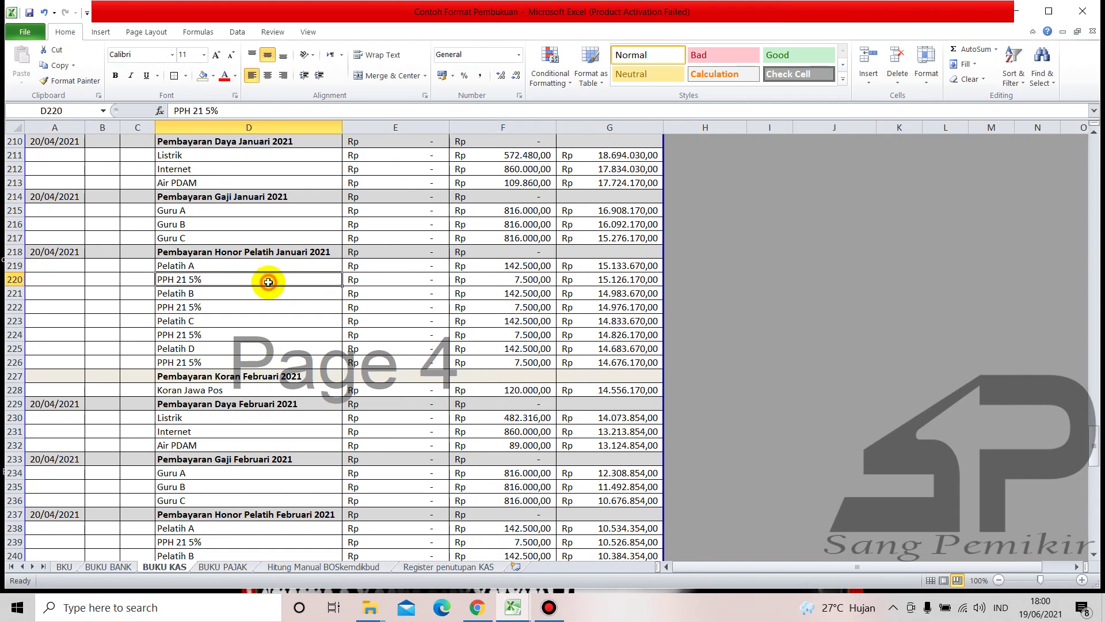
{"action": "left_click", "coordinate": [513, 281]}
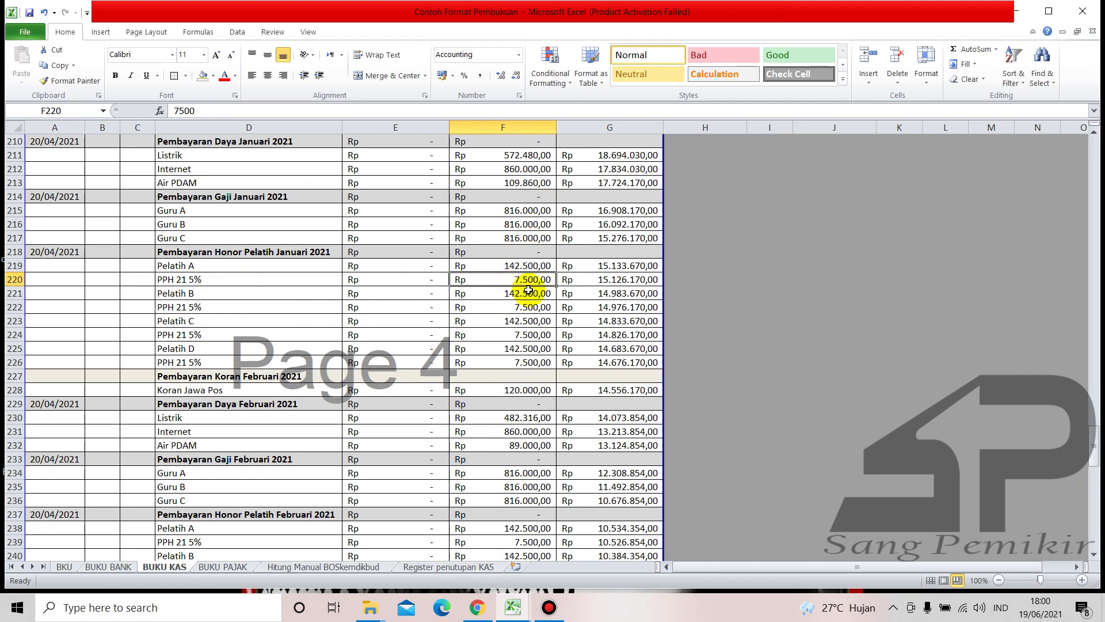
{"action": "left_click", "coordinate": [521, 265]}
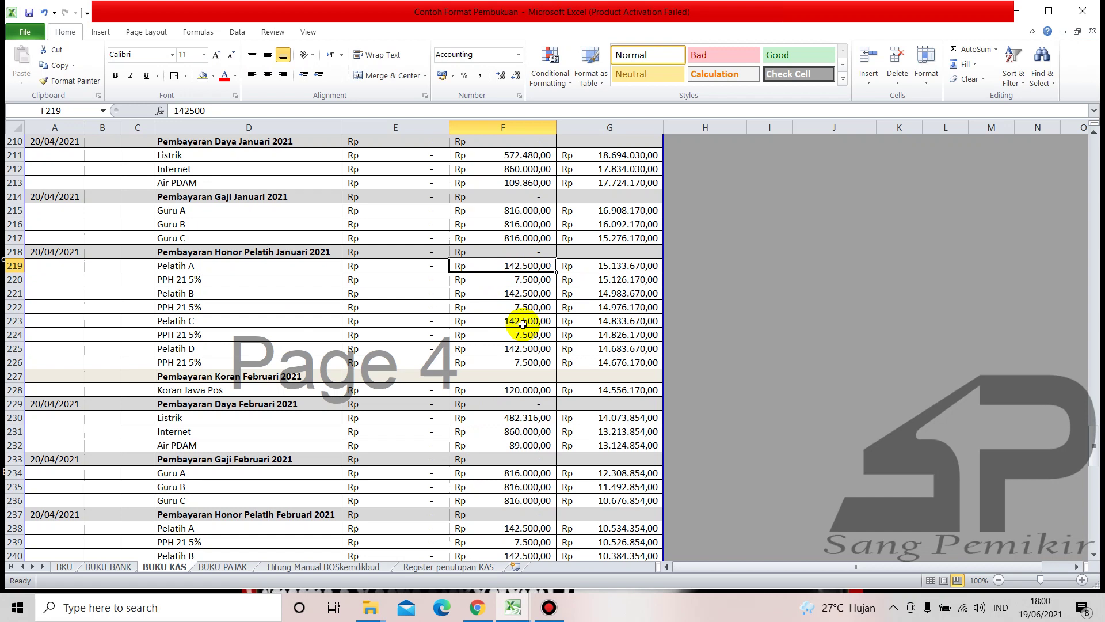
{"action": "scroll", "coordinate": [480, 367], "scroll_direction": "down", "scroll_amount": 1}
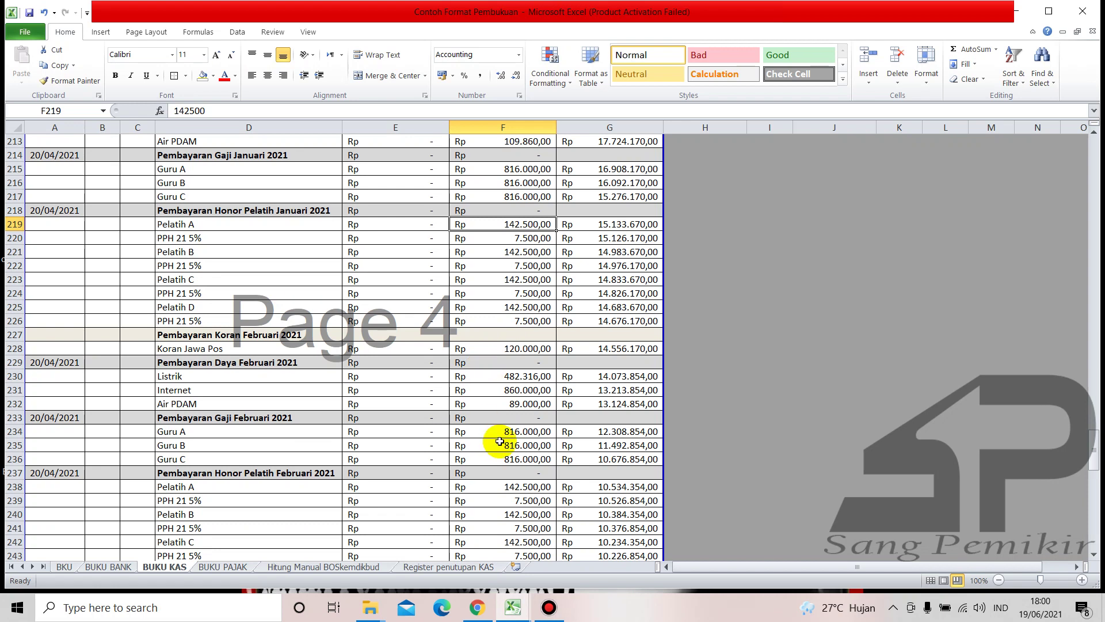
{"action": "scroll", "coordinate": [490, 403], "scroll_direction": "up", "scroll_amount": 2}
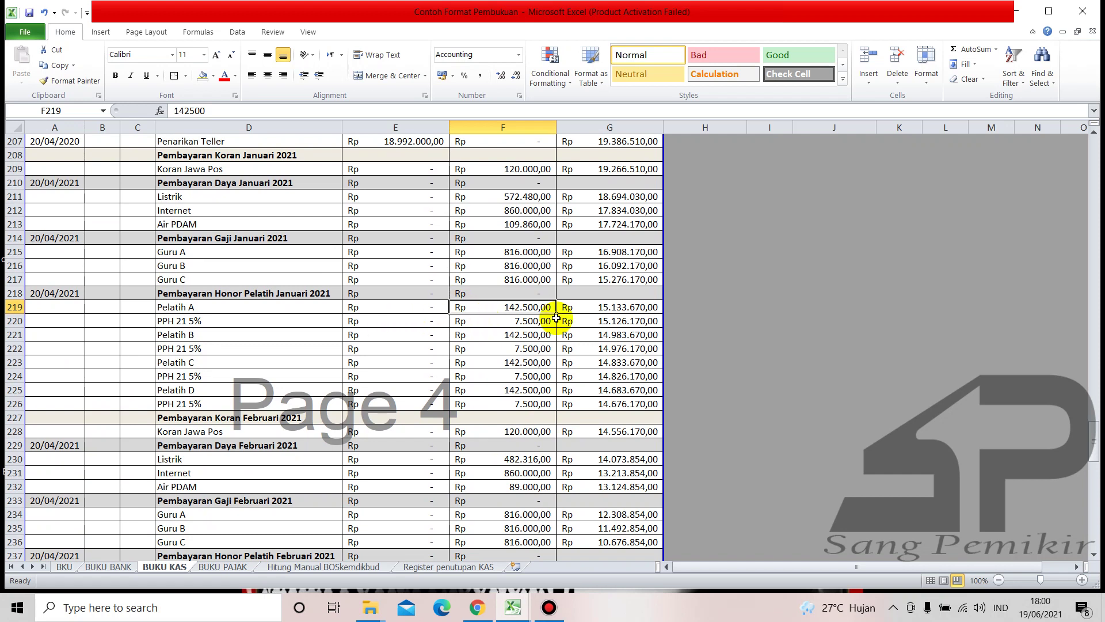
{"action": "scroll", "coordinate": [519, 387], "scroll_direction": "down", "scroll_amount": 2}
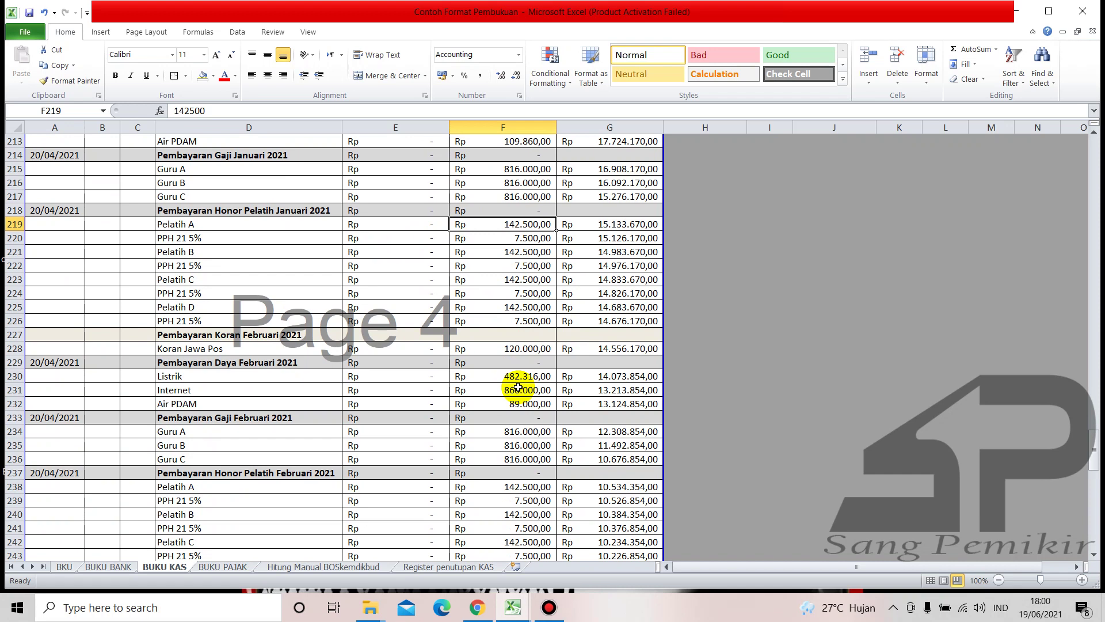
Review the January to April 2021 transactions in the BKU sheet, checking back briefly against BUKU KAS.
{"action": "left_click", "coordinate": [64, 566]}
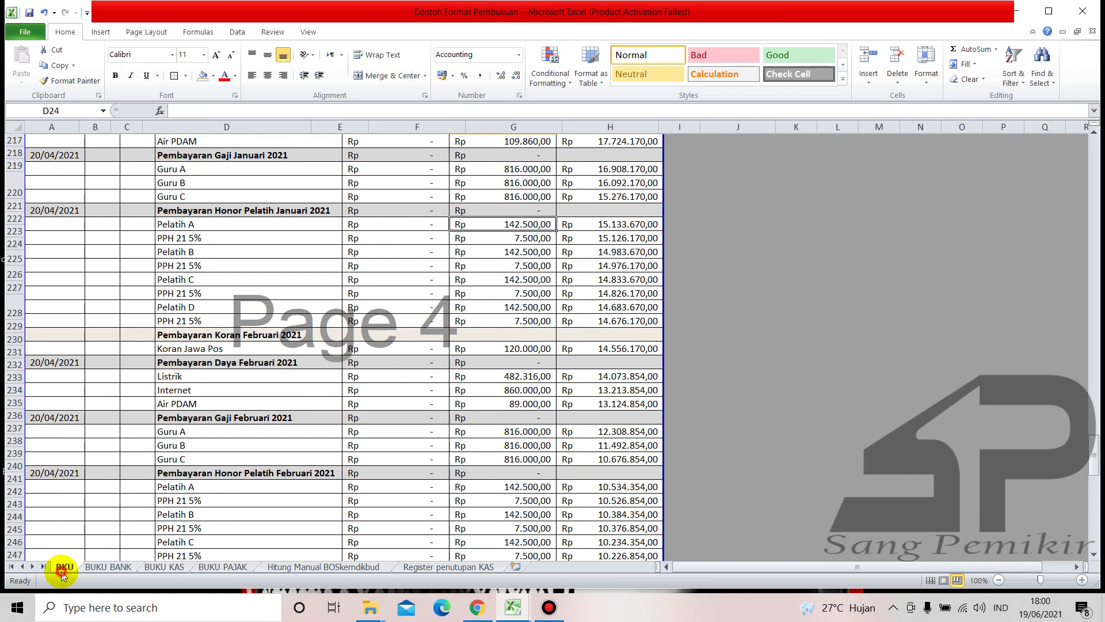
{"action": "scroll", "coordinate": [253, 394], "scroll_direction": "down", "scroll_amount": 6}
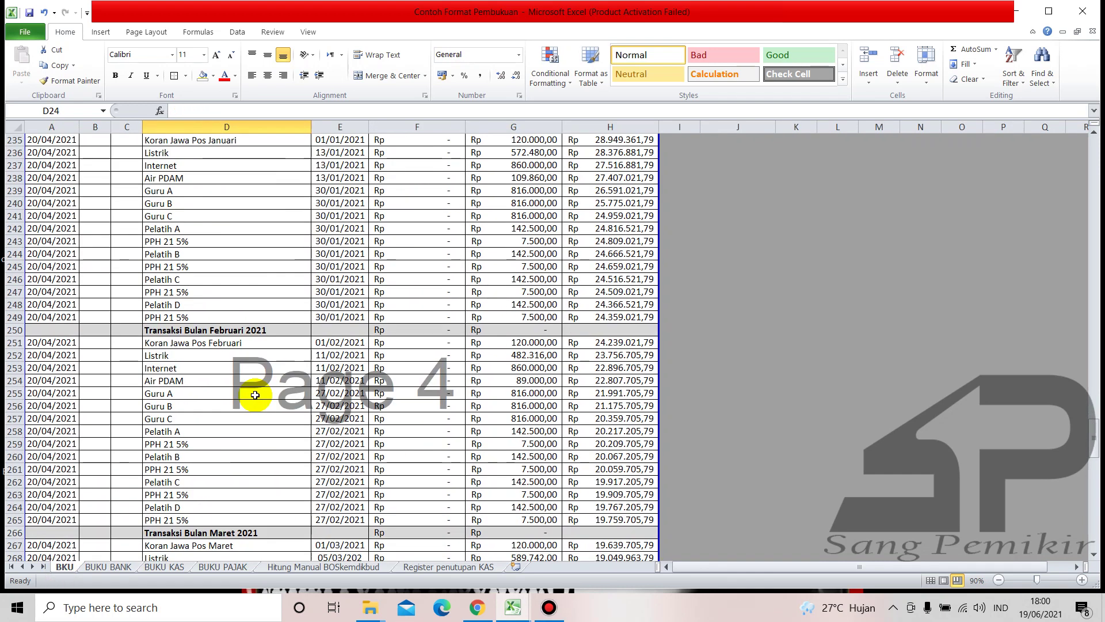
{"action": "scroll", "coordinate": [255, 395], "scroll_direction": "down", "scroll_amount": 5}
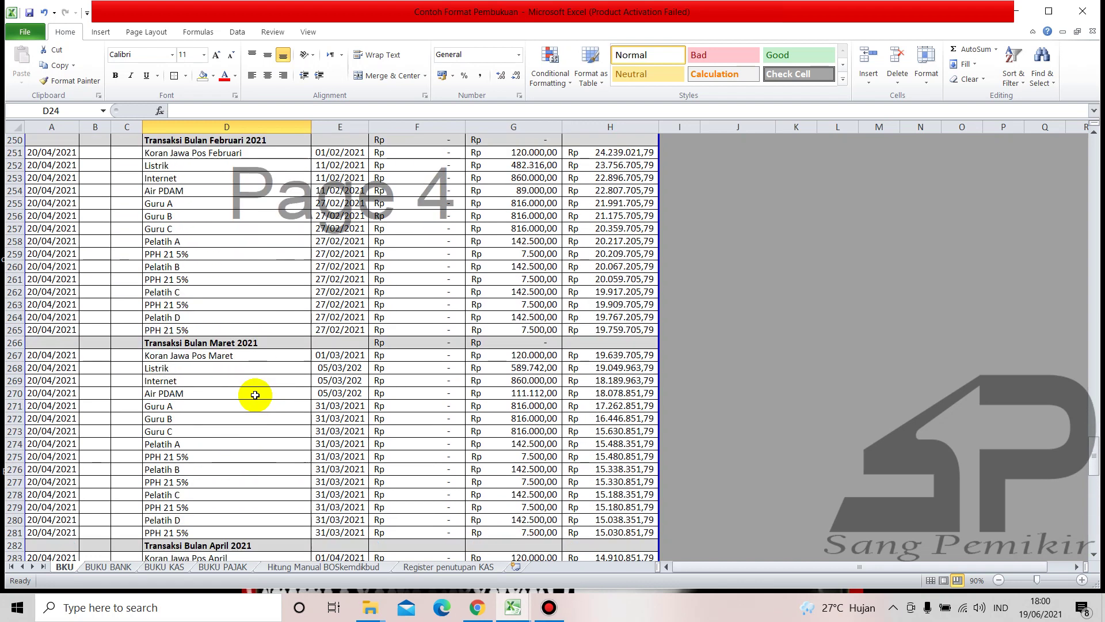
{"action": "left_click", "coordinate": [173, 567]}
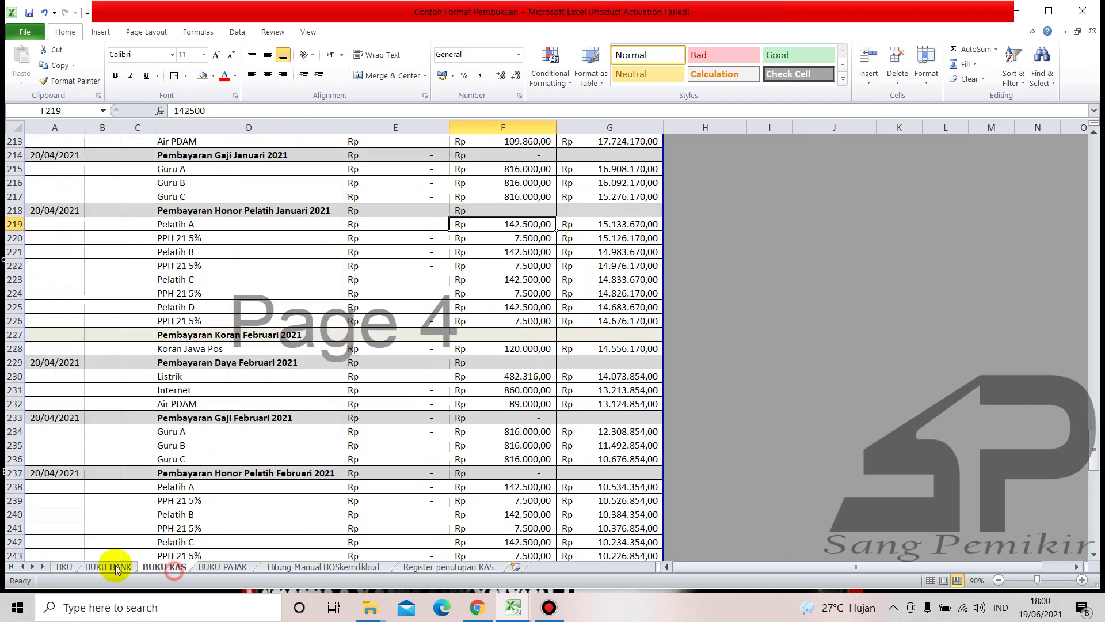
{"action": "left_click", "coordinate": [66, 567]}
{"action": "scroll", "coordinate": [280, 381], "scroll_direction": "up", "scroll_amount": 3}
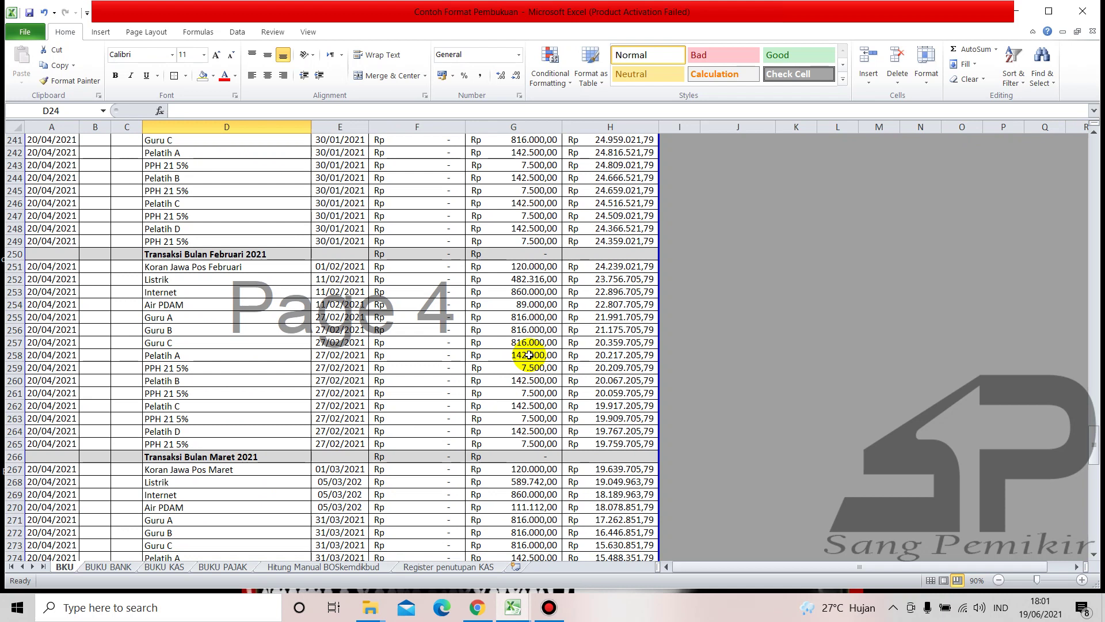
{"action": "scroll", "coordinate": [378, 390], "scroll_direction": "down", "scroll_amount": 3}
{"action": "scroll", "coordinate": [378, 390], "scroll_direction": "down", "scroll_amount": 8}
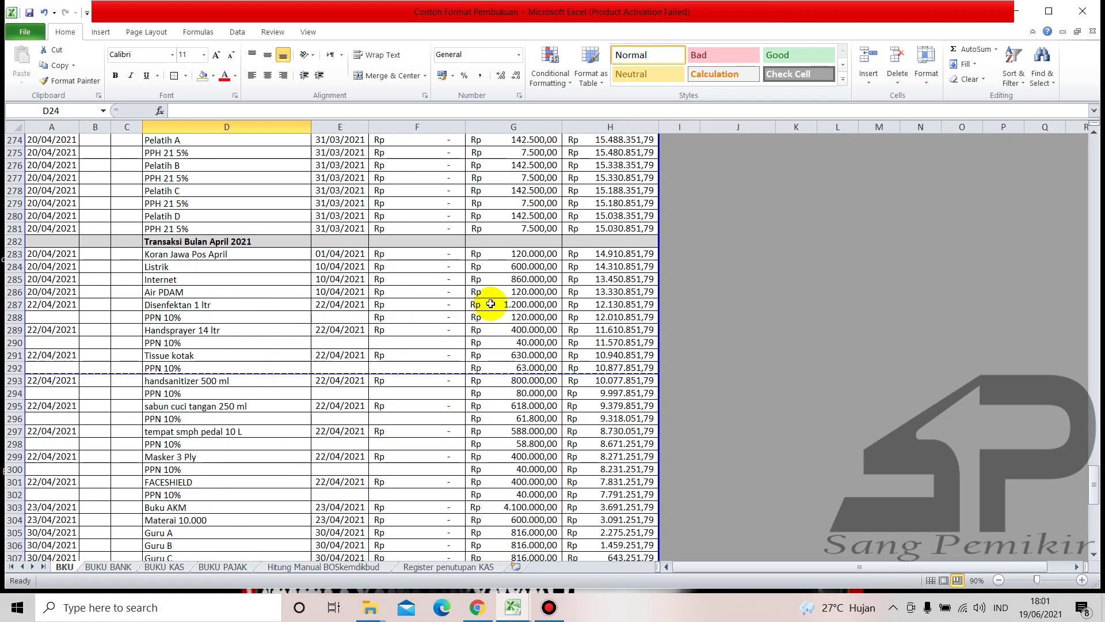
Compare the Disenfektan 1 ltr and PPN 10% amounts in the BKU sheet with the Disenfektan 1 ltr Pengeluaran in BUKU BANK.
{"action": "left_click", "coordinate": [507, 305]}
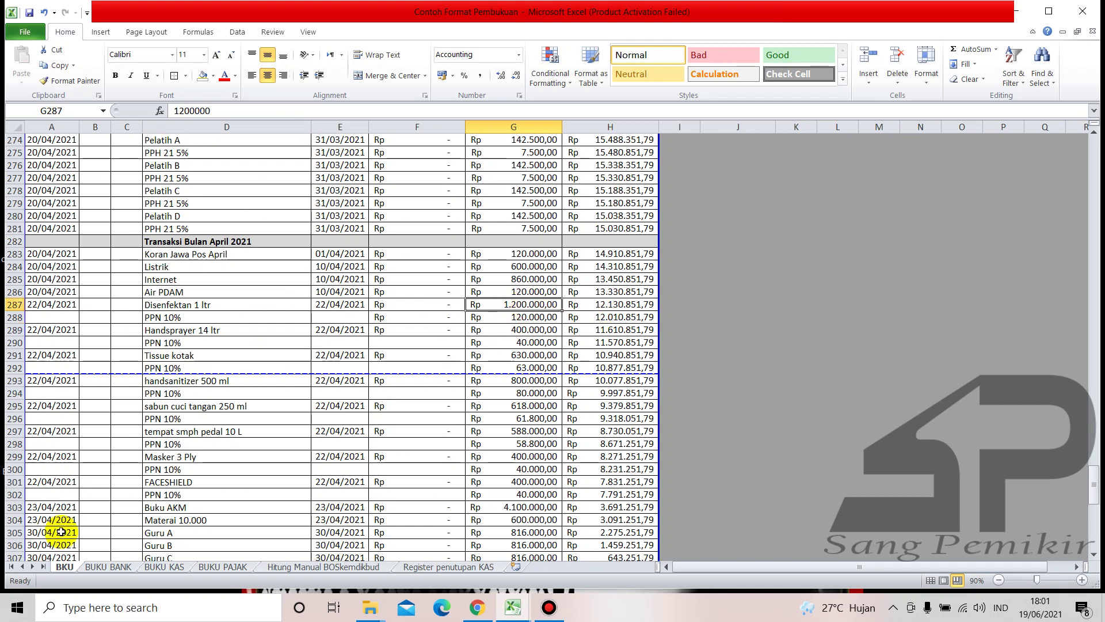
{"action": "left_click", "coordinate": [108, 566]}
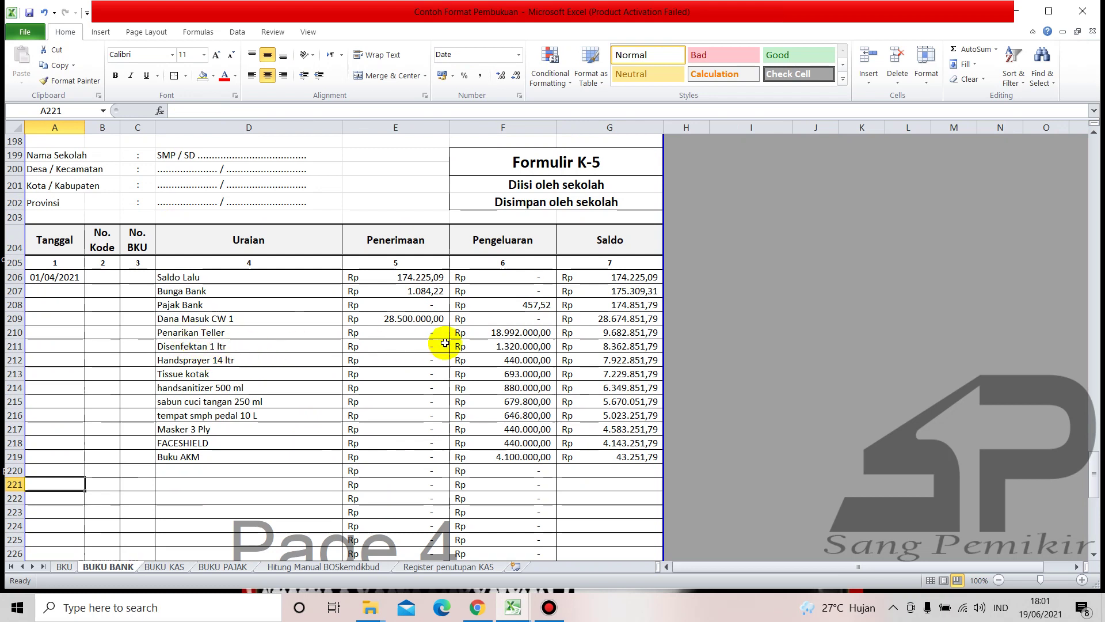
{"action": "left_click", "coordinate": [517, 346]}
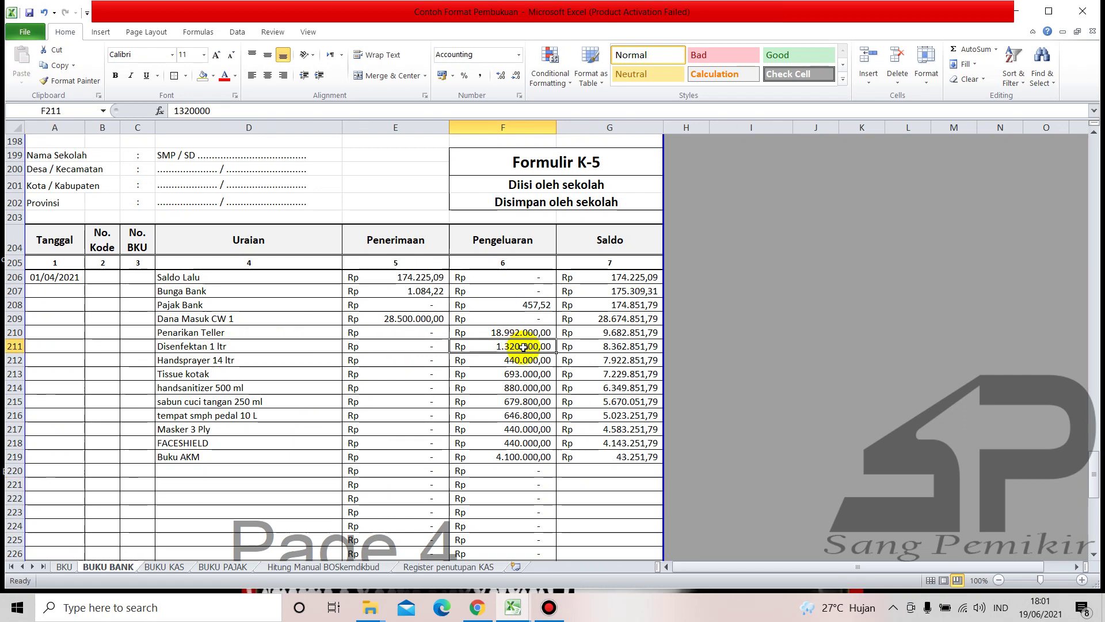
{"action": "left_click", "coordinate": [71, 567]}
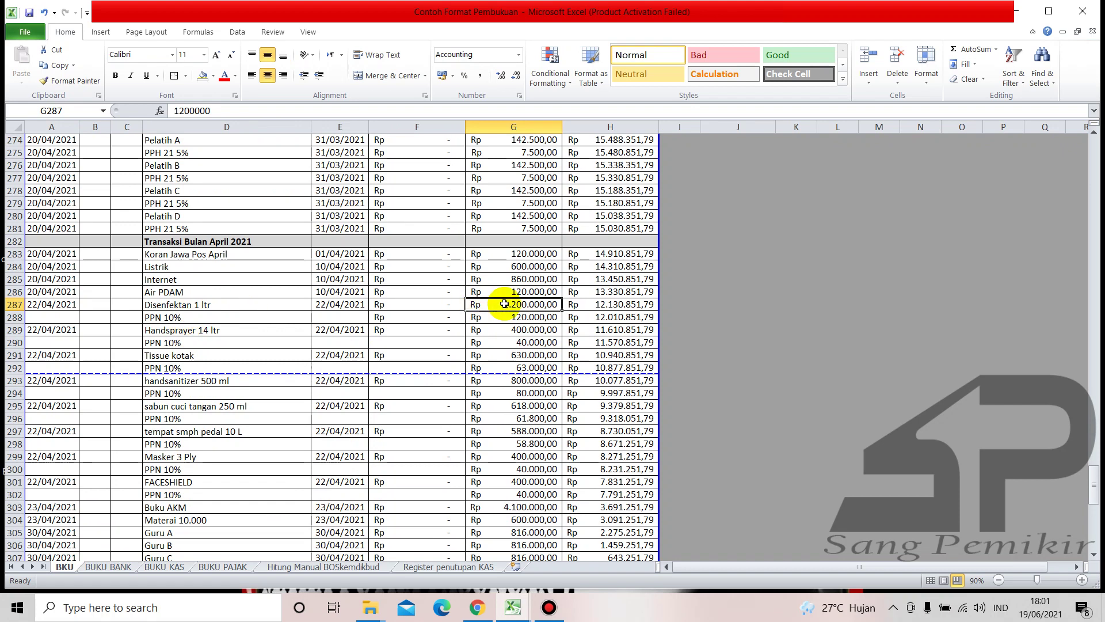
{"action": "left_click", "coordinate": [532, 315]}
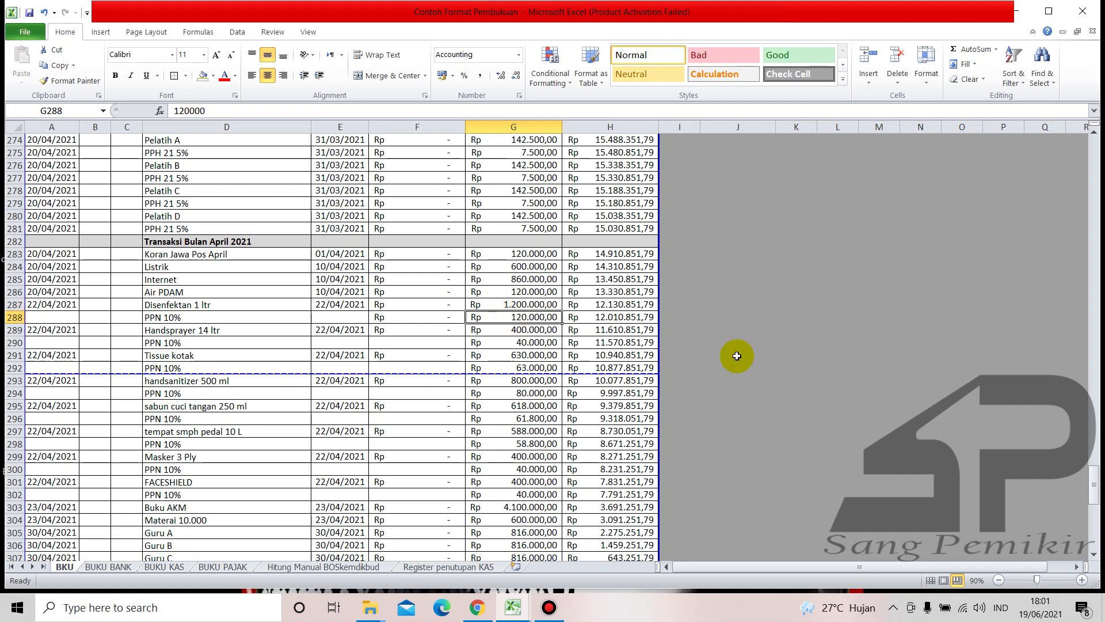
Go to the end of the BKU sheet and point out the Saldo Bank, Saldo Kas and Total BKU Seharusnya rows.
{"action": "scroll", "coordinate": [737, 378], "scroll_direction": "down", "scroll_amount": 3}
{"action": "scroll", "coordinate": [736, 378], "scroll_direction": "down", "scroll_amount": 7}
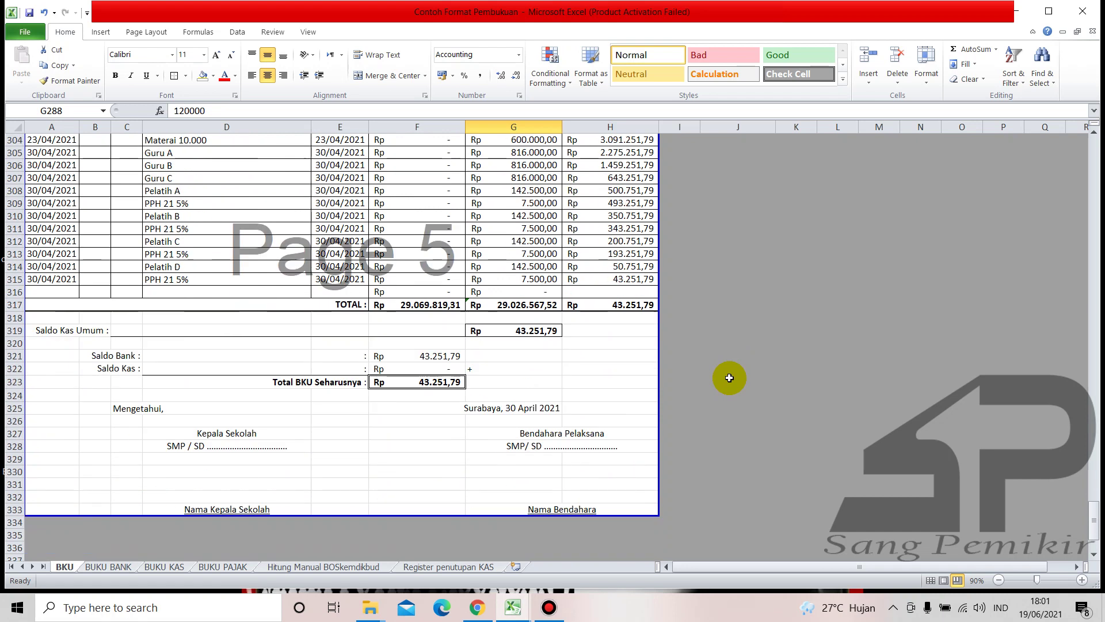
{"action": "left_click", "coordinate": [577, 357]}
{"action": "left_click", "coordinate": [390, 417]}
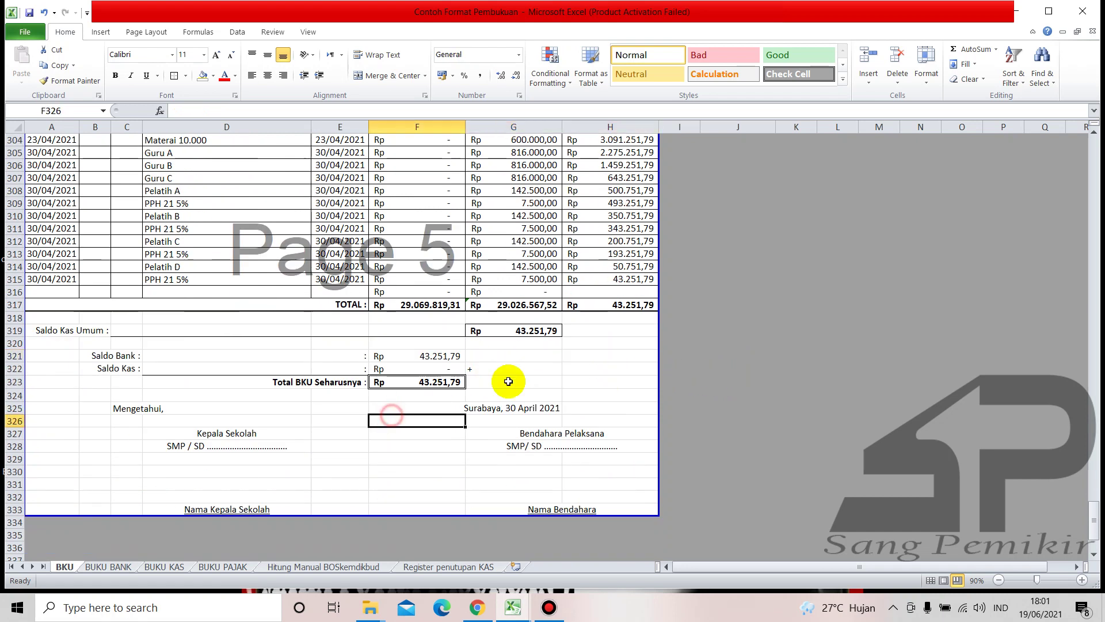
{"action": "left_click", "coordinate": [521, 371]}
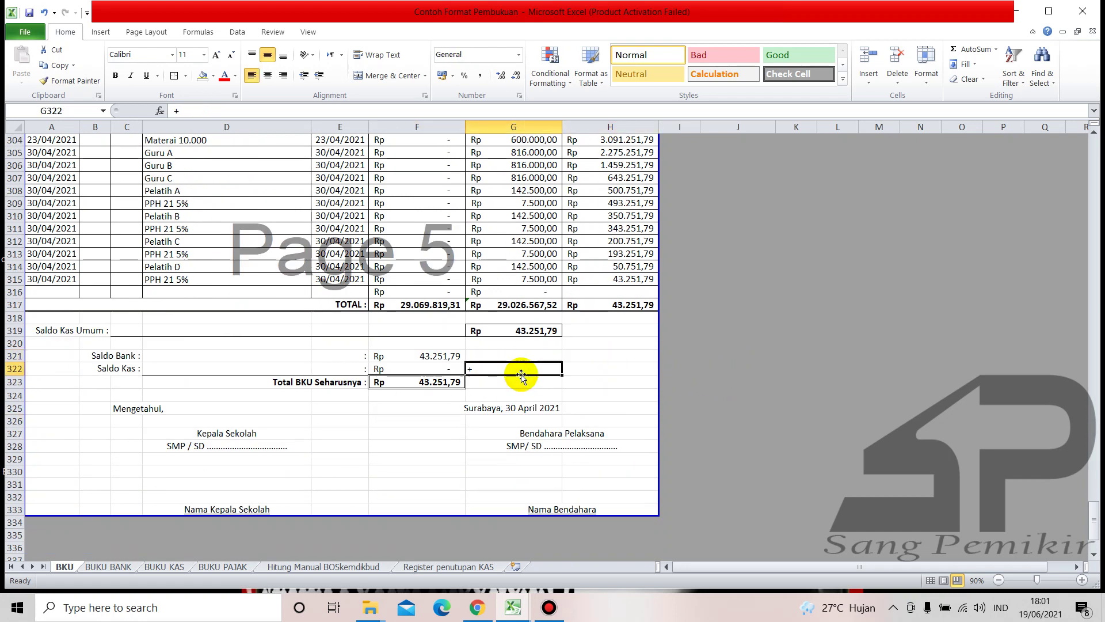
{"action": "left_click", "coordinate": [628, 368]}
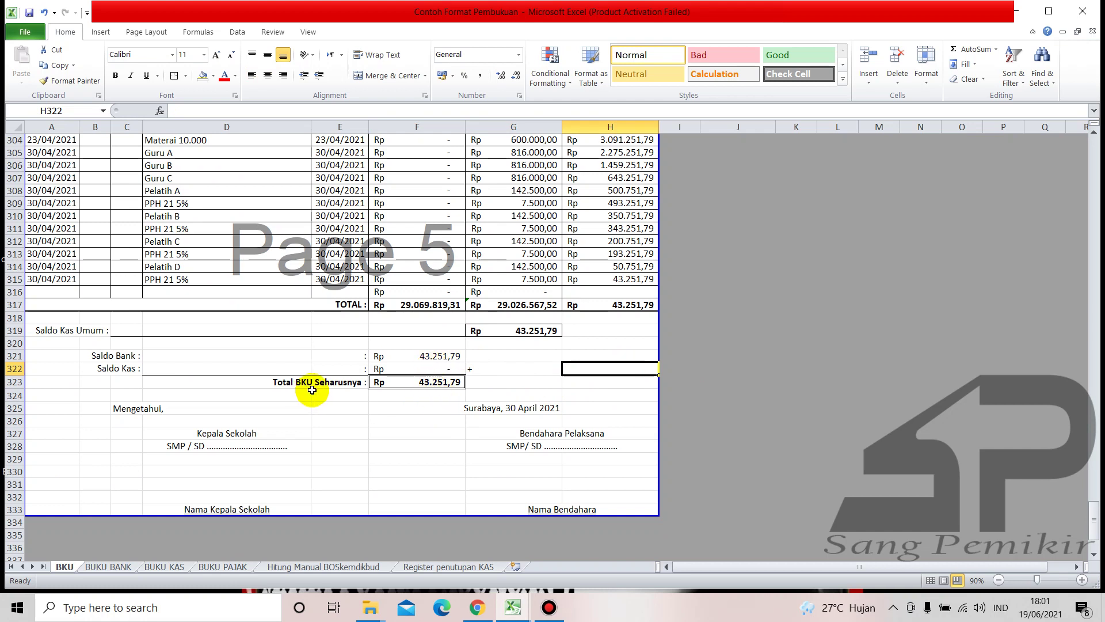
{"action": "left_click", "coordinate": [377, 397]}
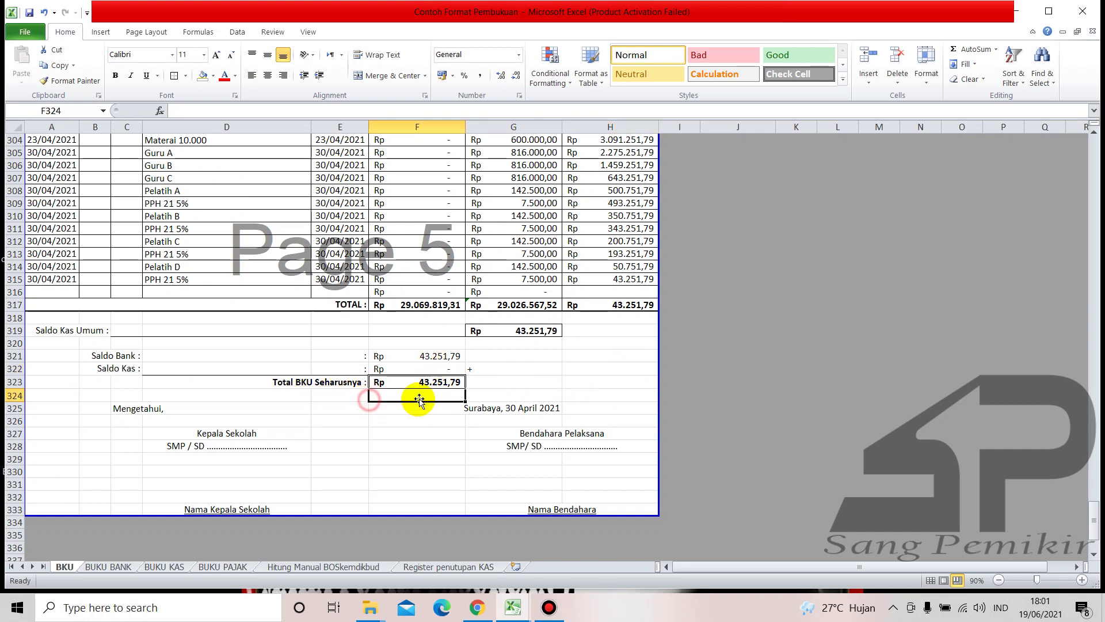
Point out Saldo Kas Umum and the TOTAL row's Saldo, checking back through the preceding BKU entries.
{"action": "left_click", "coordinate": [583, 331]}
{"action": "left_click", "coordinate": [555, 329]}
{"action": "left_click", "coordinate": [601, 302]}
{"action": "scroll", "coordinate": [615, 368], "scroll_direction": "up", "scroll_amount": 15}
{"action": "scroll", "coordinate": [615, 367], "scroll_direction": "up", "scroll_amount": 20}
{"action": "scroll", "coordinate": [596, 340], "scroll_direction": "down", "scroll_amount": 20}
{"action": "scroll", "coordinate": [596, 340], "scroll_direction": "down", "scroll_amount": 15}
Compare the closing Saldo Kas Umum line under the TOTAL row with Total BKU Seharusnya in the BKU sheet.
{"action": "left_click", "coordinate": [600, 306]}
{"action": "left_click", "coordinate": [445, 343]}
{"action": "left_click", "coordinate": [373, 370]}
{"action": "left_click_drag", "start_coordinate": [122, 342], "coordinate": [403, 344]}
{"action": "left_click", "coordinate": [423, 370]}
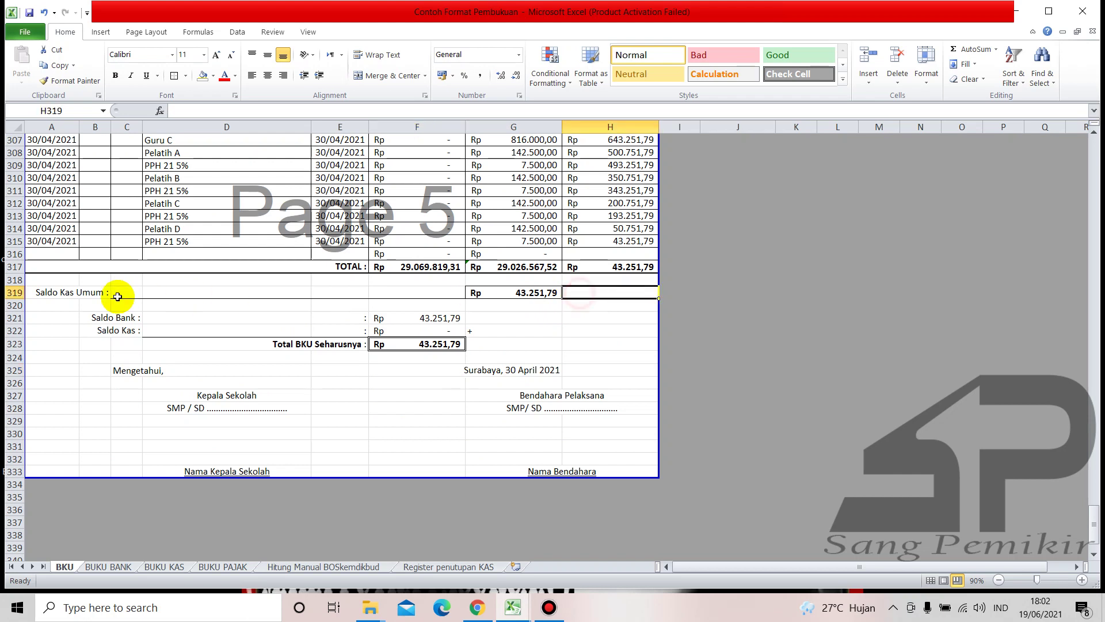
{"action": "left_click", "coordinate": [580, 280]}
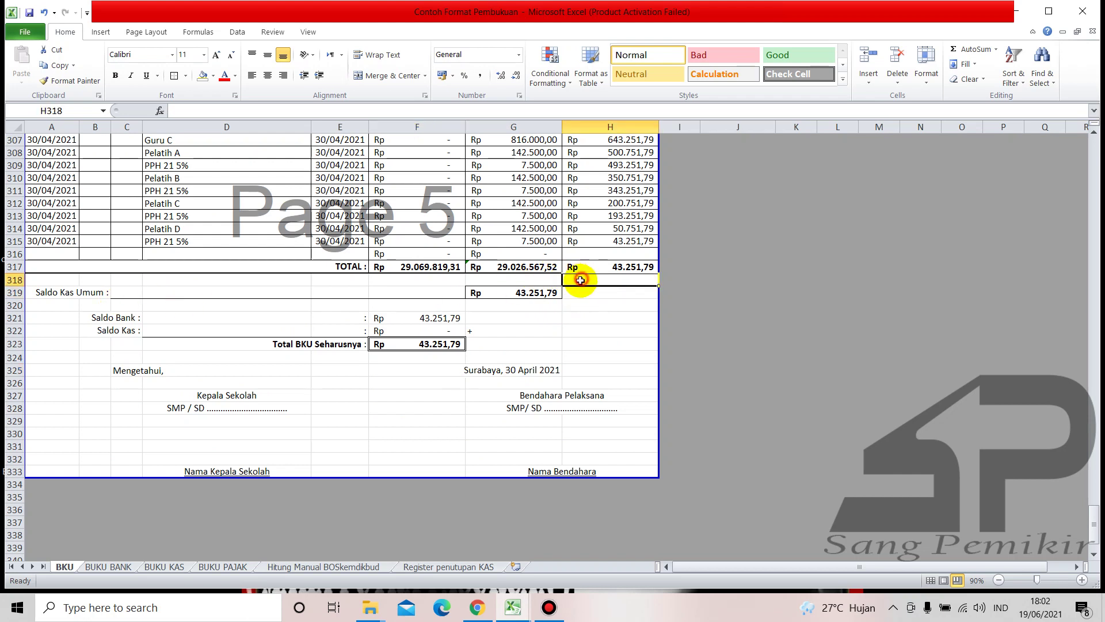
{"action": "left_click", "coordinate": [313, 345]}
{"action": "left_click", "coordinate": [408, 366]}
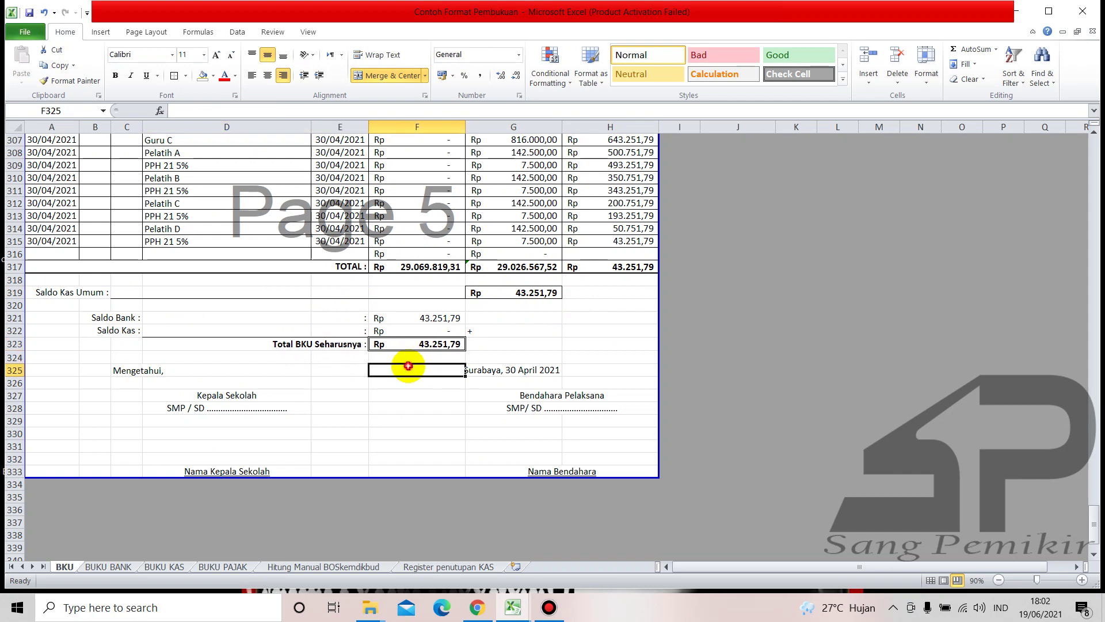
Examine the Saldo Bank, Saldo Kas and Total BKU Seharusnya formulas and compare the result with Saldo Kas Umum.
{"action": "left_click", "coordinate": [402, 317]}
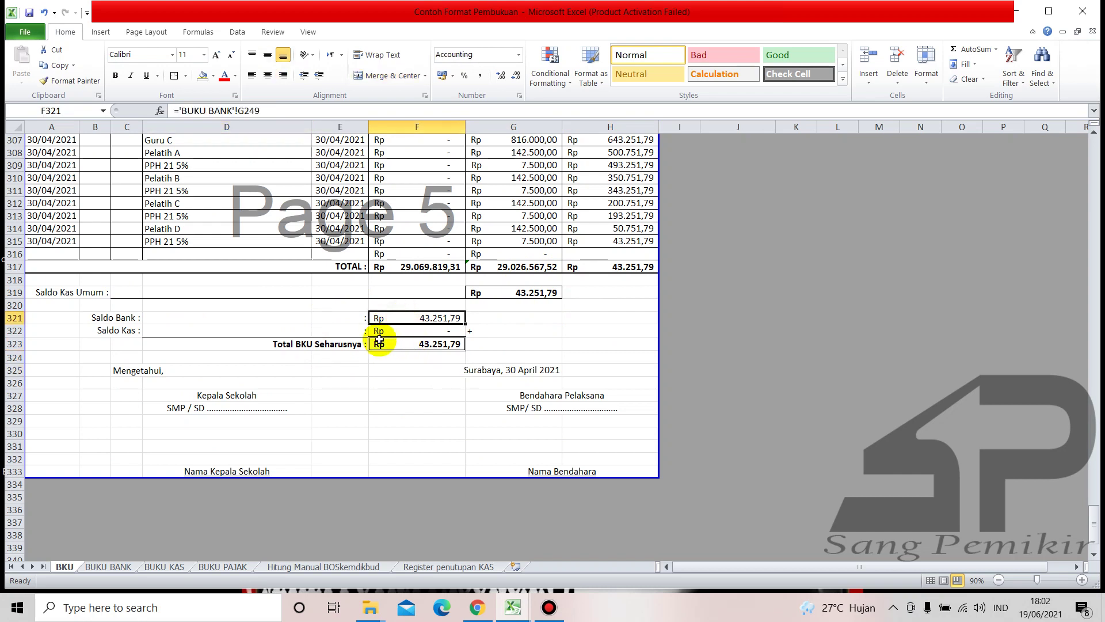
{"action": "left_click", "coordinate": [400, 333]}
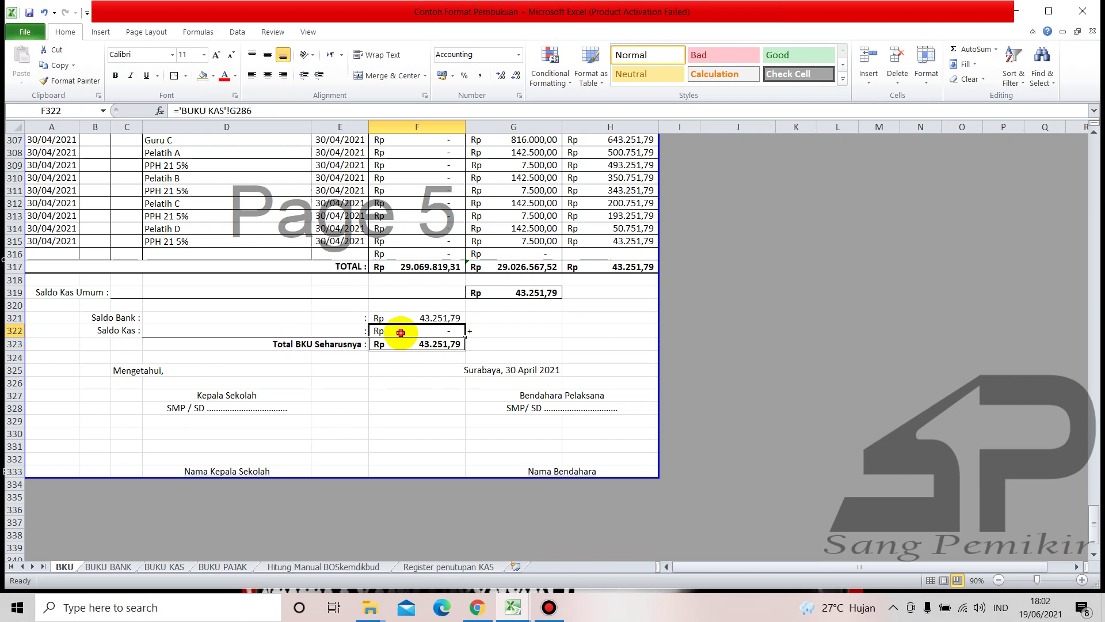
{"action": "left_click", "coordinate": [502, 332]}
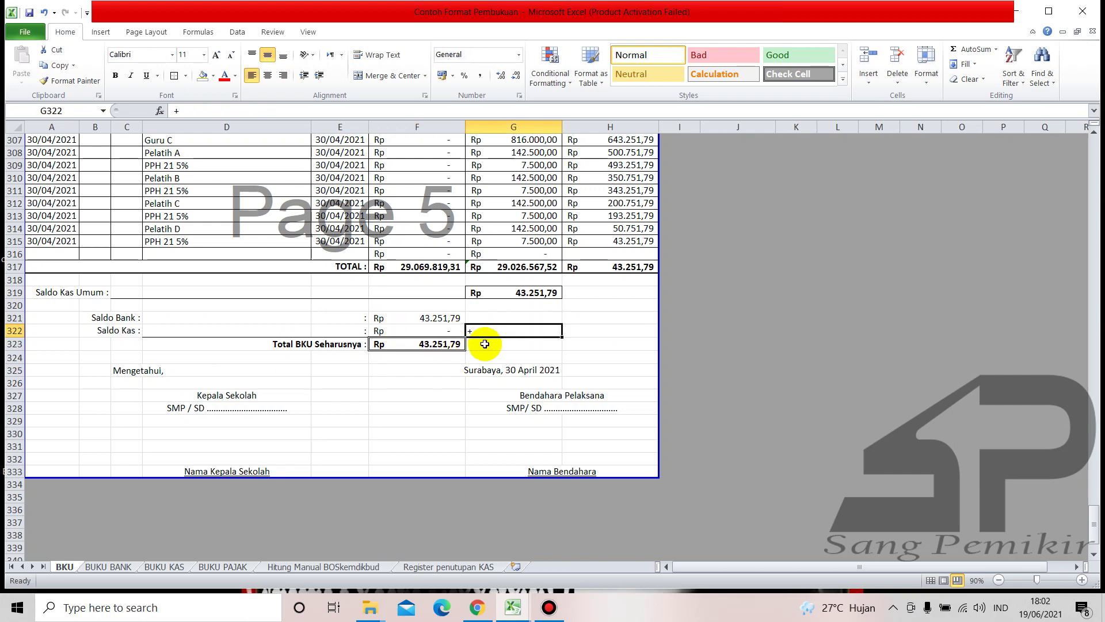
{"action": "left_click", "coordinate": [433, 344]}
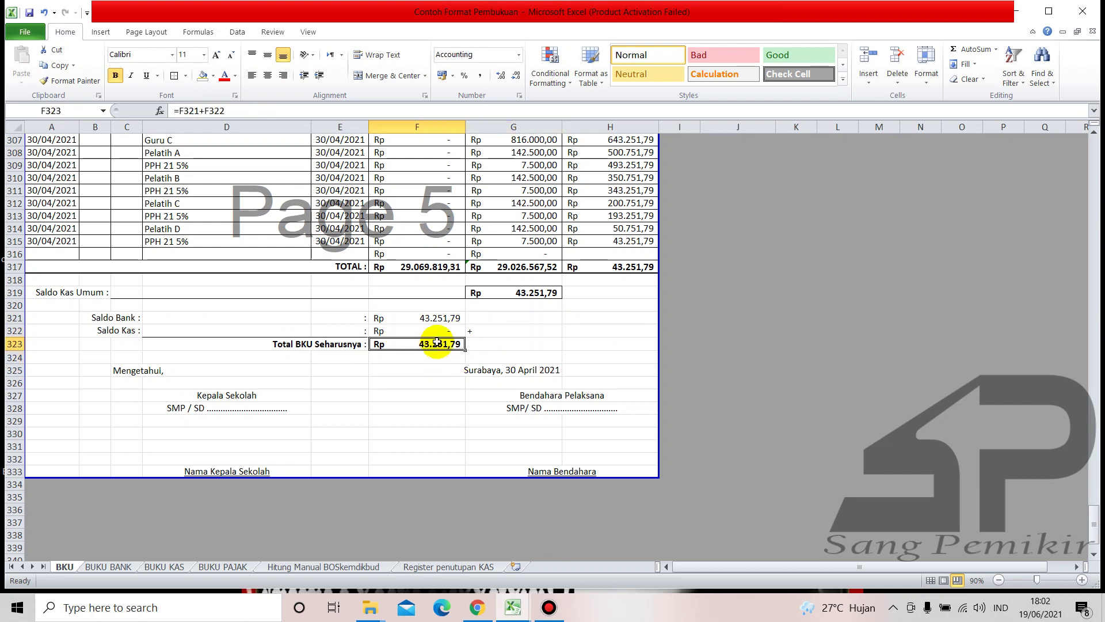
{"action": "left_click", "coordinate": [540, 295]}
{"action": "left_click", "coordinate": [584, 311]}
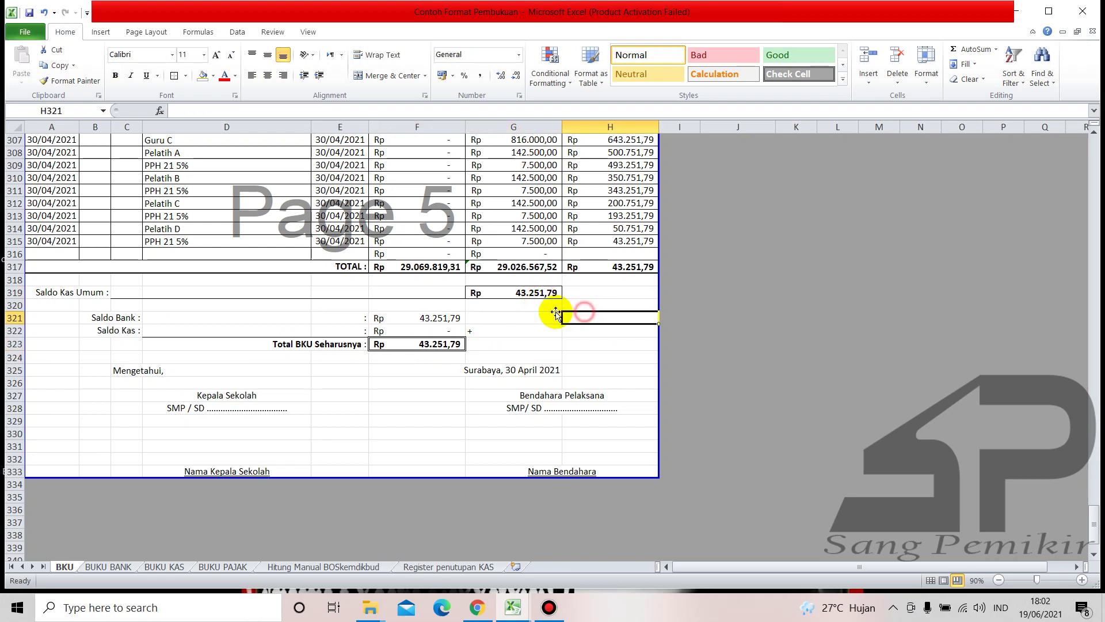
Review the April 2021 transactions in the BKU sheet down to the closing balance and signature block.
{"action": "scroll", "coordinate": [360, 407], "scroll_direction": "up", "scroll_amount": 3}
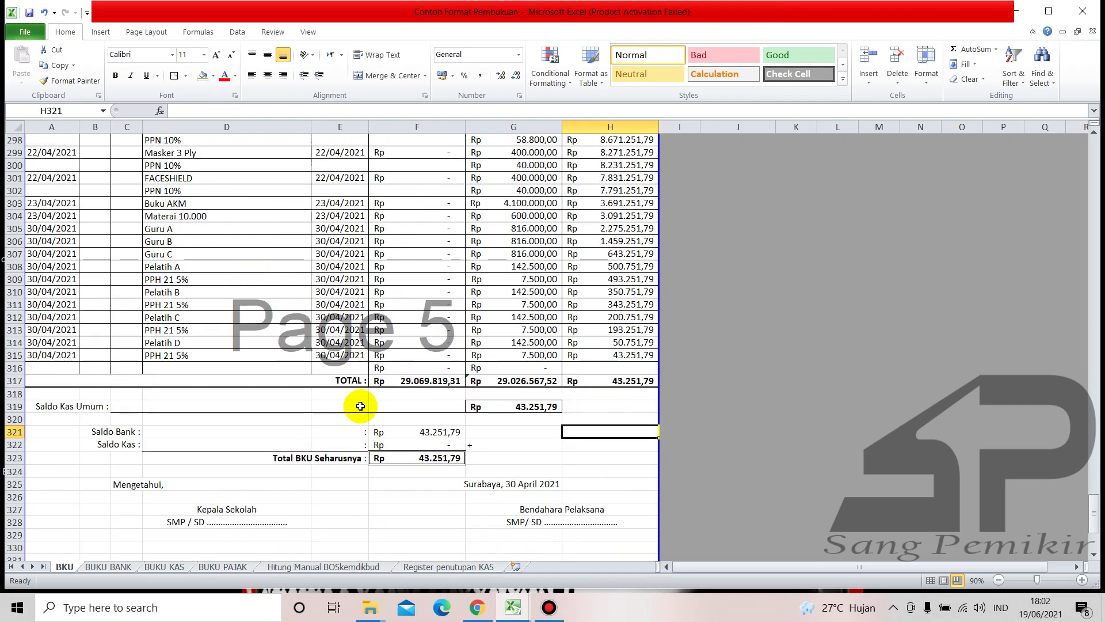
{"action": "scroll", "coordinate": [360, 407], "scroll_direction": "up", "scroll_amount": 13}
{"action": "scroll", "coordinate": [361, 406], "scroll_direction": "down", "scroll_amount": 6}
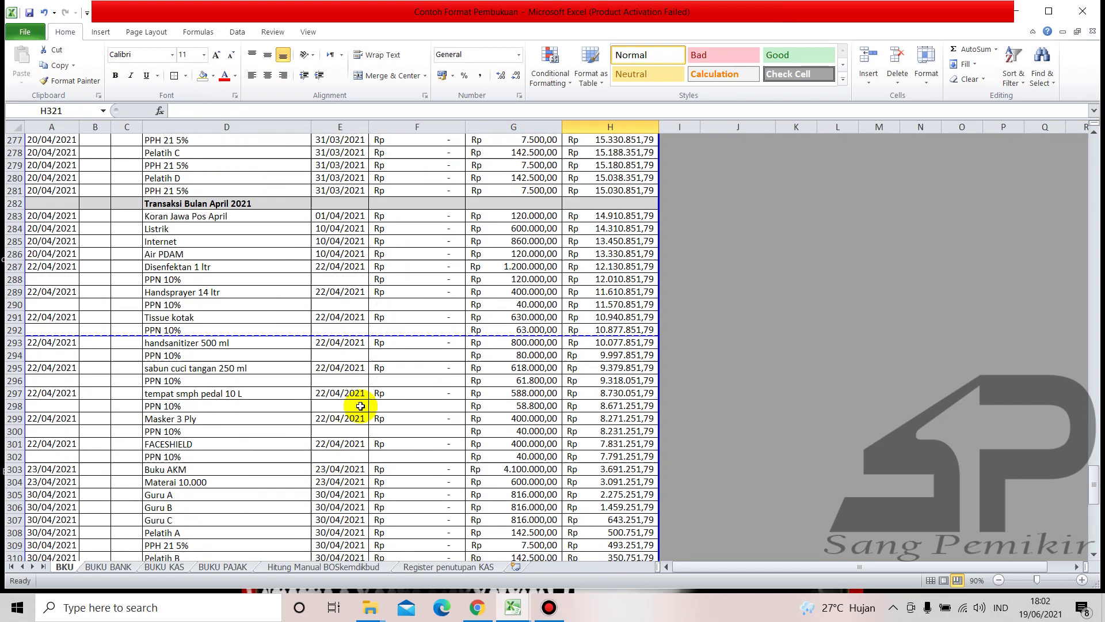
{"action": "scroll", "coordinate": [361, 406], "scroll_direction": "down", "scroll_amount": 11}
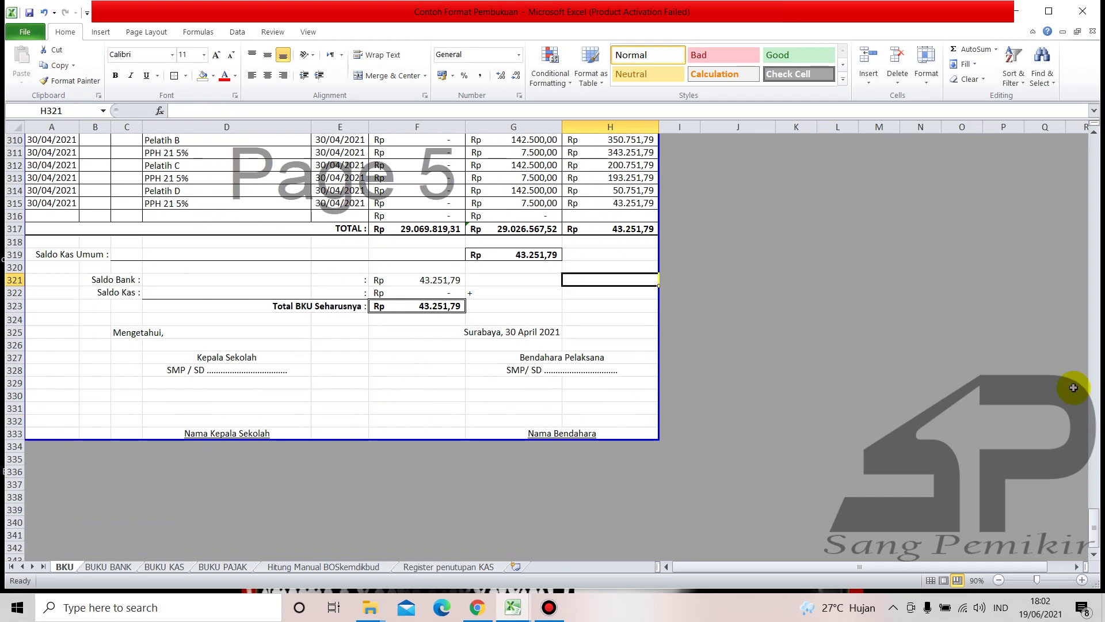
{"action": "mouse_move", "coordinate": [1094, 510]}
{"action": "left_mouse_down"}
{"action": "mouse_move", "coordinate": [1097, 148]}
{"action": "mouse_move", "coordinate": [1070, 409]}
{"action": "mouse_move", "coordinate": [1079, 510]}
{"action": "left_mouse_up"}
{"action": "left_click", "coordinate": [921, 510]}
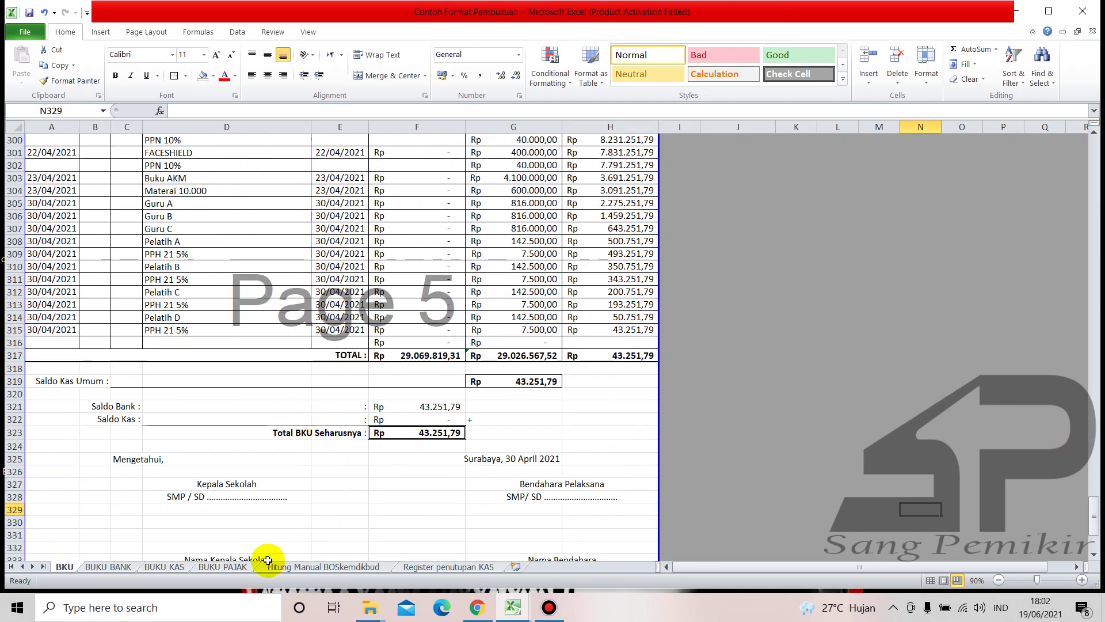
Show the March 2021 table in the BUKU PAJAK sheet and point out Pelatih A's PPH21 amount.
{"action": "left_click", "coordinate": [210, 567]}
{"action": "scroll", "coordinate": [538, 427], "scroll_direction": "down", "scroll_amount": 6}
{"action": "scroll", "coordinate": [542, 427], "scroll_direction": "up", "scroll_amount": 3}
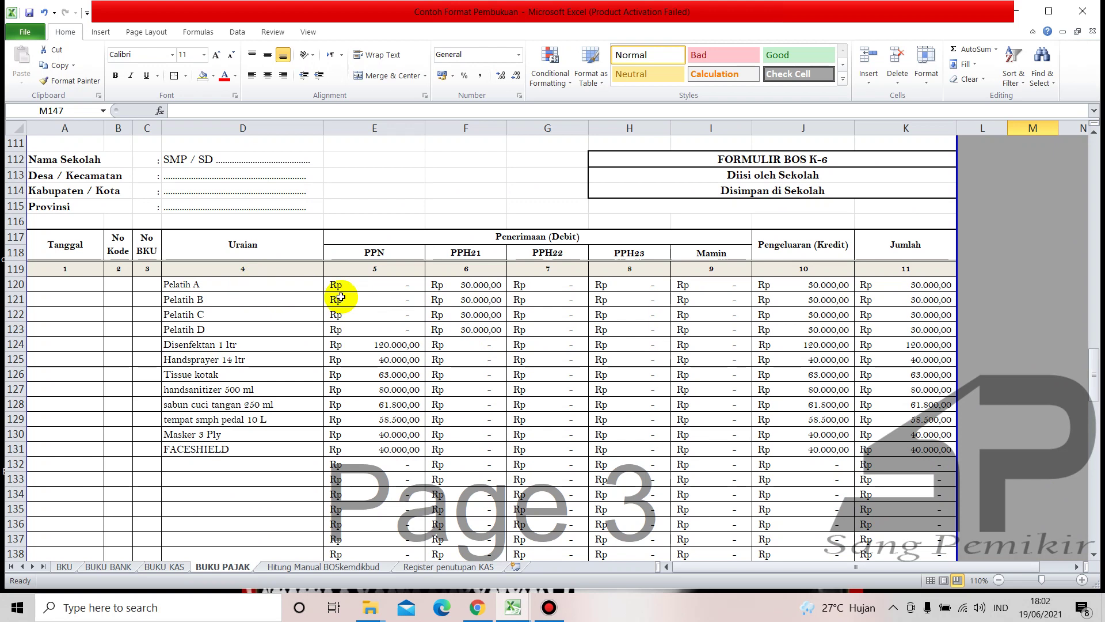
{"action": "left_click", "coordinate": [452, 284]}
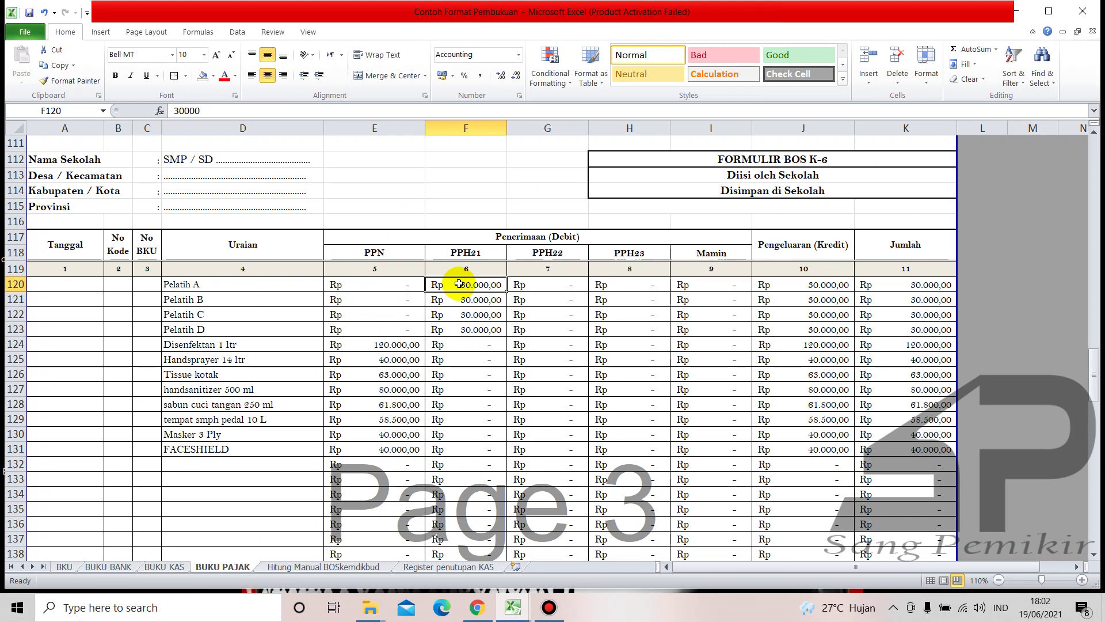
Look through the April 2021 entries in the BKU sheet and point out Pelatih A's PPH 21 5% expense.
{"action": "left_click", "coordinate": [64, 567]}
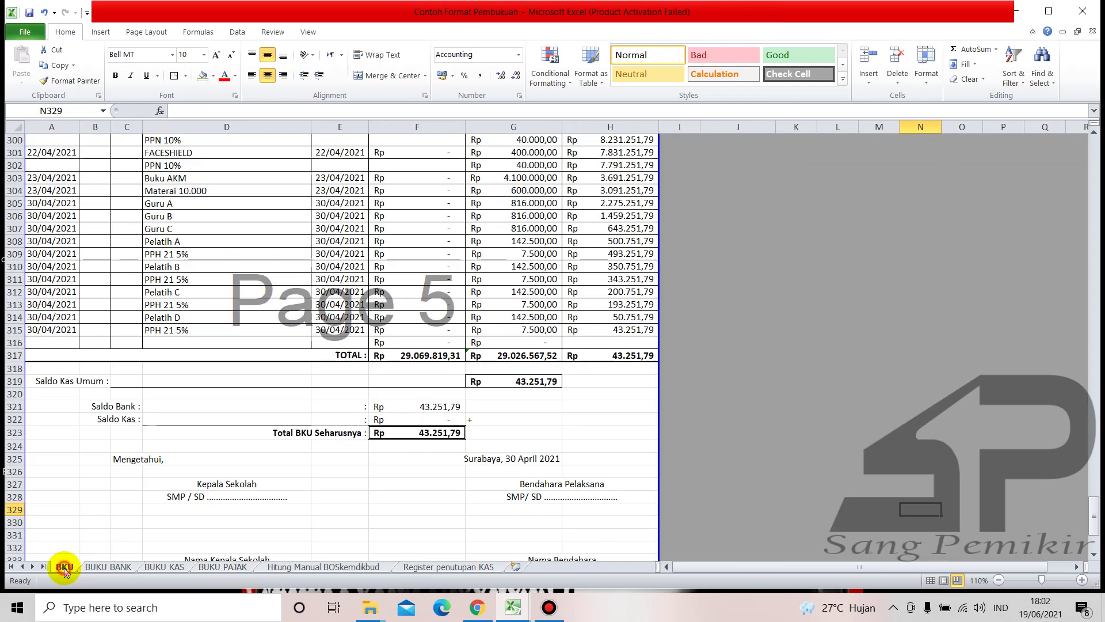
{"action": "scroll", "coordinate": [378, 363], "scroll_direction": "up", "scroll_amount": 6}
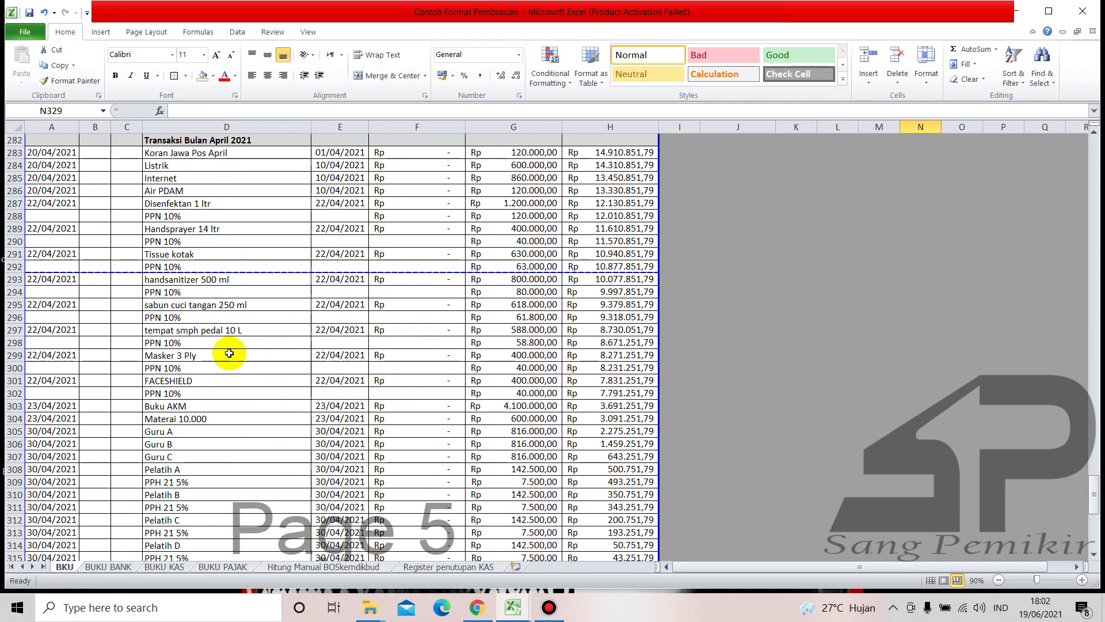
{"action": "scroll", "coordinate": [233, 367], "scroll_direction": "up", "scroll_amount": 1}
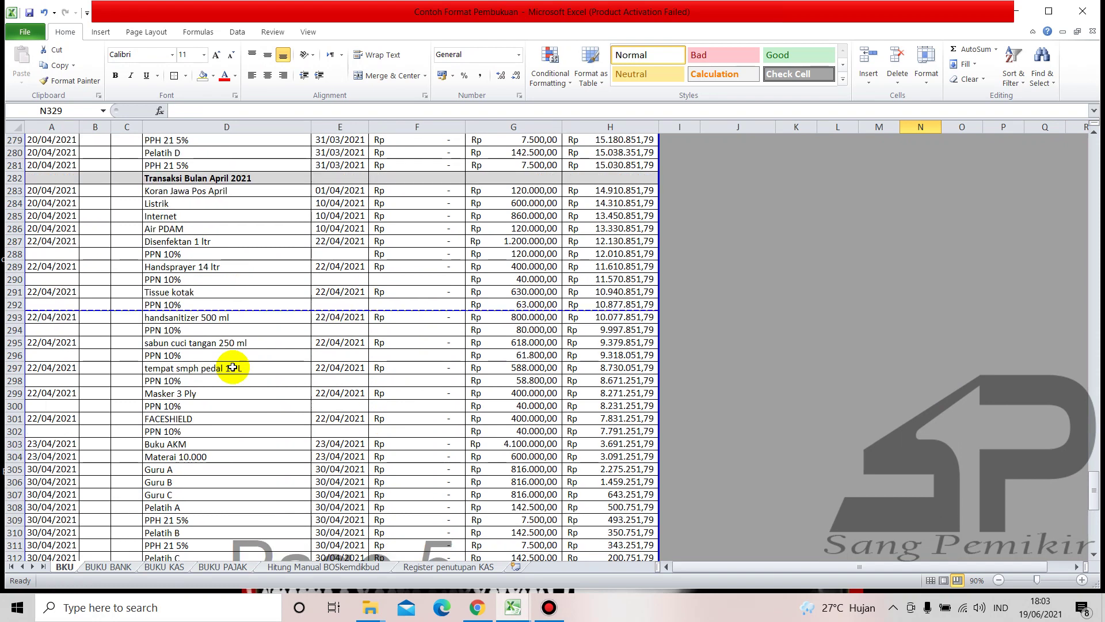
{"action": "scroll", "coordinate": [233, 367], "scroll_direction": "down", "scroll_amount": 2}
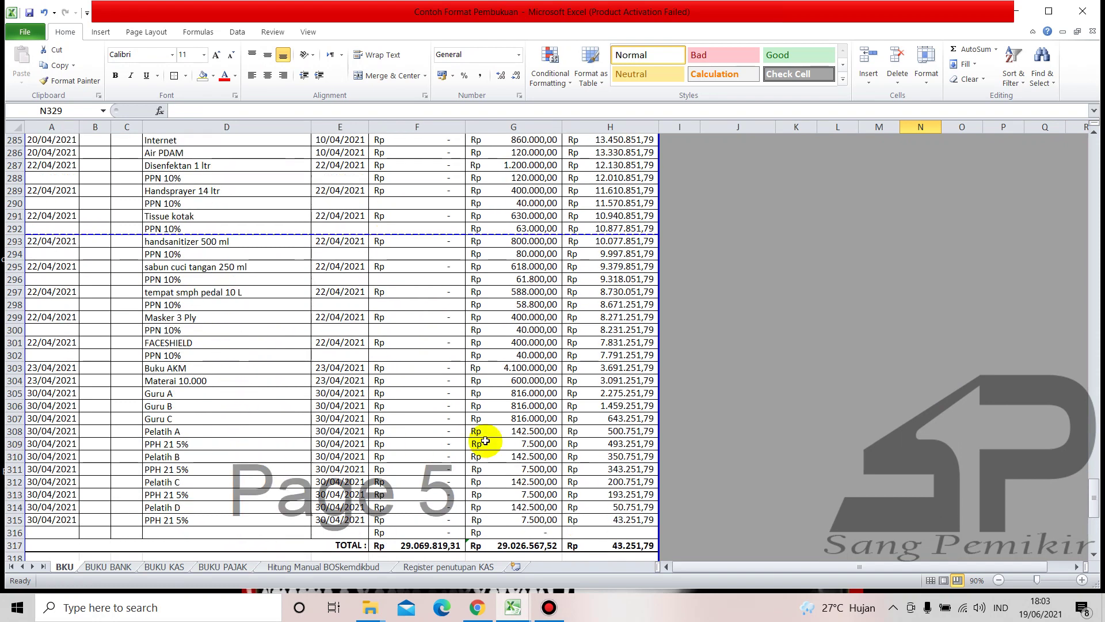
{"action": "left_click", "coordinate": [512, 441]}
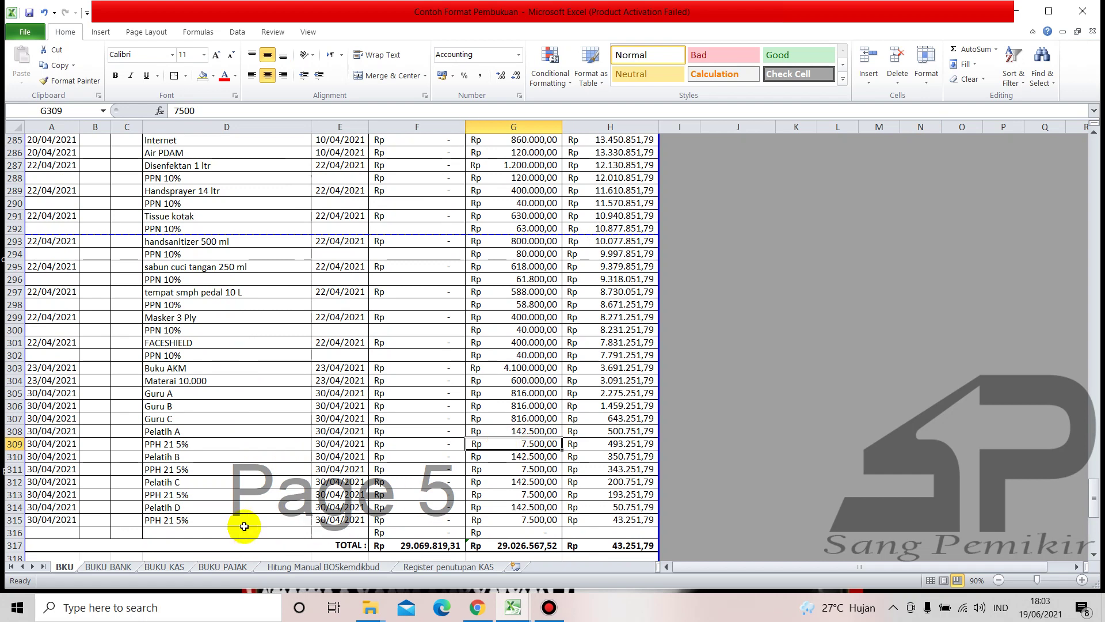
Return to the BUKU PAJAK sheet and examine the PPH21 amounts of Pelatih A to D and the foot of that column.
{"action": "left_click", "coordinate": [221, 567]}
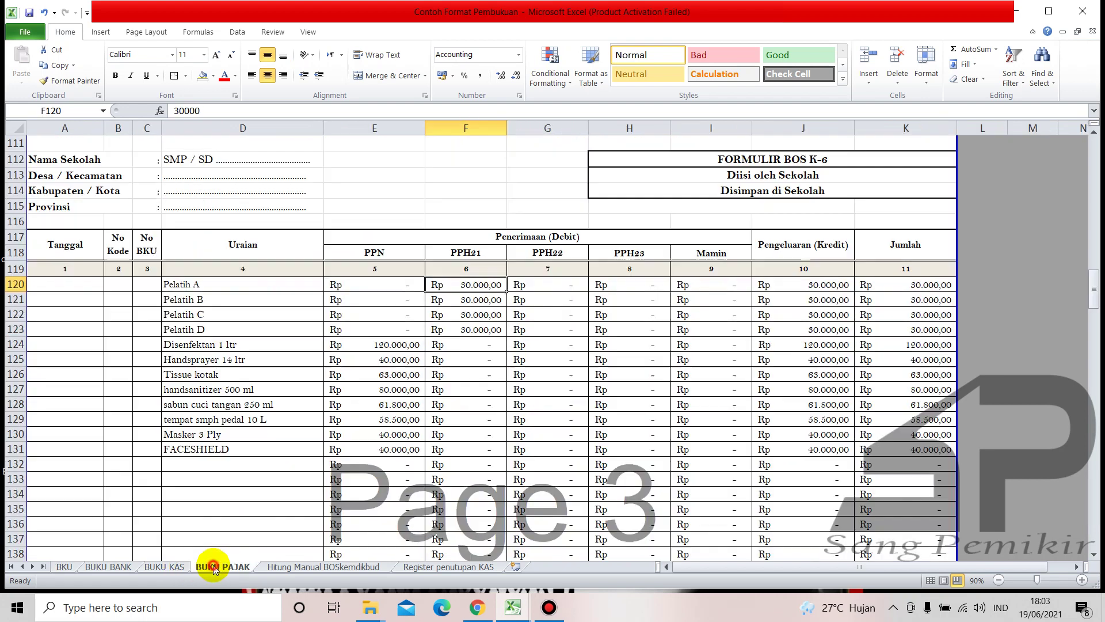
{"action": "left_click", "coordinate": [240, 495]}
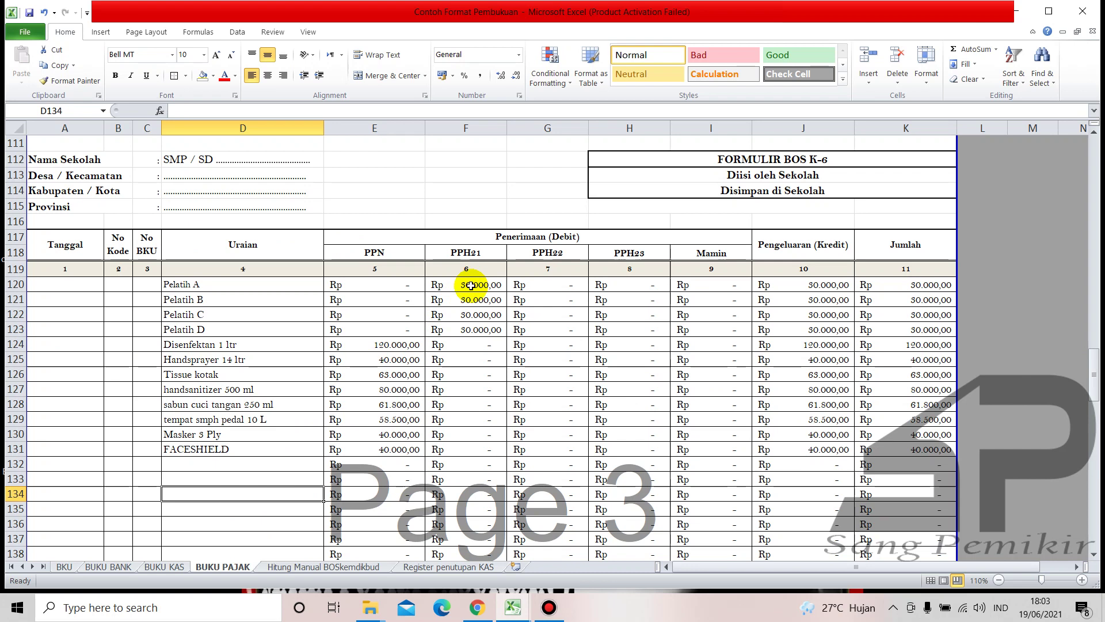
{"action": "left_click", "coordinate": [471, 286]}
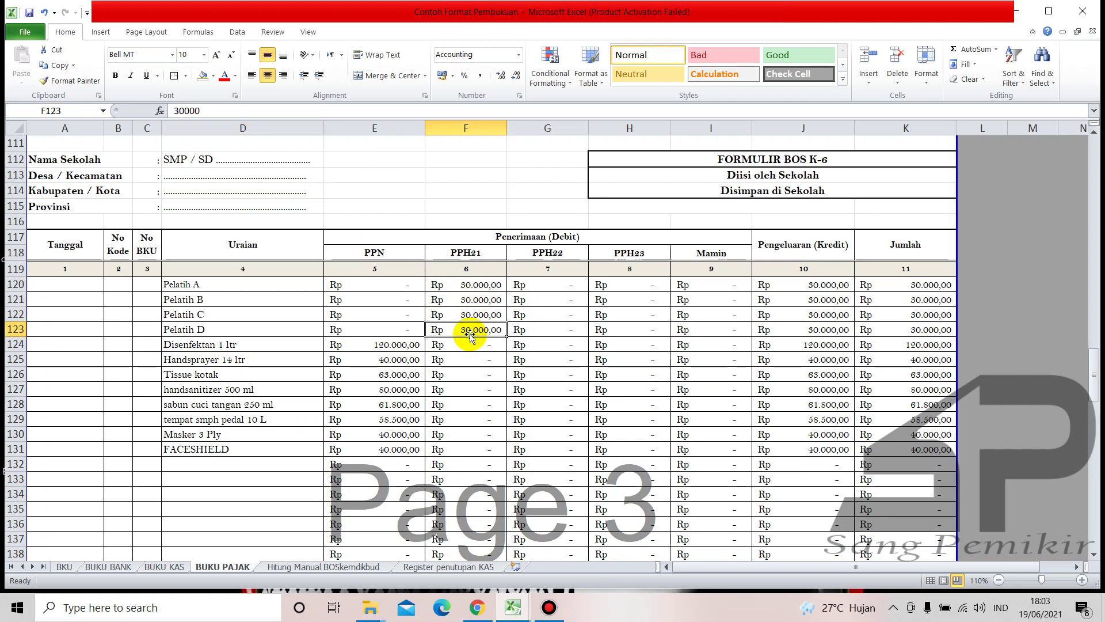
{"action": "scroll", "coordinate": [470, 407], "scroll_direction": "down", "scroll_amount": 6}
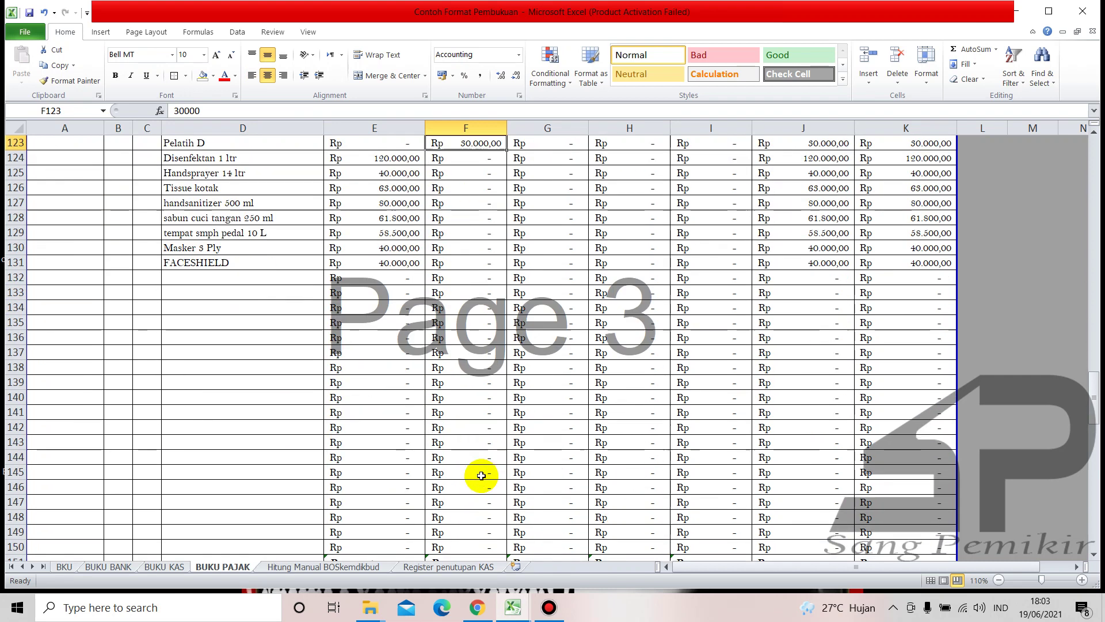
{"action": "left_click", "coordinate": [466, 487]}
{"action": "scroll", "coordinate": [467, 487], "scroll_direction": "up", "scroll_amount": 6}
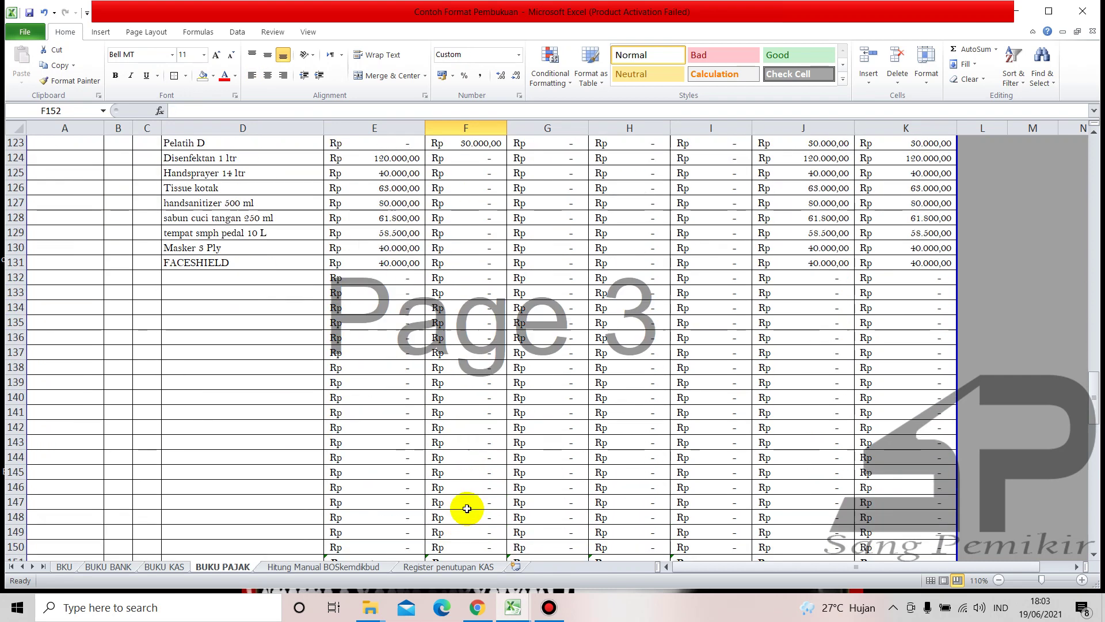
{"action": "scroll", "coordinate": [408, 349], "scroll_direction": "down", "scroll_amount": 3}
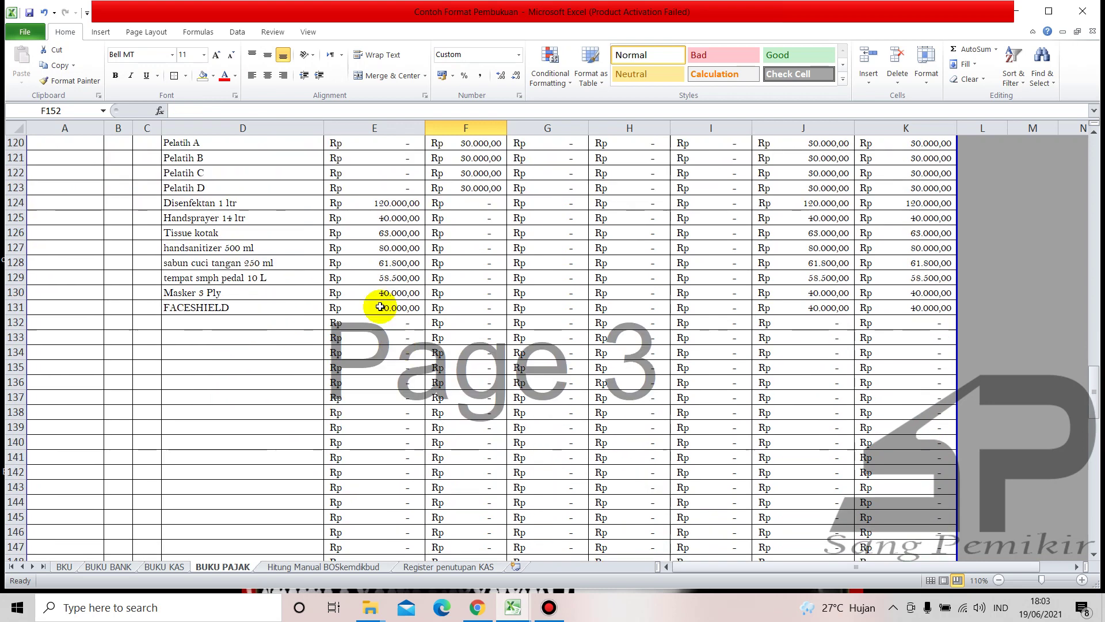
Examine the PPN amounts from Disenfektan 1 ltr to FACESHIELD, the PPN total and the first empty row below them.
{"action": "left_click", "coordinate": [371, 202]}
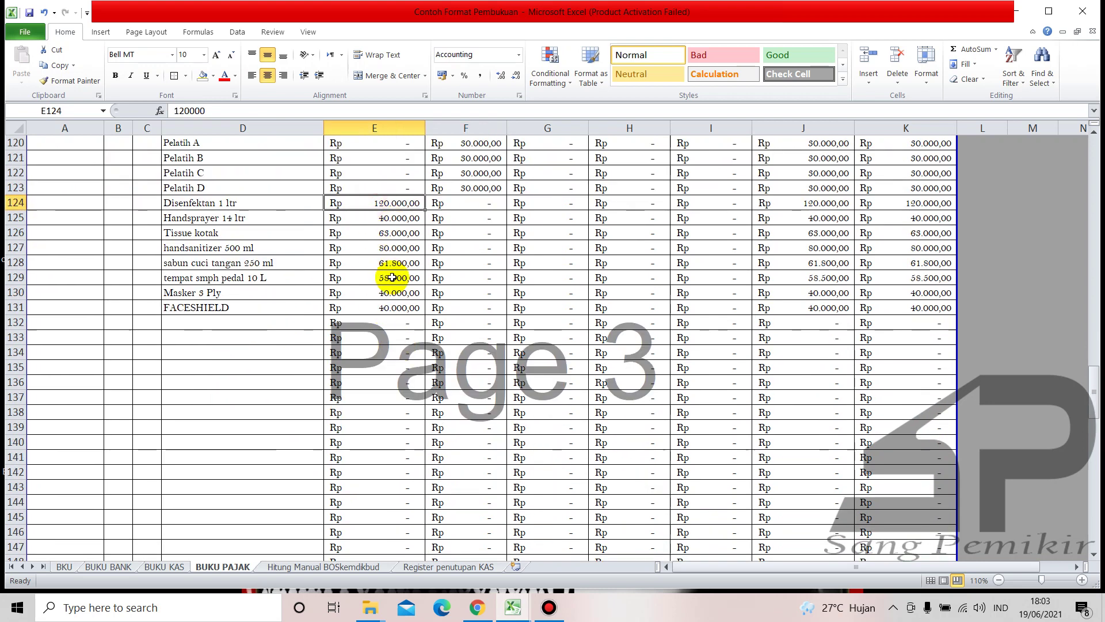
{"action": "left_click", "coordinate": [386, 310]}
{"action": "scroll", "coordinate": [345, 306], "scroll_direction": "down", "scroll_amount": 1}
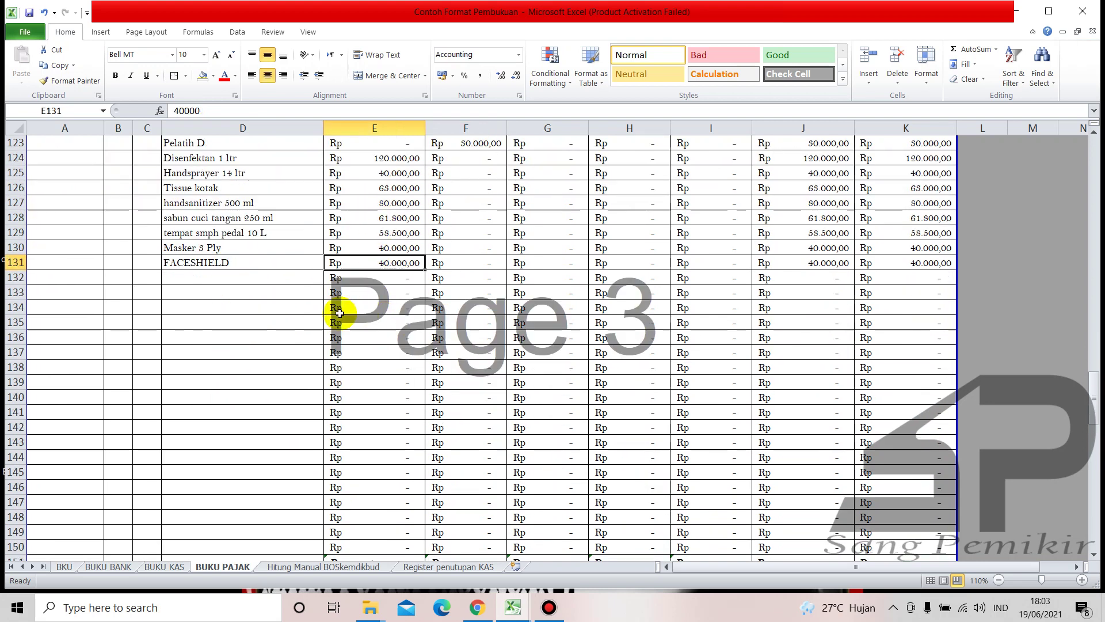
{"action": "scroll", "coordinate": [368, 432], "scroll_direction": "down", "scroll_amount": 2}
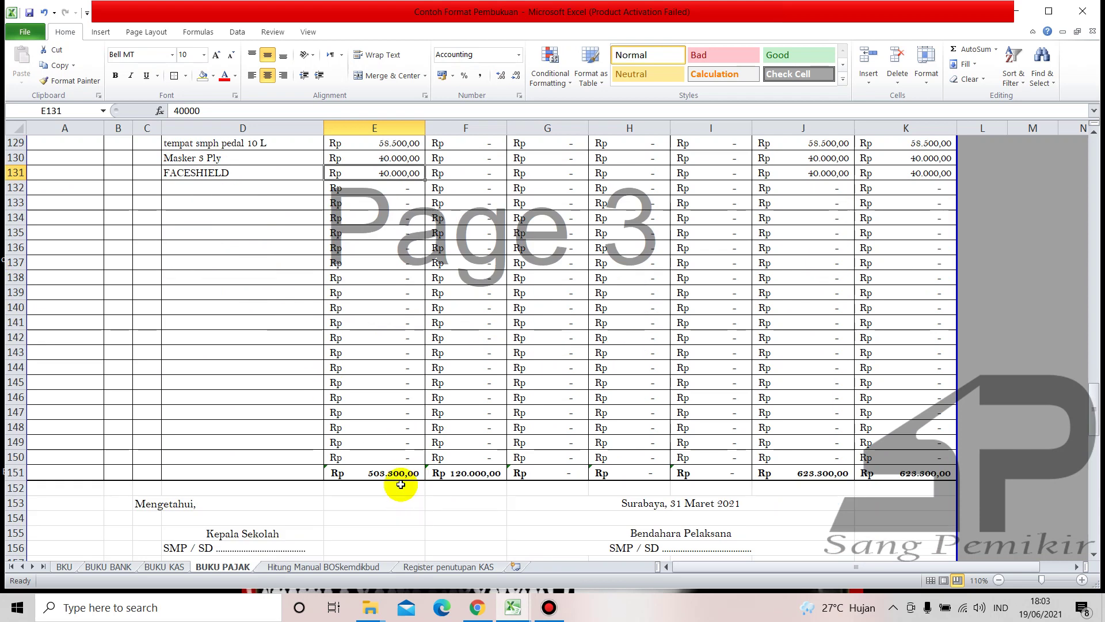
{"action": "scroll", "coordinate": [368, 224], "scroll_direction": "up", "scroll_amount": 3}
{"action": "left_click", "coordinate": [394, 324]}
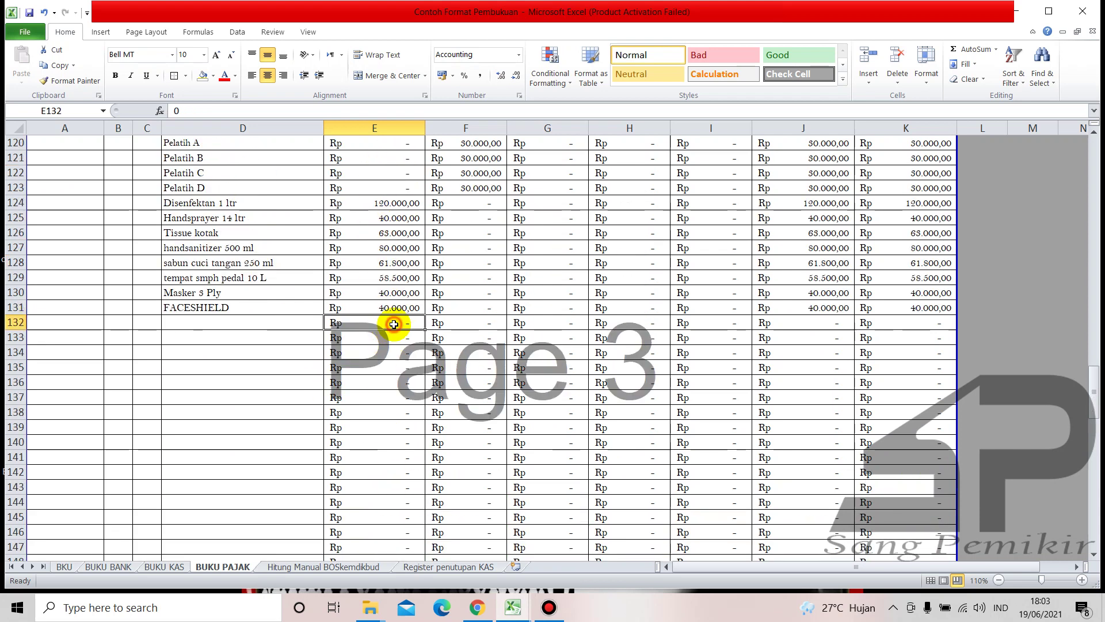
{"action": "left_click", "coordinate": [267, 324]}
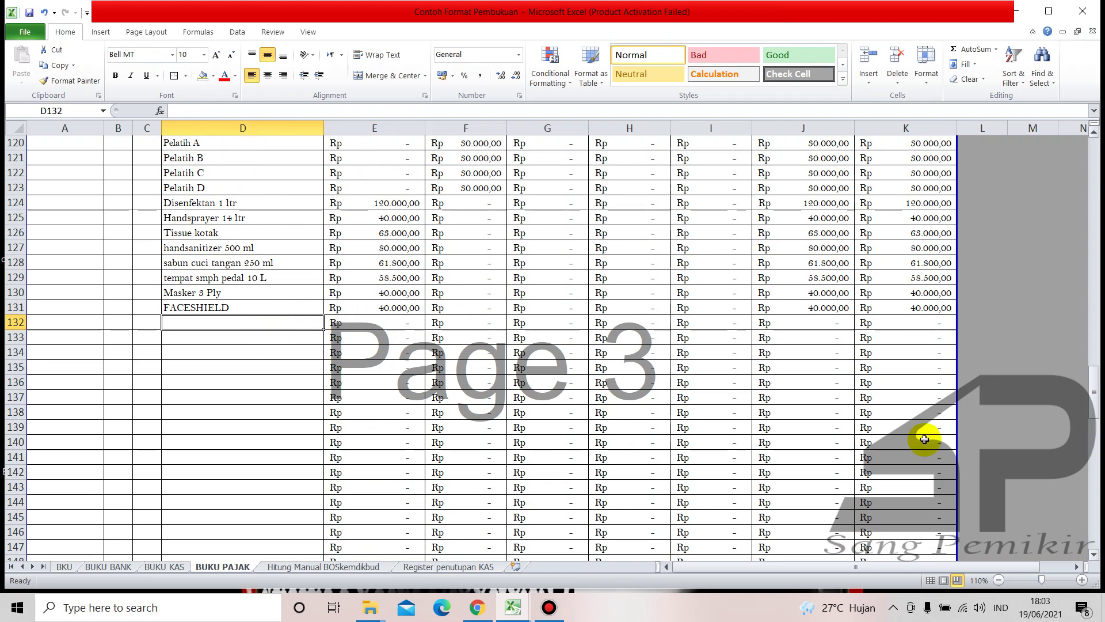
Compare the Pengeluaran (Kredit) and Jumlah columns of the March tax table, including their totals in row 151.
{"action": "scroll", "coordinate": [944, 432], "scroll_direction": "up", "scroll_amount": 4}
{"action": "scroll", "coordinate": [742, 345], "scroll_direction": "down", "scroll_amount": 3}
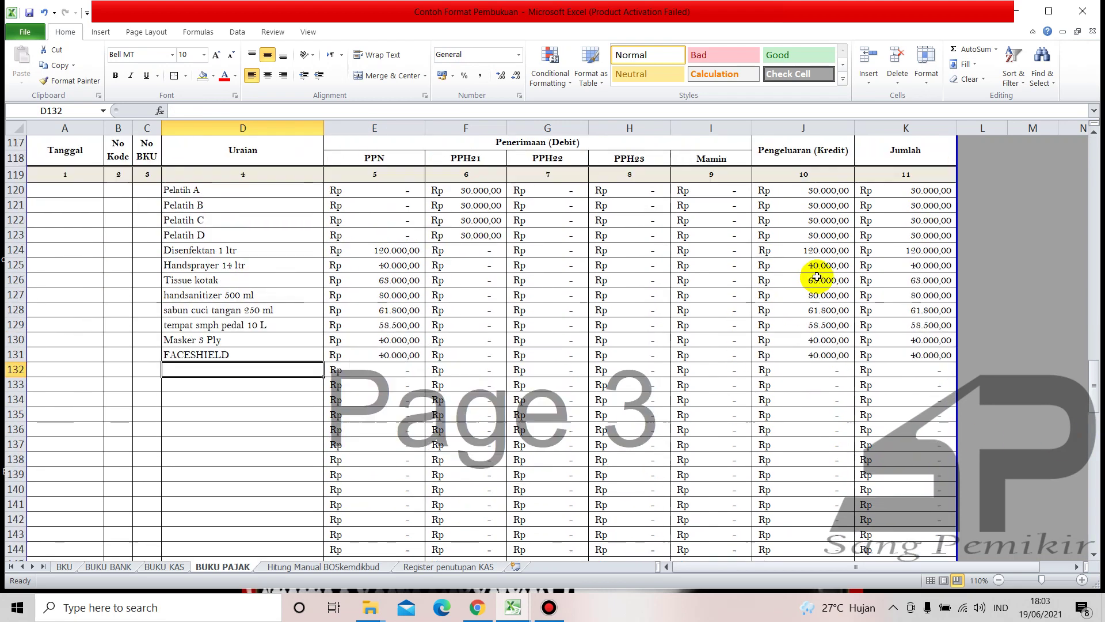
{"action": "scroll", "coordinate": [806, 277], "scroll_direction": "up", "scroll_amount": 1}
{"action": "scroll", "coordinate": [802, 275], "scroll_direction": "down", "scroll_amount": 6}
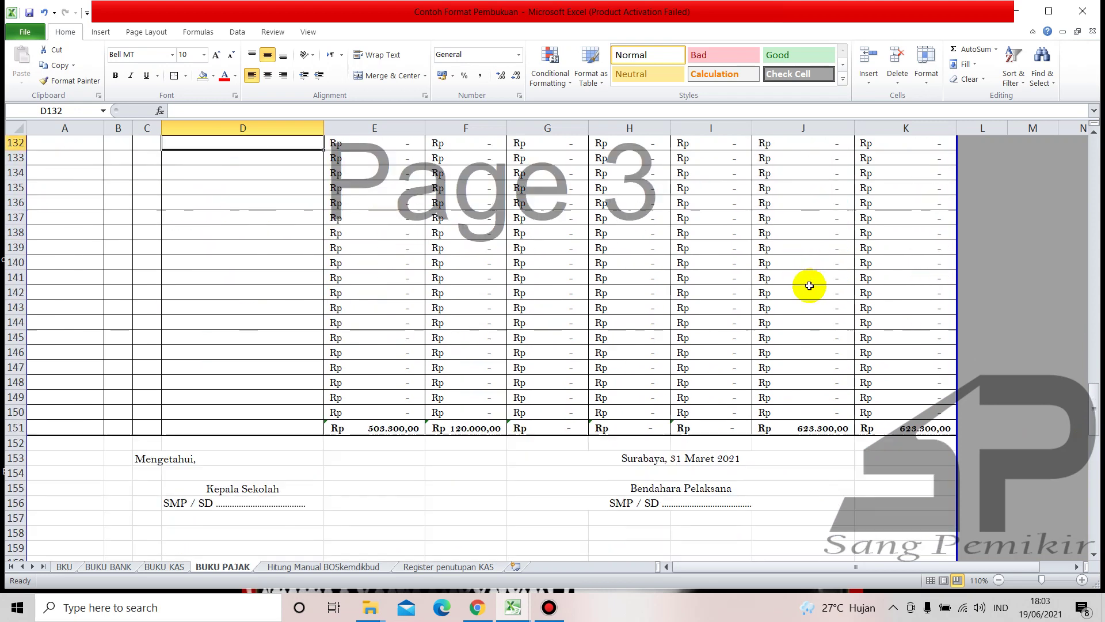
{"action": "left_click", "coordinate": [890, 429]}
{"action": "left_click", "coordinate": [838, 429]}
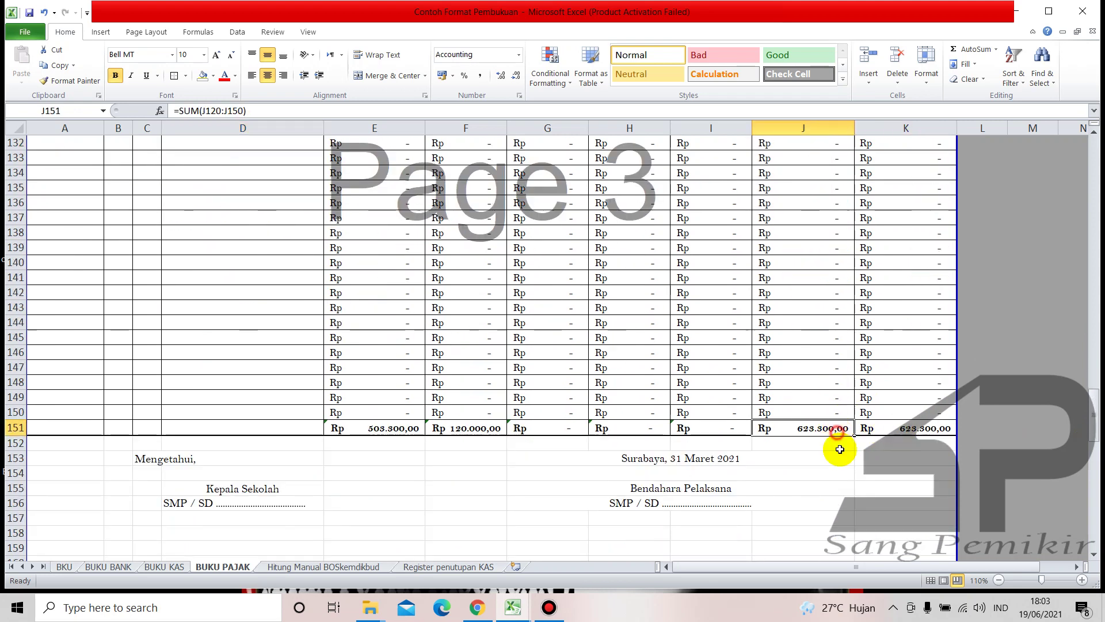
{"action": "left_click", "coordinate": [843, 457]}
{"action": "left_click", "coordinate": [904, 446]}
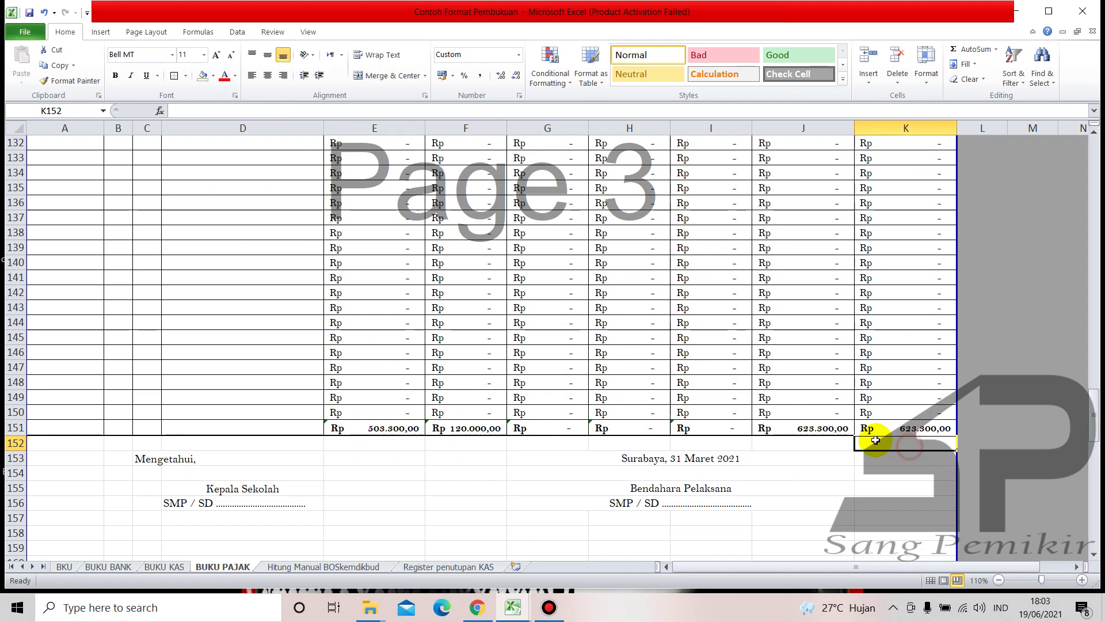
{"action": "left_click", "coordinate": [783, 426]}
{"action": "left_click", "coordinate": [883, 428]}
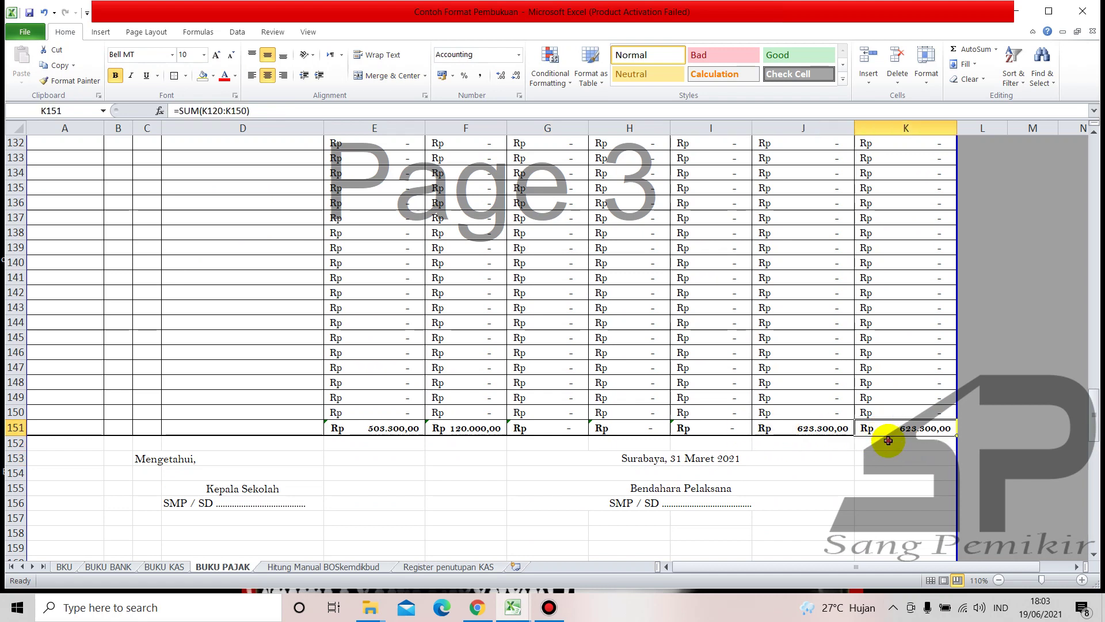
{"action": "left_click", "coordinate": [885, 448]}
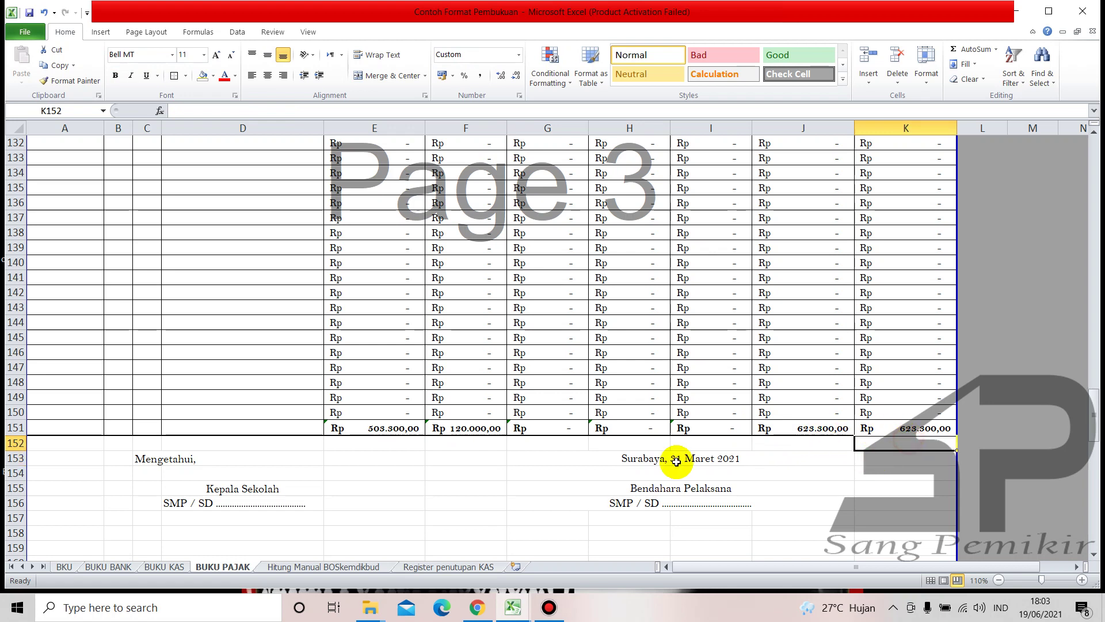
Review the March BUKU PEMBANTU PAJAK page from its heading down to the total row and signature block.
{"action": "scroll", "coordinate": [518, 340], "scroll_direction": "up", "scroll_amount": 9}
{"action": "scroll", "coordinate": [799, 304], "scroll_direction": "up", "scroll_amount": 1}
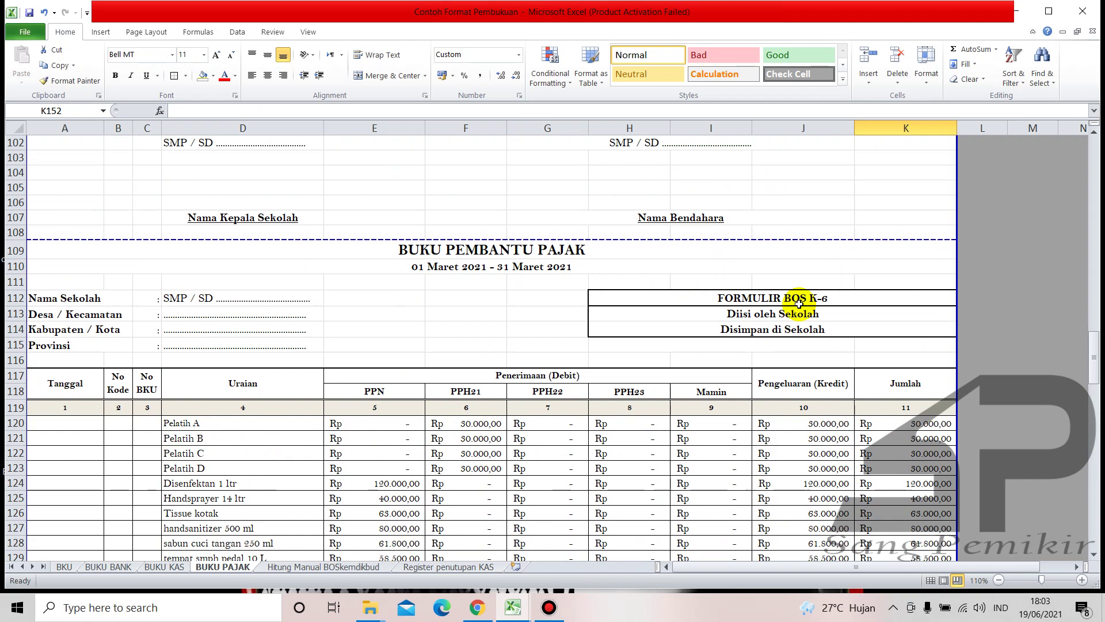
{"action": "scroll", "coordinate": [799, 304], "scroll_direction": "down", "scroll_amount": 10}
{"action": "left_click", "coordinate": [814, 398]}
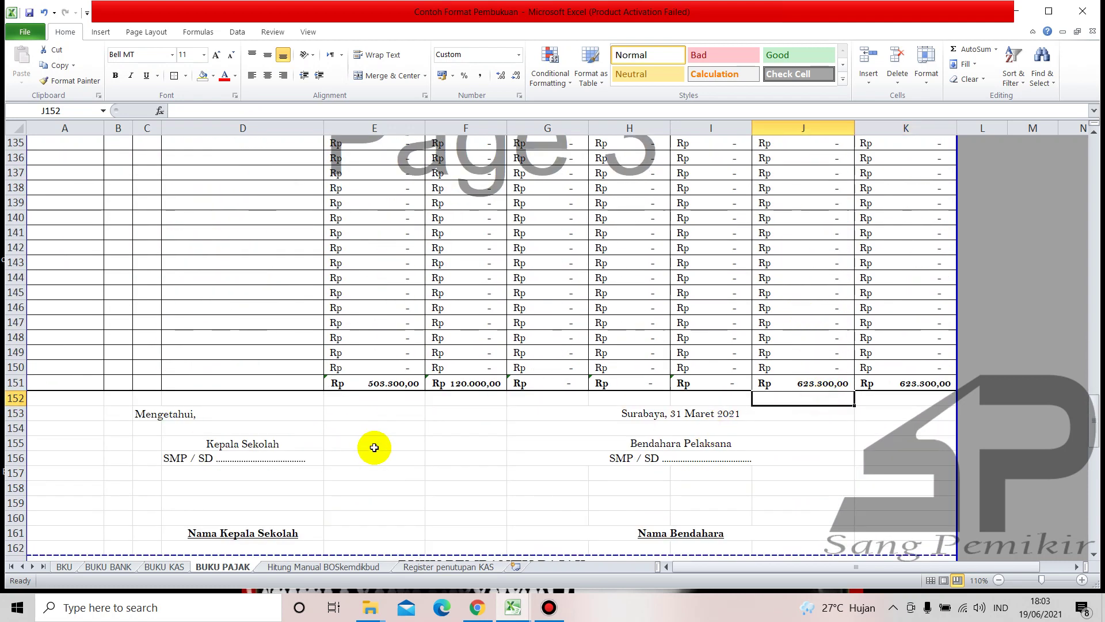
Compare Sisa Dana CW 1 in the Hitung Manual BOSkemdikbud sheet with the closing balances in the BKU sheet.
{"action": "left_click", "coordinate": [346, 567]}
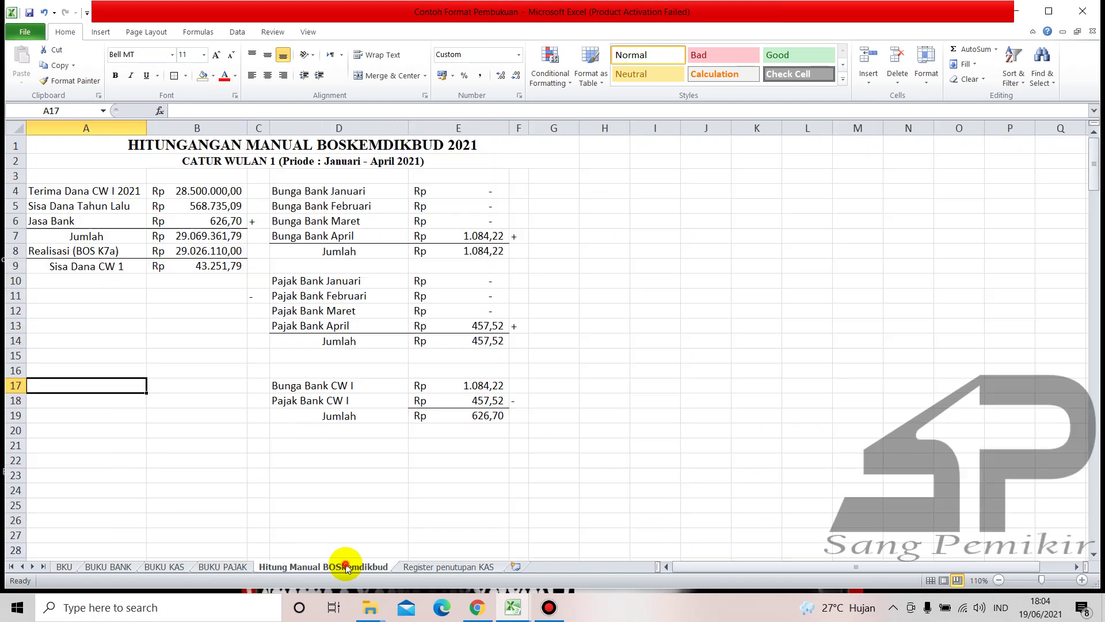
{"action": "left_click", "coordinate": [211, 270]}
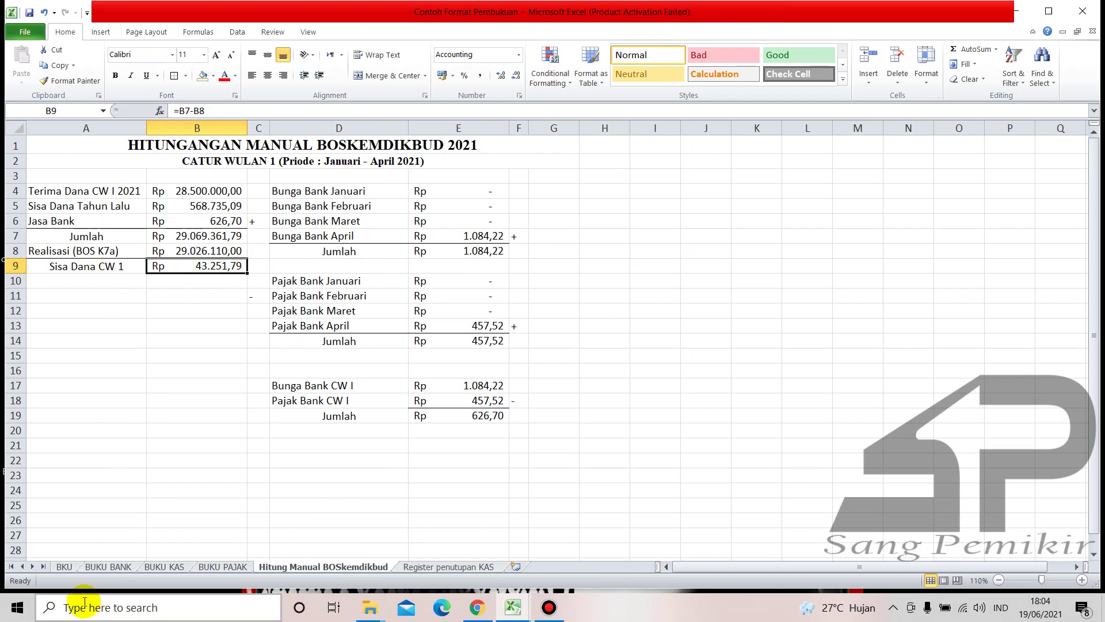
{"action": "left_click", "coordinate": [68, 567]}
{"action": "scroll", "coordinate": [230, 461], "scroll_direction": "down", "scroll_amount": 1}
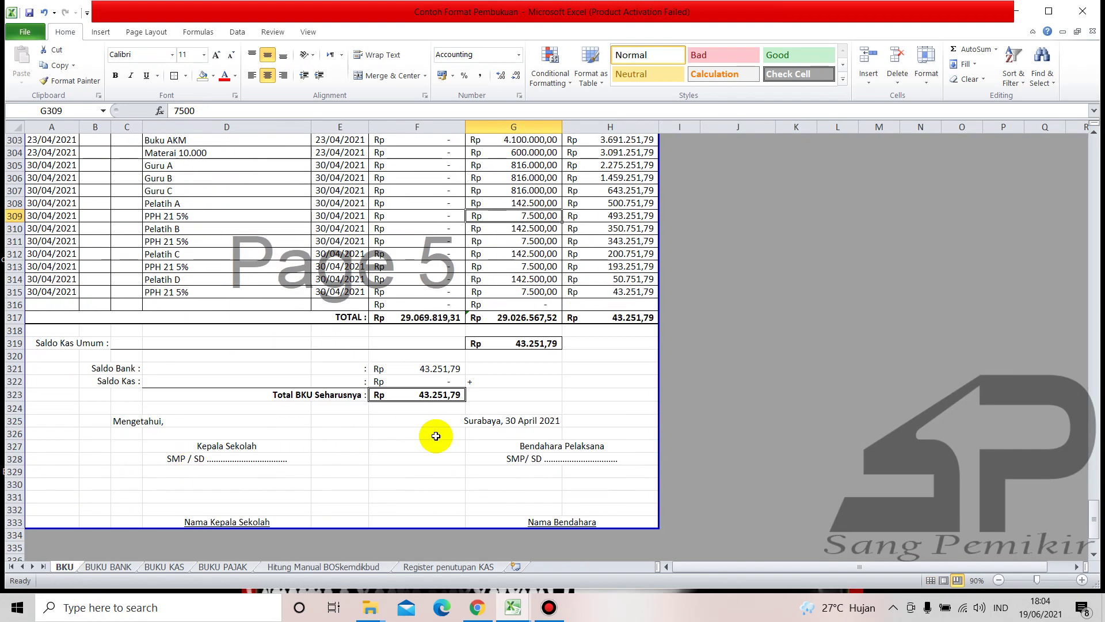
{"action": "left_click", "coordinate": [435, 433]}
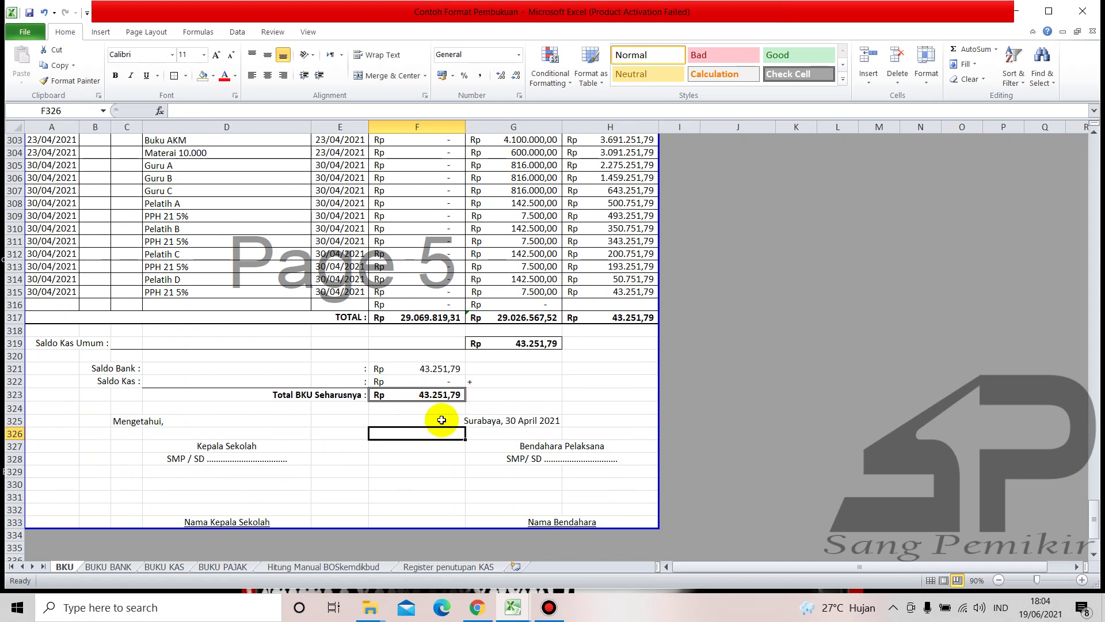
{"action": "left_click", "coordinate": [322, 567]}
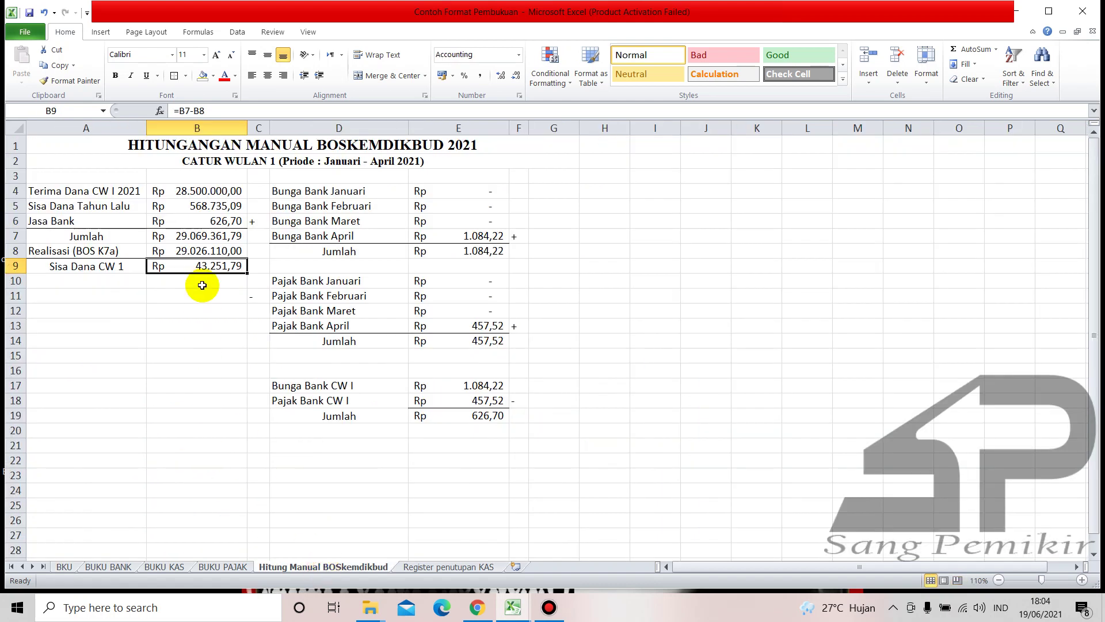
Examine Sisa Dana CW 1 and the bank interest and tax amounts in E4:E19 of the manual BOS calculation.
{"action": "left_click", "coordinate": [233, 280]}
{"action": "left_click", "coordinate": [157, 309]}
{"action": "left_click", "coordinate": [213, 262]}
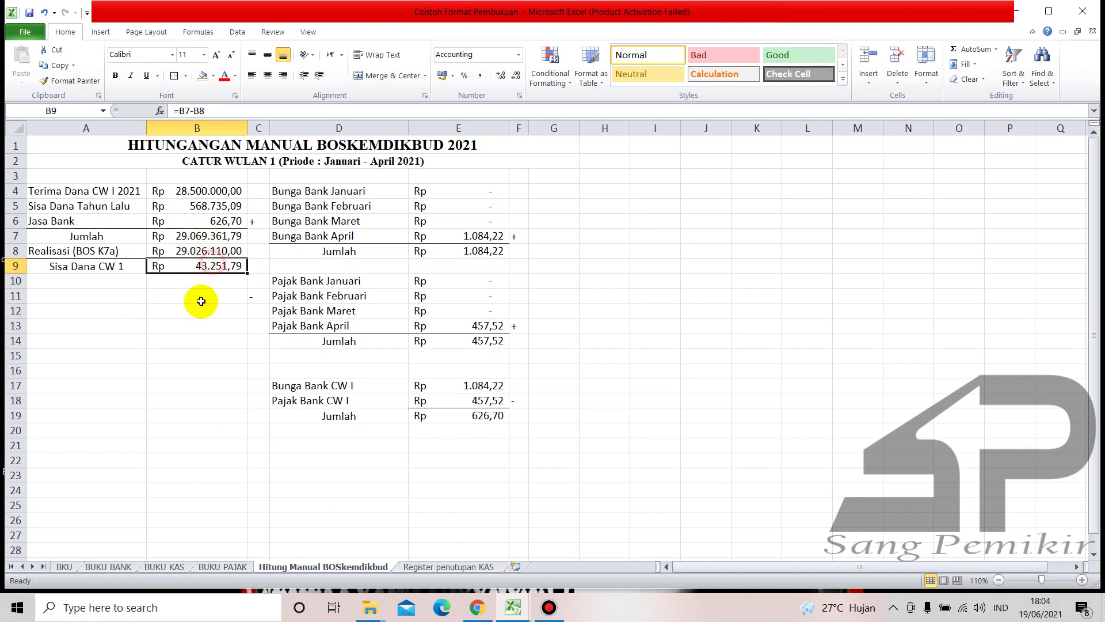
{"action": "left_click_drag", "start_coordinate": [442, 190], "coordinate": [459, 420]}
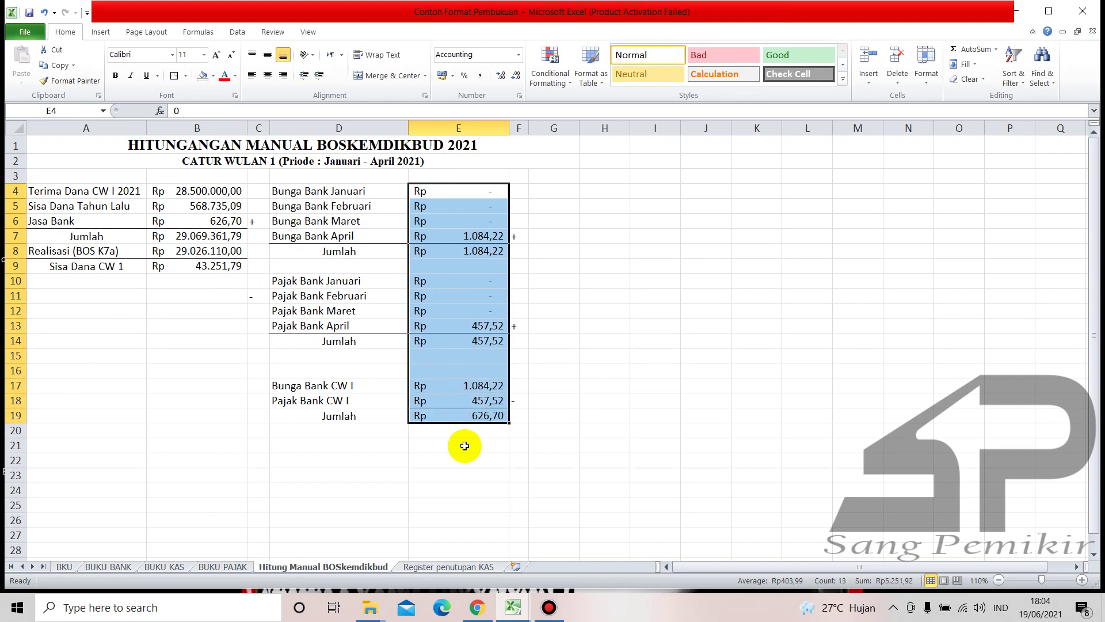
{"action": "left_click", "coordinate": [459, 460]}
{"action": "left_click", "coordinate": [187, 403]}
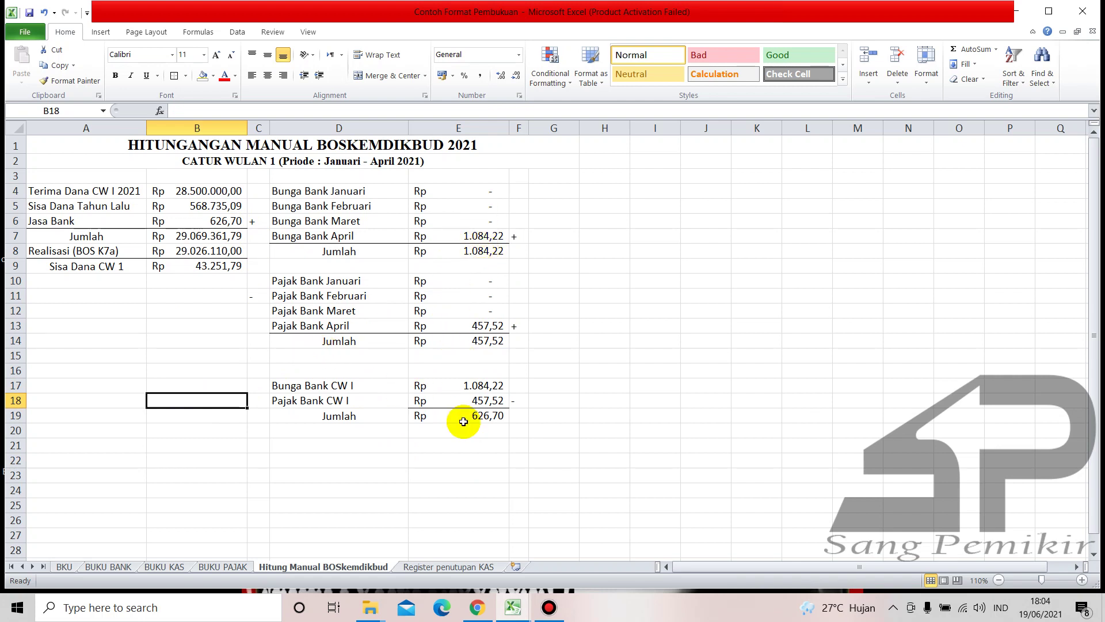
{"action": "left_click", "coordinate": [457, 459]}
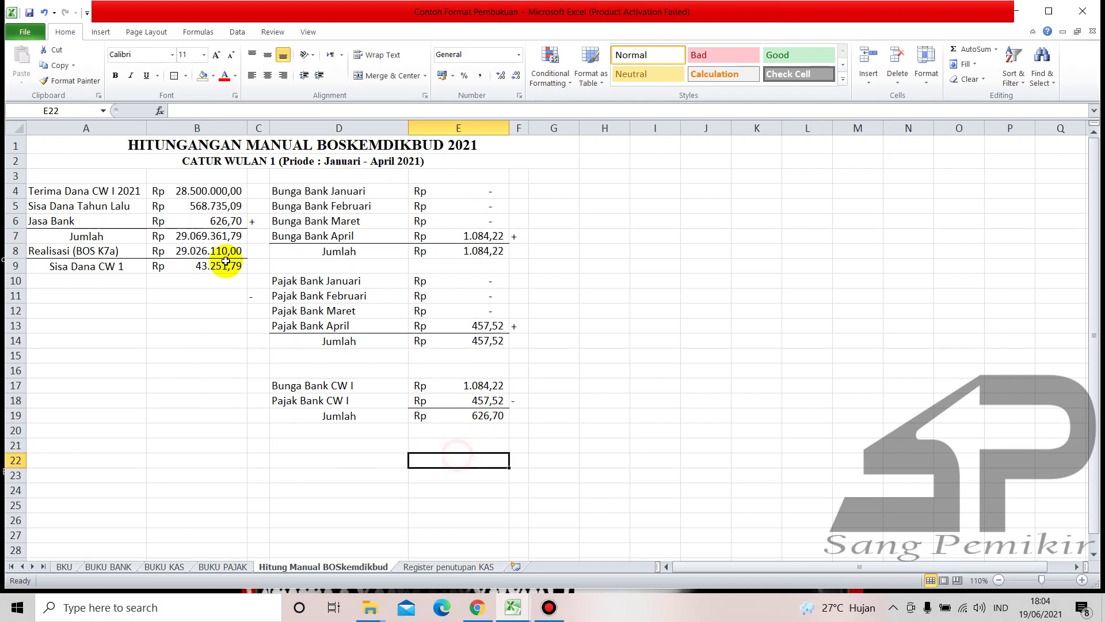
Compare Sisa Dana Tahun Lalu in the manual calculation with the opening bank and cash balances in the Contoh Pembelian workbook.
{"action": "left_click", "coordinate": [181, 206]}
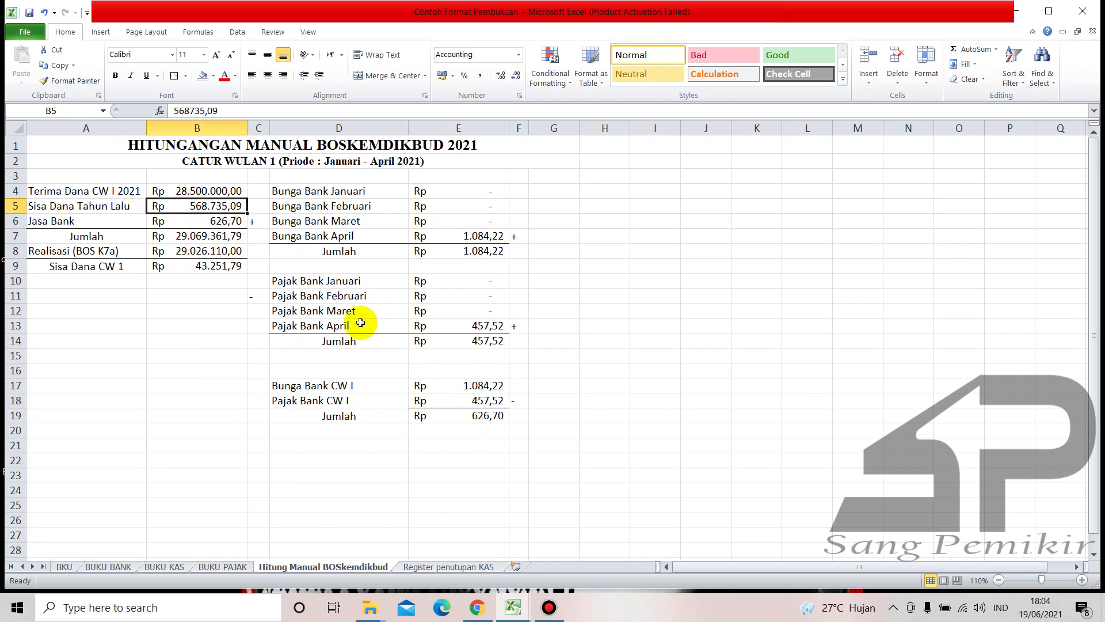
{"action": "mouse_move", "coordinate": [513, 605]}
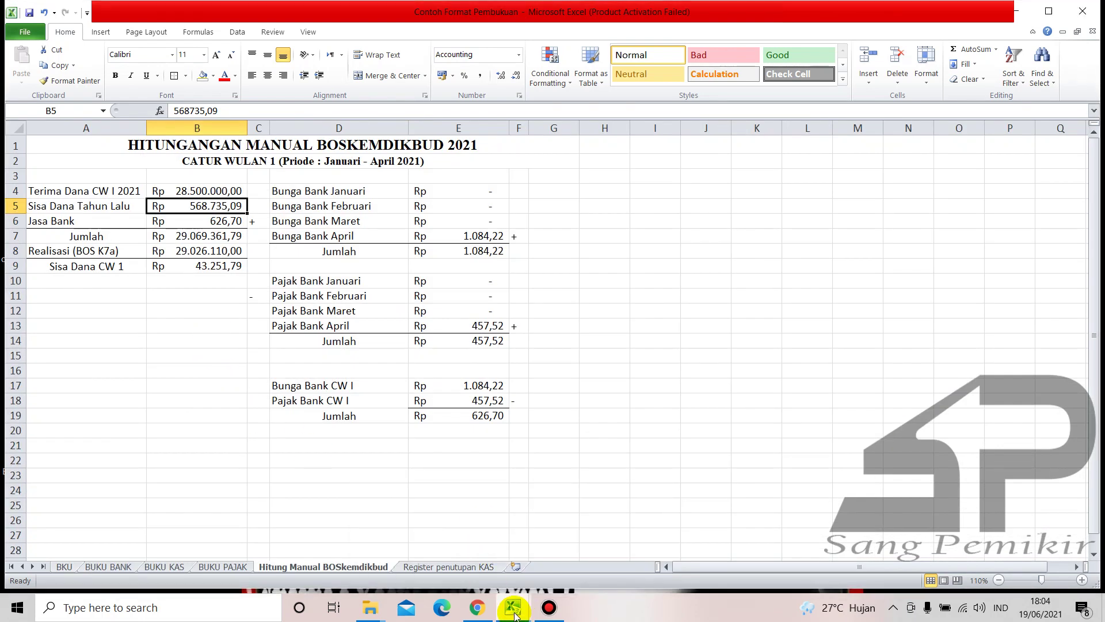
{"action": "left_click", "coordinate": [525, 568]}
{"action": "scroll", "coordinate": [157, 378], "scroll_direction": "up", "scroll_amount": 8}
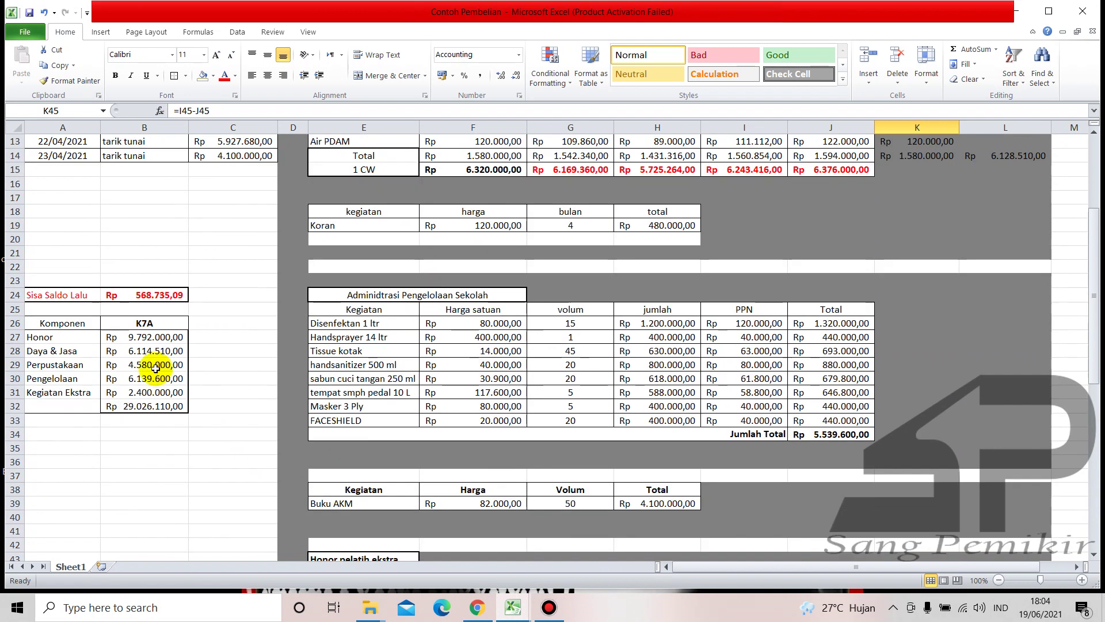
{"action": "scroll", "coordinate": [99, 285], "scroll_direction": "up", "scroll_amount": 4}
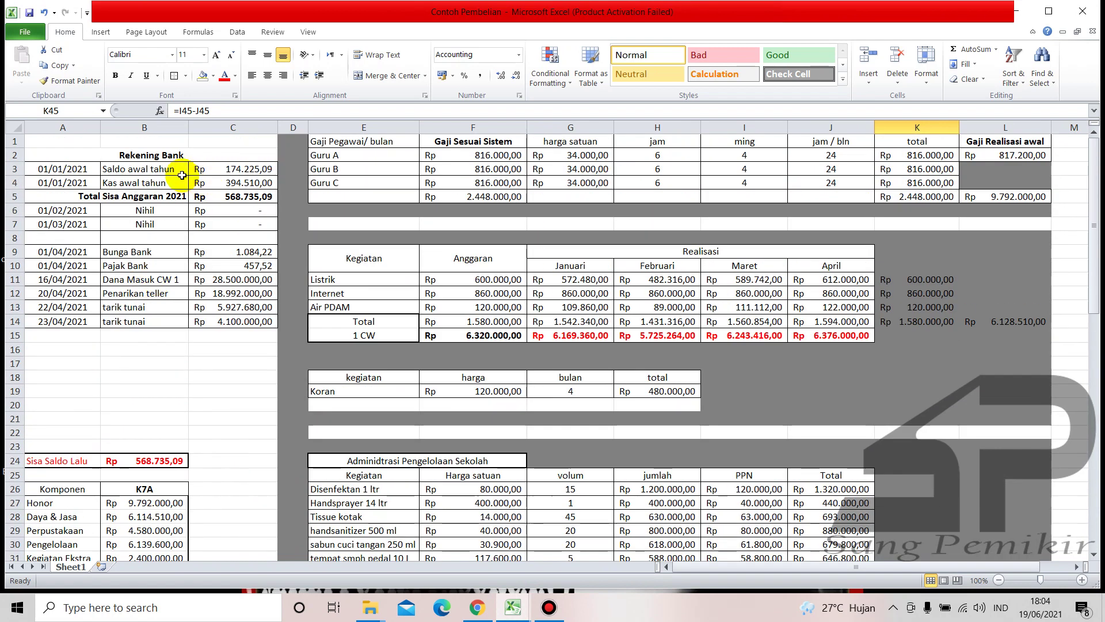
{"action": "left_click", "coordinate": [223, 183]}
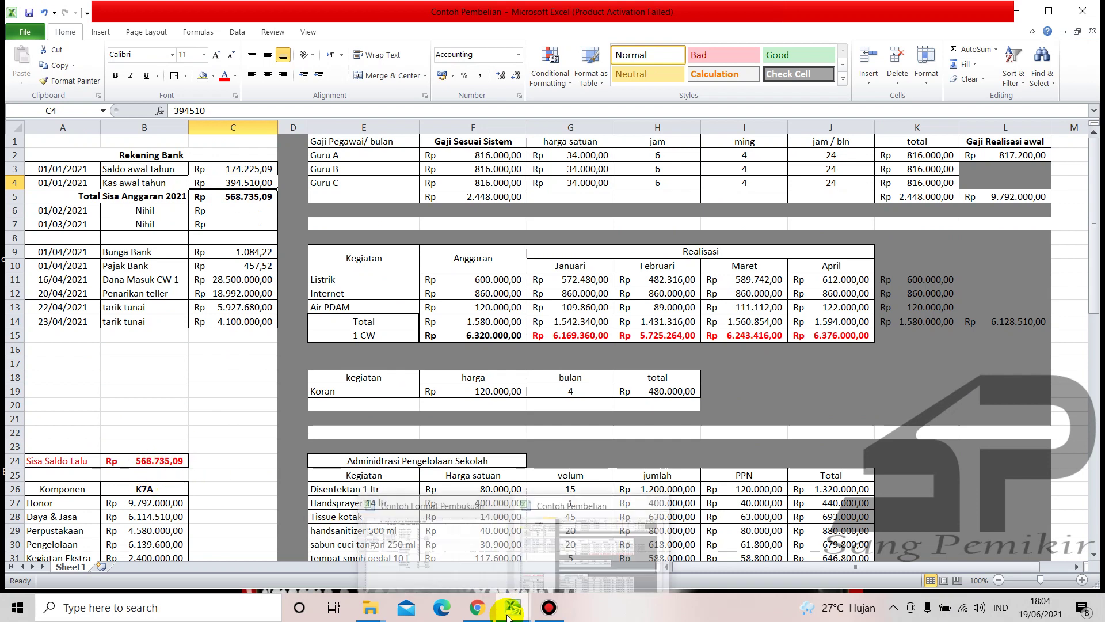
{"action": "left_click", "coordinate": [440, 555]}
{"action": "left_click", "coordinate": [213, 215]}
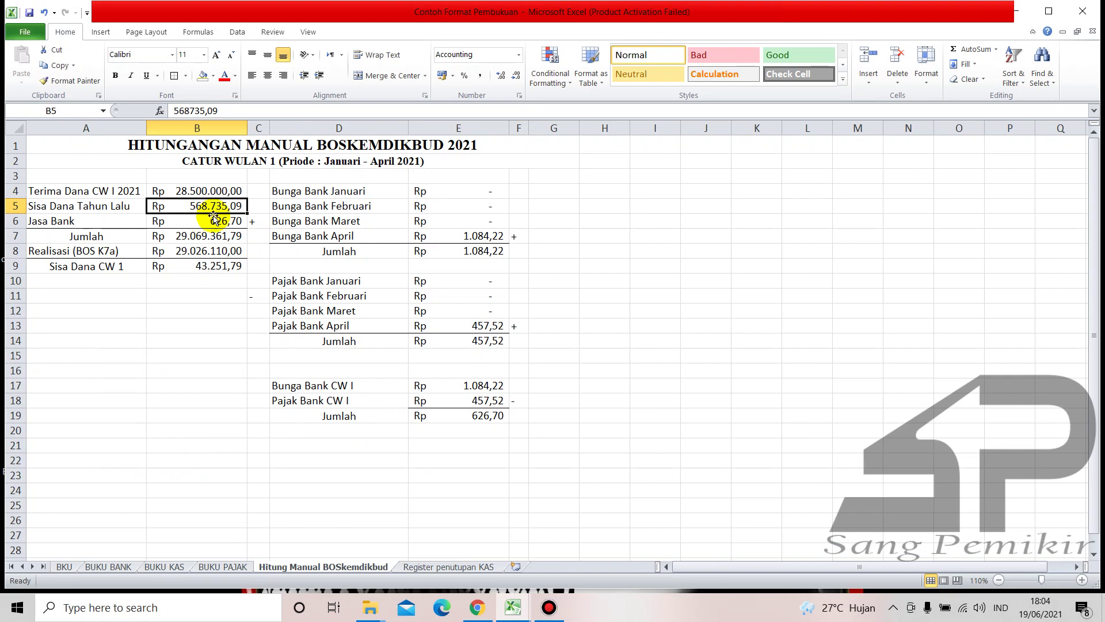
{"action": "left_click", "coordinate": [213, 366]}
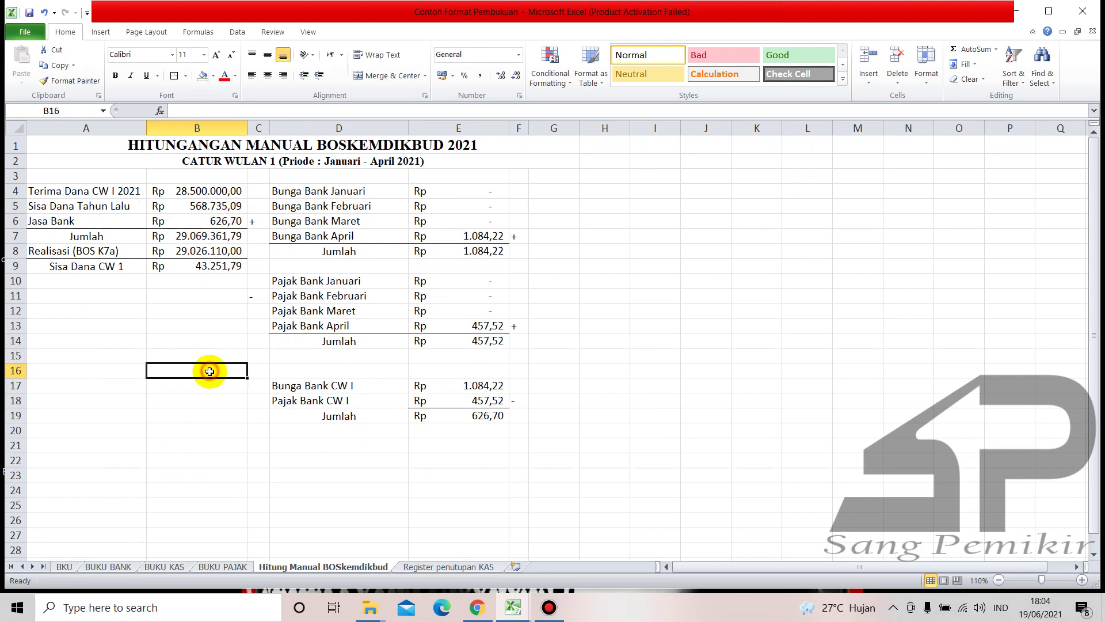
{"action": "left_click", "coordinate": [201, 206]}
{"action": "left_click", "coordinate": [192, 353]}
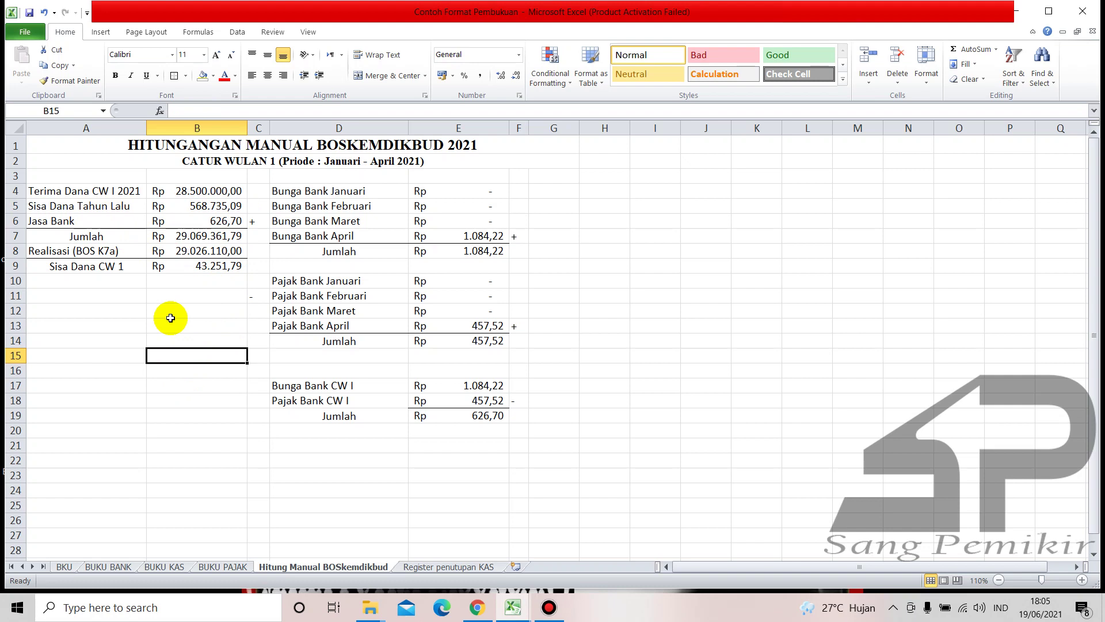
{"action": "left_click", "coordinate": [199, 209]}
{"action": "left_click", "coordinate": [171, 327]}
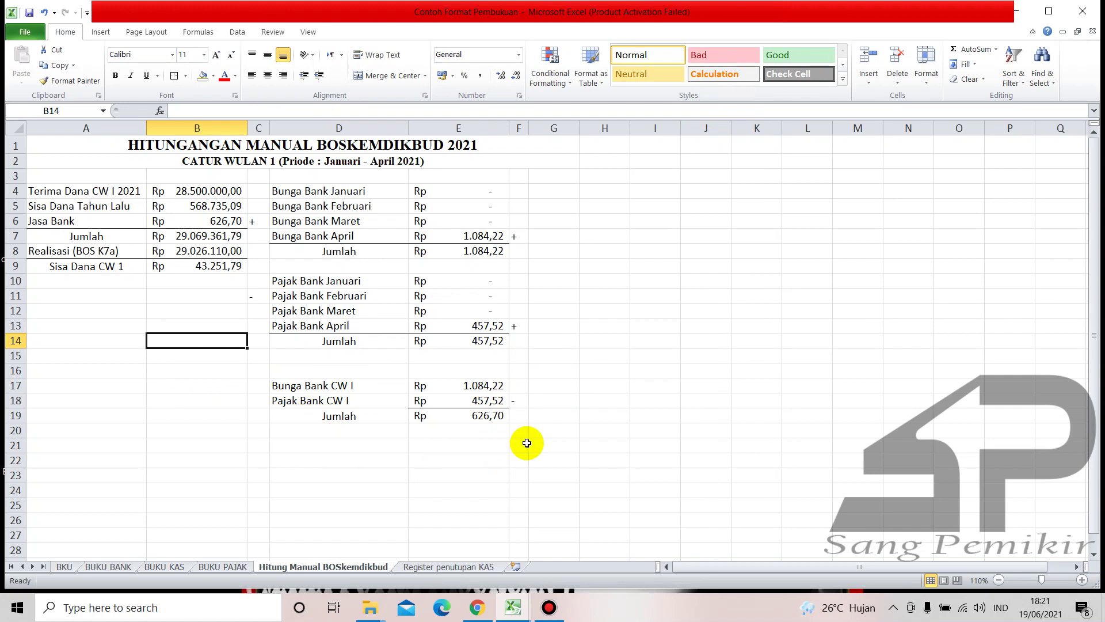
Open the Register penutupan KAS sheet and look over the Formulir K-7b layout from its heading.
{"action": "left_click", "coordinate": [459, 567]}
{"action": "left_click", "coordinate": [586, 286]}
{"action": "scroll", "coordinate": [287, 363], "scroll_direction": "down", "scroll_amount": 2}
{"action": "scroll", "coordinate": [292, 408], "scroll_direction": "up", "scroll_amount": 1}
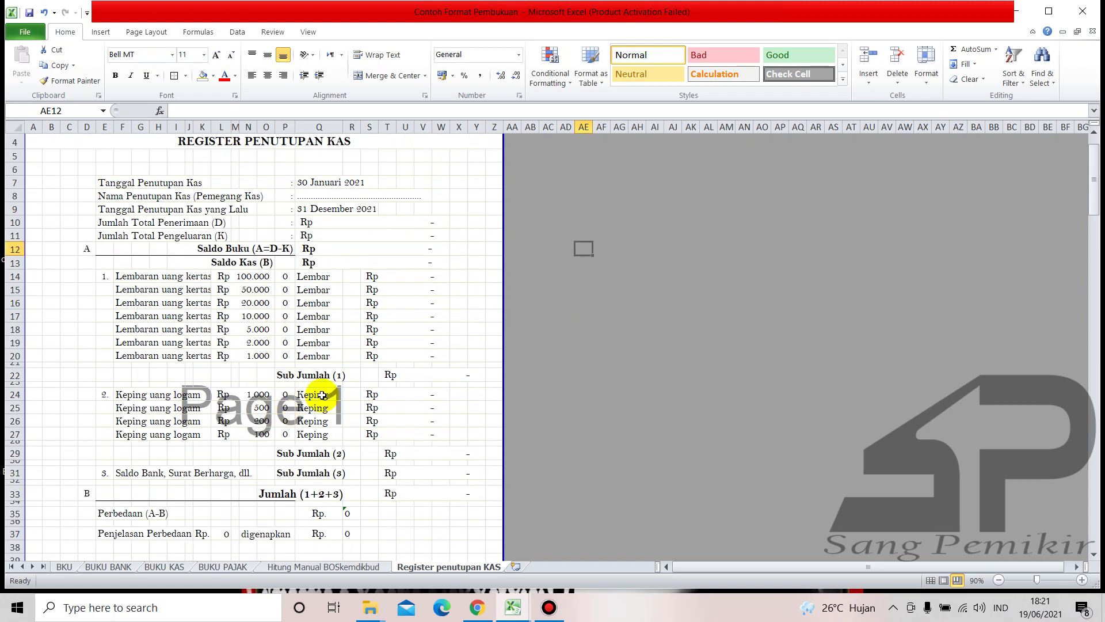
{"action": "scroll", "coordinate": [222, 353], "scroll_direction": "up", "scroll_amount": 1}
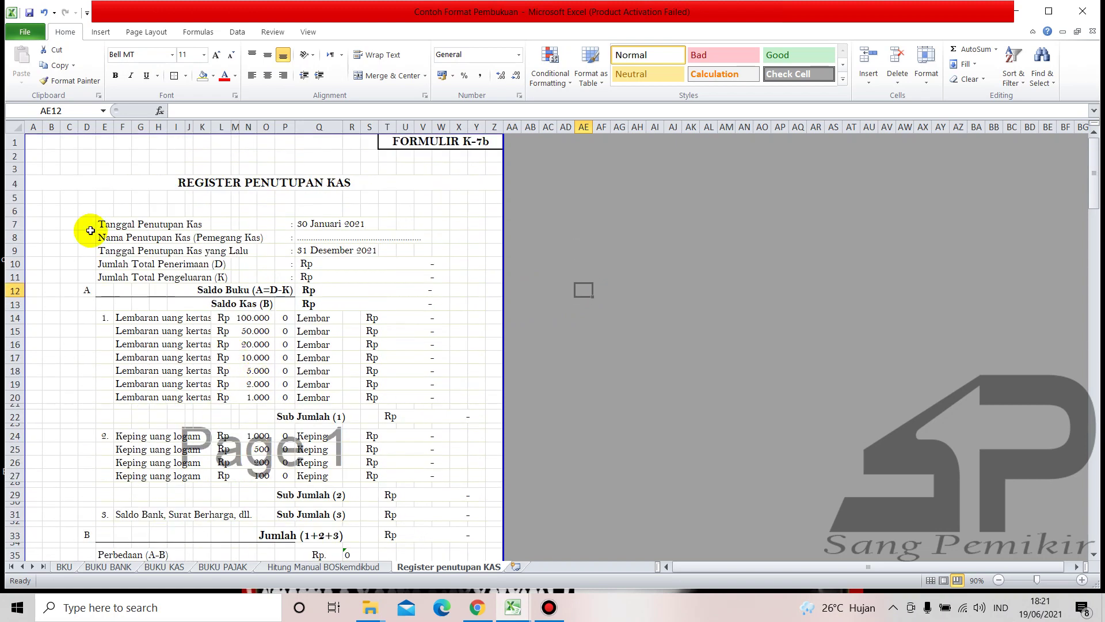
Examine the Tanggal Penutupan Kas and Nama Penutupan Kas (Pemegang Kas) entries of the cash closing register.
{"action": "left_click", "coordinate": [308, 224]}
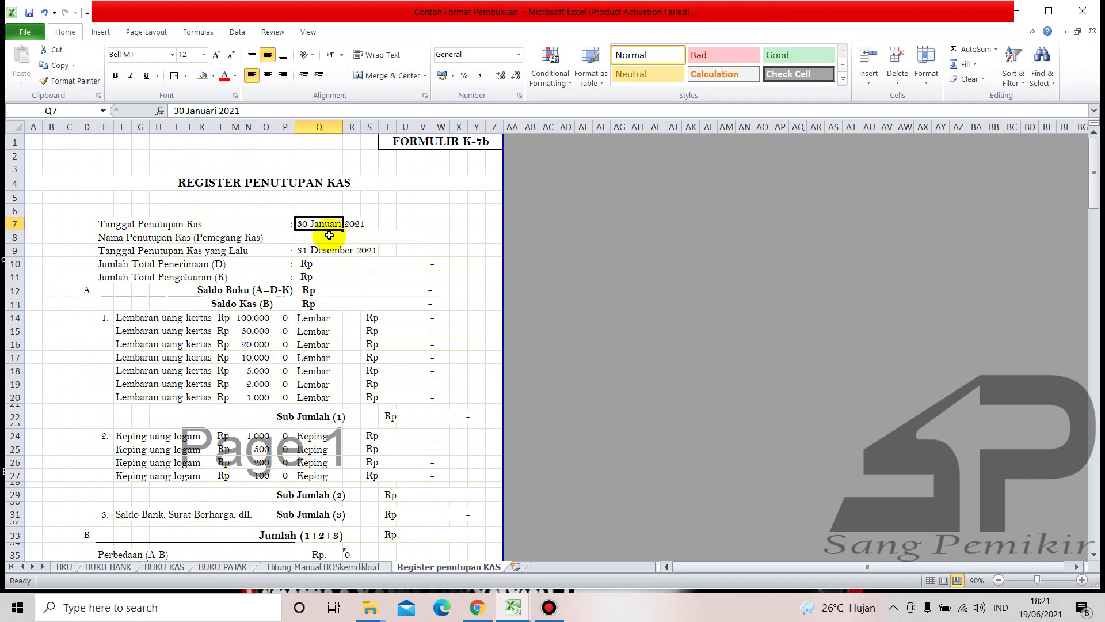
{"action": "left_click", "coordinate": [247, 199]}
{"action": "left_click", "coordinate": [300, 223]}
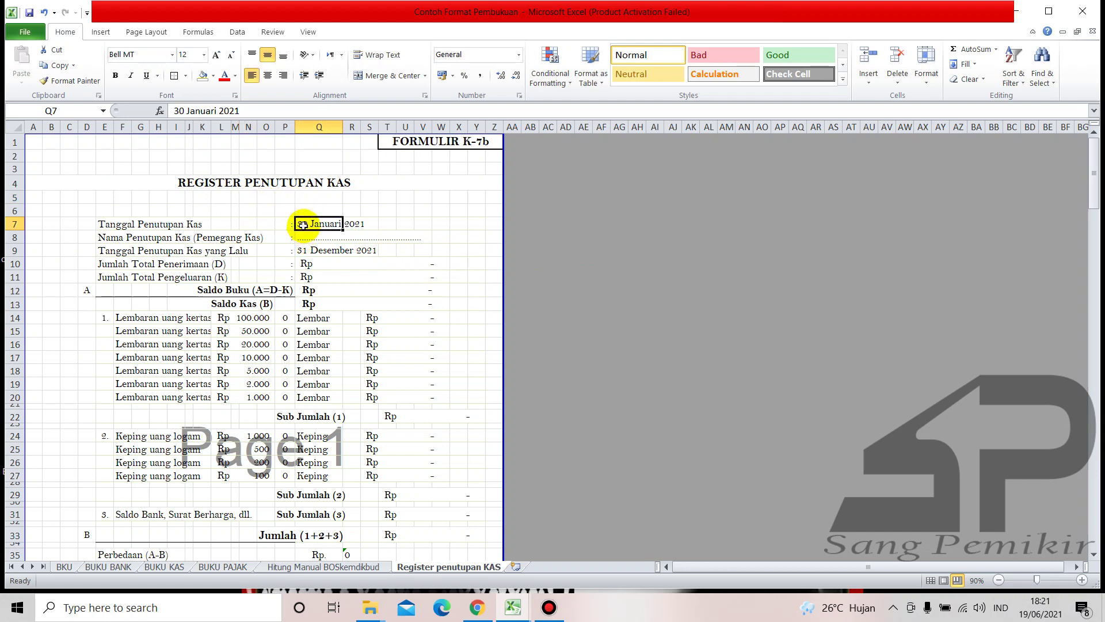
{"action": "left_click", "coordinate": [282, 211]}
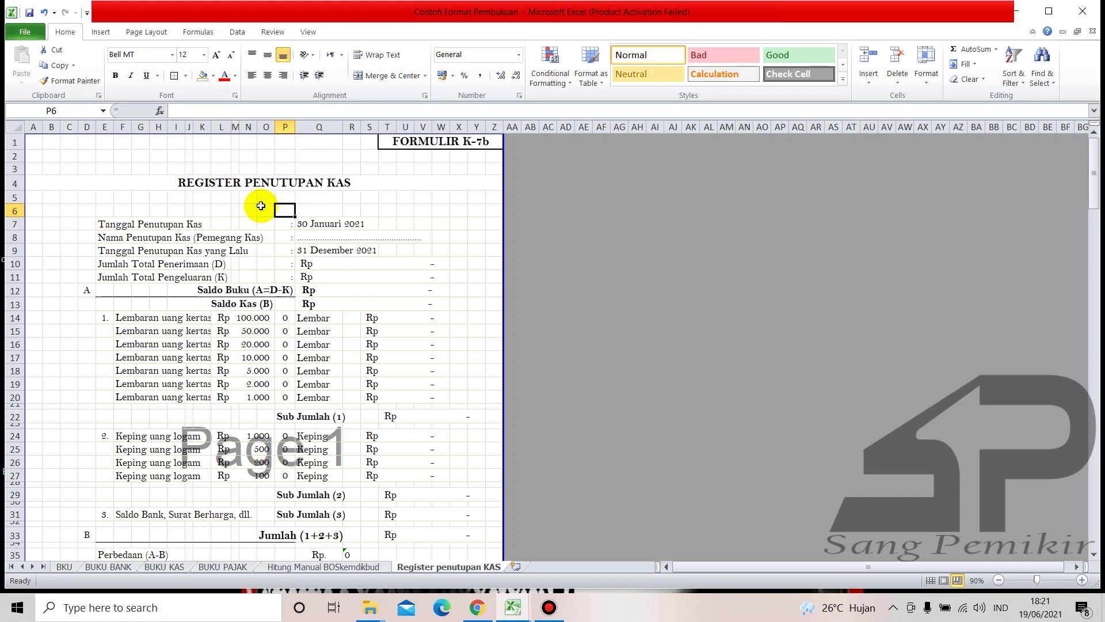
{"action": "left_click", "coordinate": [260, 206]}
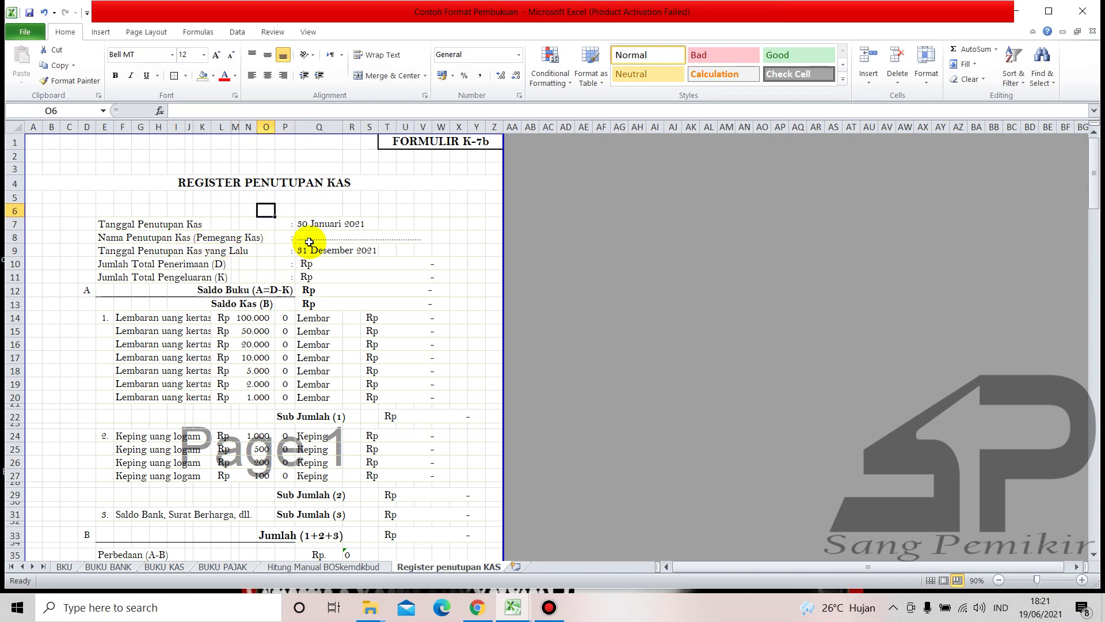
{"action": "left_click_drag", "start_coordinate": [310, 242], "coordinate": [434, 240]}
{"action": "left_click", "coordinate": [458, 237]}
{"action": "left_click", "coordinate": [319, 237]}
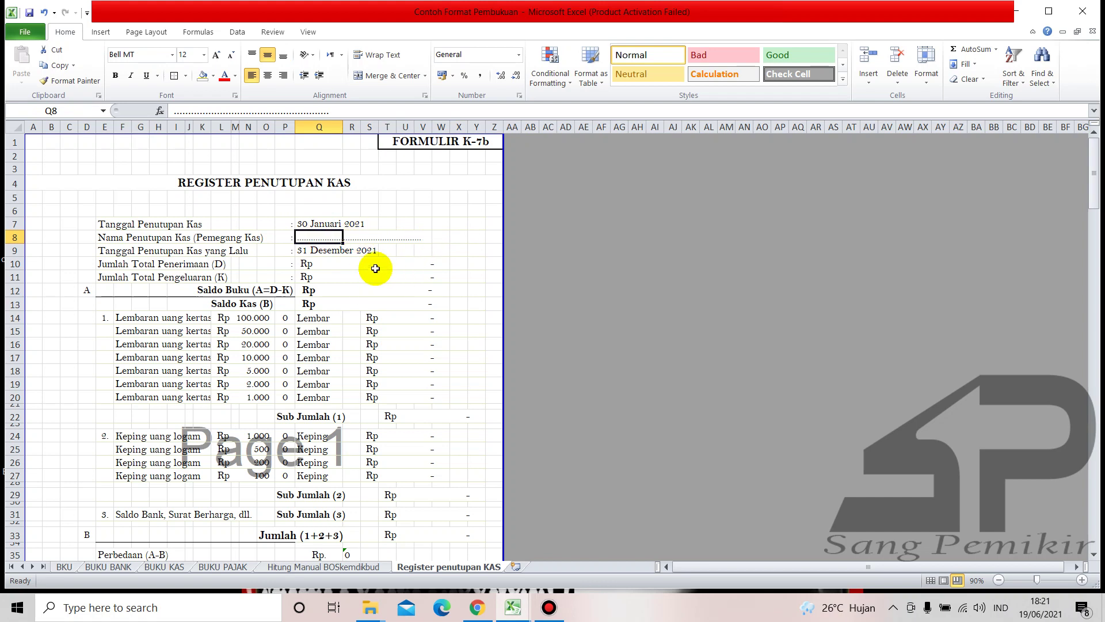
Look up the January debit total in the BKU sheet and enter 568735,09 as Jumlah Total Penerimaan (D) in the cash closing register.
{"action": "left_click", "coordinate": [351, 263]}
{"action": "scroll", "coordinate": [432, 253], "scroll_direction": "down", "scroll_amount": 2}
{"action": "scroll", "coordinate": [412, 288], "scroll_direction": "up", "scroll_amount": 2}
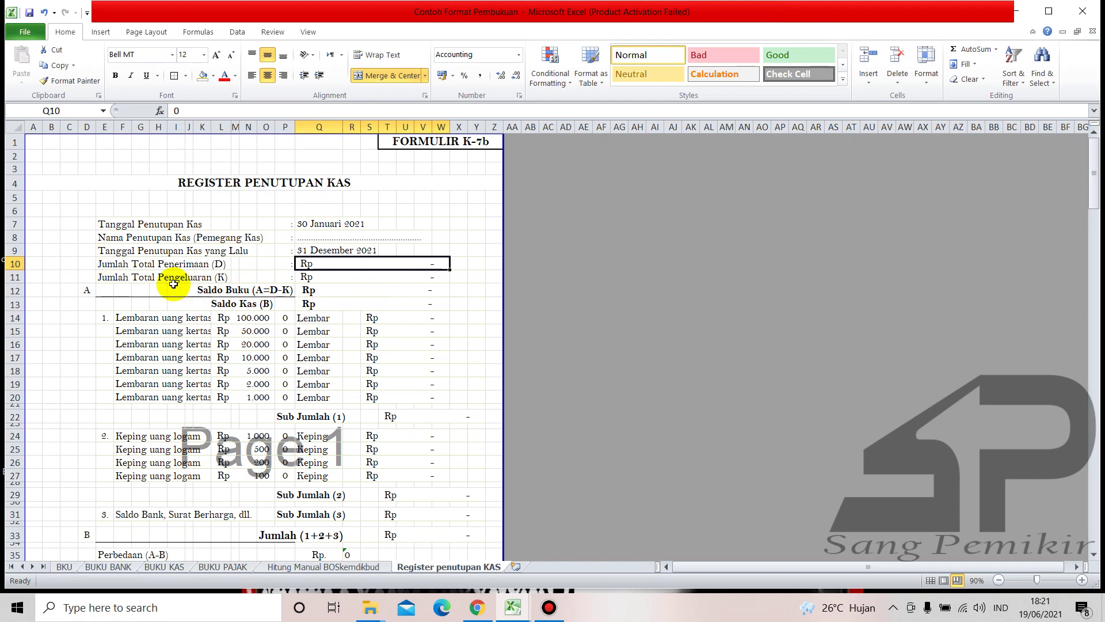
{"action": "left_click", "coordinate": [464, 264]}
{"action": "left_click", "coordinate": [403, 265]}
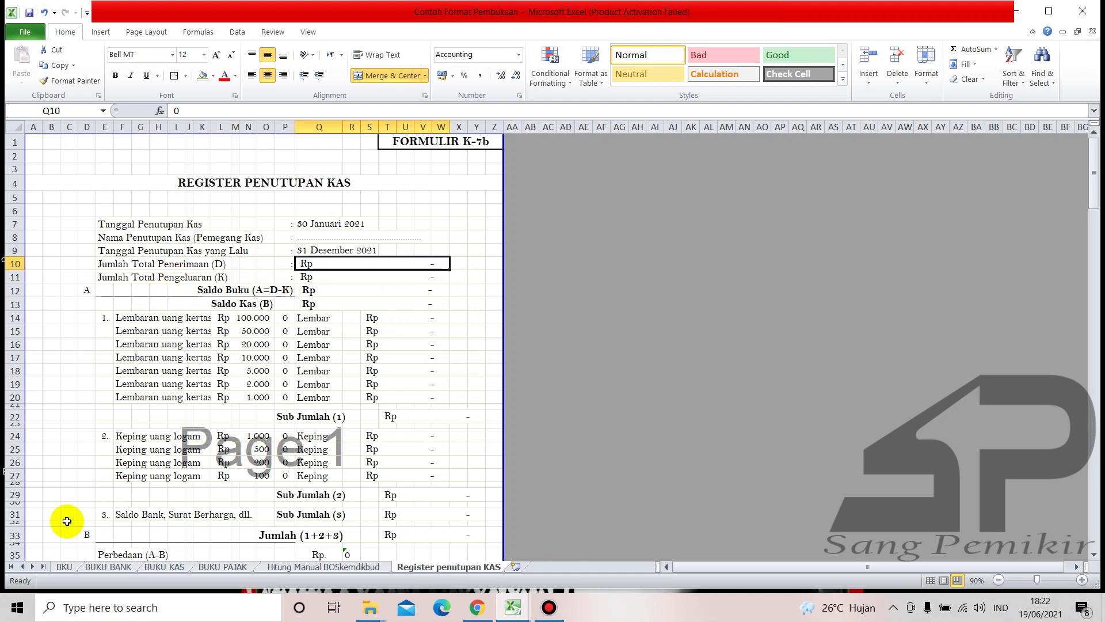
{"action": "left_click", "coordinate": [63, 567]}
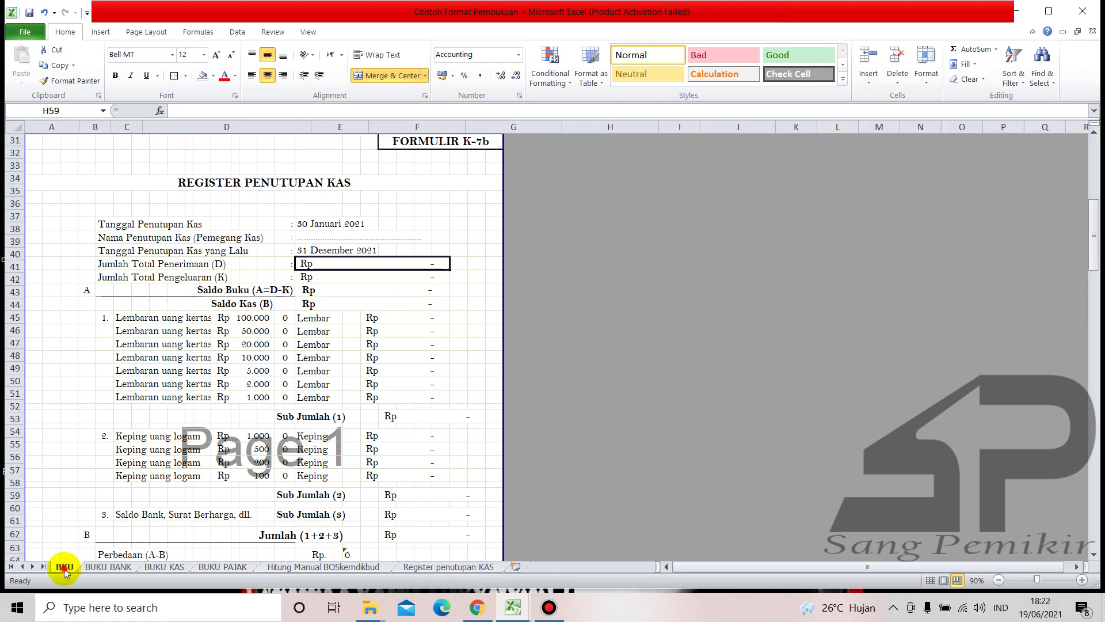
{"action": "scroll", "coordinate": [294, 391], "scroll_direction": "up", "scroll_amount": 10}
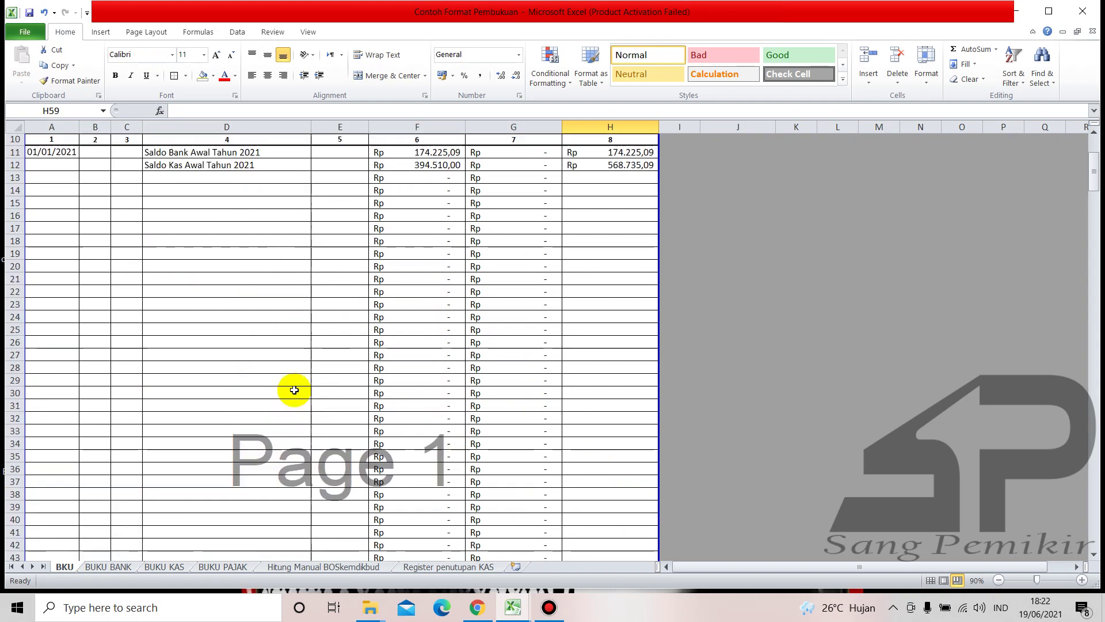
{"action": "scroll", "coordinate": [318, 376], "scroll_direction": "down", "scroll_amount": 12}
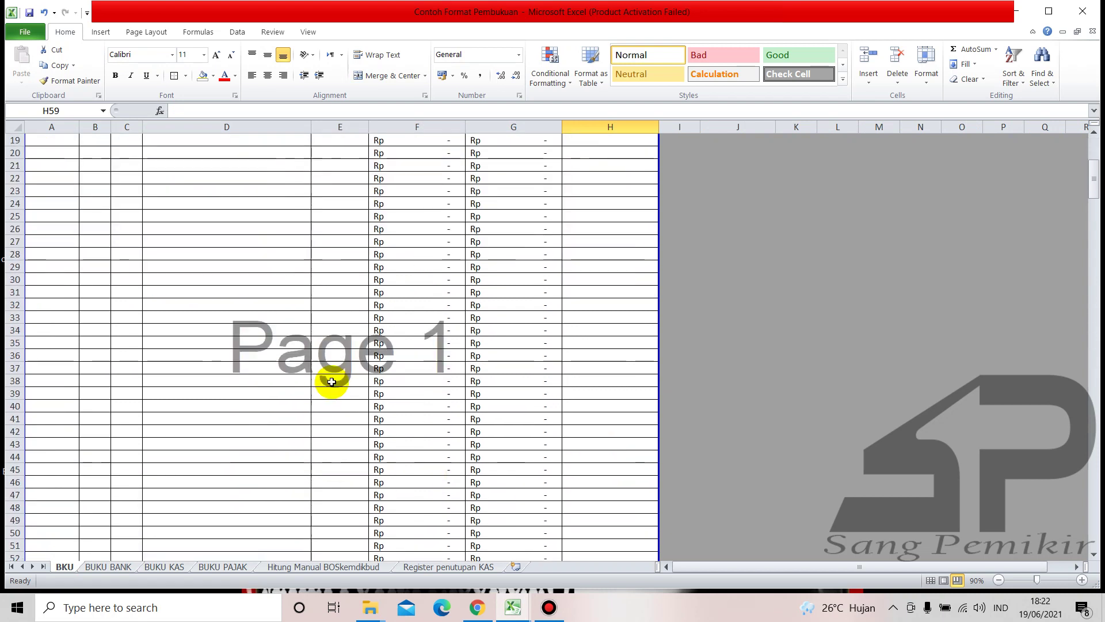
{"action": "scroll", "coordinate": [397, 469], "scroll_direction": "up", "scroll_amount": 4}
{"action": "scroll", "coordinate": [397, 464], "scroll_direction": "up", "scroll_amount": 8}
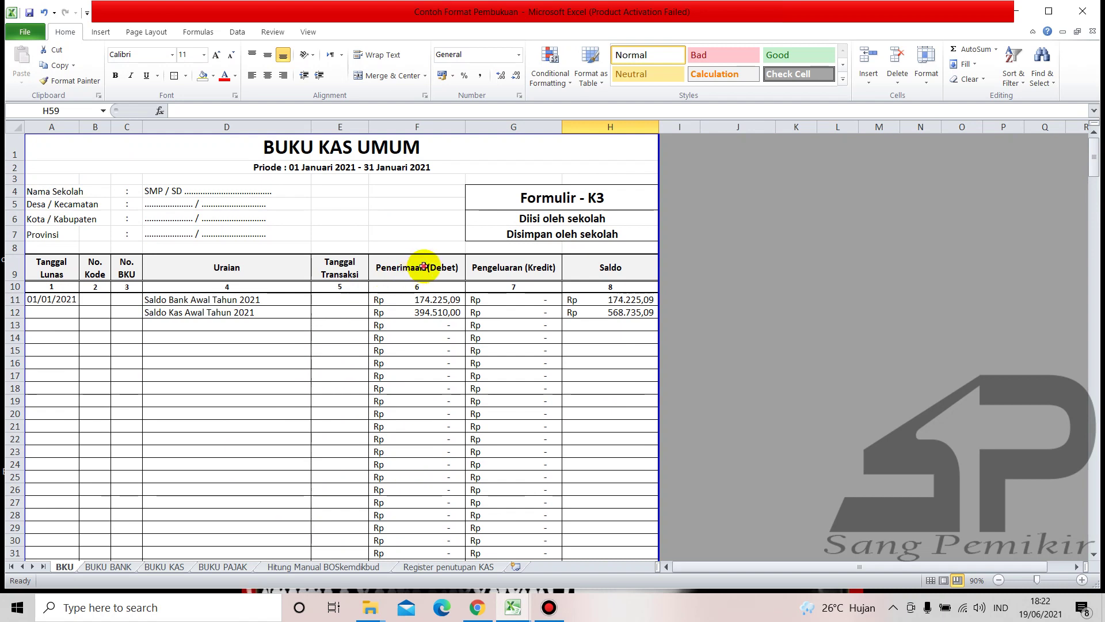
{"action": "left_click", "coordinate": [424, 266]}
{"action": "scroll", "coordinate": [409, 437], "scroll_direction": "down", "scroll_amount": 12}
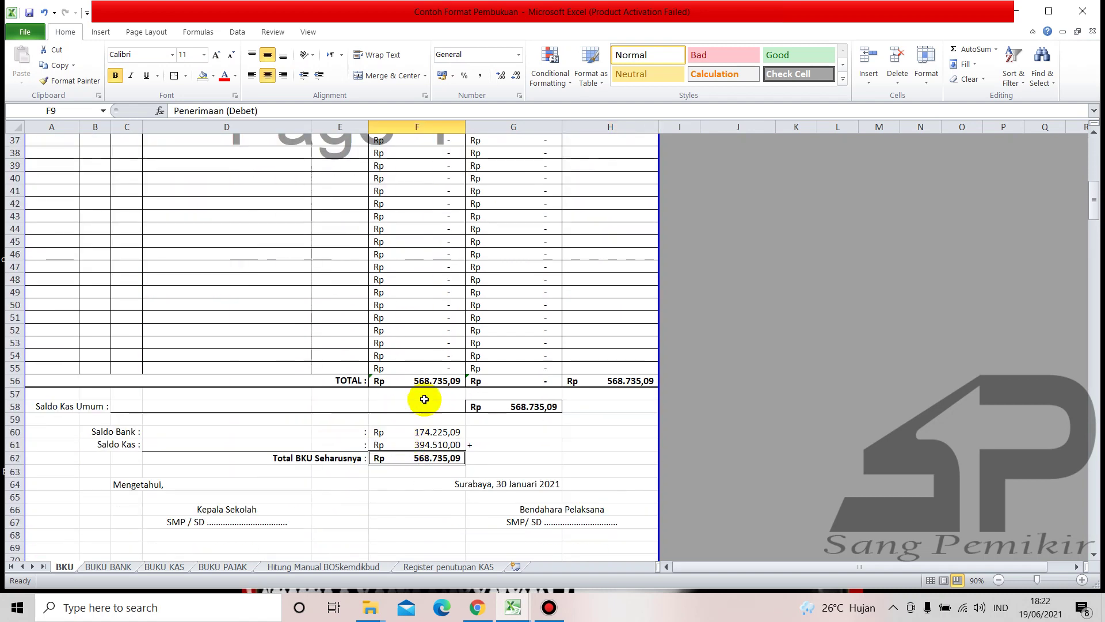
{"action": "left_click", "coordinate": [421, 381]}
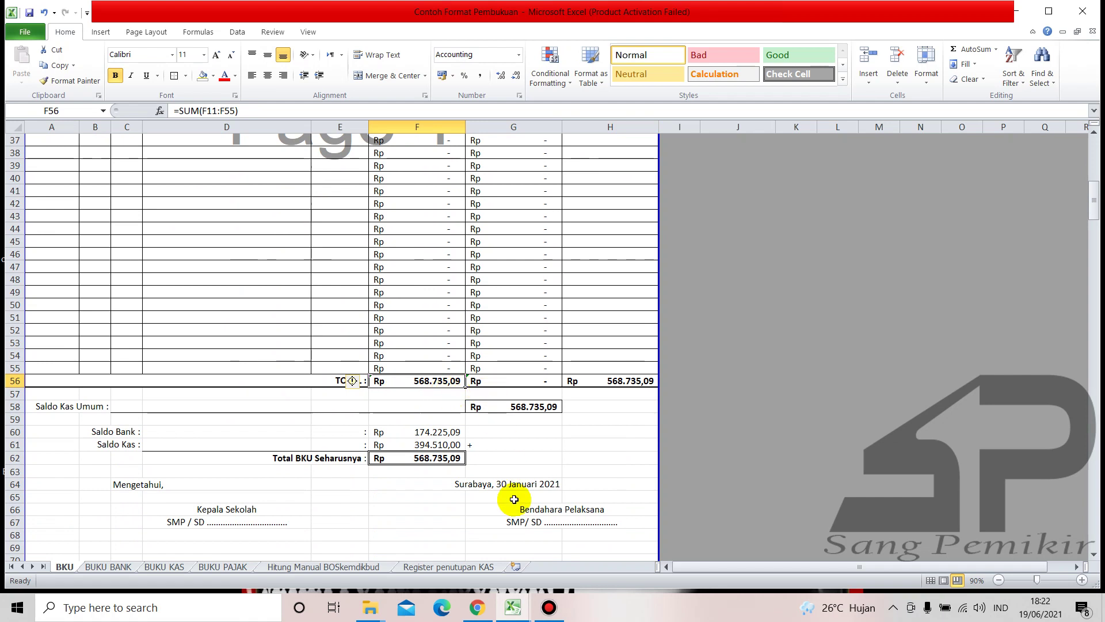
{"action": "left_click", "coordinate": [440, 566]}
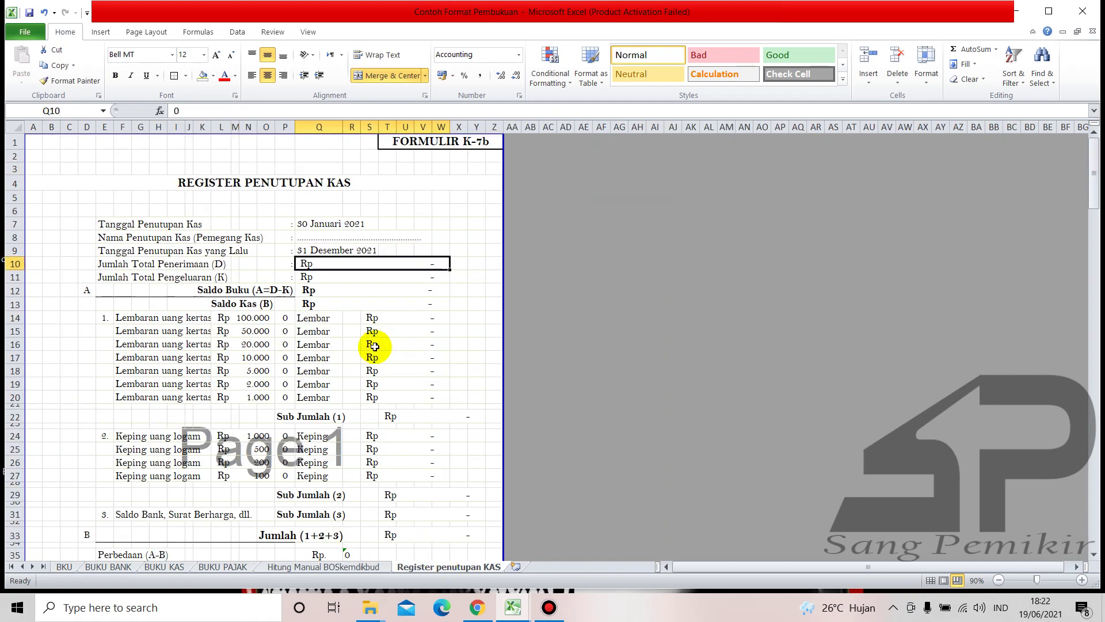
{"action": "type", "text": "568735,09"}
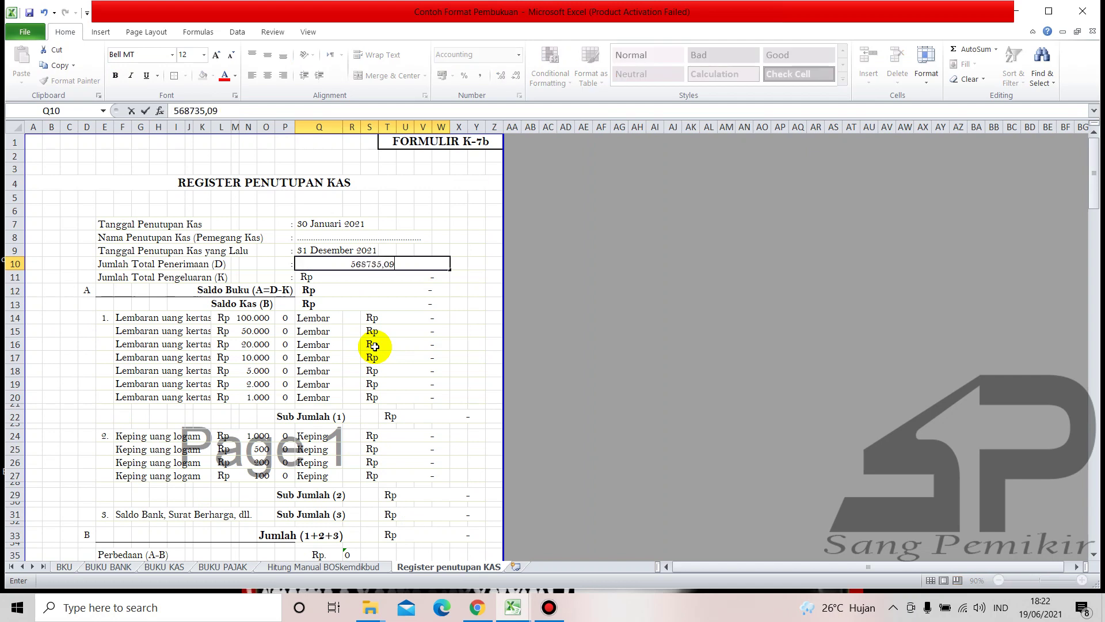
{"action": "key", "text": "Return"}
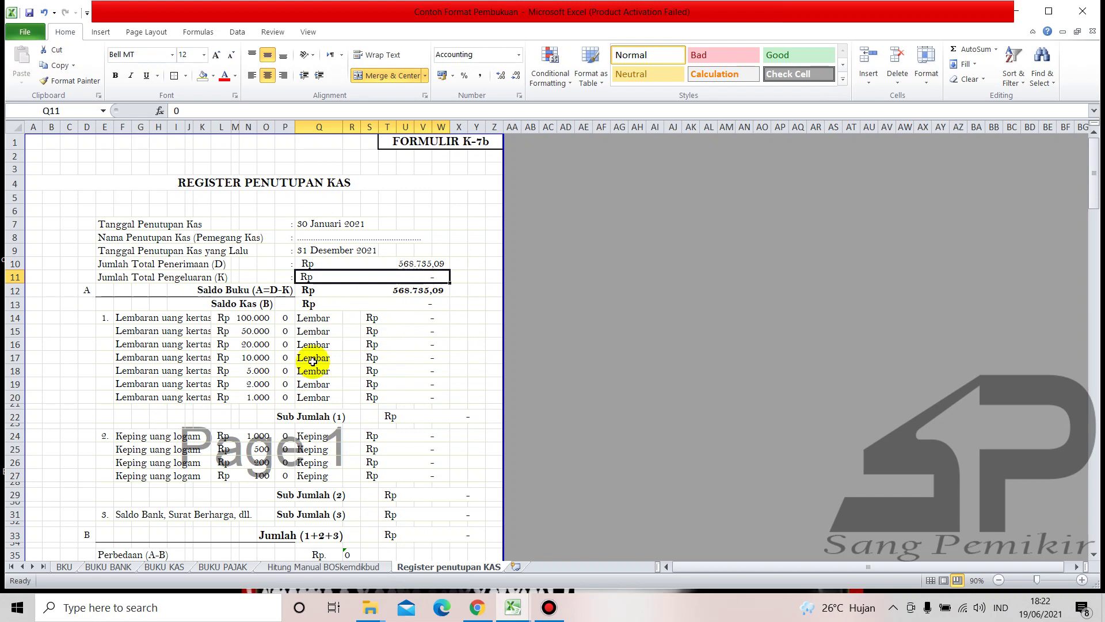
Check the January credit total and entries in the BKU sheet for Jumlah Total Pengeluaran (K) of the cash closing register.
{"action": "left_click", "coordinate": [64, 567]}
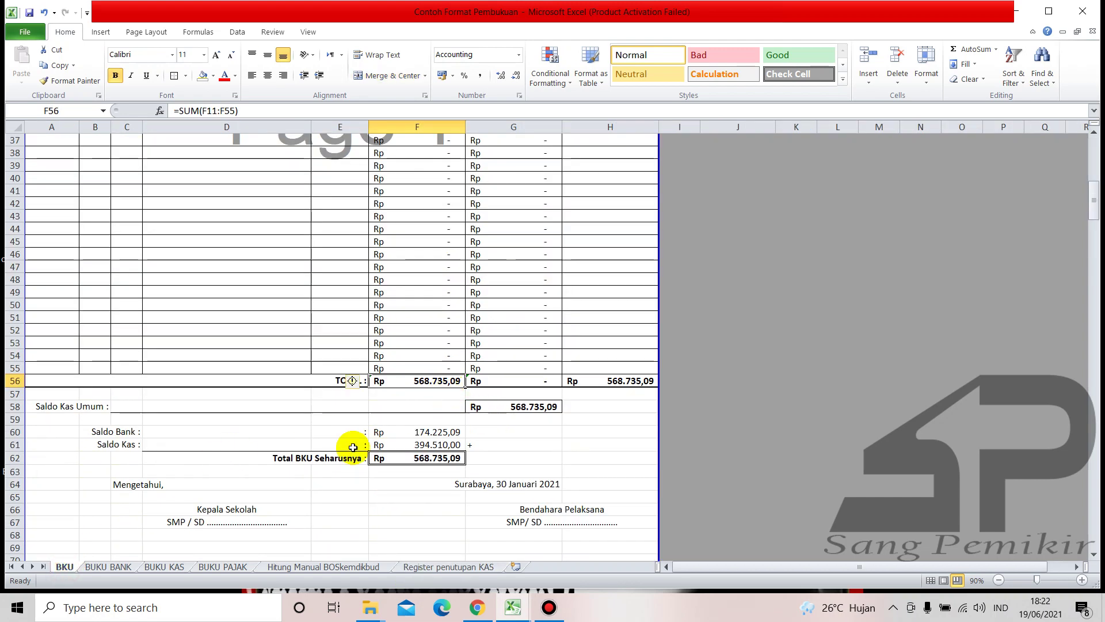
{"action": "left_click", "coordinate": [407, 568]}
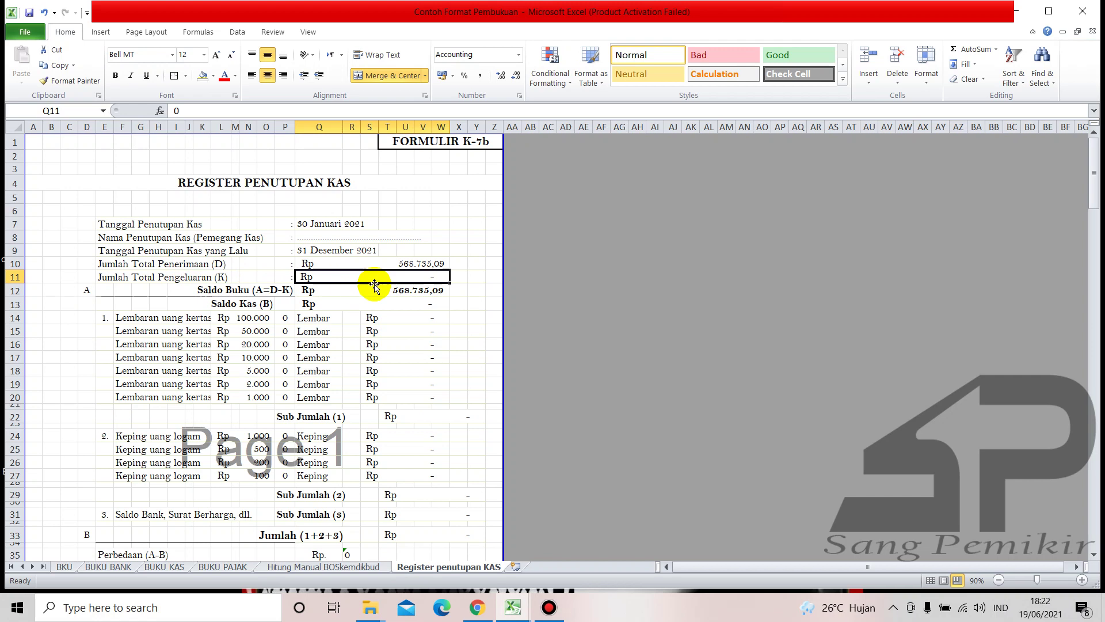
{"action": "left_click", "coordinate": [64, 567]}
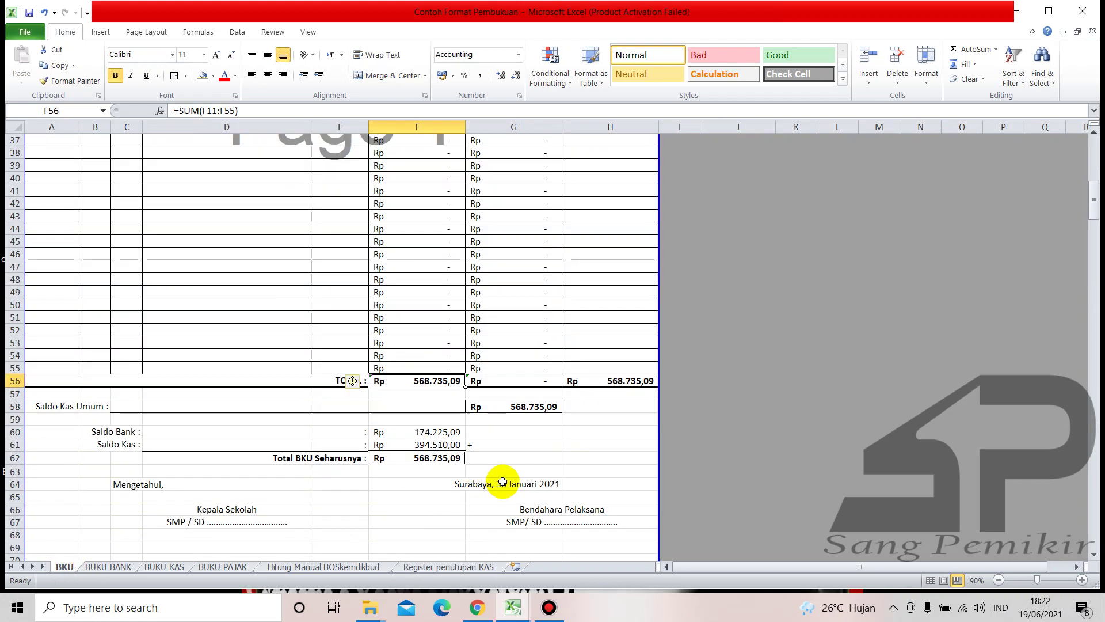
{"action": "left_click", "coordinate": [511, 380]}
{"action": "scroll", "coordinate": [217, 434], "scroll_direction": "up", "scroll_amount": 7}
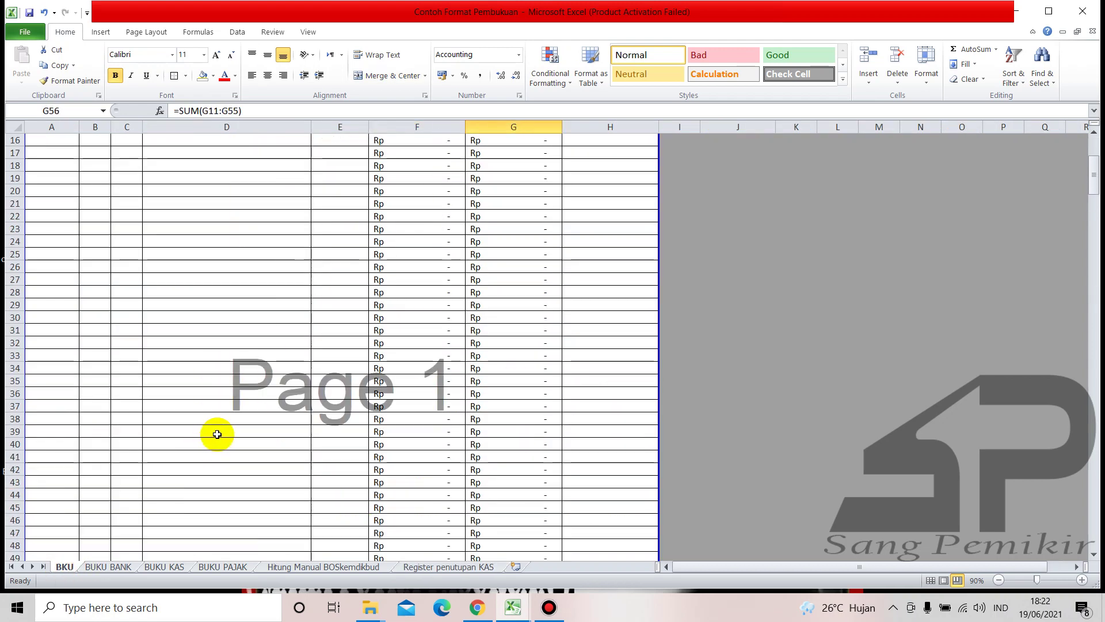
{"action": "scroll", "coordinate": [217, 434], "scroll_direction": "up", "scroll_amount": 5}
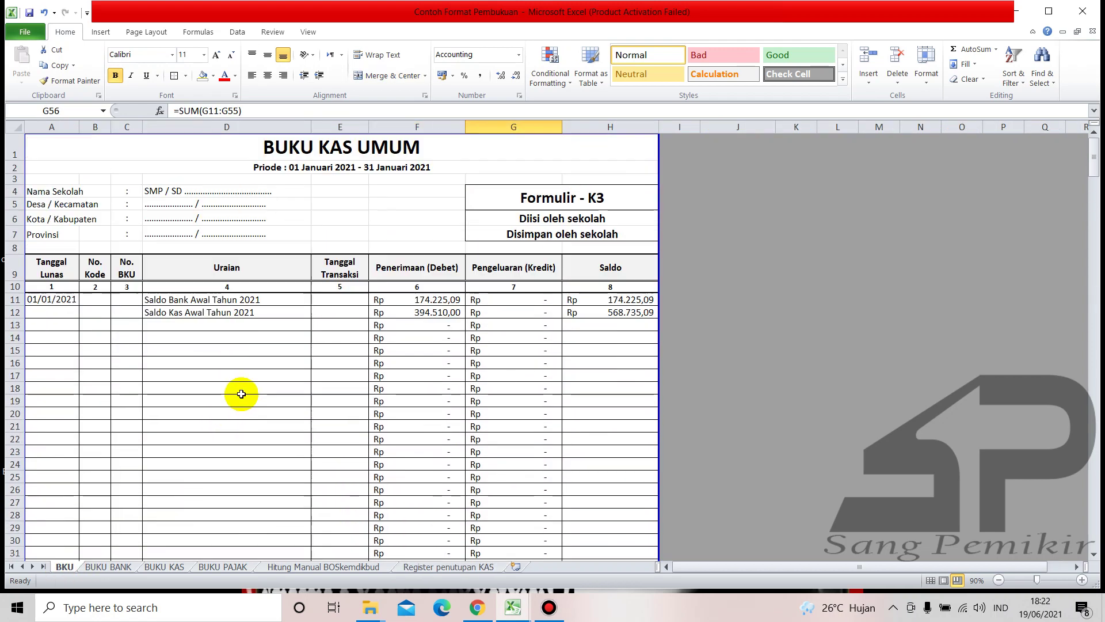
{"action": "left_click", "coordinate": [436, 568]}
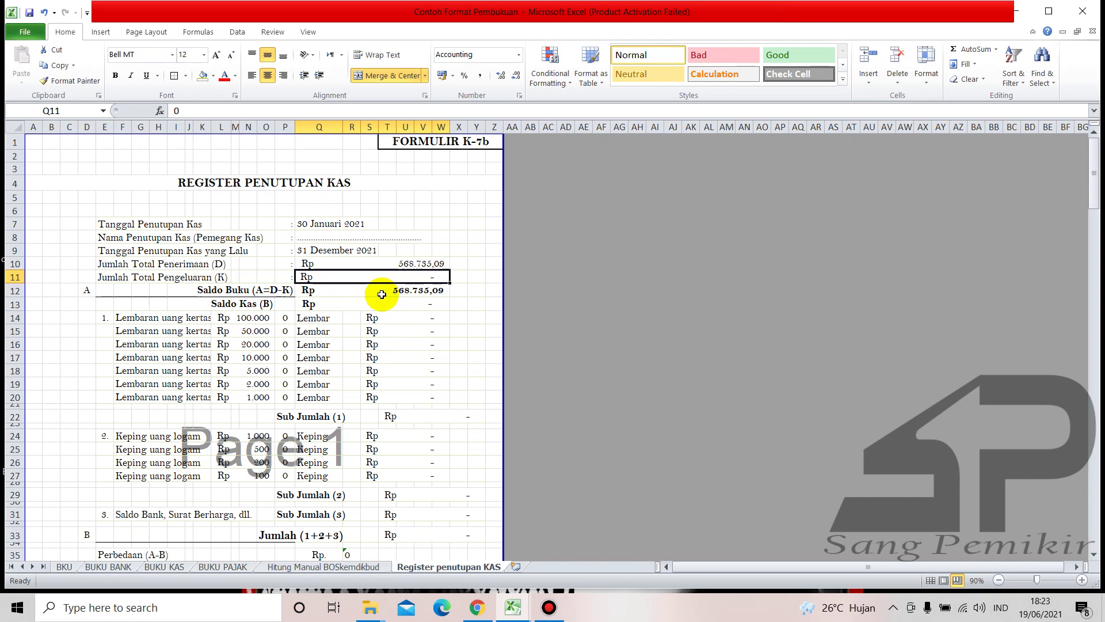
Examine how Saldo Buku (A=D-K) in the cash closing register is derived from the total receipts and total expenditures.
{"action": "left_click", "coordinate": [403, 266]}
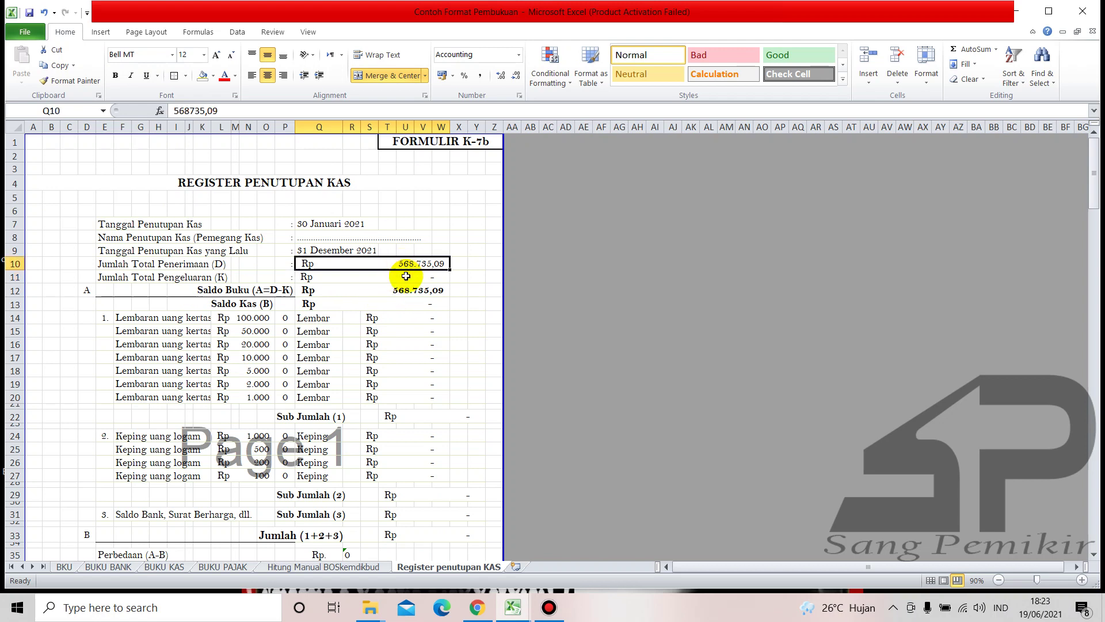
{"action": "left_click", "coordinate": [406, 276]}
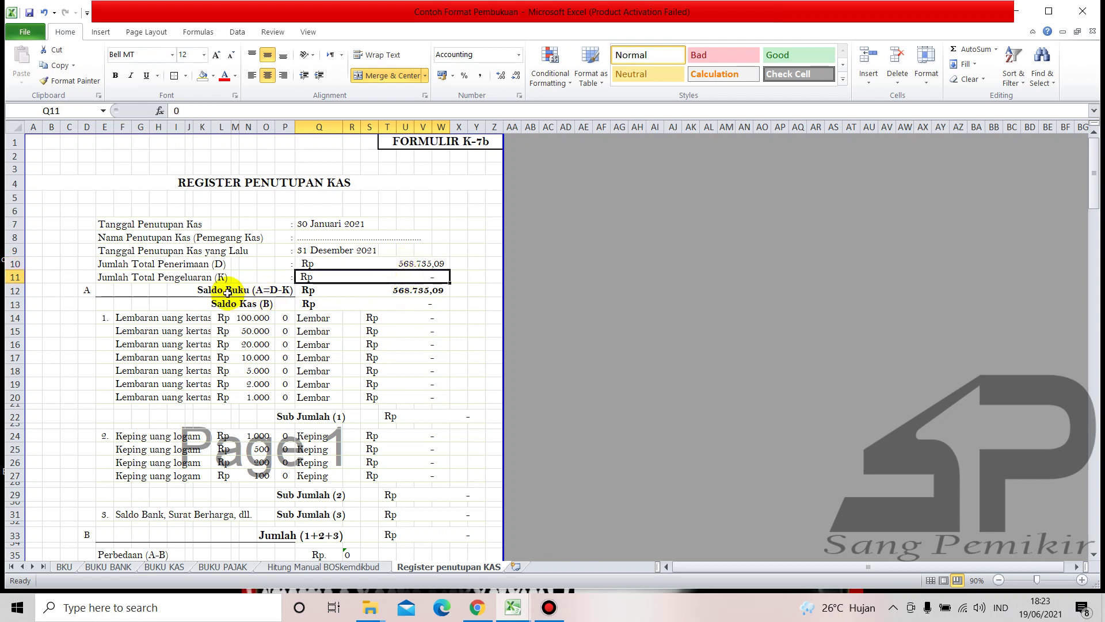
{"action": "left_click", "coordinate": [88, 289]}
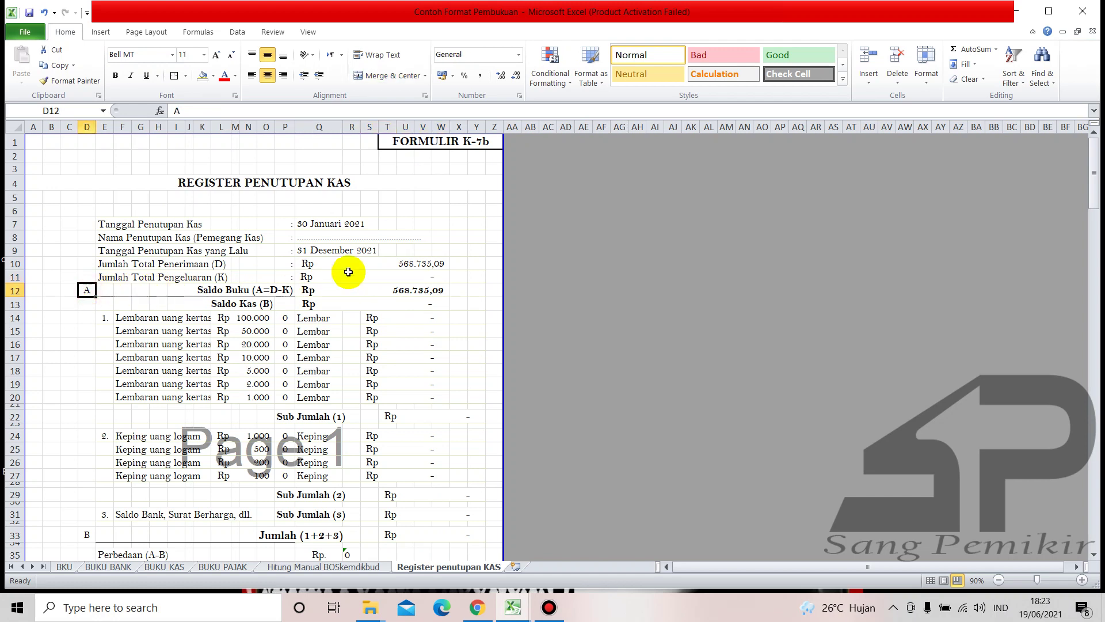
{"action": "left_click", "coordinate": [408, 263]}
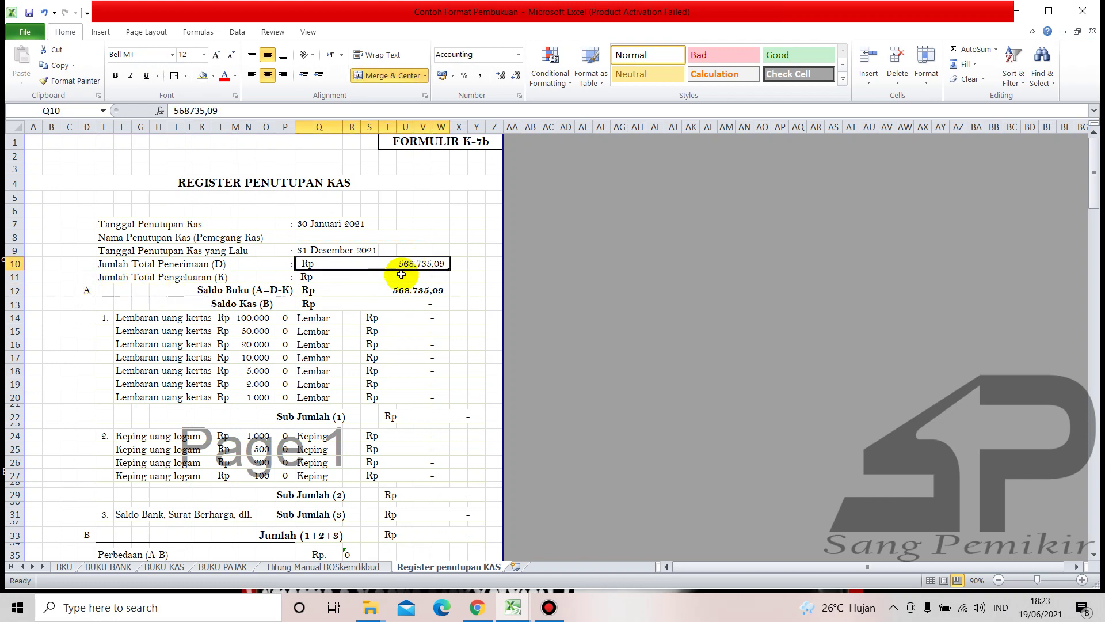
{"action": "left_click", "coordinate": [401, 275]}
{"action": "left_click", "coordinate": [394, 263]}
{"action": "left_click", "coordinate": [395, 274]}
{"action": "left_click", "coordinate": [398, 291]}
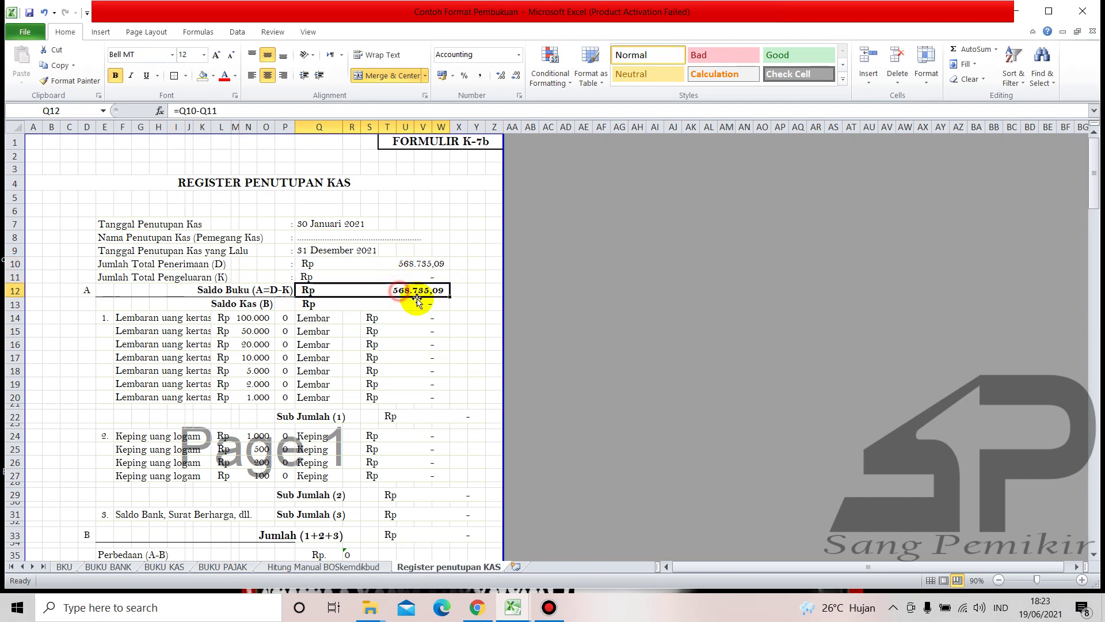
{"action": "left_click", "coordinate": [460, 290]}
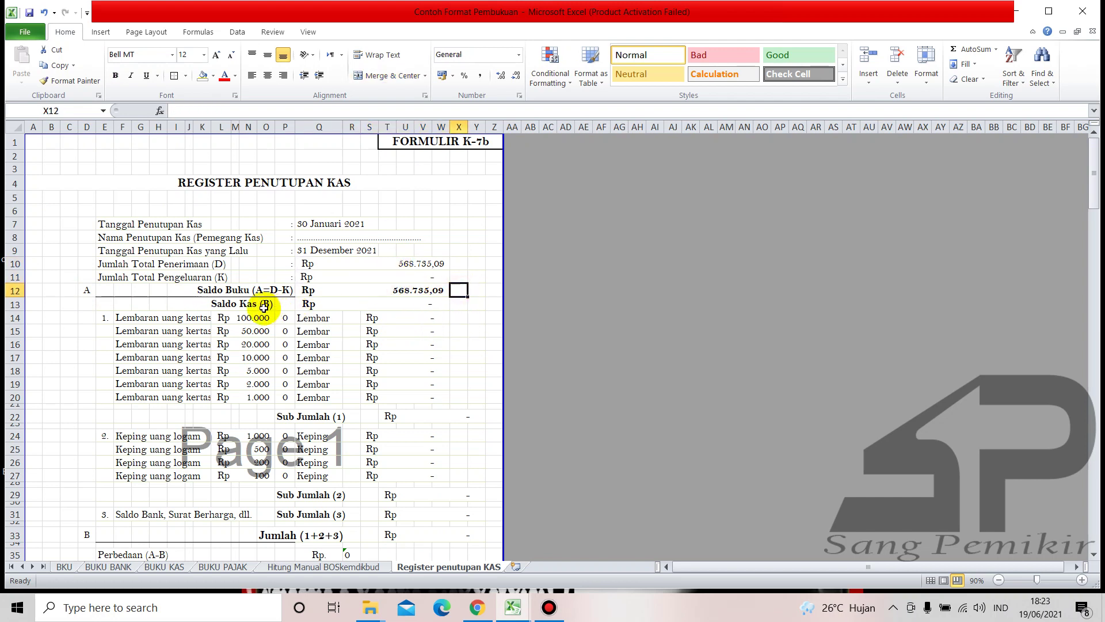
Look up the January cash balance in the BUKU KAS sheet and enter 394.600 as Saldo Kas (B) in the cash closing register.
{"action": "left_click", "coordinate": [339, 305]}
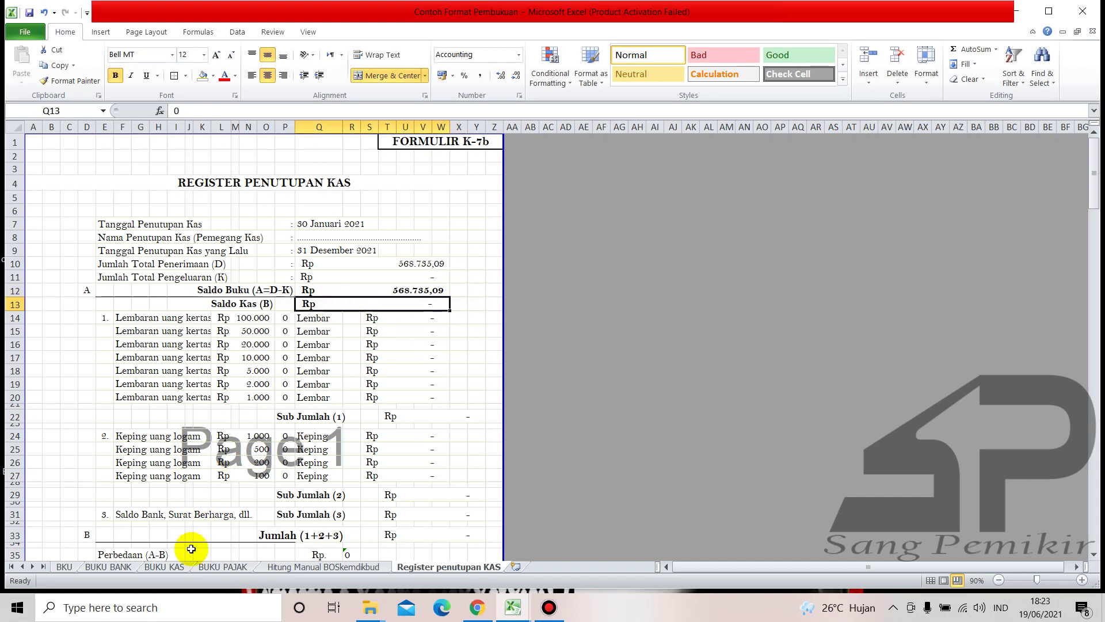
{"action": "left_click", "coordinate": [167, 567]}
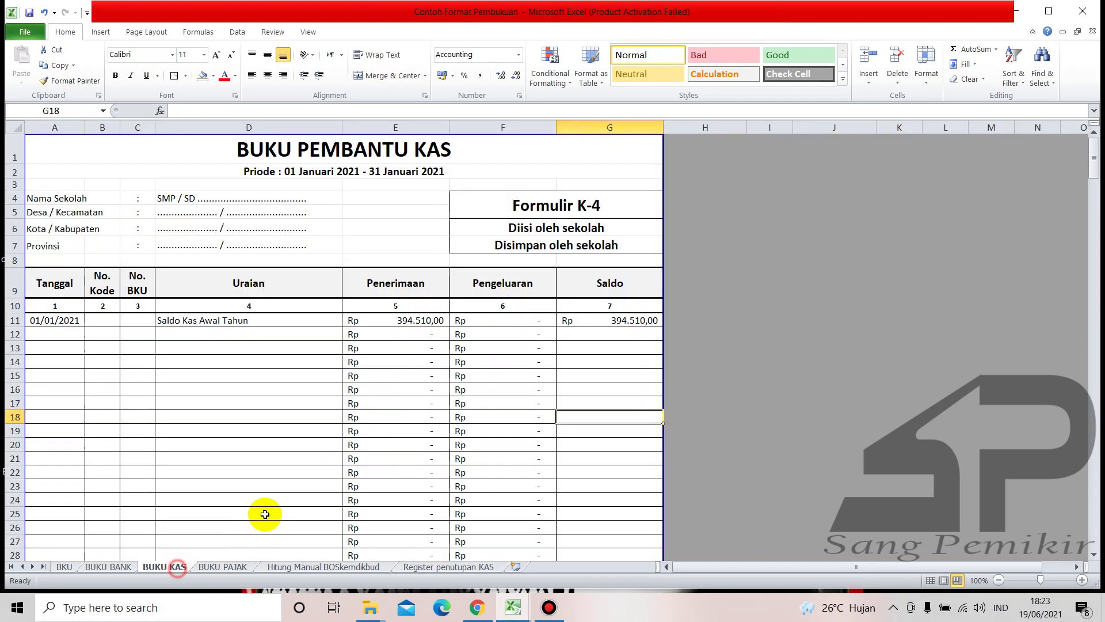
{"action": "left_click", "coordinate": [412, 347]}
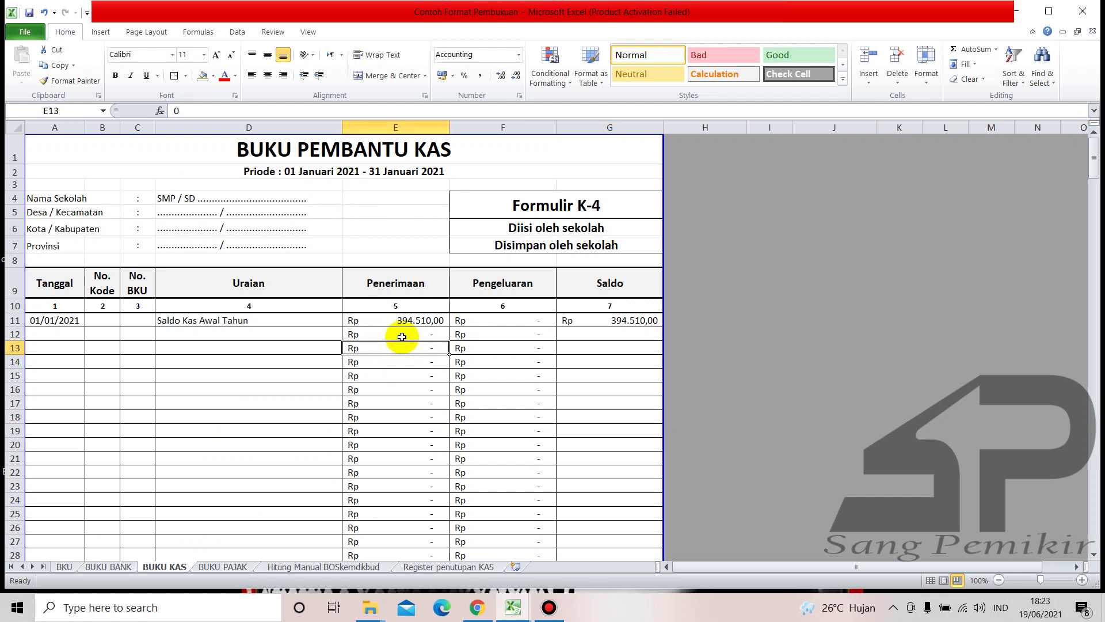
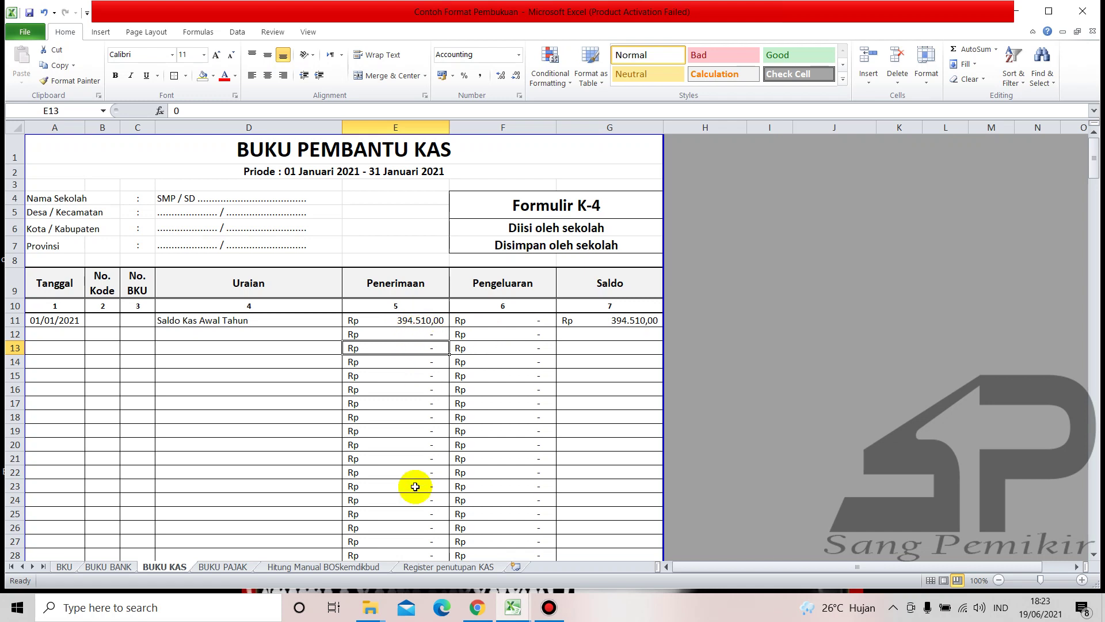
{"action": "left_click", "coordinate": [428, 567]}
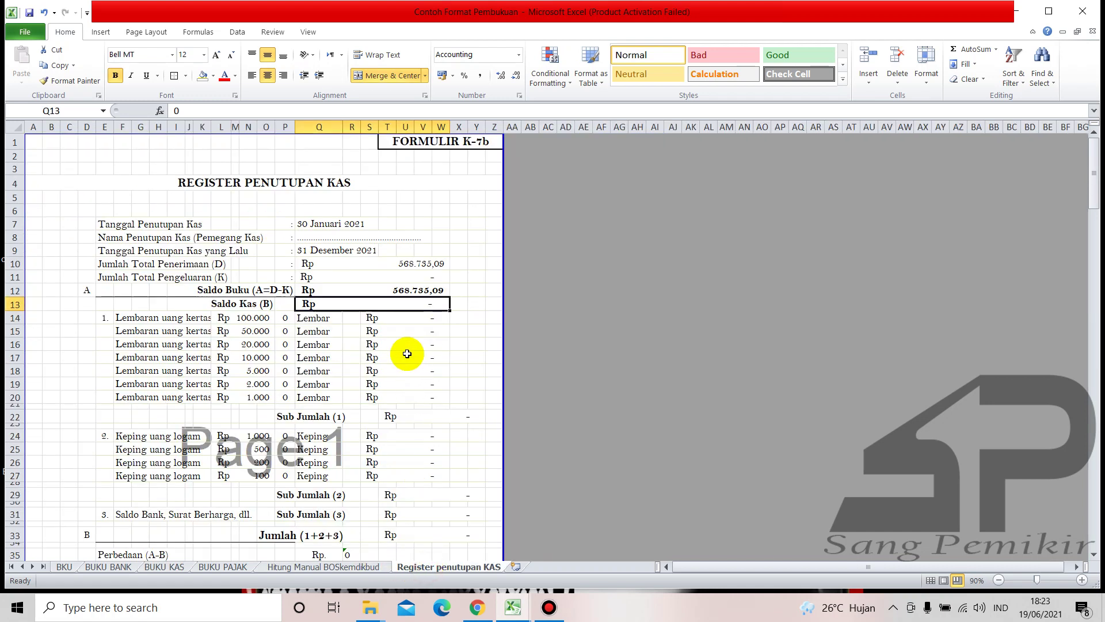
{"action": "type", "text": "394"}
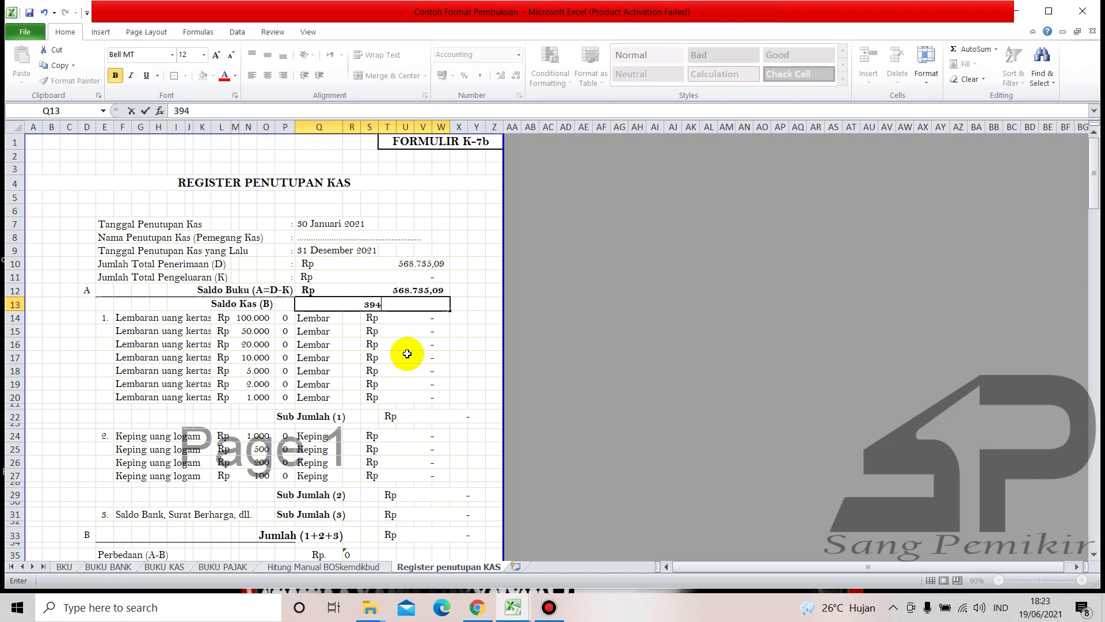
{"action": "type", "text": ".600"}
{"action": "key", "text": "Return"}
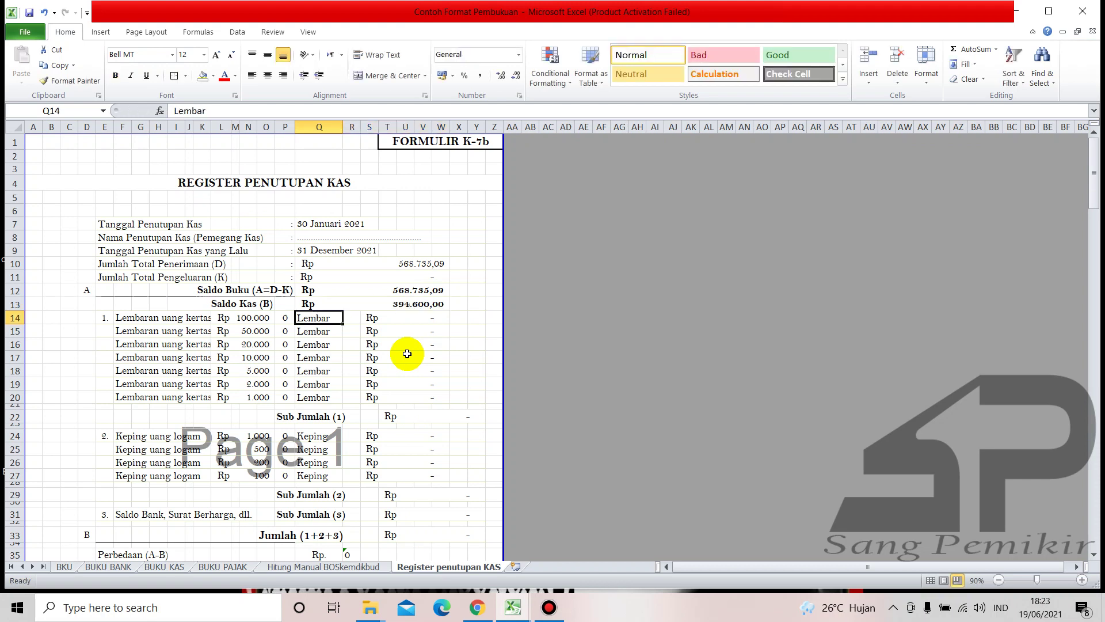
Recheck the BUKU KAS balance and enter the register's banknote counts: 3 of 100.000, 1 of 50.000, 2 of 20.000 and 2 of 2.000.
{"action": "left_click", "coordinate": [173, 566]}
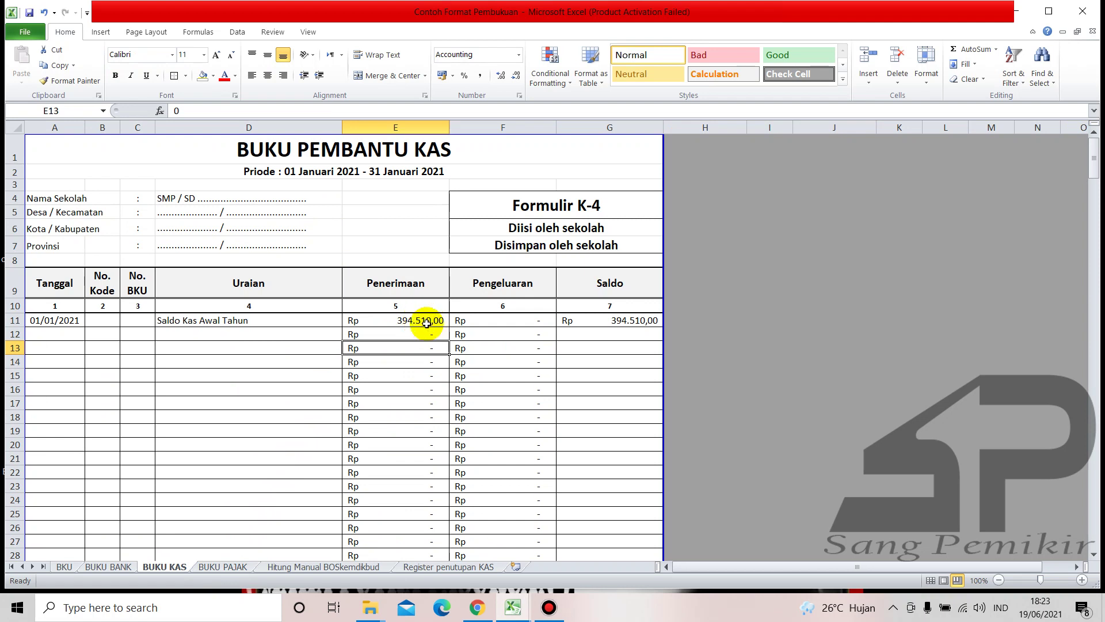
{"action": "left_click", "coordinate": [483, 566]}
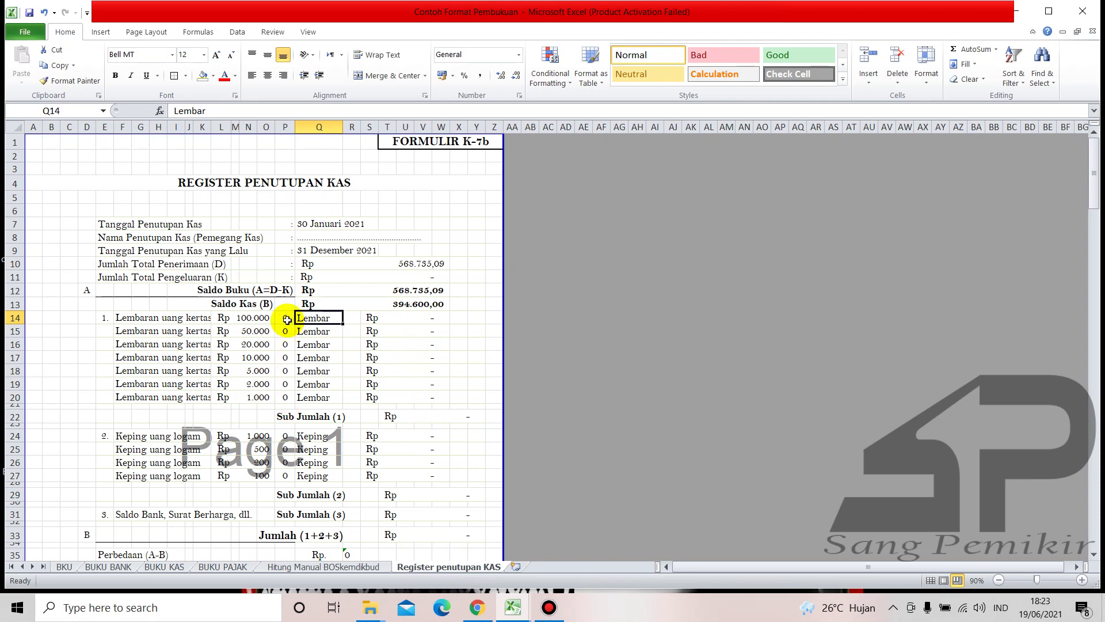
{"action": "left_click", "coordinate": [287, 320]}
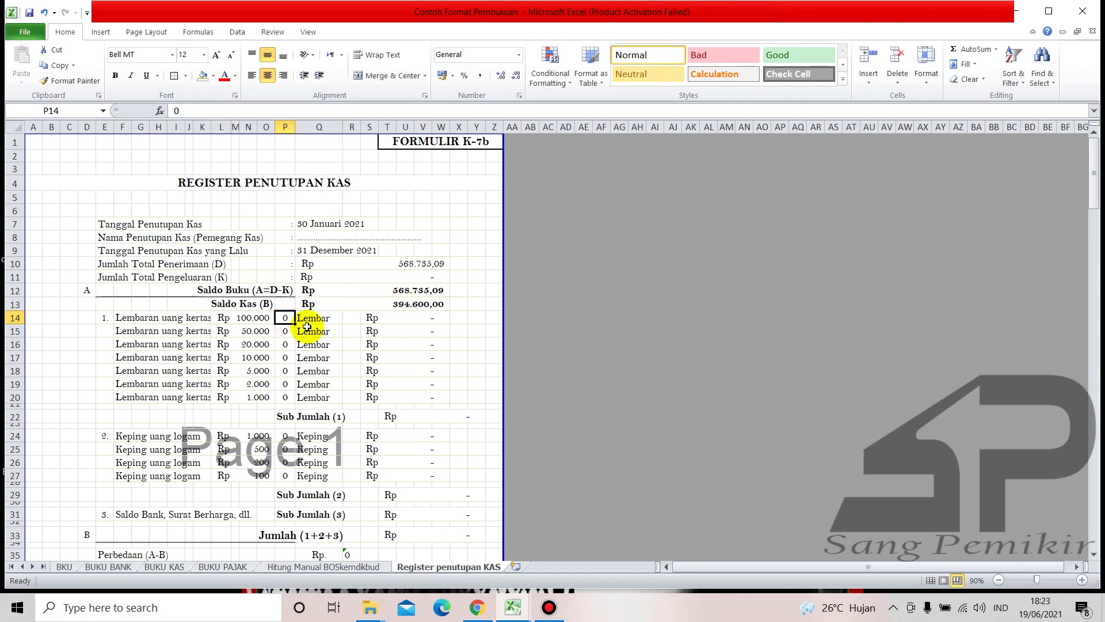
{"action": "type", "text": "3"}
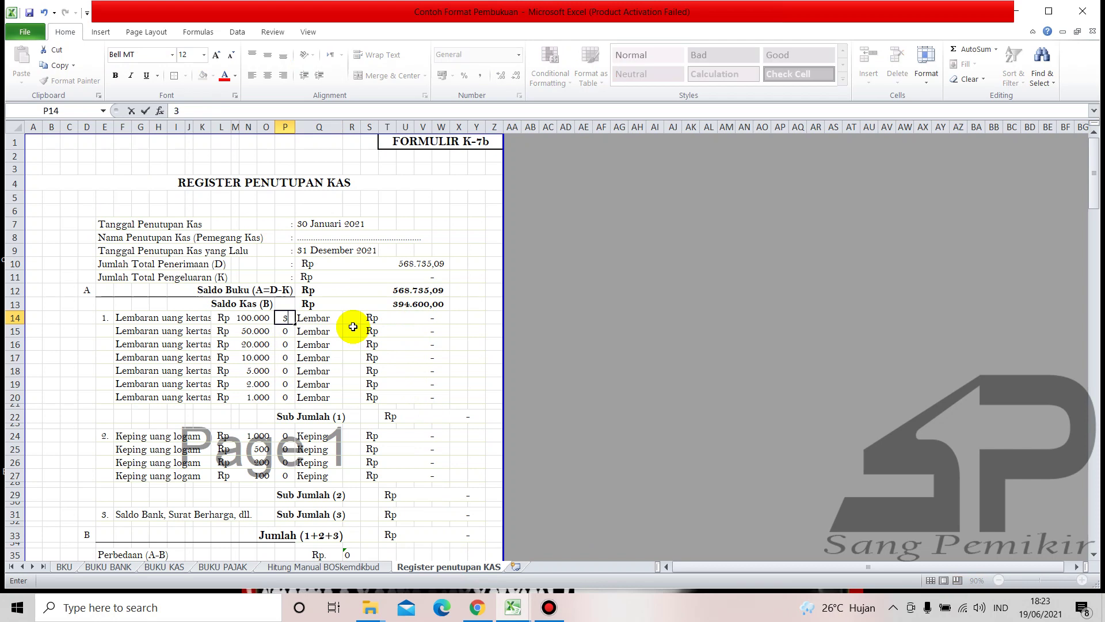
{"action": "key", "text": "Return"}
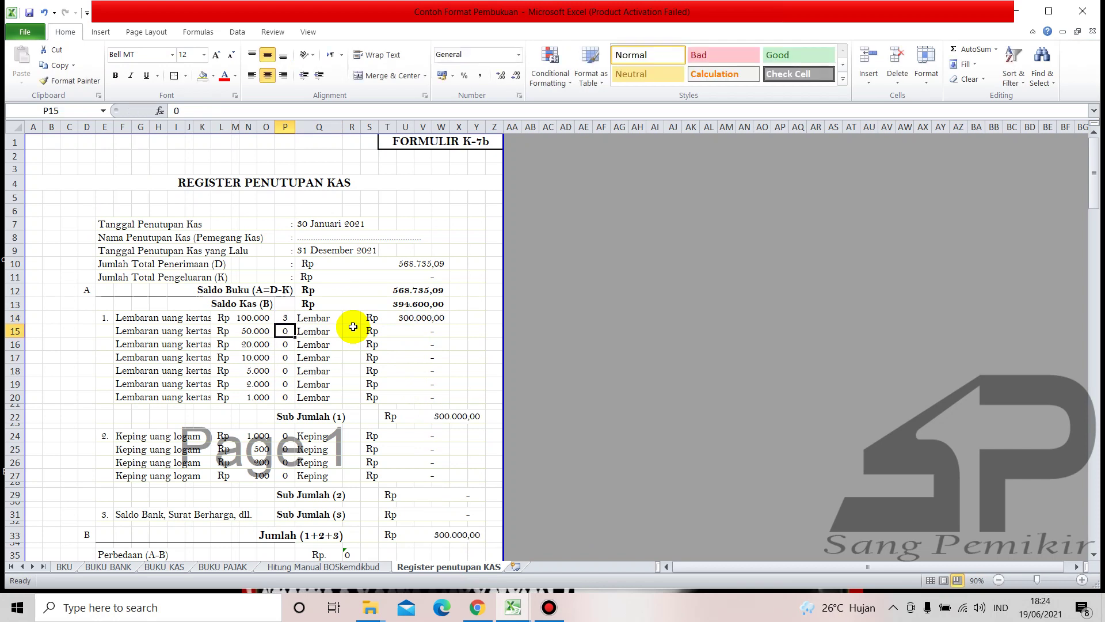
{"action": "key", "text": "Return"}
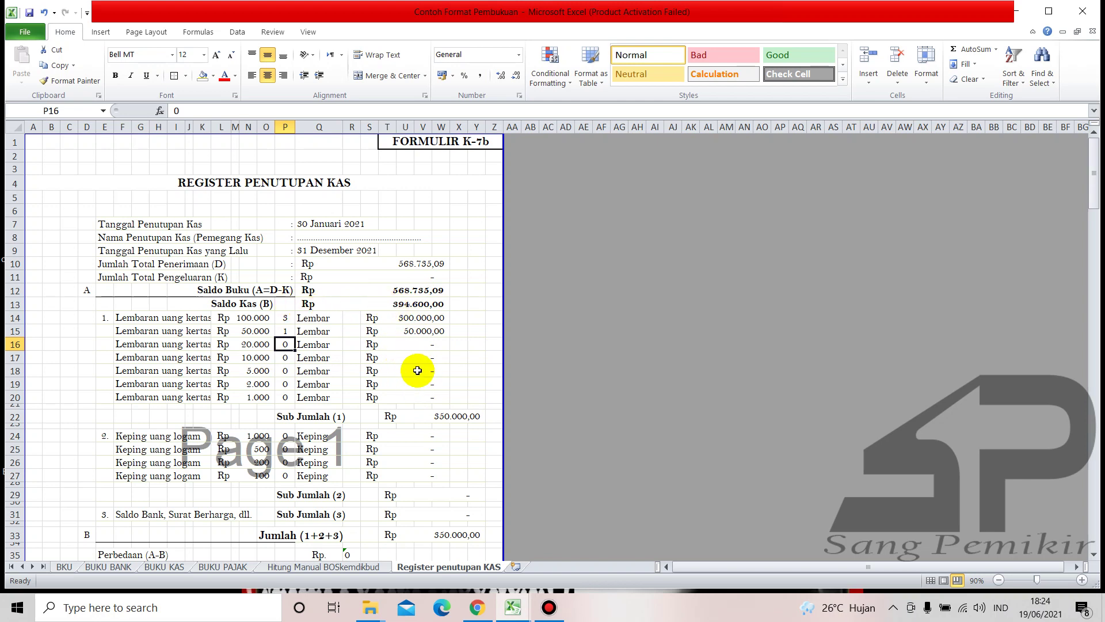
{"action": "key", "text": "Return"}
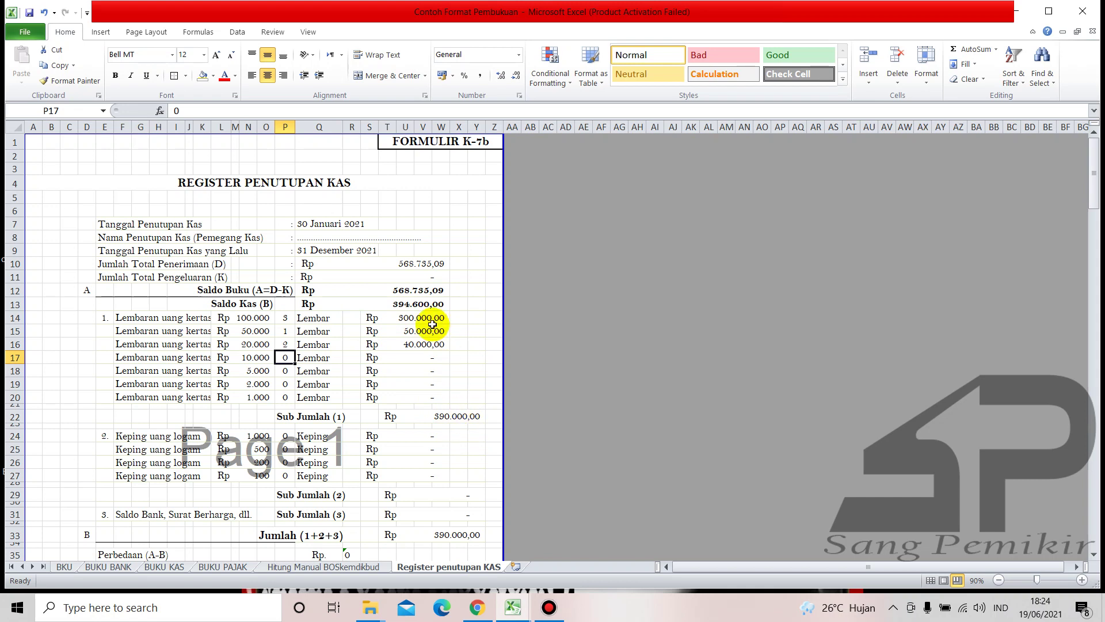
{"action": "left_click", "coordinate": [286, 384]}
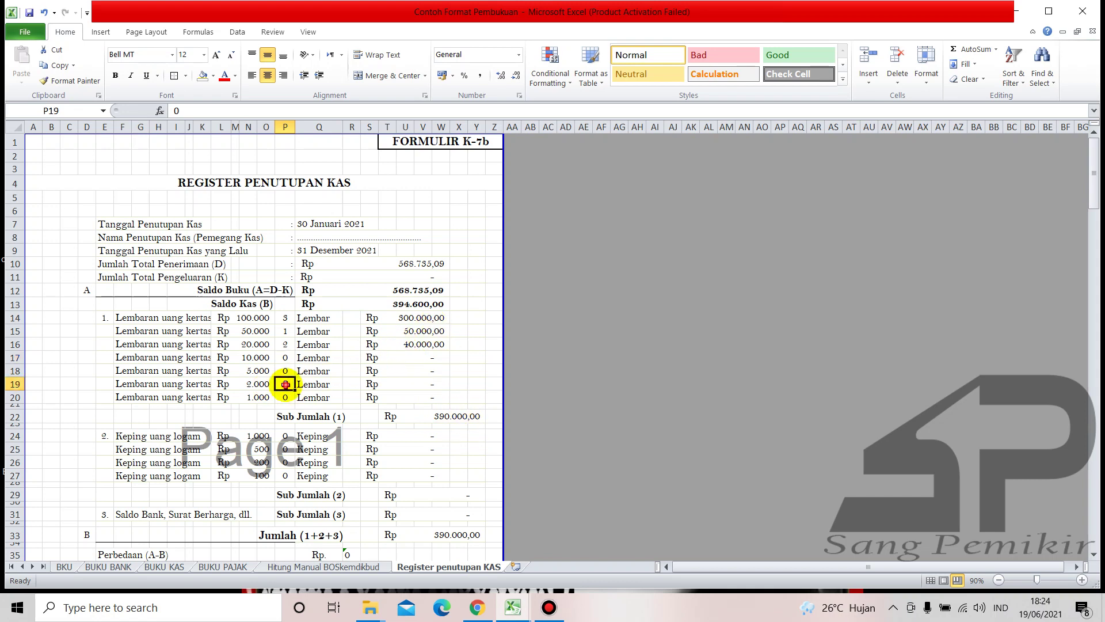
{"action": "type", "text": "2"}
{"action": "key", "text": "Return"}
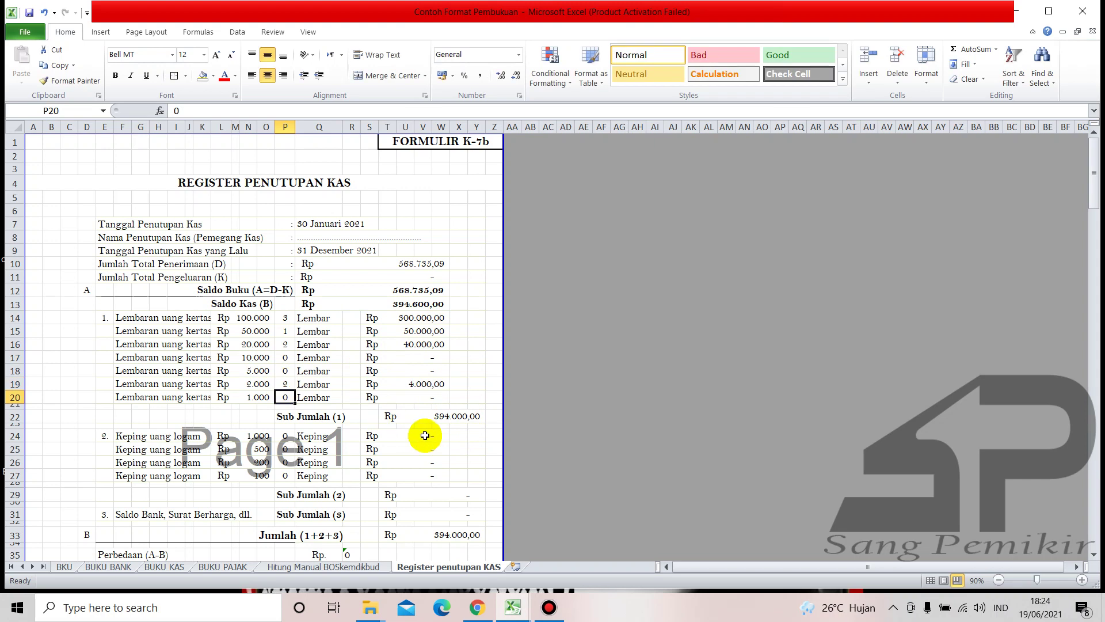
{"action": "left_click", "coordinate": [453, 418]}
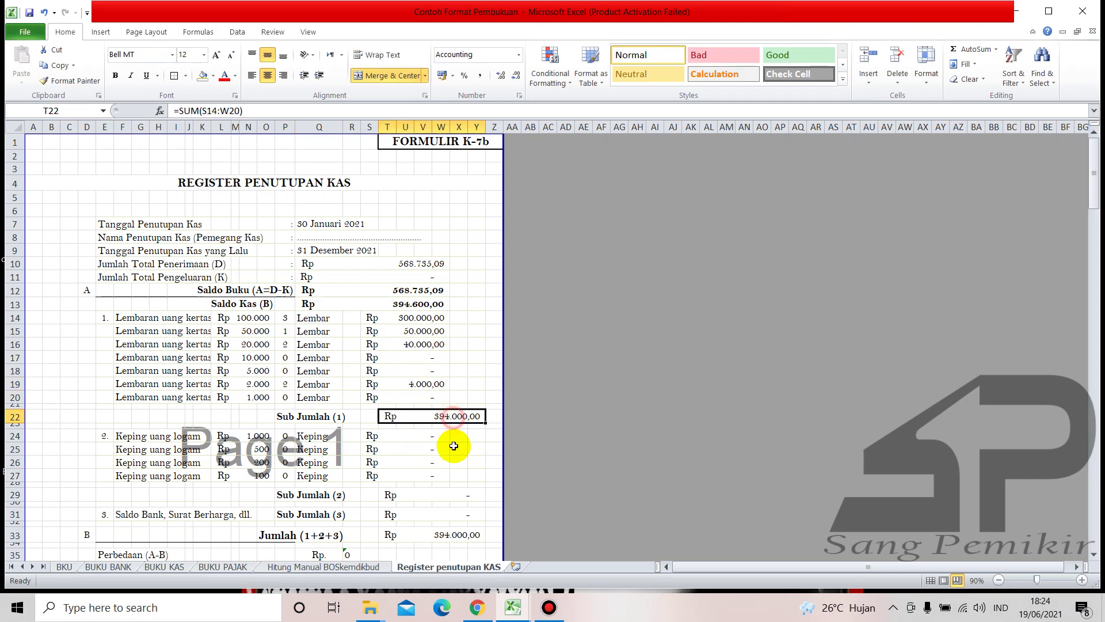
Enter the coin counts in the cash closing register as 1 of Rp 500 and 1 of Rp 100, and review the subtotals.
{"action": "scroll", "coordinate": [449, 442], "scroll_direction": "down", "scroll_amount": 2}
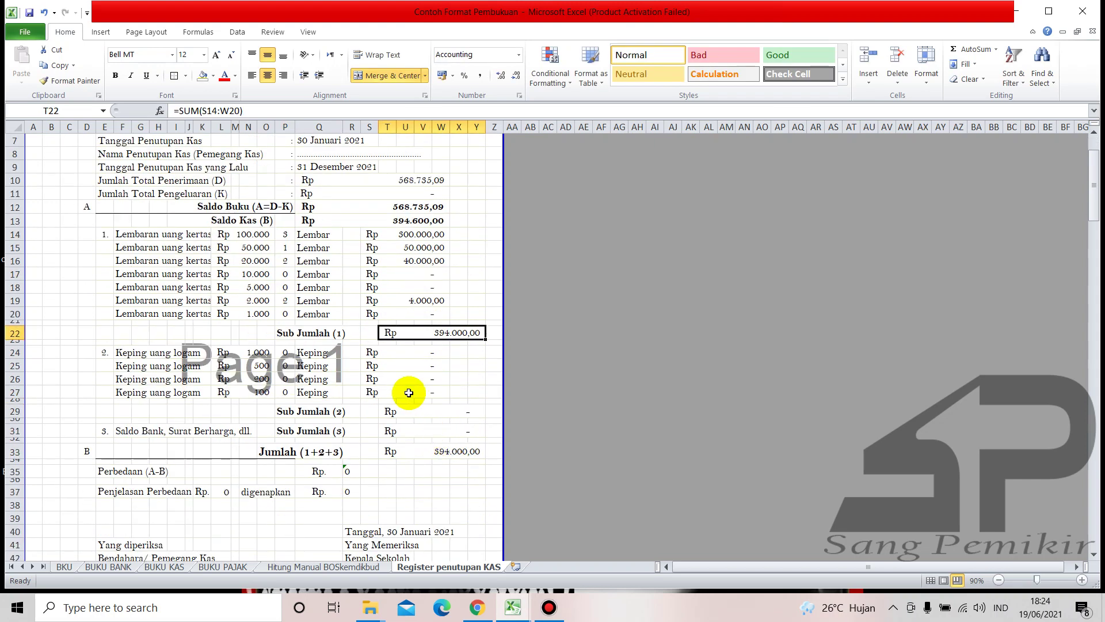
{"action": "scroll", "coordinate": [350, 330], "scroll_direction": "up", "scroll_amount": 1}
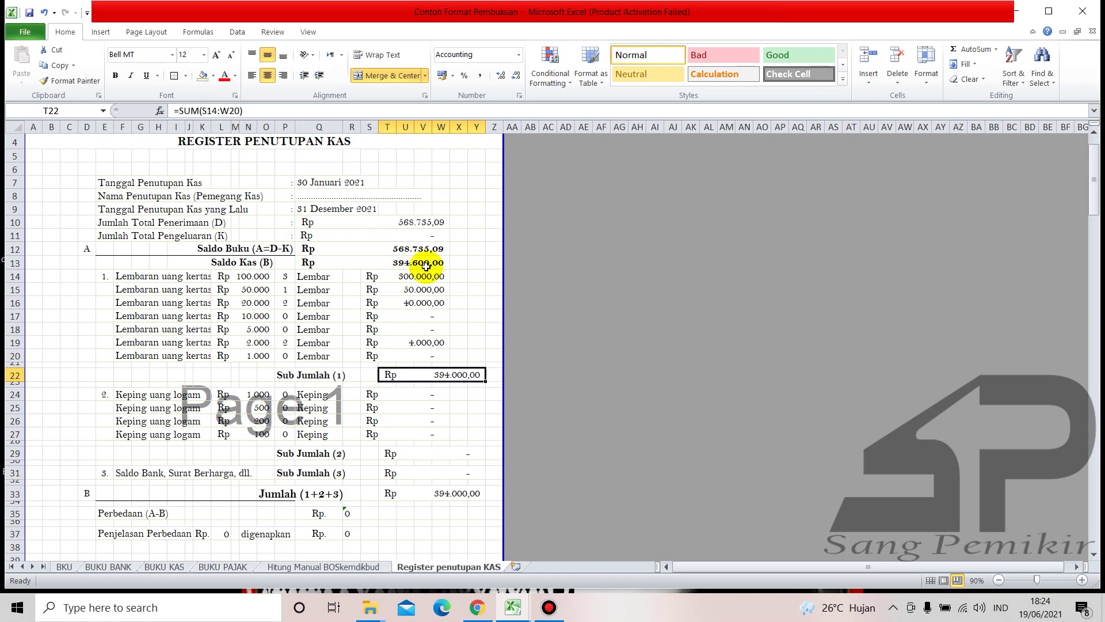
{"action": "left_click", "coordinate": [286, 407]}
{"action": "type", "text": "1"}
{"action": "key", "text": "Return"}
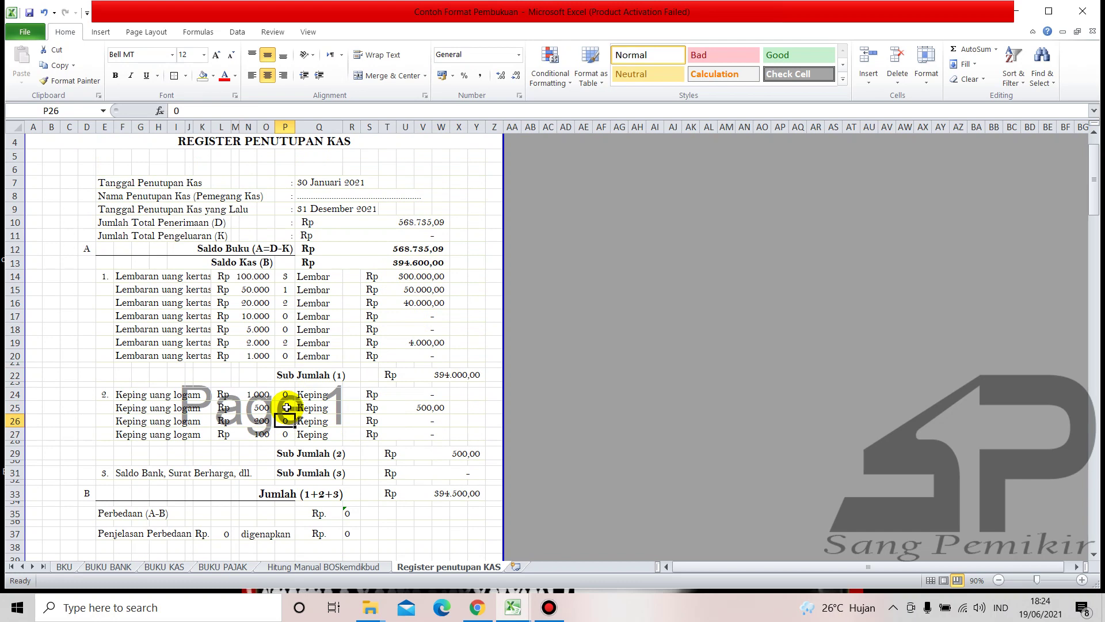
{"action": "type", "text": "1"}
{"action": "key", "text": "Return"}
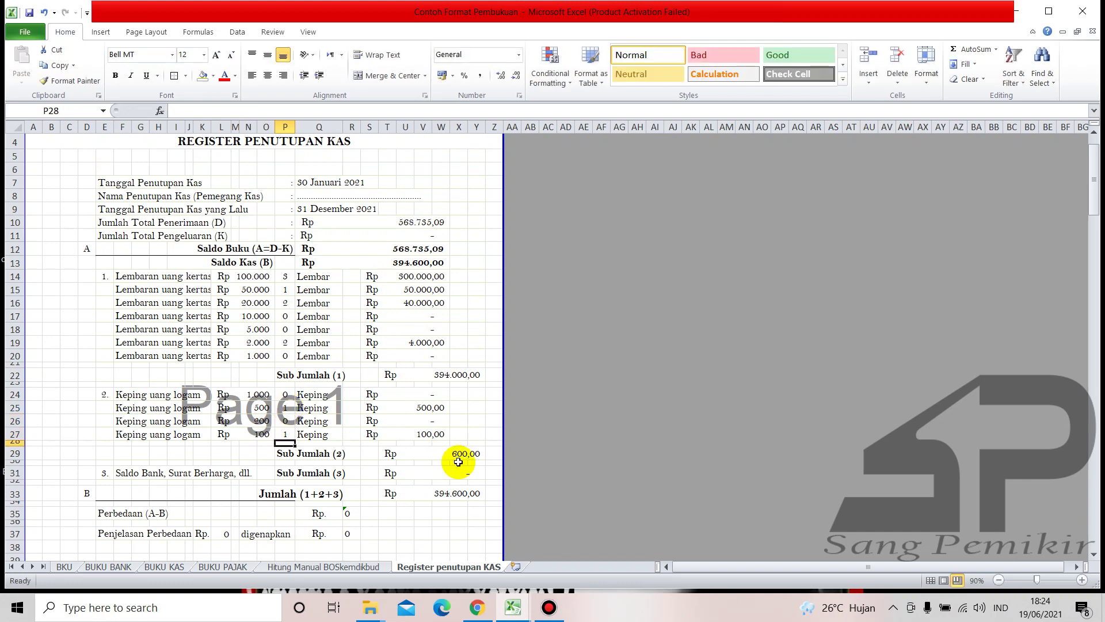
{"action": "scroll", "coordinate": [461, 467], "scroll_direction": "down", "scroll_amount": 1}
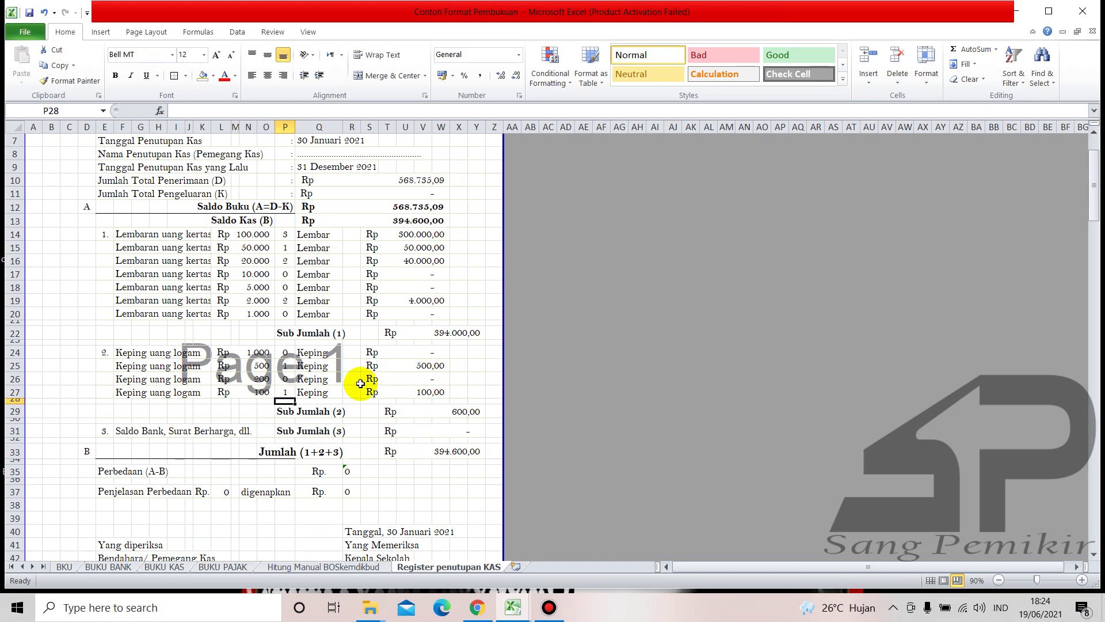
{"action": "scroll", "coordinate": [293, 363], "scroll_direction": "up", "scroll_amount": 2}
{"action": "scroll", "coordinate": [284, 444], "scroll_direction": "down", "scroll_amount": 2}
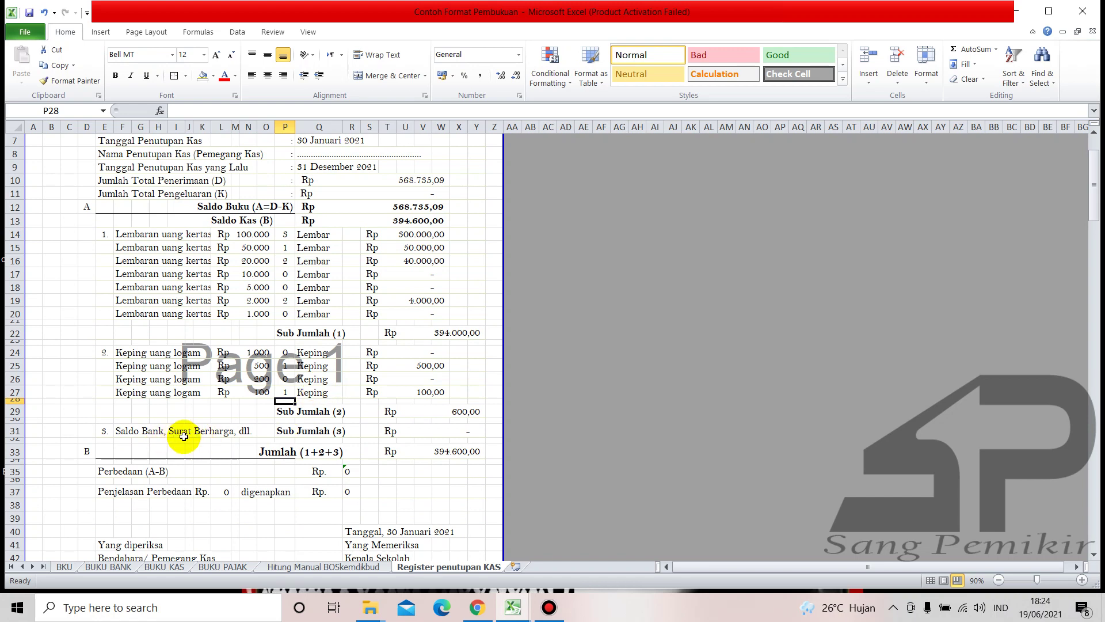
Look up the January bank balance in the BUKU BANK sheet and enter 174225,09 as Sub Jumlah (3) in the cash closing register.
{"action": "left_click", "coordinate": [423, 435]}
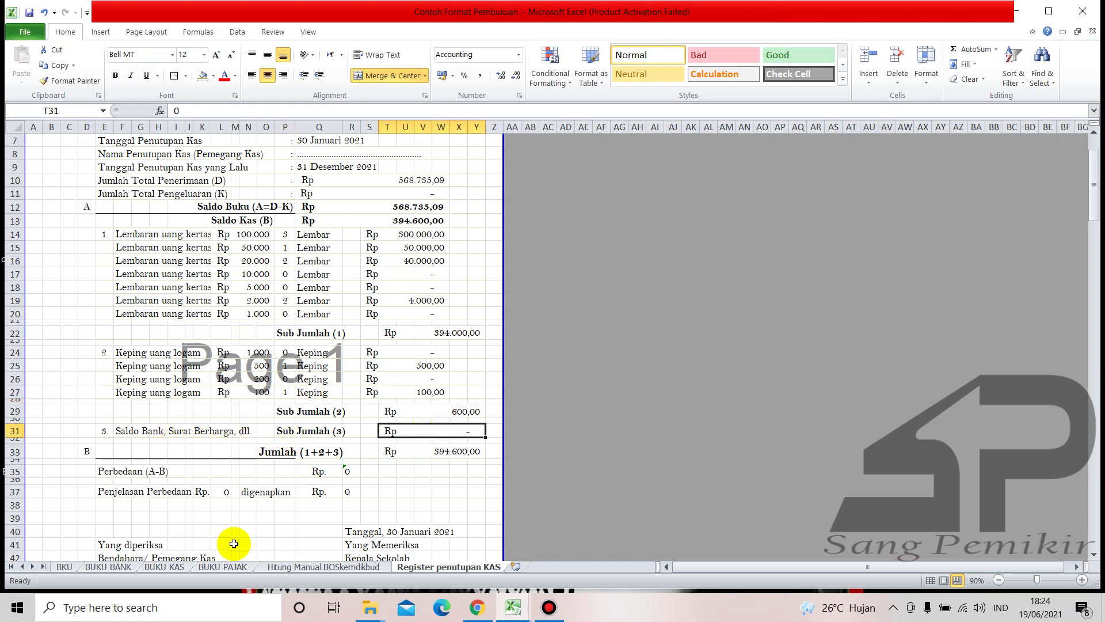
{"action": "left_click", "coordinate": [115, 567]}
{"action": "scroll", "coordinate": [303, 444], "scroll_direction": "down", "scroll_amount": 1}
{"action": "scroll", "coordinate": [304, 444], "scroll_direction": "up", "scroll_amount": 1}
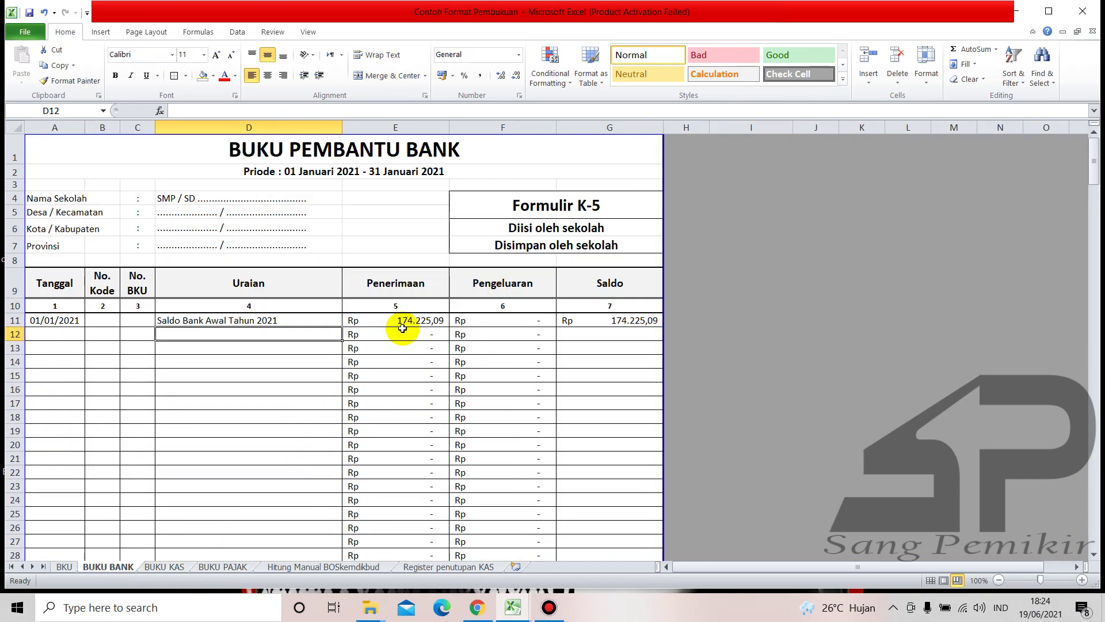
{"action": "left_click", "coordinate": [454, 566]}
{"action": "type", "text": "174225,09"}
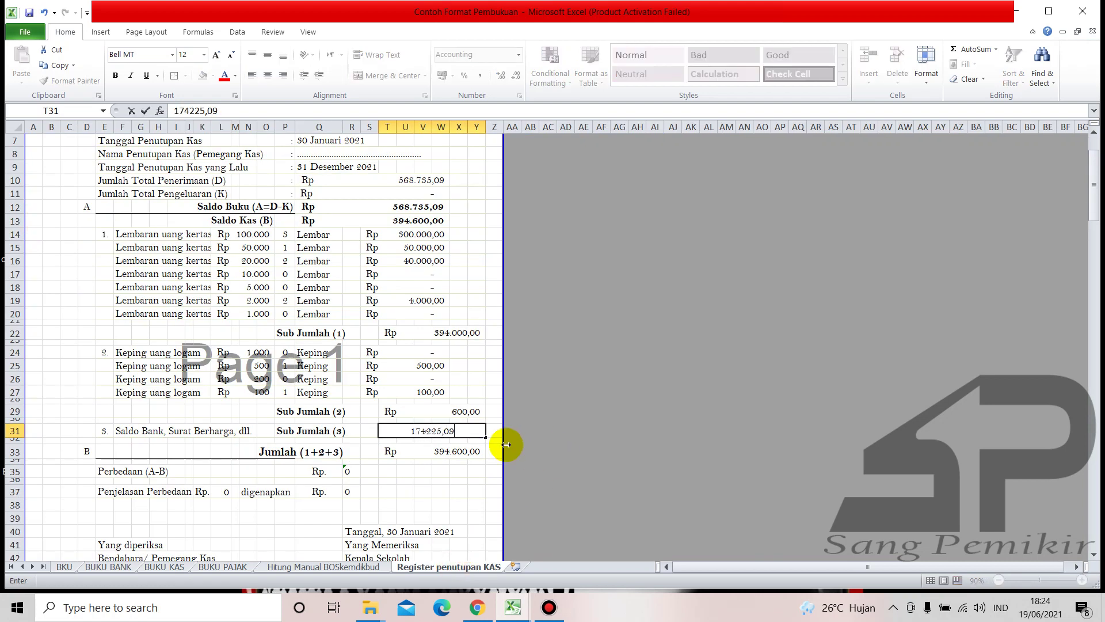
{"action": "key", "text": "Return"}
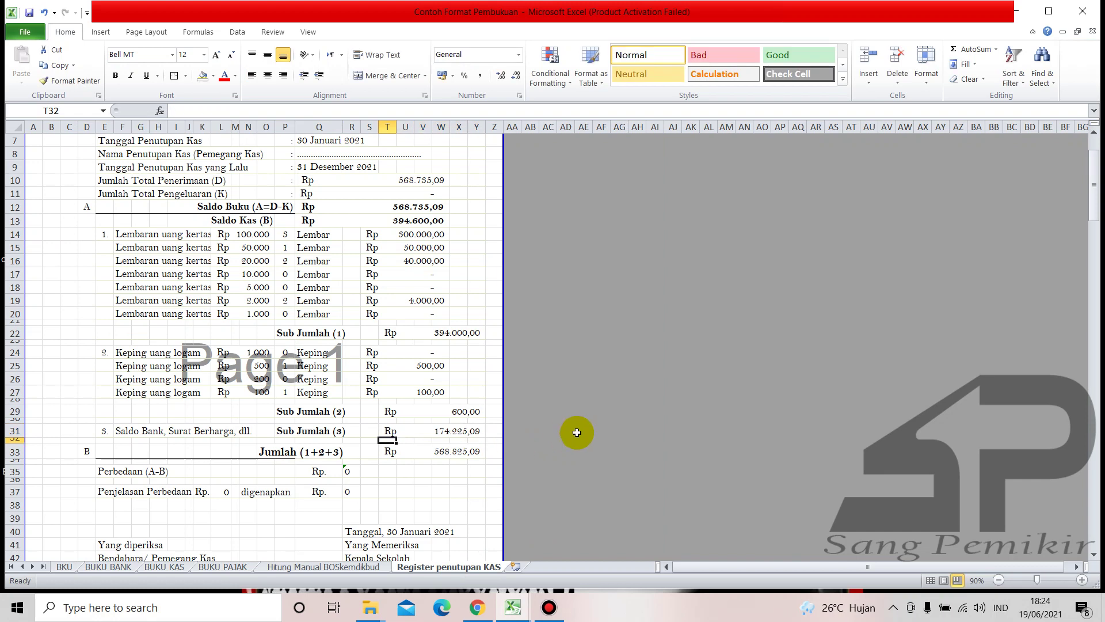
Compare the register's total B, Jumlah (1+2+3), with total A, Saldo Buku, and inspect how each is calculated.
{"action": "left_click", "coordinate": [442, 453]}
{"action": "left_click", "coordinate": [530, 460]}
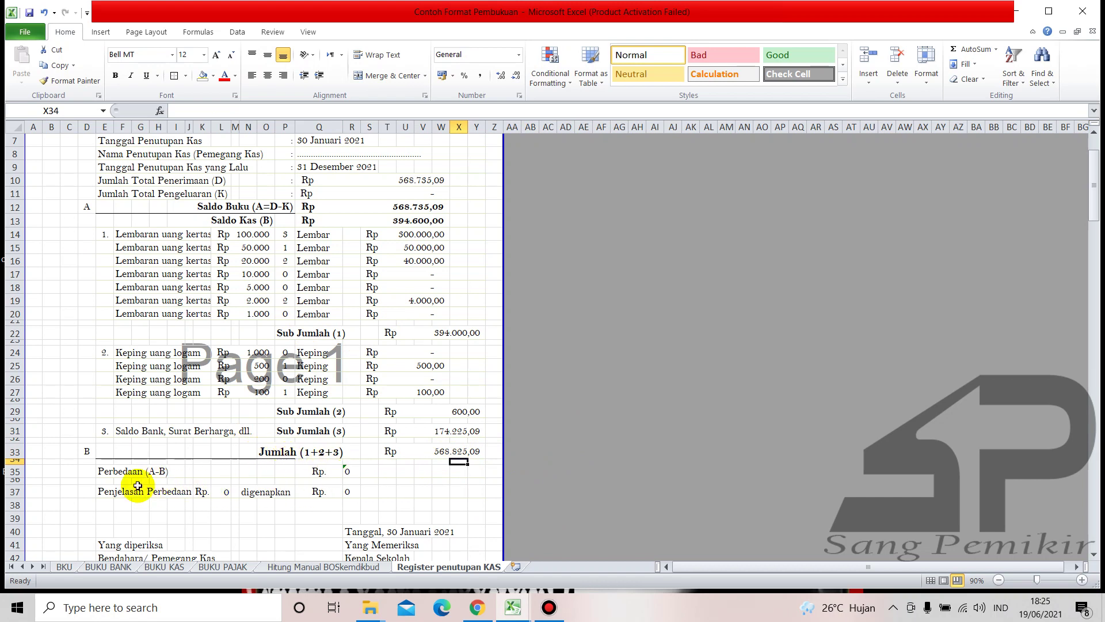
{"action": "left_click", "coordinate": [89, 449]}
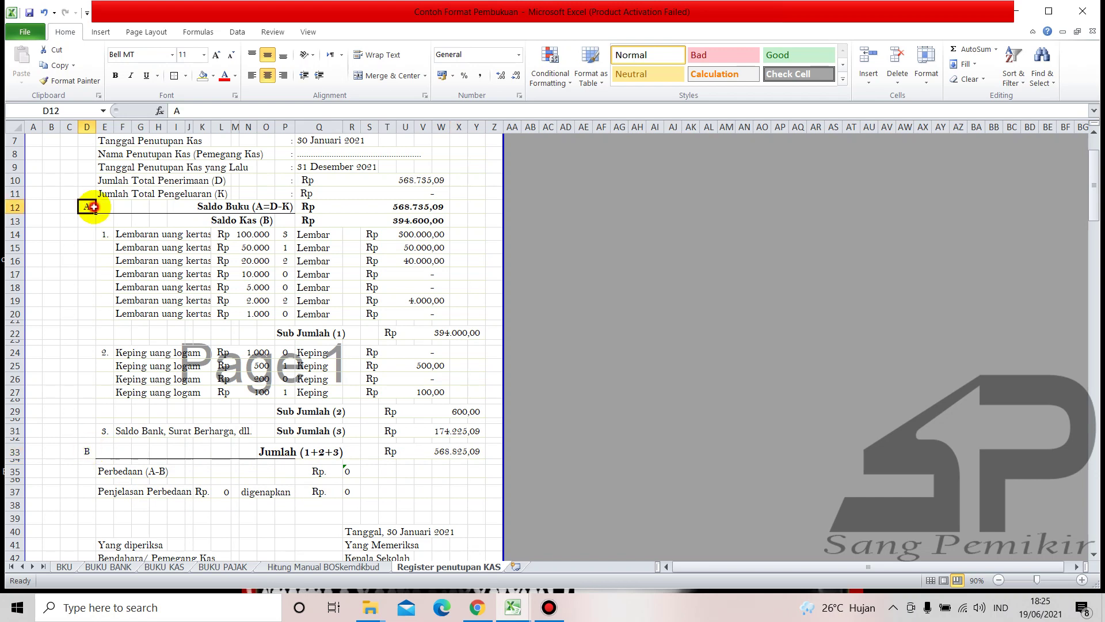
{"action": "left_click", "coordinate": [87, 449]}
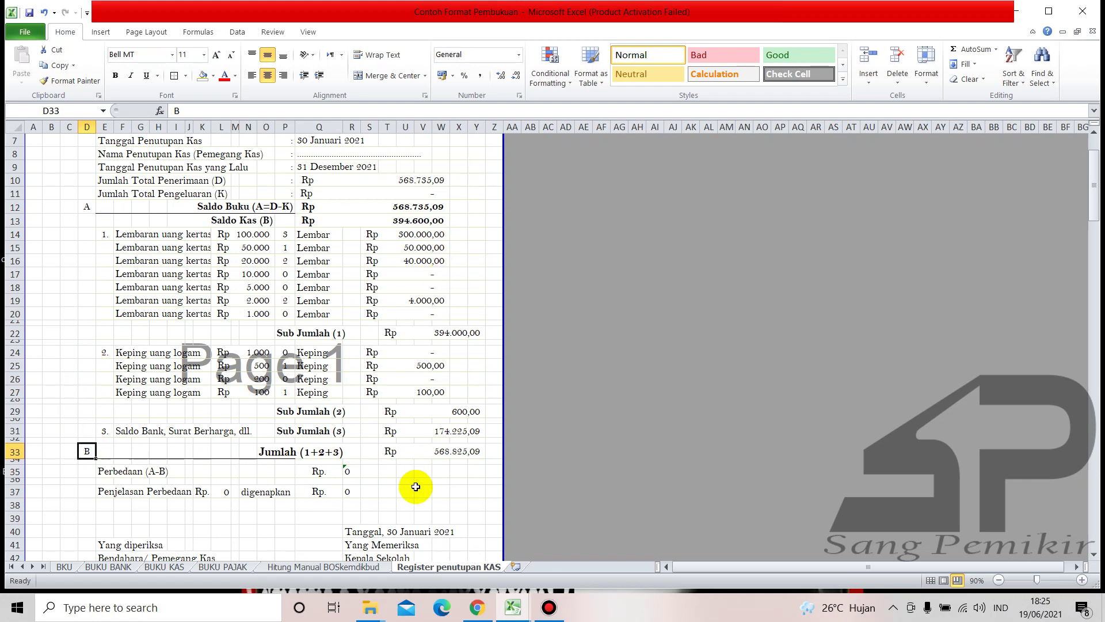
{"action": "left_click", "coordinate": [68, 480]}
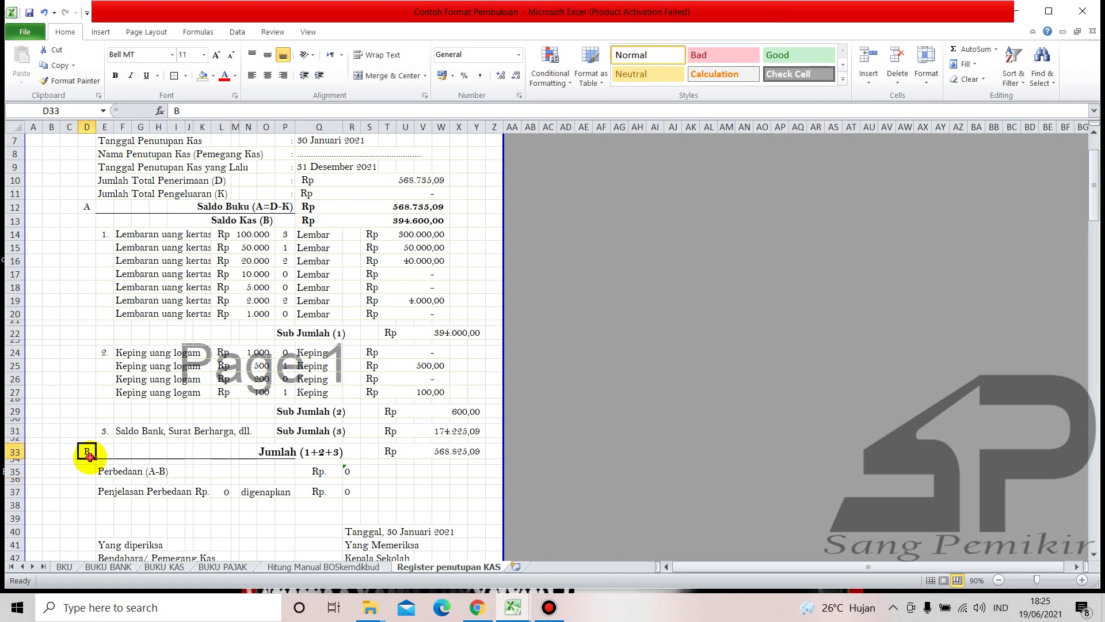
{"action": "left_click", "coordinate": [86, 220]}
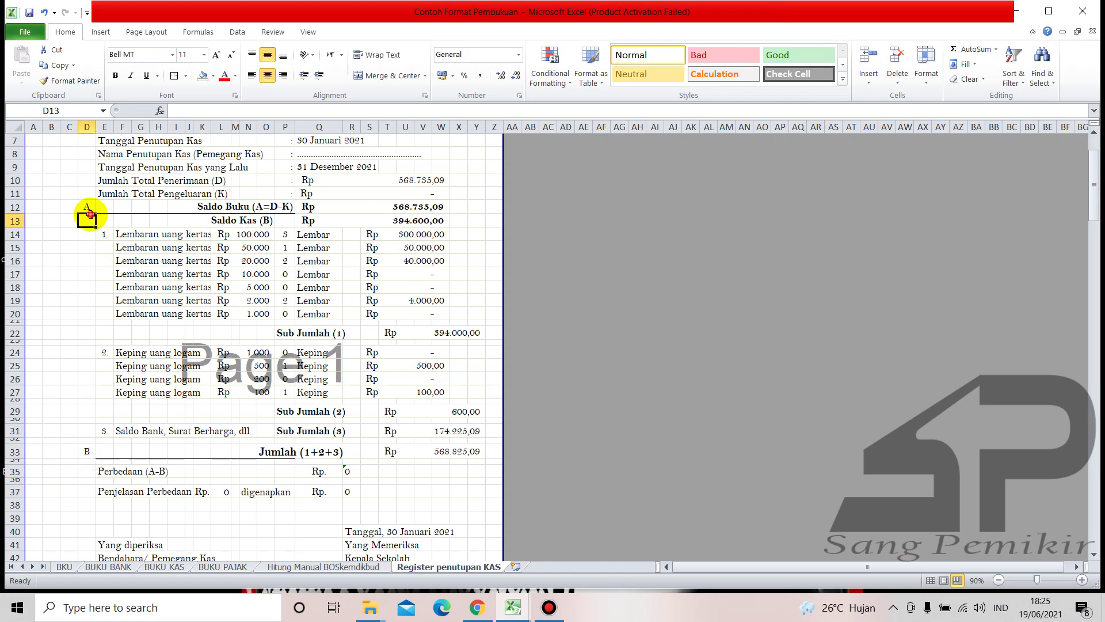
{"action": "left_click", "coordinate": [430, 451]}
{"action": "scroll", "coordinate": [472, 458], "scroll_direction": "up", "scroll_amount": 1}
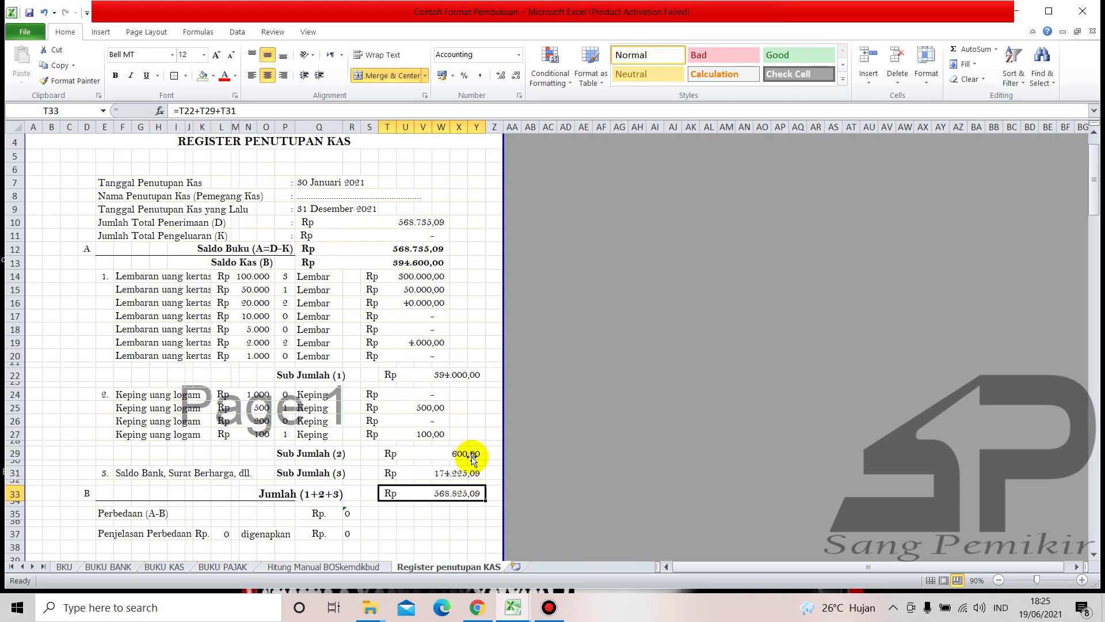
{"action": "left_click", "coordinate": [392, 248]}
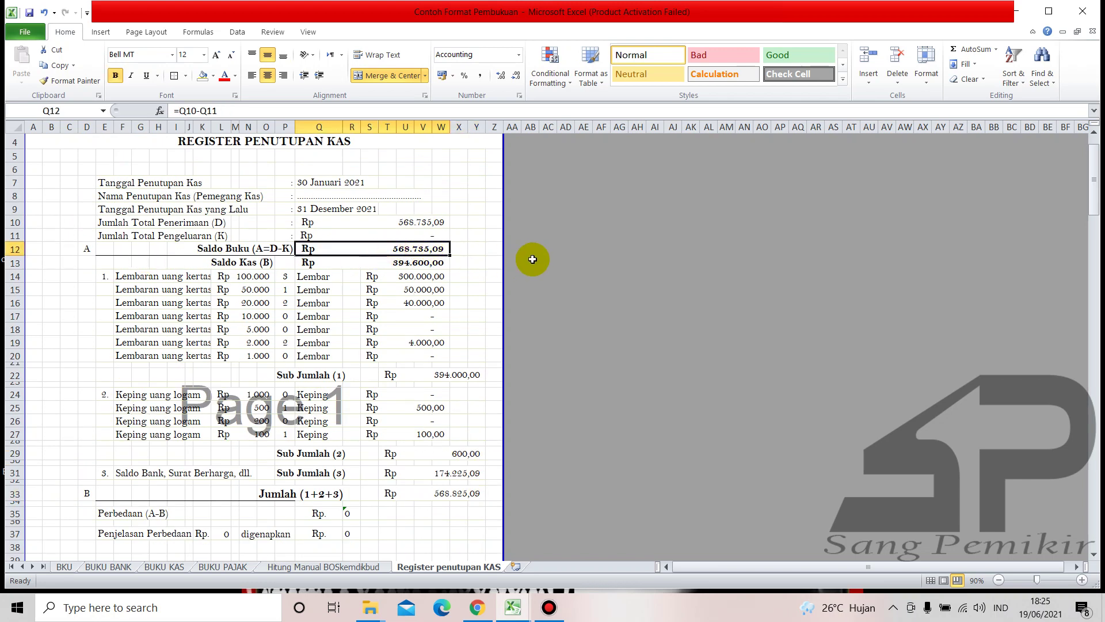
Beside the register, reference the Jumlah (1+2+3) total in cell AD12 and Saldo Buku (A) in AD13.
{"action": "left_click", "coordinate": [571, 251]}
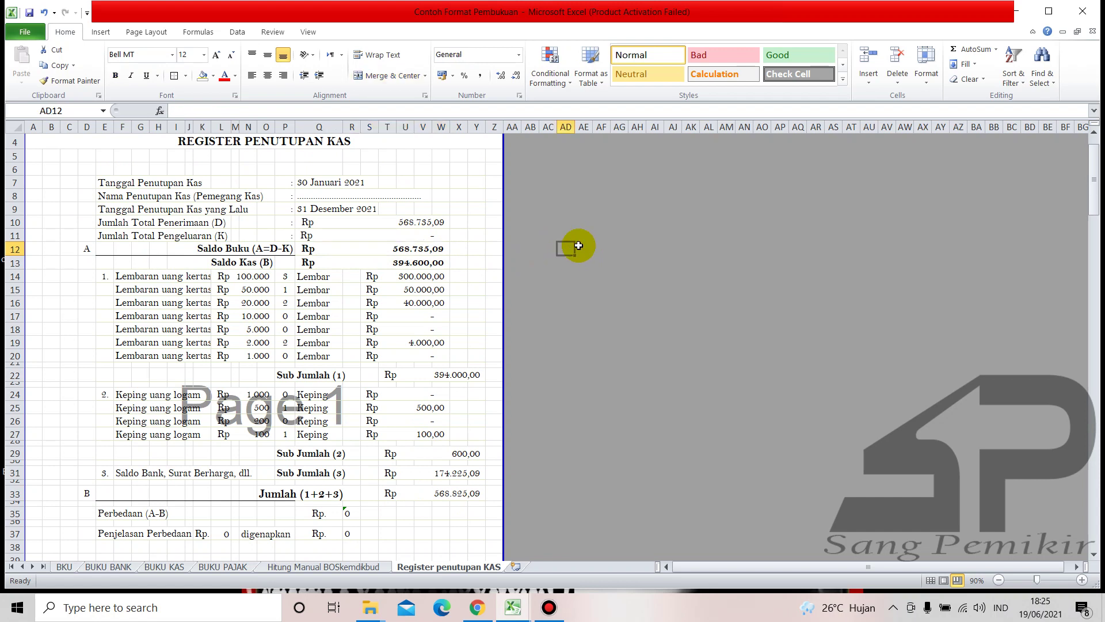
{"action": "type", "text": "="}
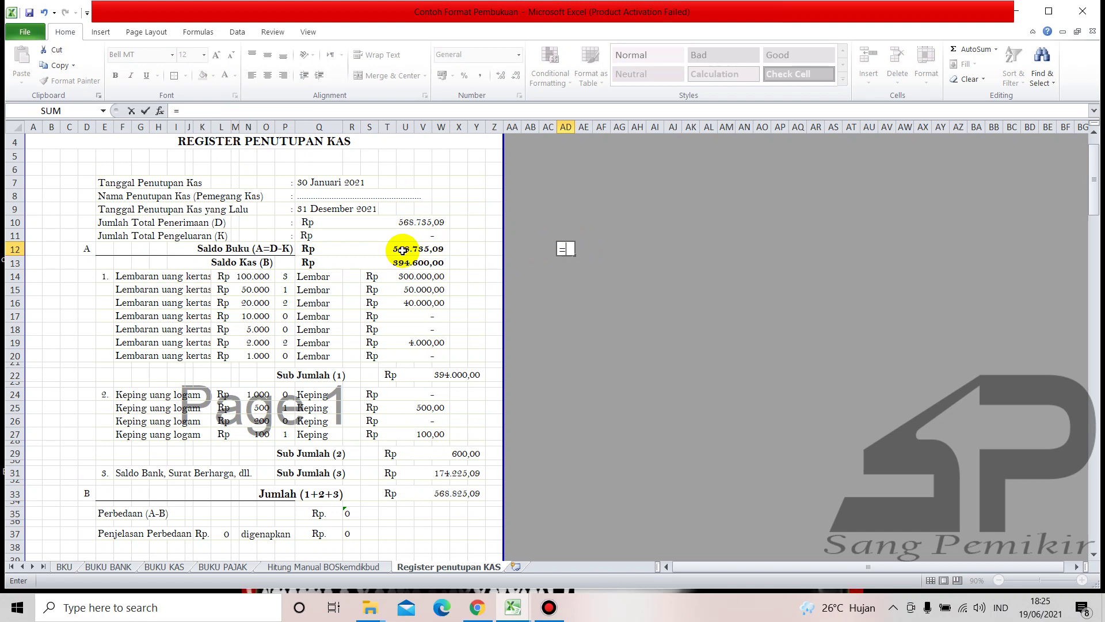
{"action": "scroll", "coordinate": [495, 288], "scroll_direction": "down", "scroll_amount": 4}
{"action": "left_click", "coordinate": [438, 332]}
{"action": "key", "text": "Return"}
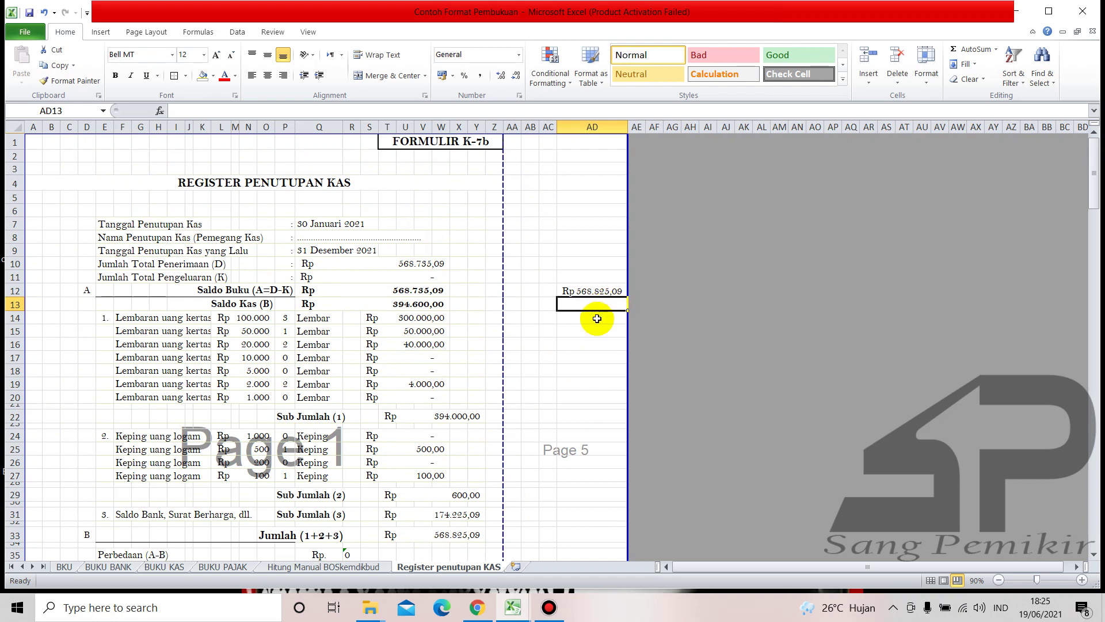
{"action": "type", "text": "="}
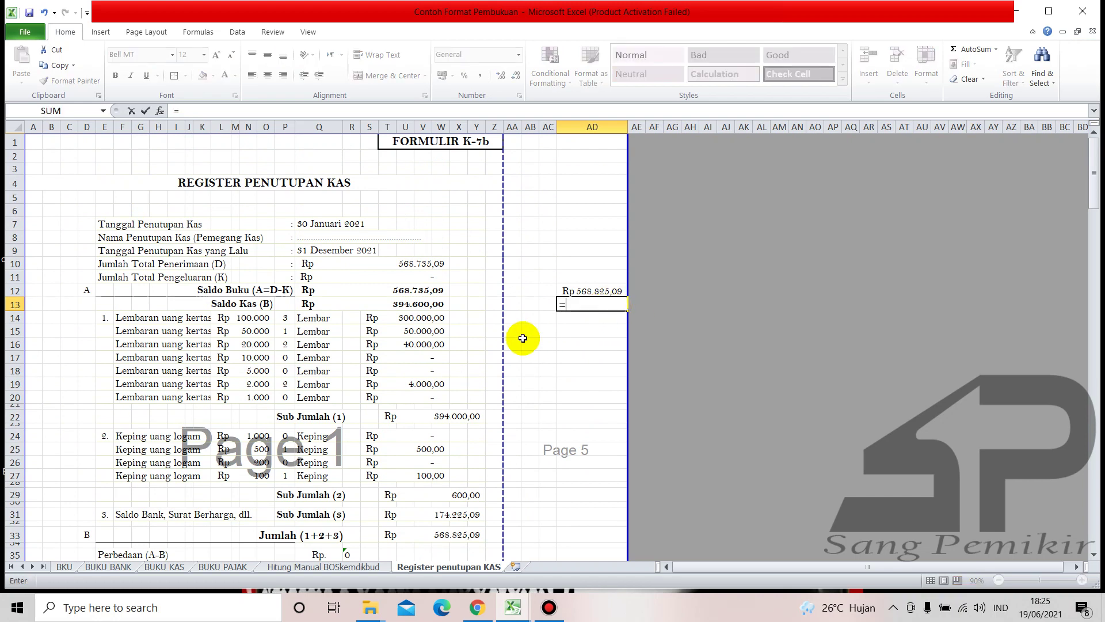
{"action": "left_click", "coordinate": [431, 291]}
{"action": "key", "text": "Return"}
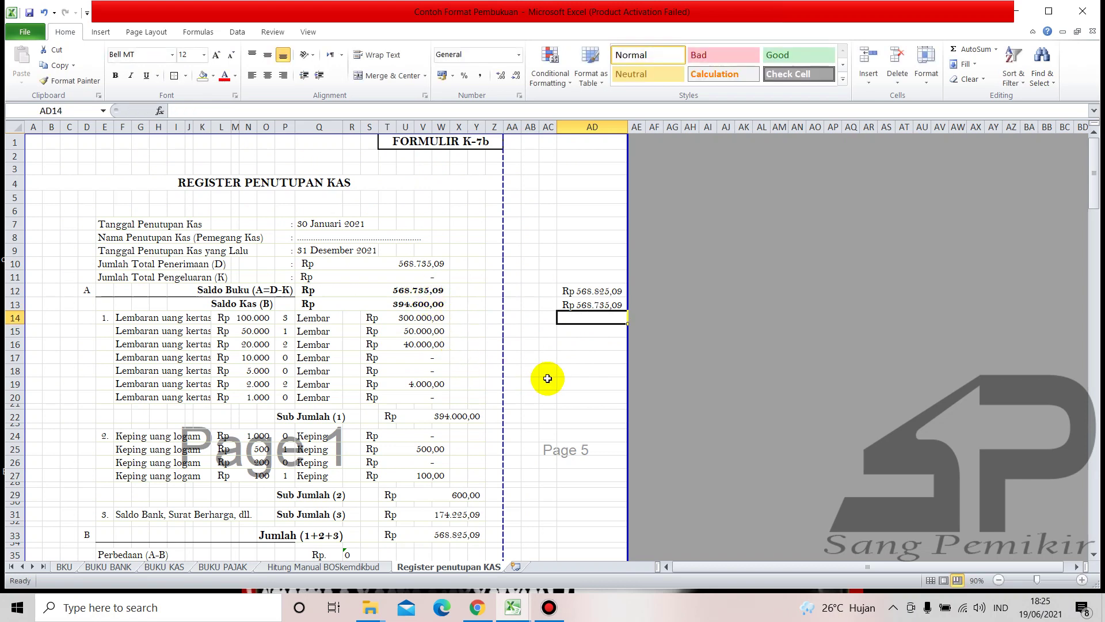
Calculate the difference between the two referenced totals in AD15 by subtracting AD13 from AD12.
{"action": "left_click", "coordinate": [579, 333]}
{"action": "type", "text": "="}
{"action": "left_click", "coordinate": [593, 291]}
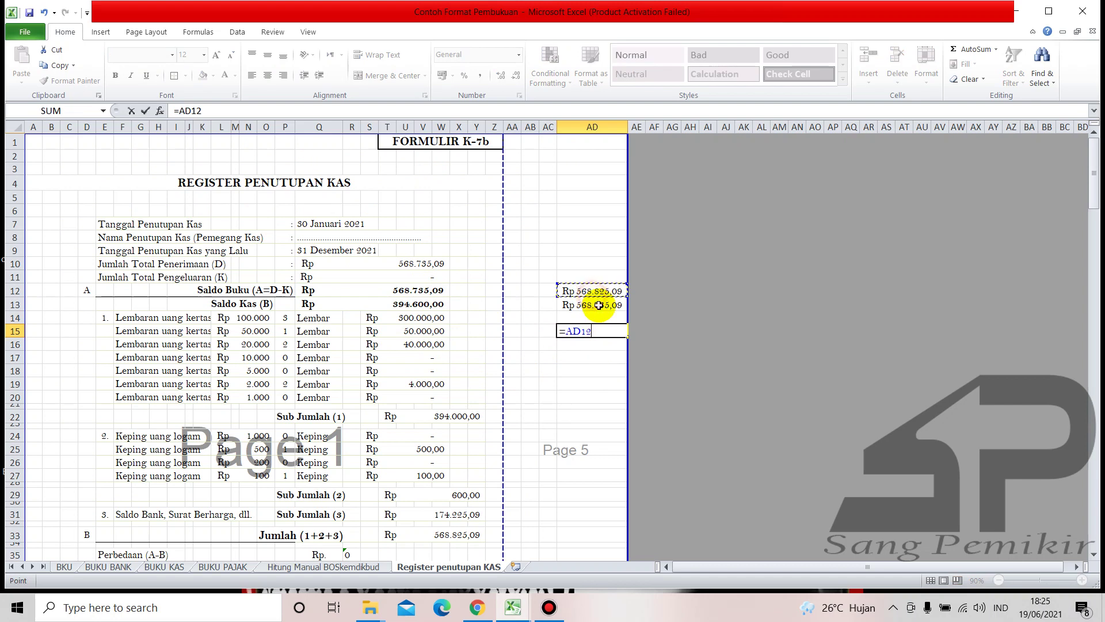
{"action": "key", "text": "Return"}
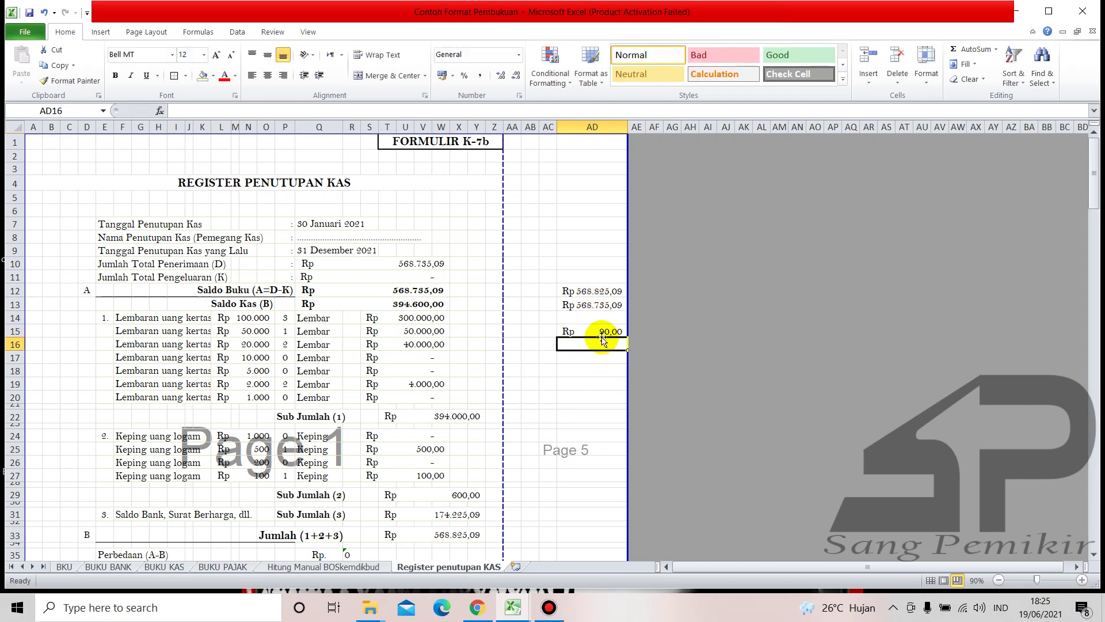
Enter 90 as Perbedaan (A-B) in the cash closing register.
{"action": "scroll", "coordinate": [461, 395], "scroll_direction": "down", "scroll_amount": 4}
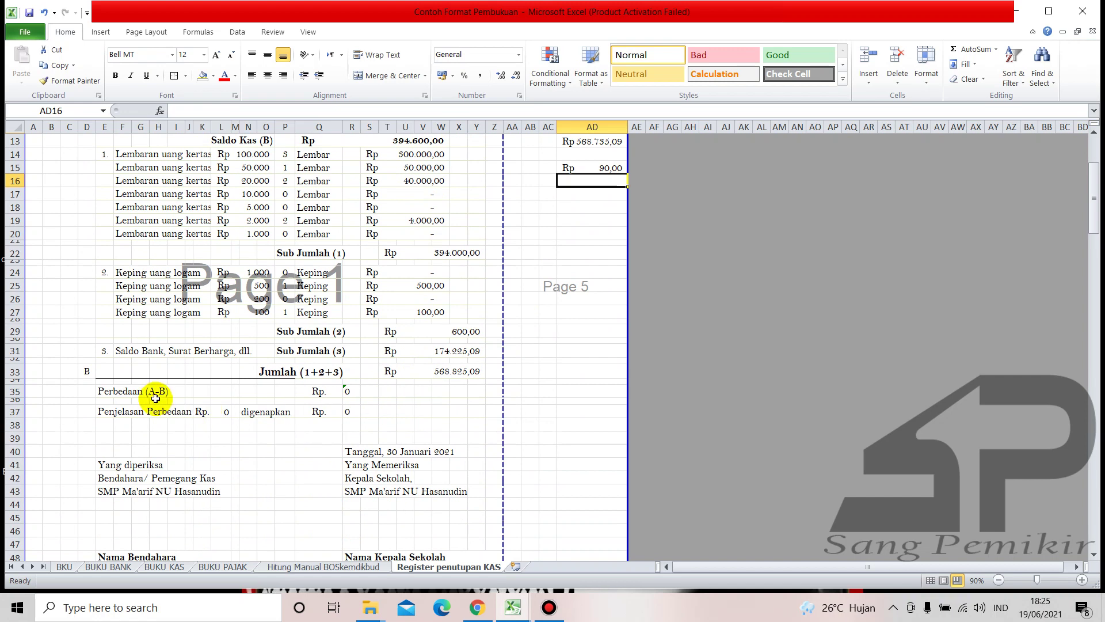
{"action": "left_click", "coordinate": [350, 391]}
{"action": "type", "text": "90"}
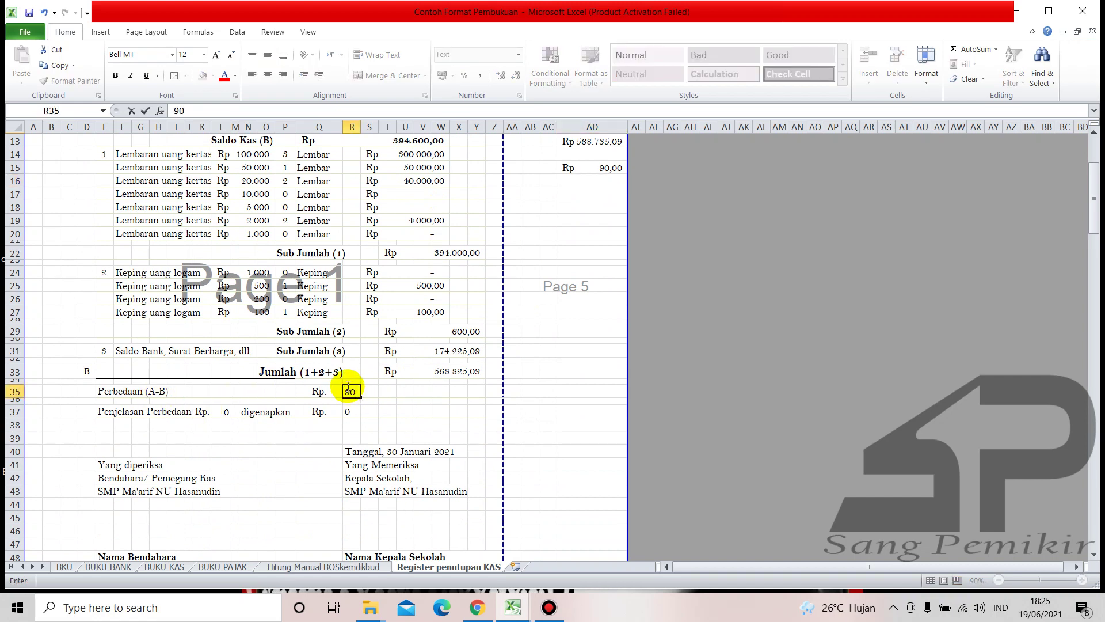
{"action": "key", "text": "Return"}
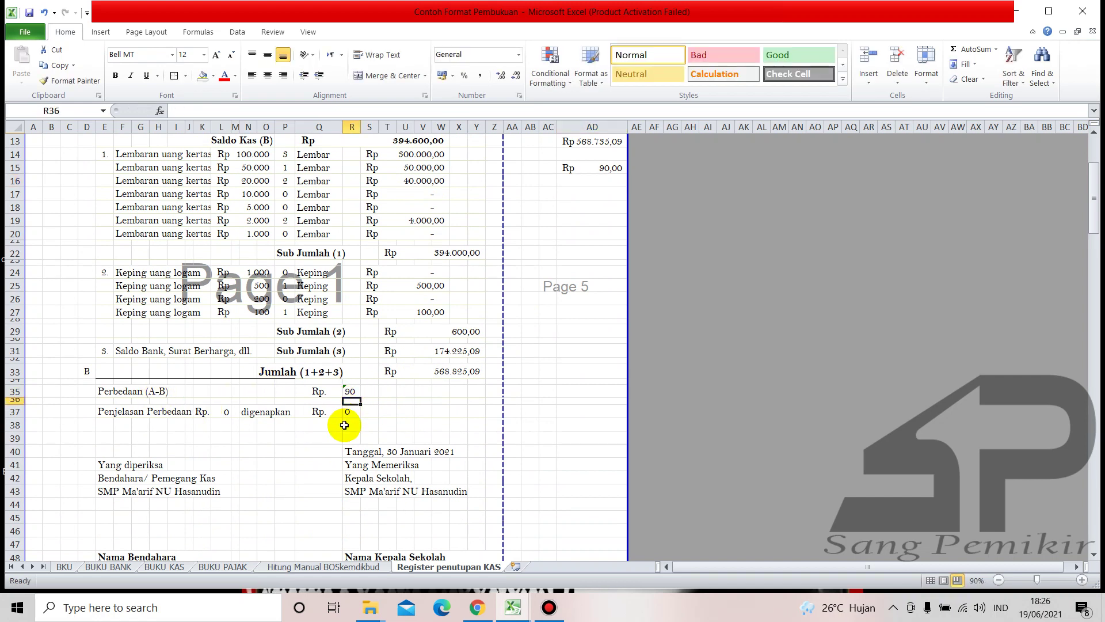
Fill in the Penjelasan Perbedaan line with Rp. 90 digenapkan Rp. 100.
{"action": "left_click", "coordinate": [225, 412]}
{"action": "type", "text": "9"}
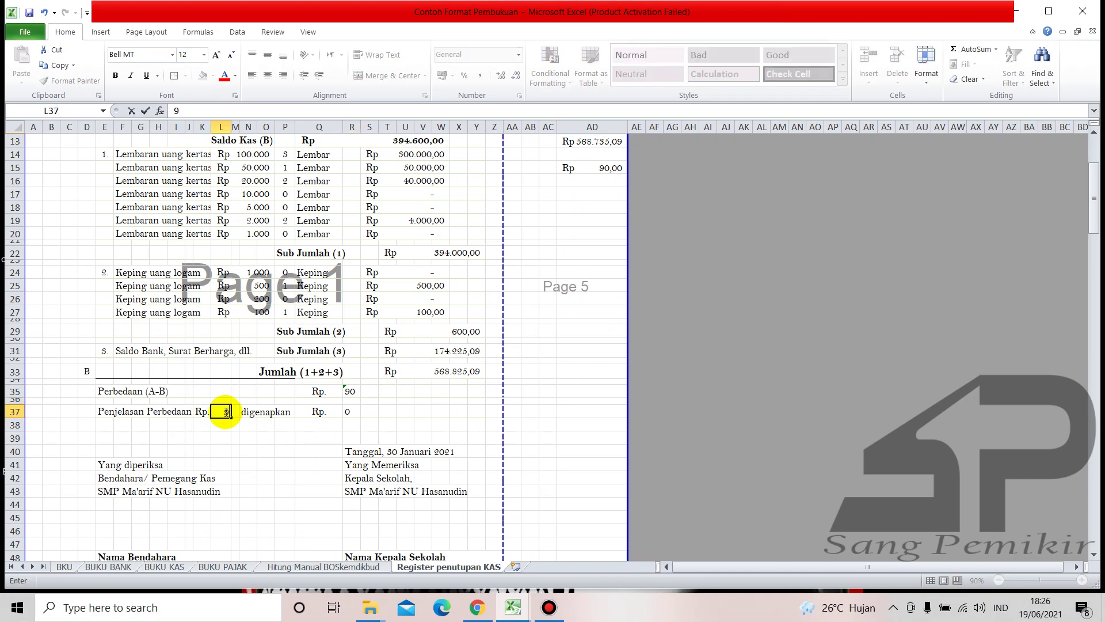
{"action": "key", "text": "Return"}
{"action": "left_click", "coordinate": [347, 413]}
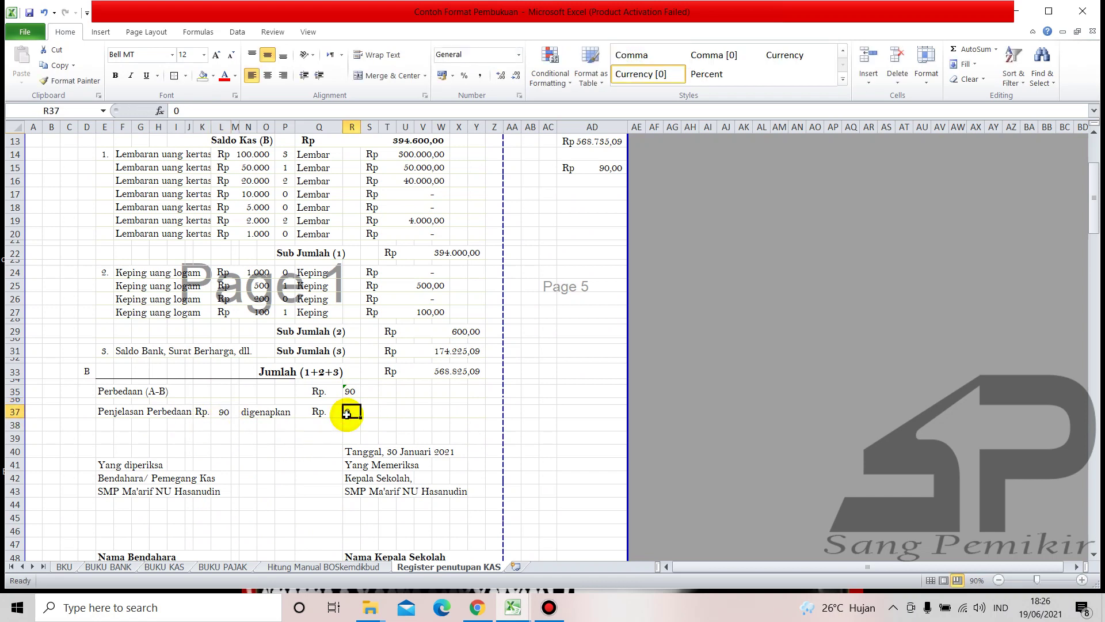
{"action": "type", "text": "100"}
{"action": "left_click", "coordinate": [285, 451]}
Reference the register's Saldo Kas (B) in cell AD18 with the formula =Q13.
{"action": "scroll", "coordinate": [394, 381], "scroll_direction": "up", "scroll_amount": 2}
{"action": "scroll", "coordinate": [394, 381], "scroll_direction": "up", "scroll_amount": 1}
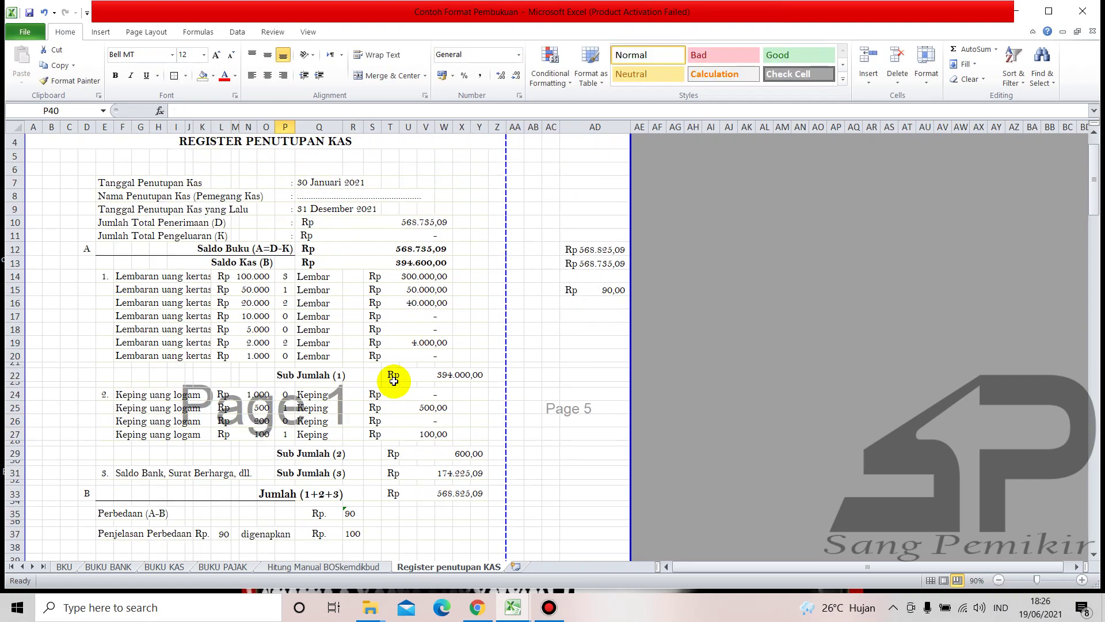
{"action": "scroll", "coordinate": [394, 381], "scroll_direction": "up", "scroll_amount": 1}
{"action": "scroll", "coordinate": [394, 381], "scroll_direction": "down", "scroll_amount": 1}
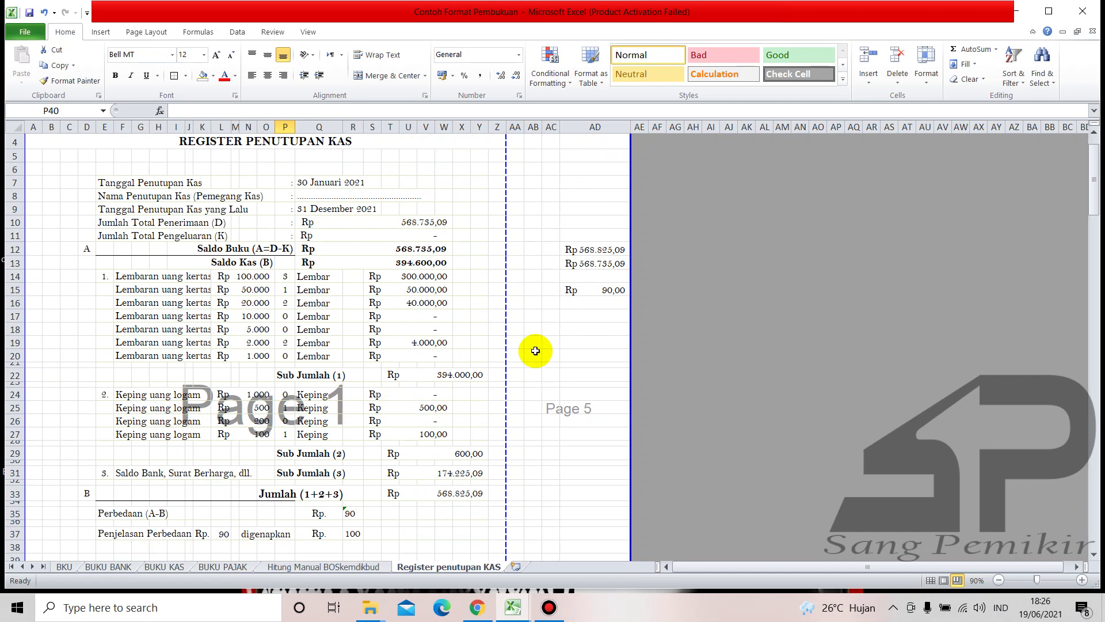
{"action": "scroll", "coordinate": [275, 355], "scroll_direction": "up", "scroll_amount": 1}
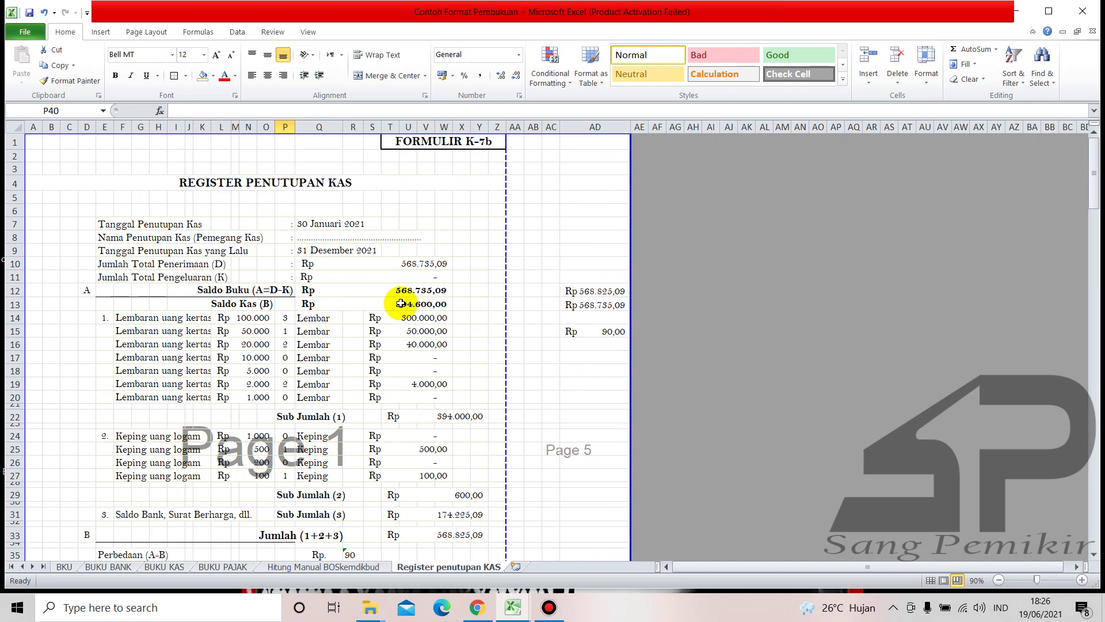
{"action": "left_click", "coordinate": [572, 370]}
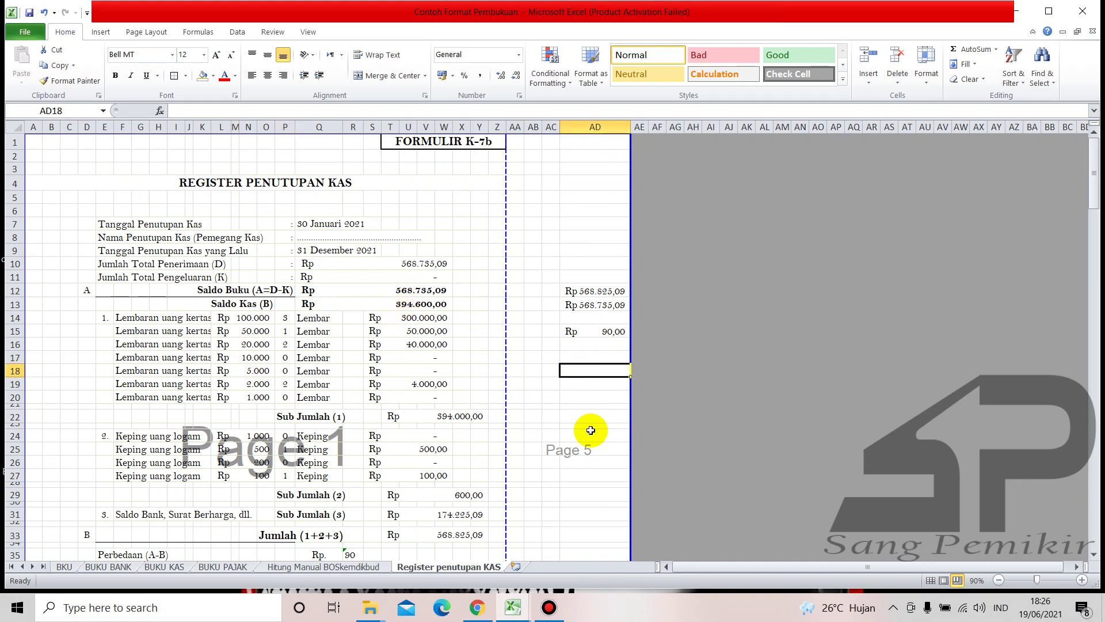
{"action": "type", "text": "="}
{"action": "left_click", "coordinate": [424, 303]}
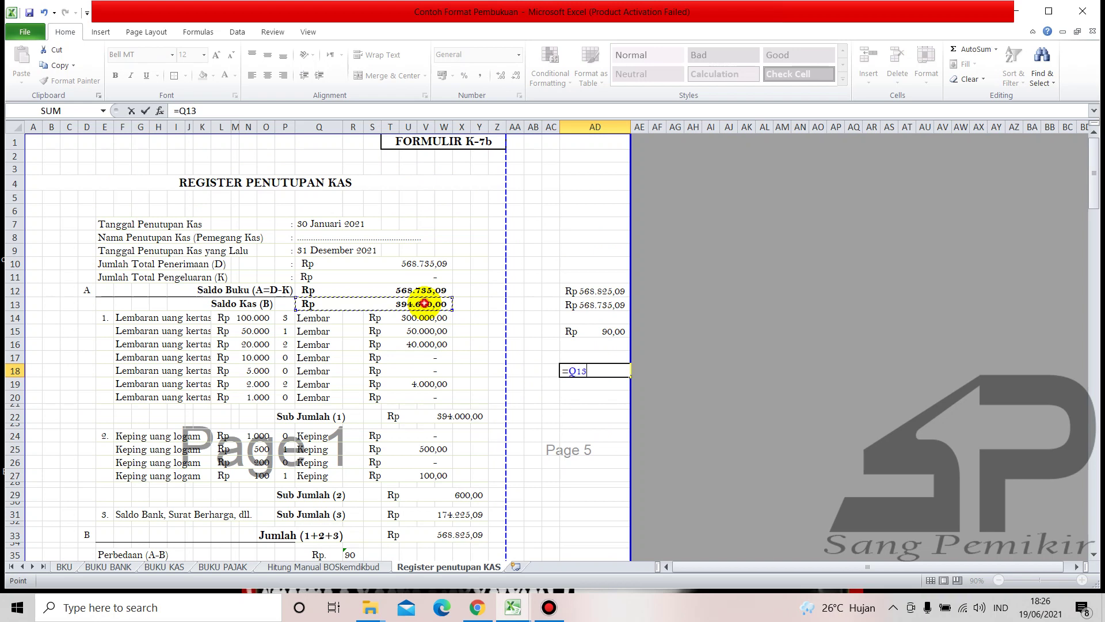
{"action": "key", "text": "Return"}
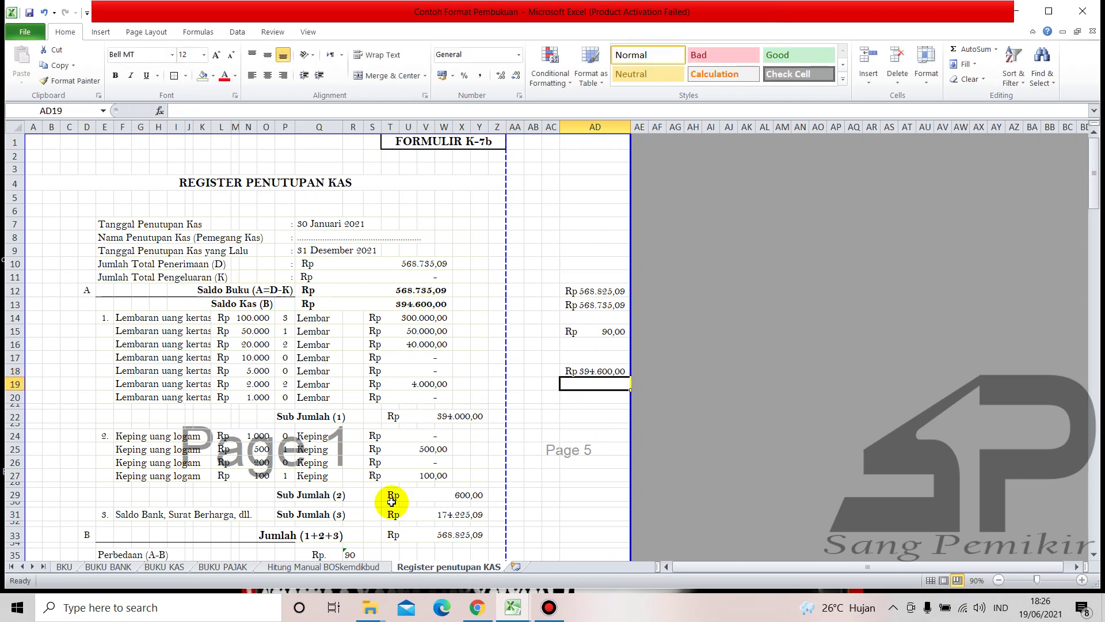
Look up the cash balance in the BUKU KAS sheet and enter 394510 in the register's AD19, formatted as Rupiah accounting.
{"action": "left_click", "coordinate": [164, 568]}
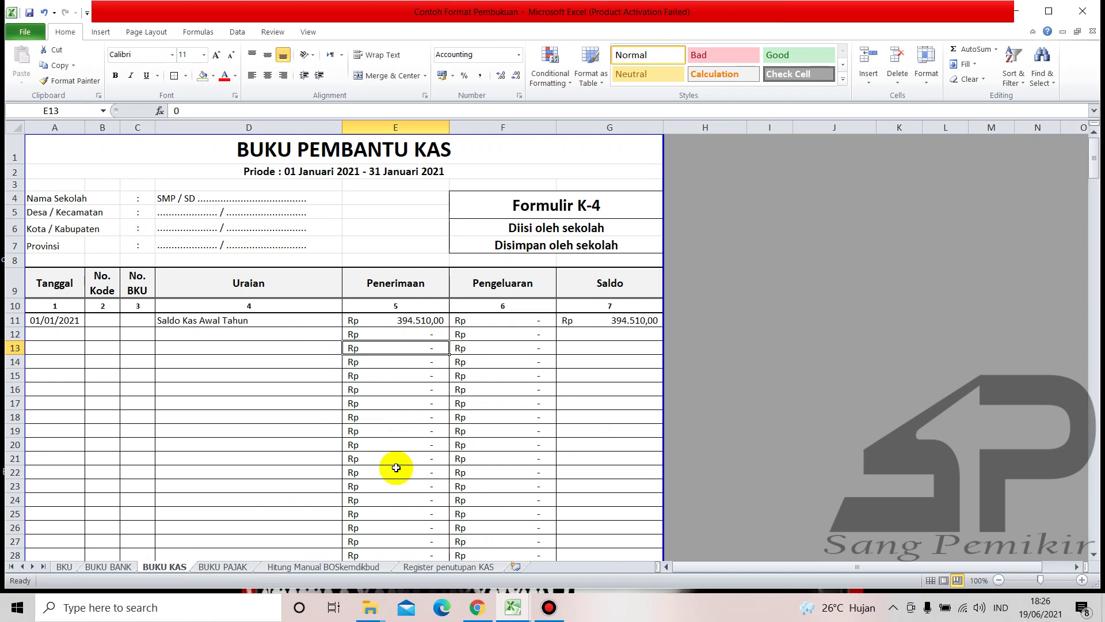
{"action": "left_click", "coordinate": [449, 567]}
{"action": "type", "text": "394510"}
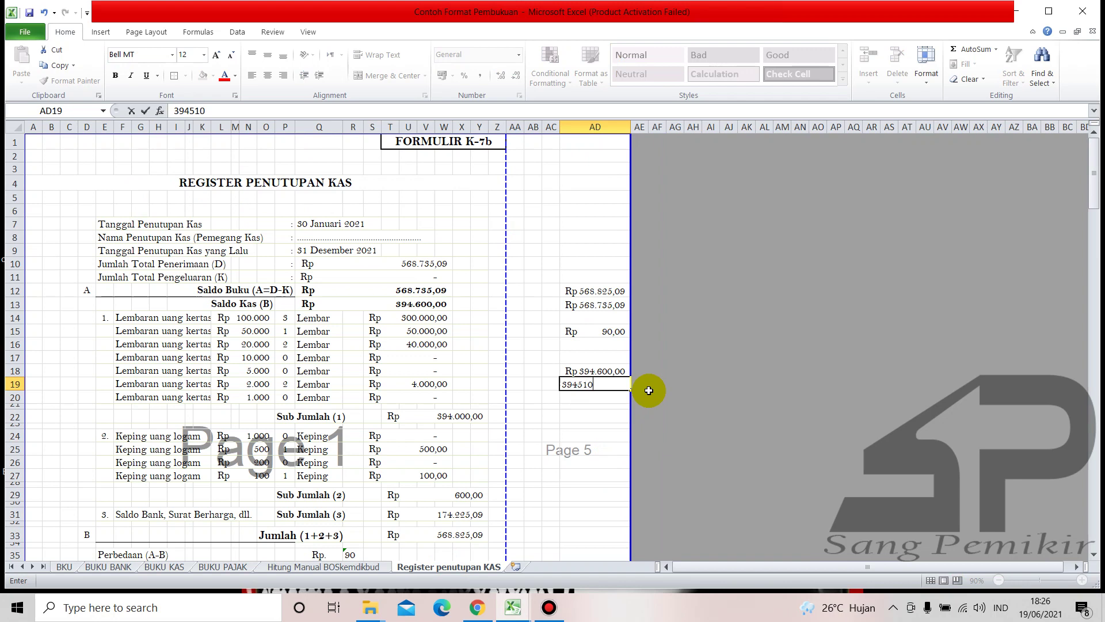
{"action": "key", "text": "Return"}
{"action": "left_click", "coordinate": [605, 384]}
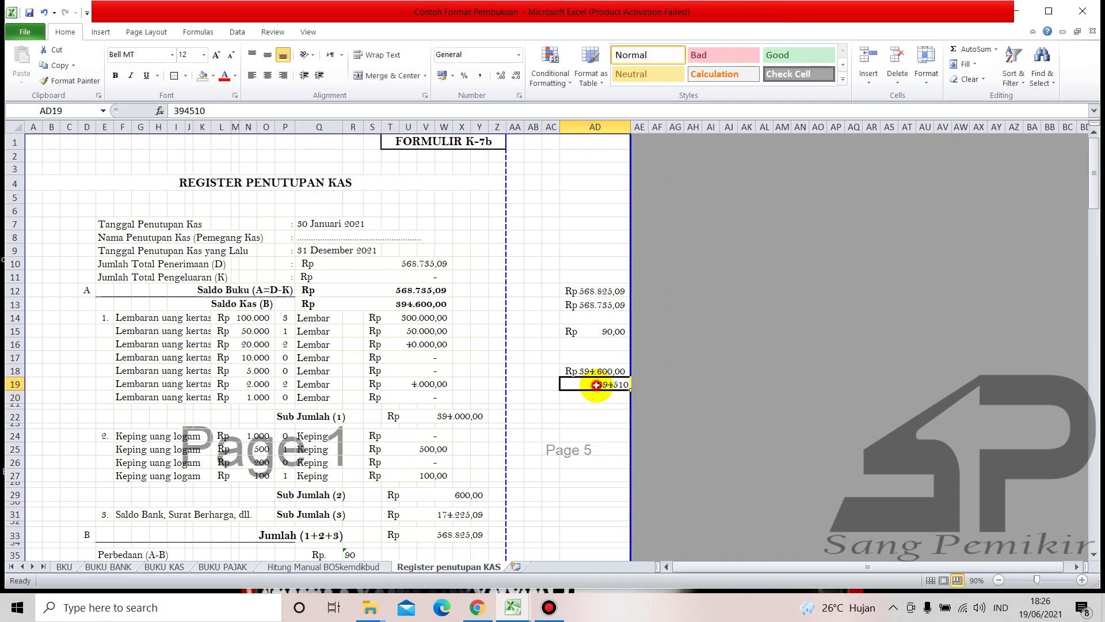
{"action": "left_click", "coordinate": [454, 76]}
{"action": "left_click", "coordinate": [463, 91]}
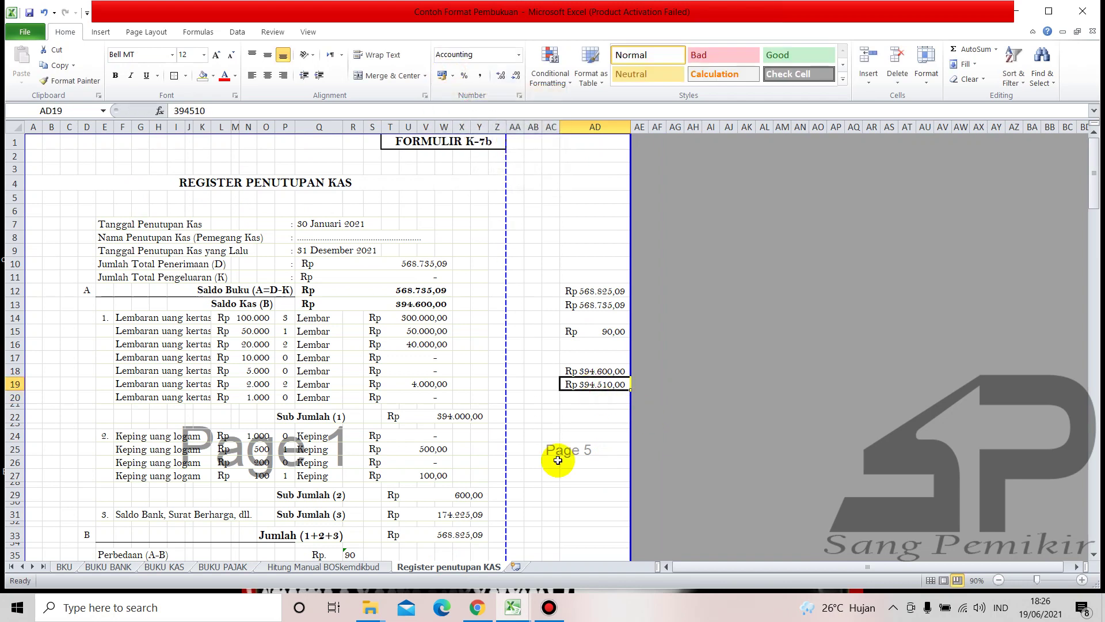
Calculate the difference between Saldo Kas and the BUKU KAS balance in AD22 with =AD18-AD19.
{"action": "left_click", "coordinate": [582, 414]}
{"action": "type", "text": "="}
{"action": "left_click", "coordinate": [583, 372]}
{"action": "type", "text": "-"}
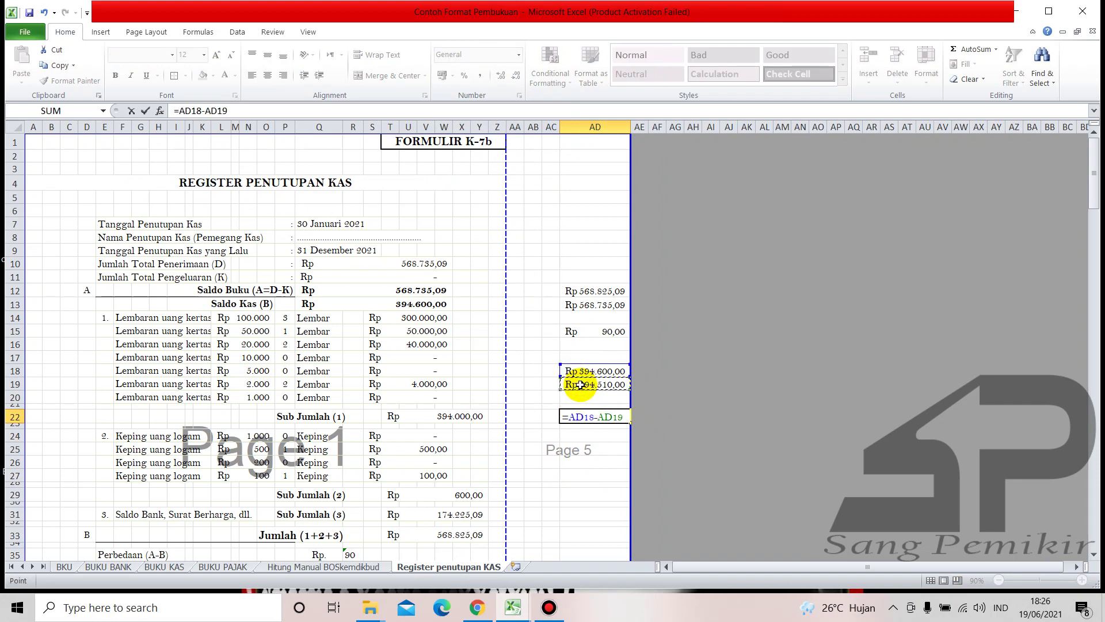
{"action": "key", "text": "Return"}
{"action": "left_click", "coordinate": [591, 462]}
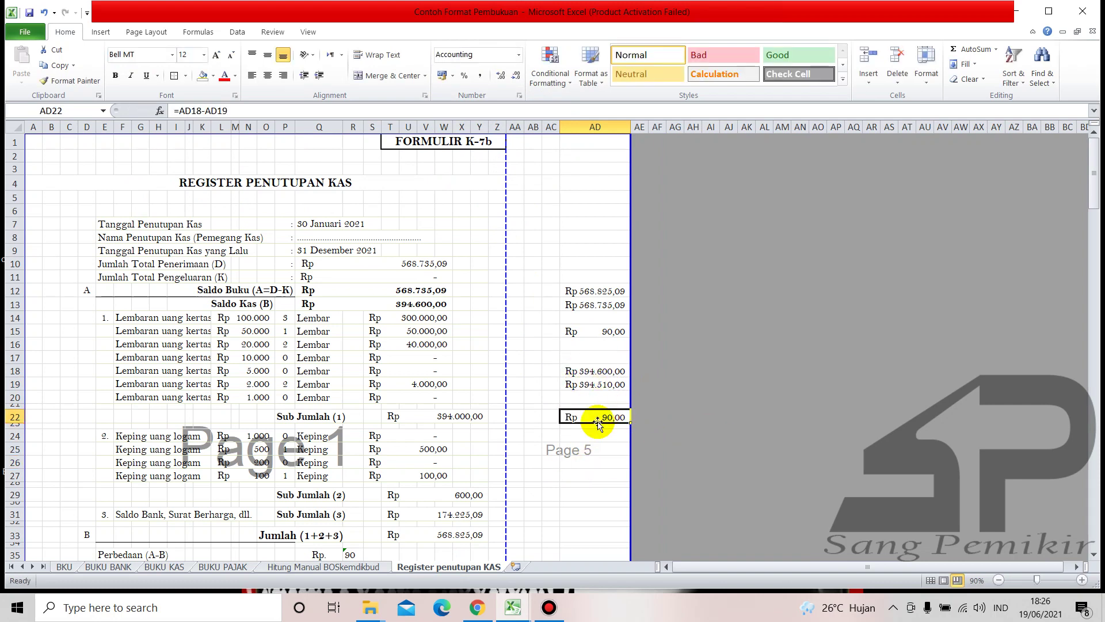
Compare the January closing register's Saldo Buku, Saldo Kas and Jumlah (1+2+3) with its Perbedaan and Penjelasan Perbedaan lines and the column AD calculations.
{"action": "scroll", "coordinate": [328, 352], "scroll_direction": "down", "scroll_amount": 2}
{"action": "scroll", "coordinate": [328, 353], "scroll_direction": "down", "scroll_amount": 3}
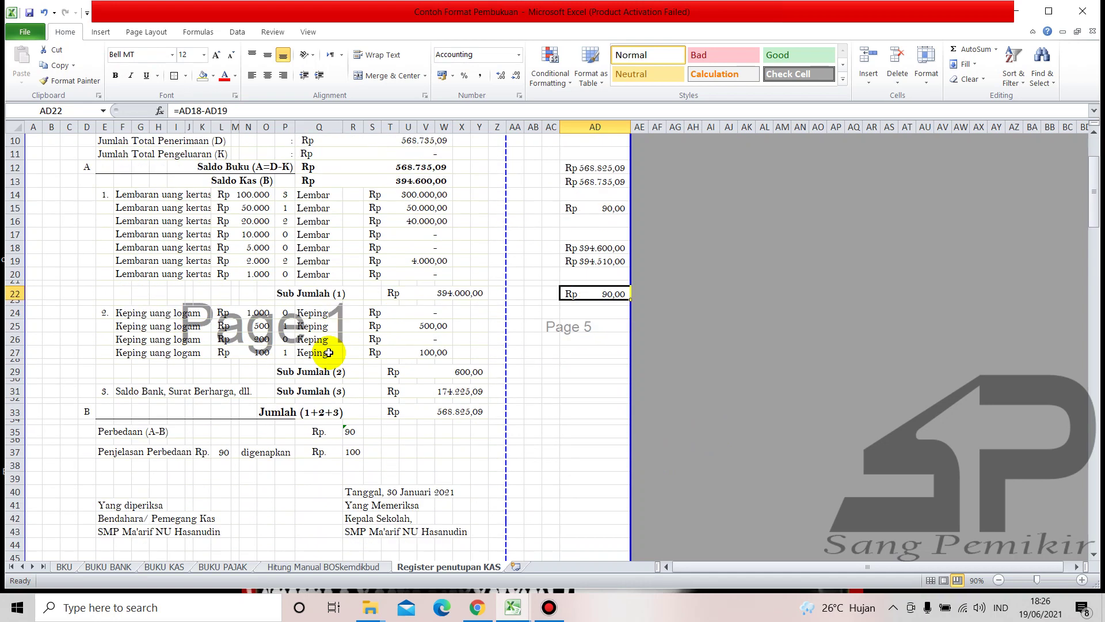
{"action": "scroll", "coordinate": [328, 353], "scroll_direction": "up", "scroll_amount": 2}
{"action": "scroll", "coordinate": [328, 352], "scroll_direction": "up", "scroll_amount": 3}
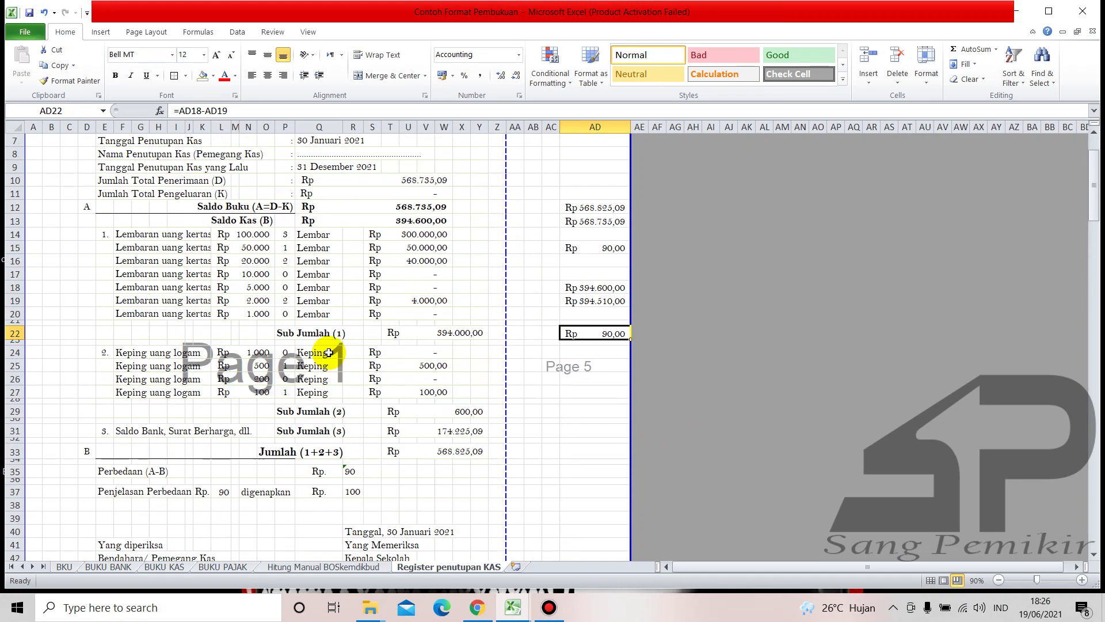
{"action": "scroll", "coordinate": [431, 308], "scroll_direction": "down", "scroll_amount": 4}
{"action": "scroll", "coordinate": [432, 309], "scroll_direction": "up", "scroll_amount": 4}
{"action": "scroll", "coordinate": [431, 309], "scroll_direction": "down", "scroll_amount": 4}
{"action": "scroll", "coordinate": [432, 309], "scroll_direction": "up", "scroll_amount": 4}
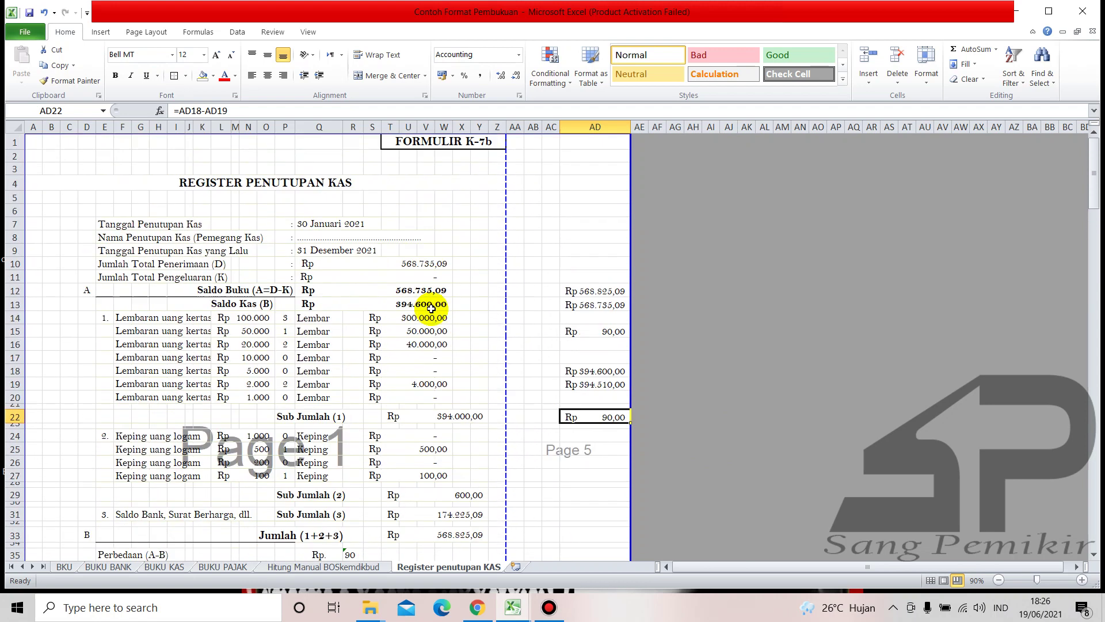
{"action": "scroll", "coordinate": [558, 282], "scroll_direction": "down", "scroll_amount": 3}
{"action": "scroll", "coordinate": [563, 284], "scroll_direction": "up", "scroll_amount": 2}
{"action": "scroll", "coordinate": [396, 337], "scroll_direction": "down", "scroll_amount": 2}
{"action": "scroll", "coordinate": [421, 428], "scroll_direction": "up", "scroll_amount": 3}
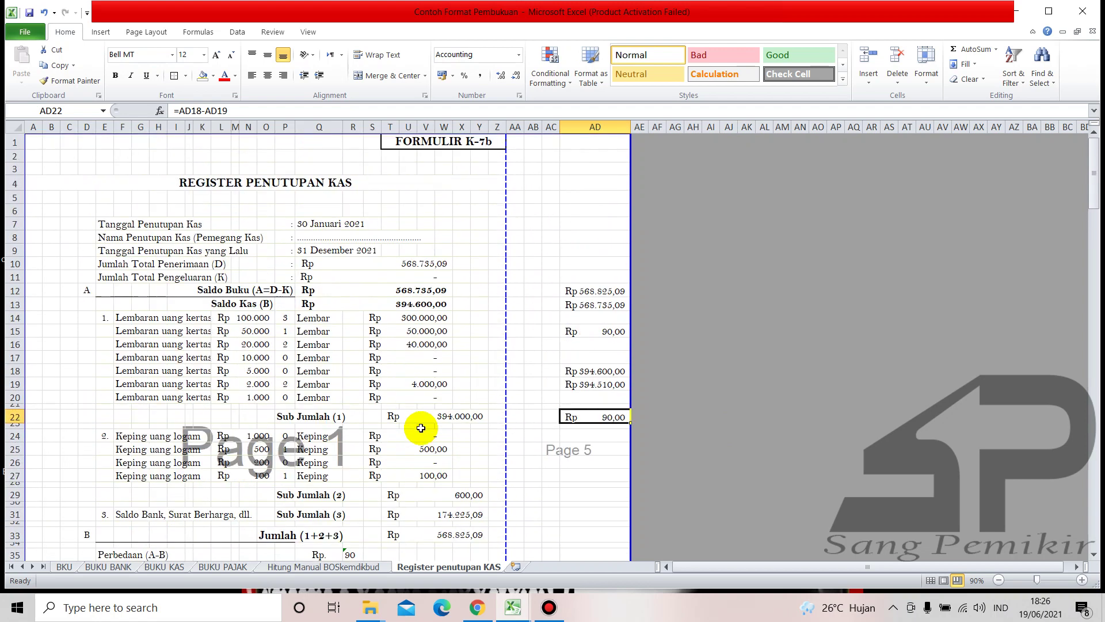
{"action": "scroll", "coordinate": [420, 428], "scroll_direction": "down", "scroll_amount": 3}
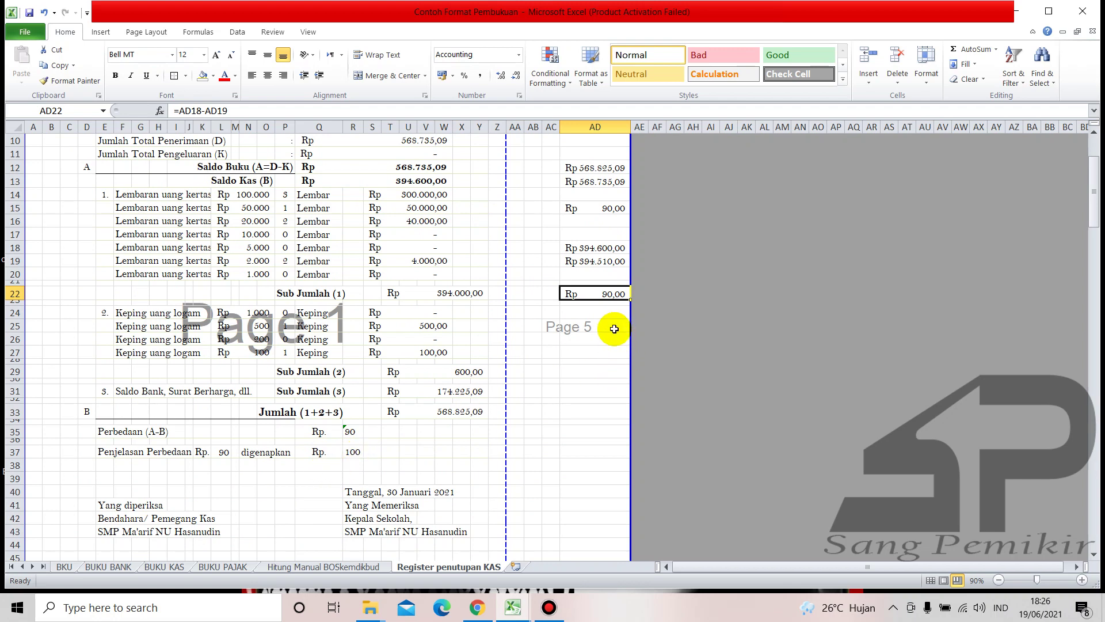
Delete the difference formula in AD22 and clear the contents of the helper calculations in AD12:AD19.
{"action": "key", "text": "Delete"}
{"action": "key", "text": "Down"}
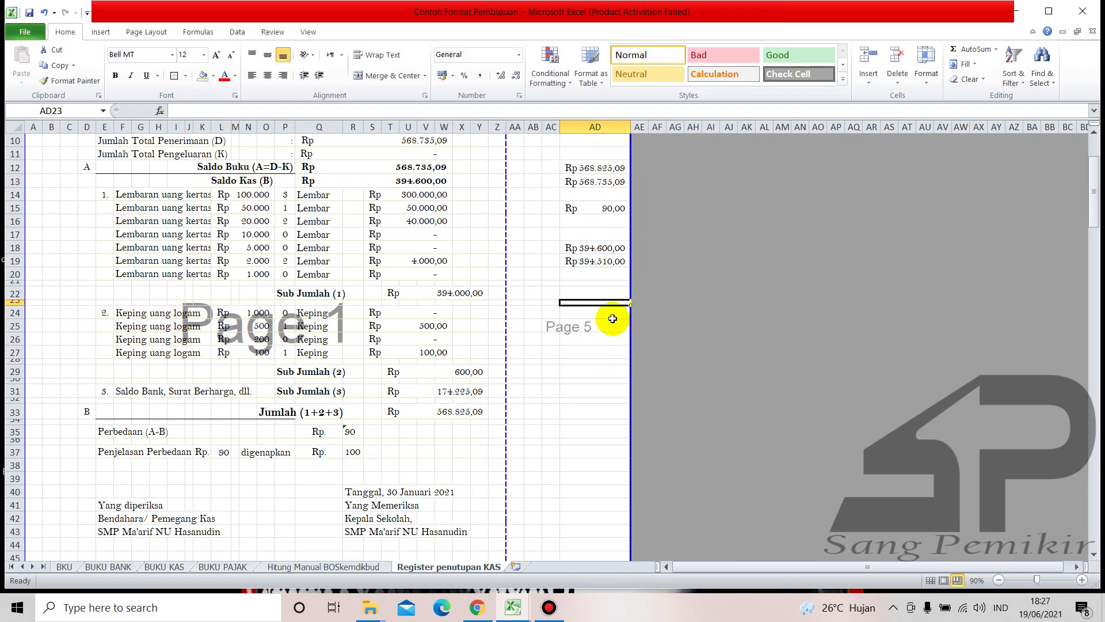
{"action": "left_click_drag", "start_coordinate": [593, 167], "coordinate": [581, 262]}
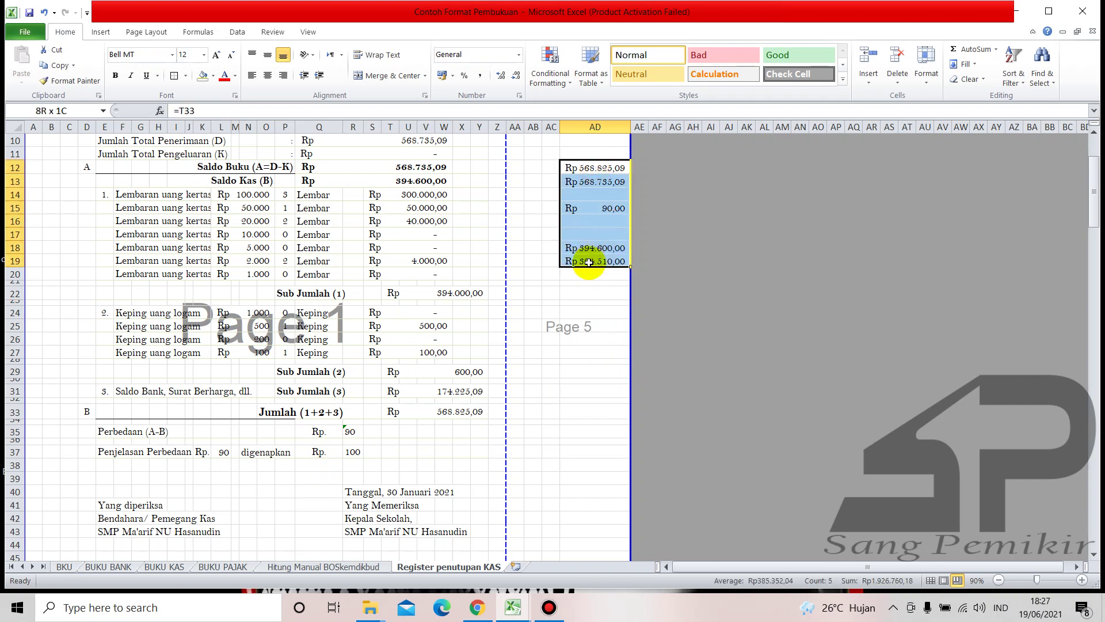
{"action": "left_click", "coordinate": [959, 78]}
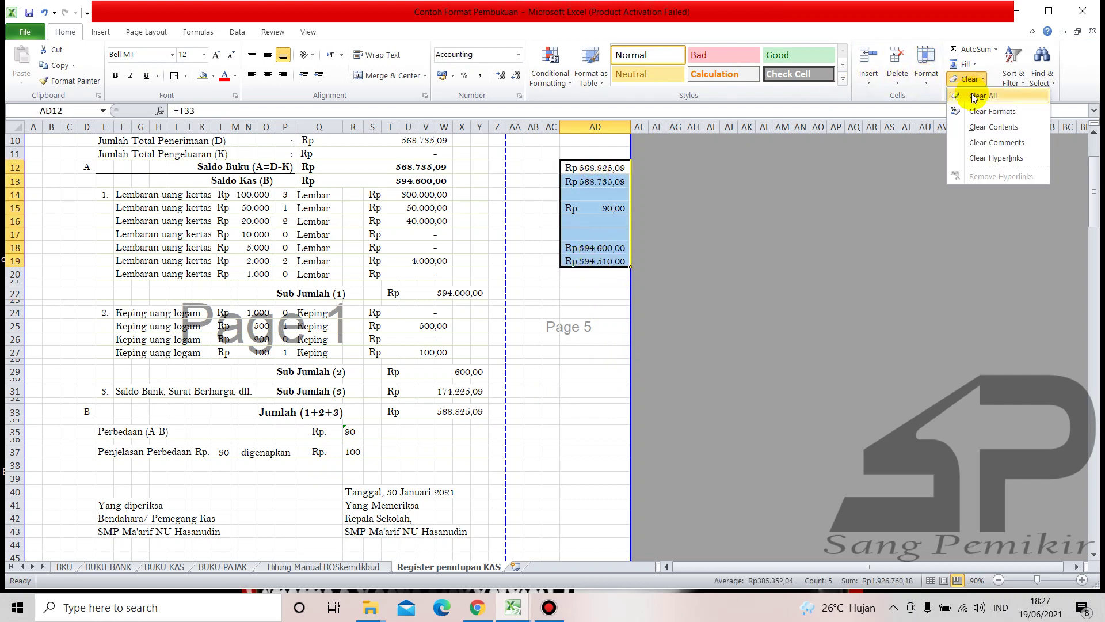
{"action": "left_click", "coordinate": [983, 126]}
{"action": "left_click", "coordinate": [836, 271]}
Look over the January closing register down to its signature block, and open the BUKU BANK sheet.
{"action": "scroll", "coordinate": [242, 420], "scroll_direction": "up", "scroll_amount": 4}
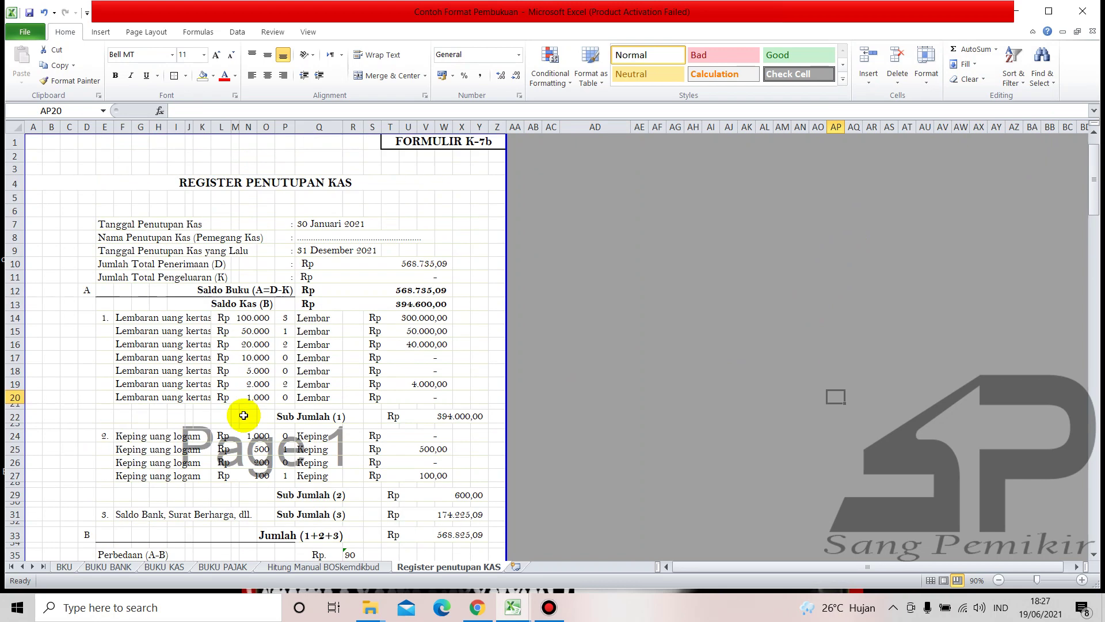
{"action": "scroll", "coordinate": [245, 410], "scroll_direction": "down", "scroll_amount": 1}
{"action": "scroll", "coordinate": [245, 410], "scroll_direction": "down", "scroll_amount": 6}
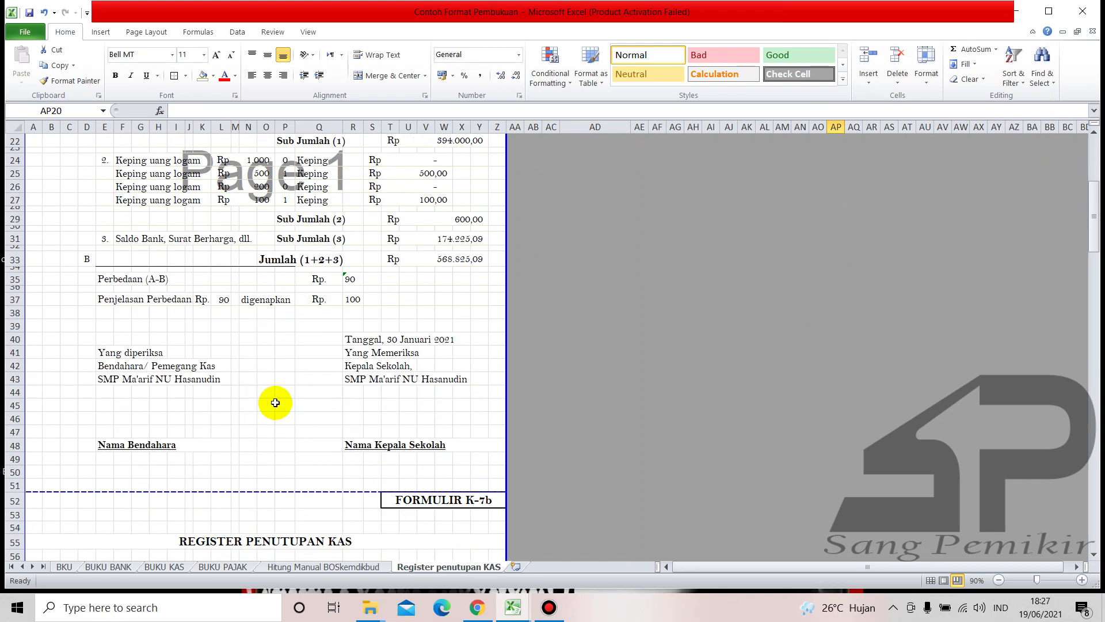
{"action": "scroll", "coordinate": [332, 414], "scroll_direction": "up", "scroll_amount": 7}
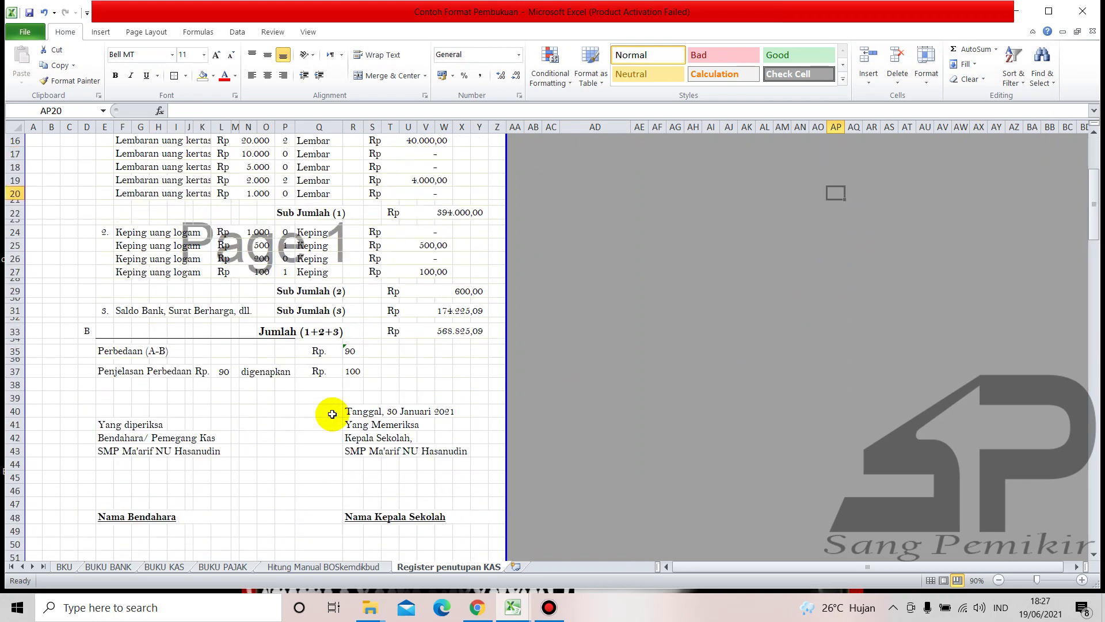
{"action": "left_click", "coordinate": [551, 357]}
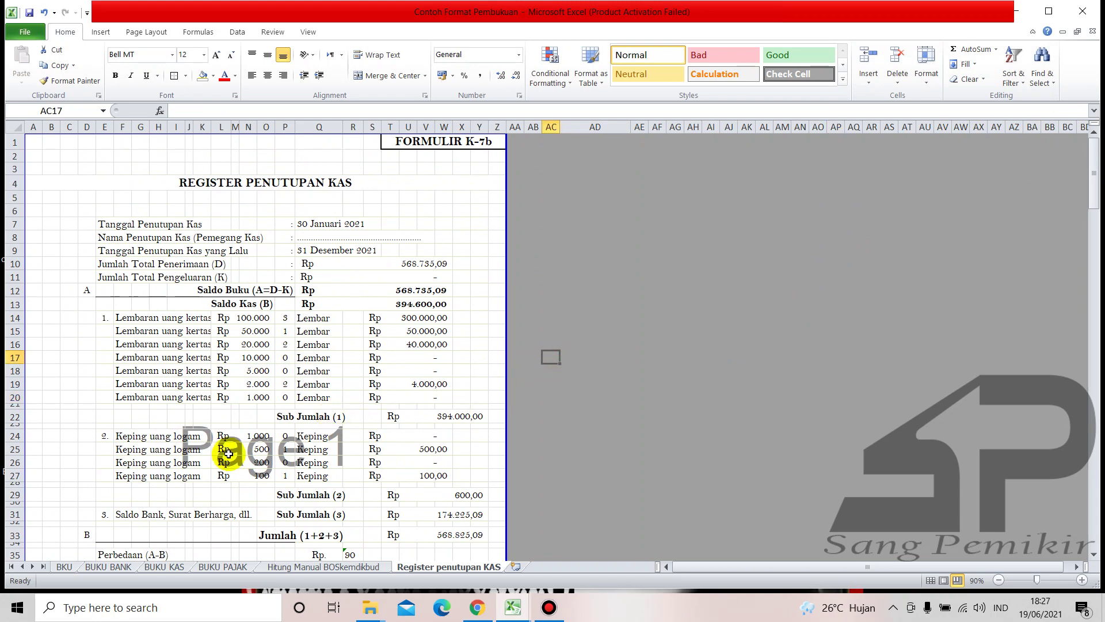
{"action": "left_click", "coordinate": [64, 567]}
{"action": "left_click", "coordinate": [87, 568]}
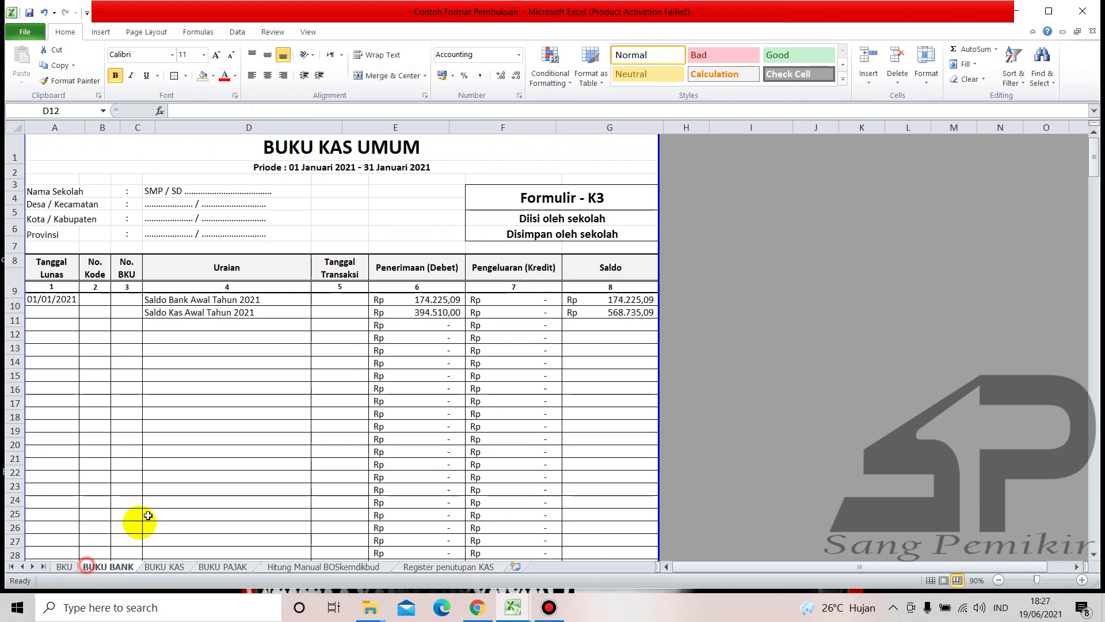
{"action": "left_click", "coordinate": [257, 415]}
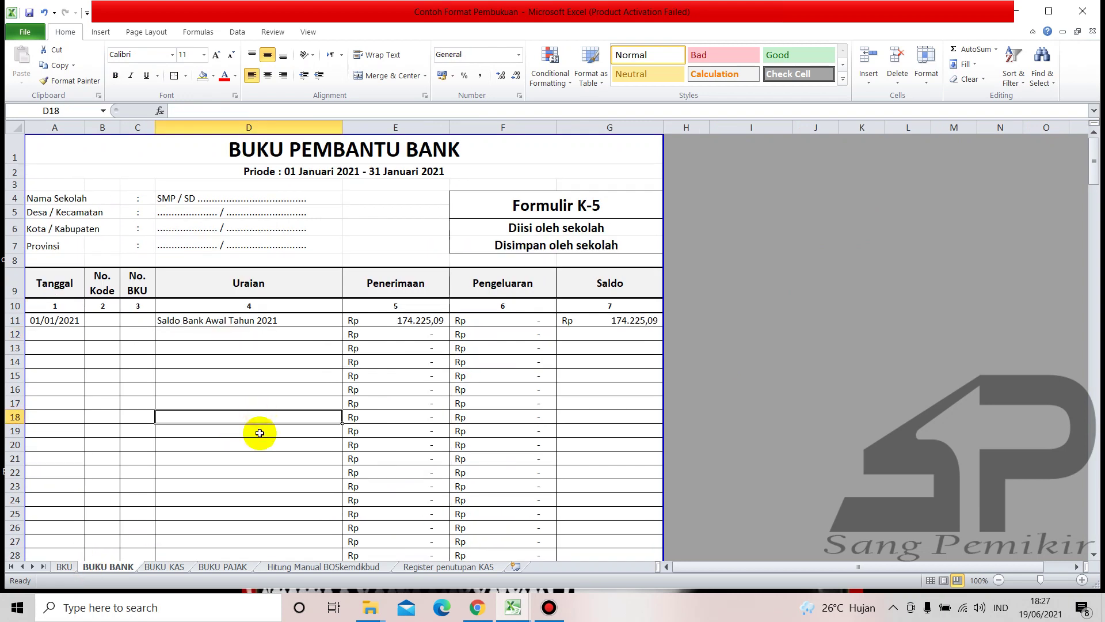